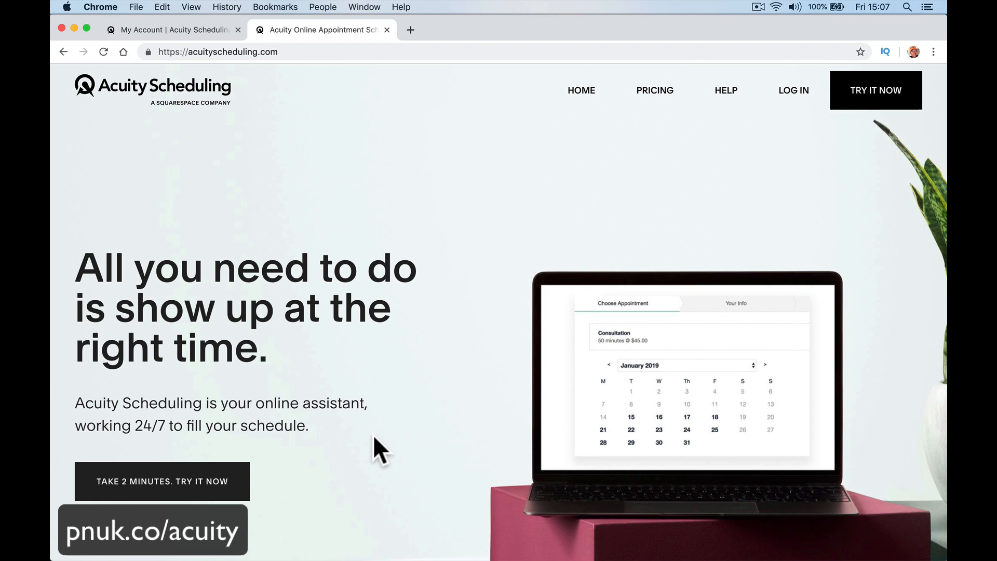
Examine the Acuity Scheduling homepage for what the service offers, including client self-booking and automated confirmations
scroll(373, 436, "down", 7)
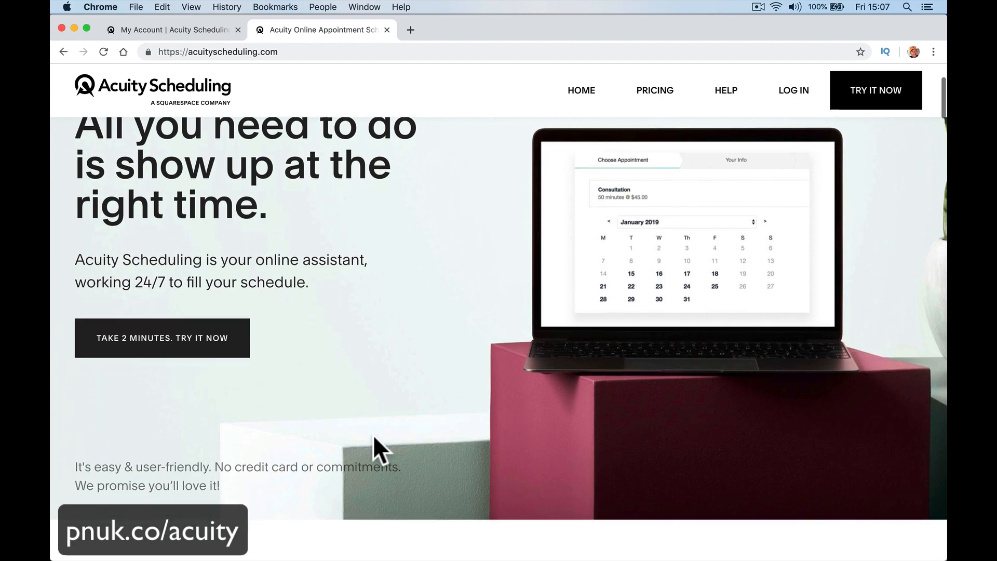
scroll(373, 435, "down", 3)
scroll(353, 328, "down", 2)
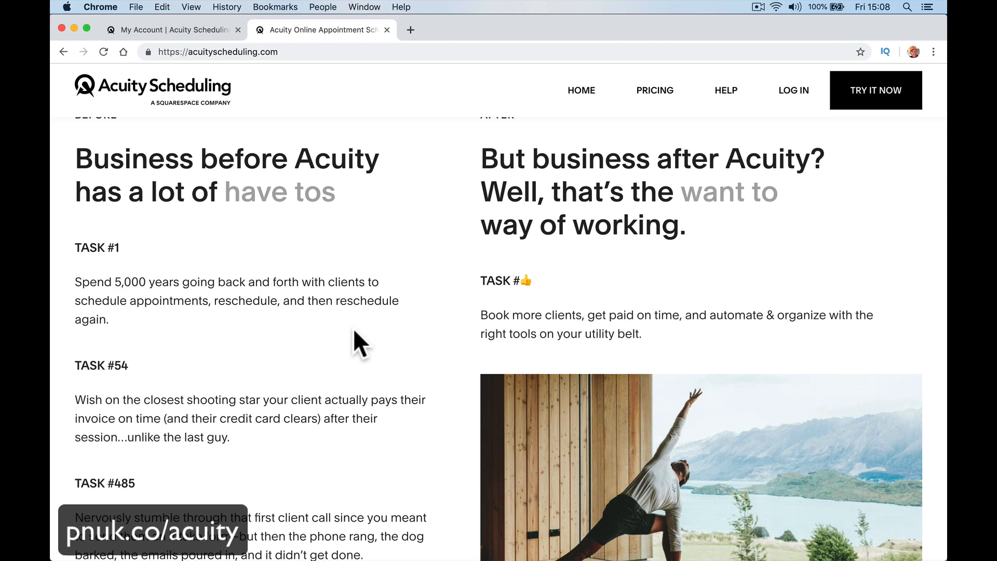
scroll(353, 330, "down", 2)
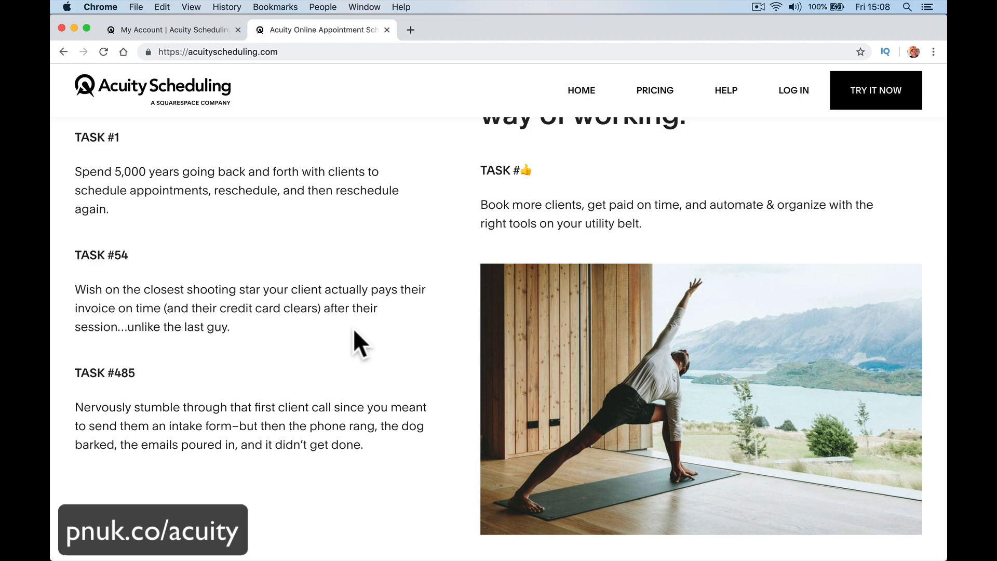
scroll(353, 328, "down", 10)
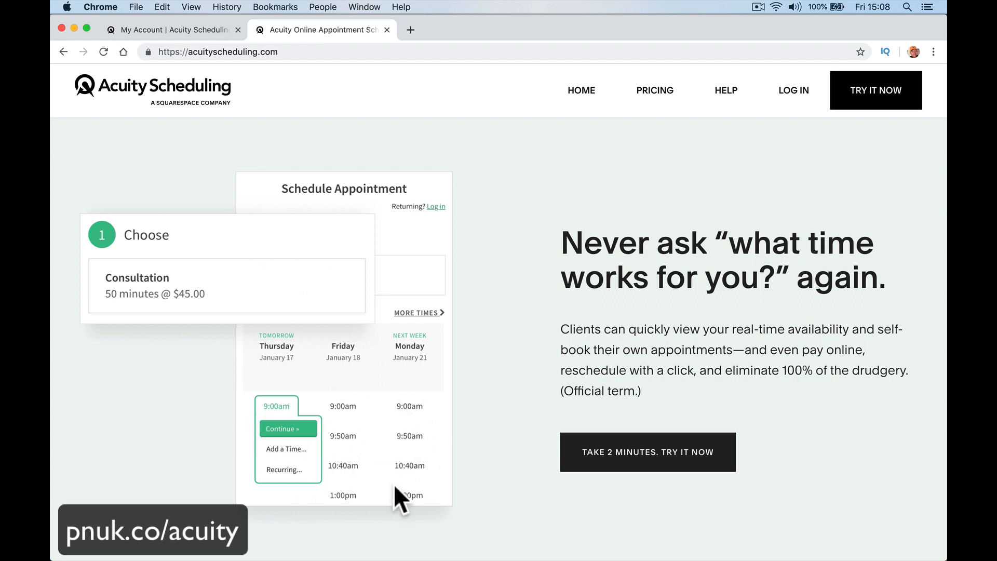
scroll(395, 487, "down", 3)
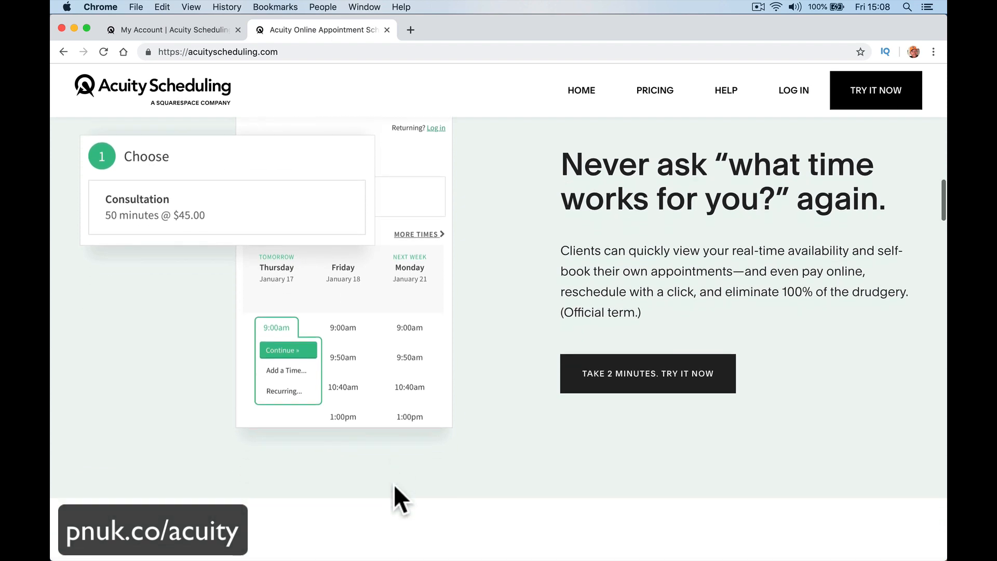
scroll(401, 498, "down", 15)
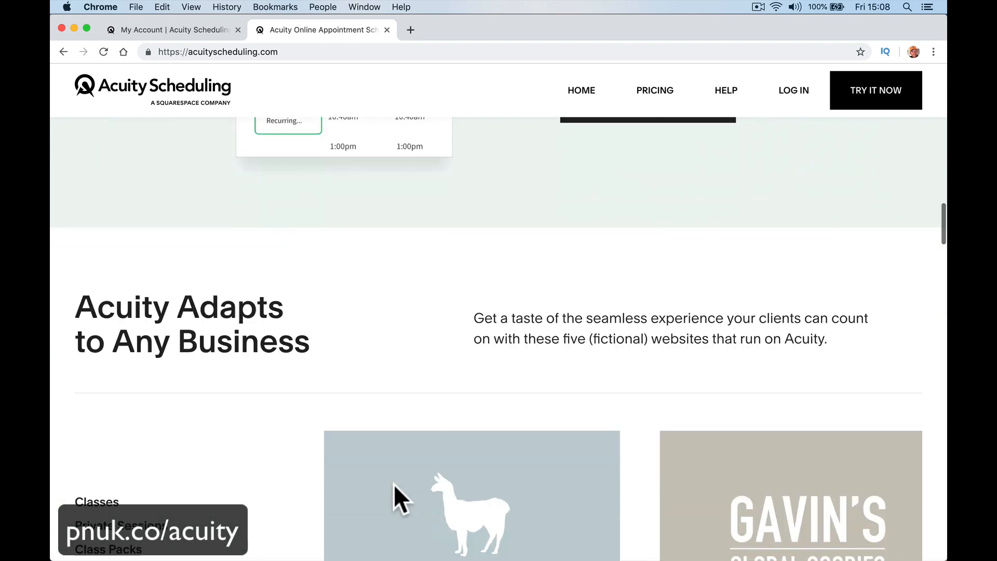
scroll(395, 487, "down", 12)
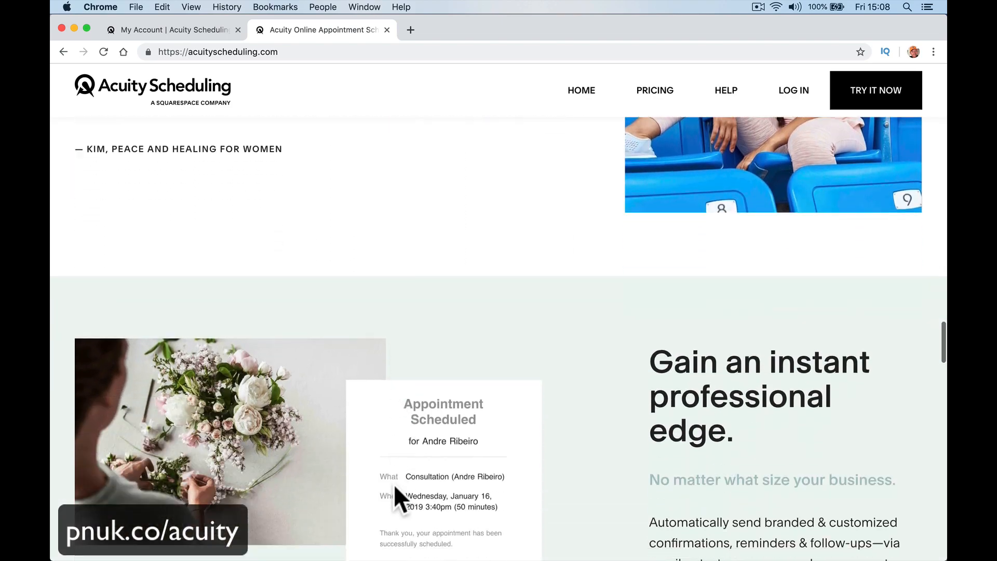
scroll(394, 484, "up", 15)
scroll(393, 484, "up", 20)
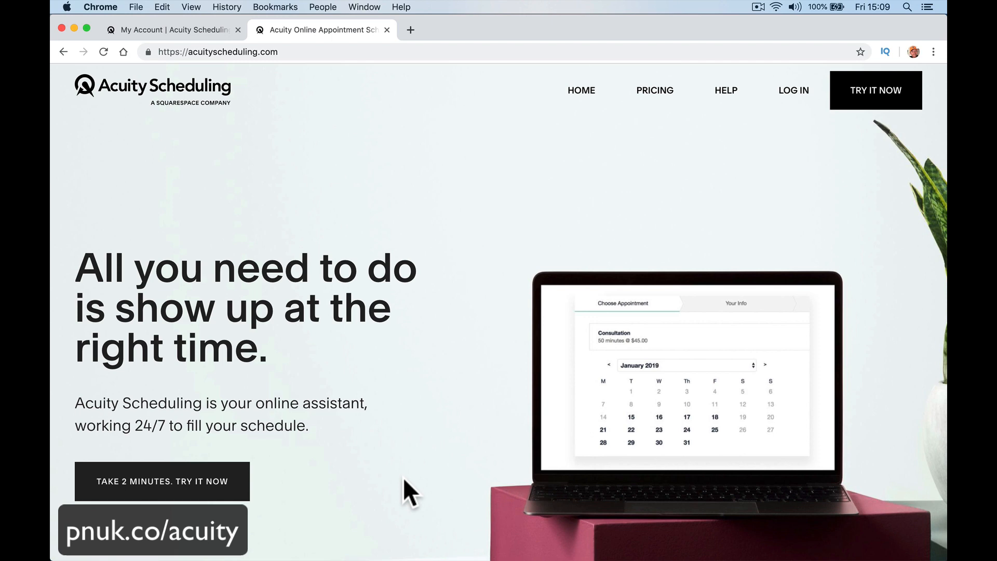
Open the pricing page and compare the Freebie, Emerging, Growing and Powerhouse plans, including their feature table and advanced features
left_click(655, 95)
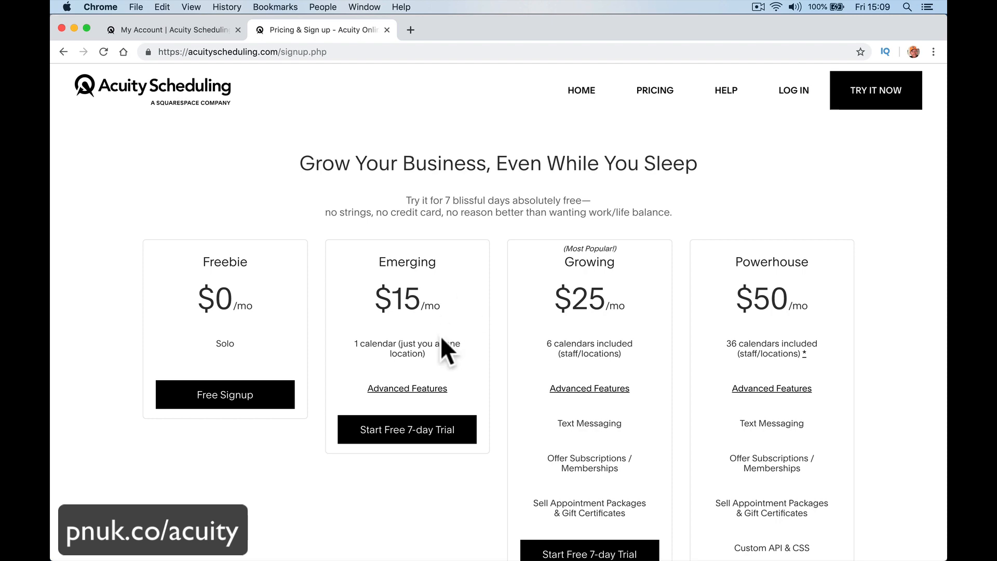
scroll(440, 335, "down", 3)
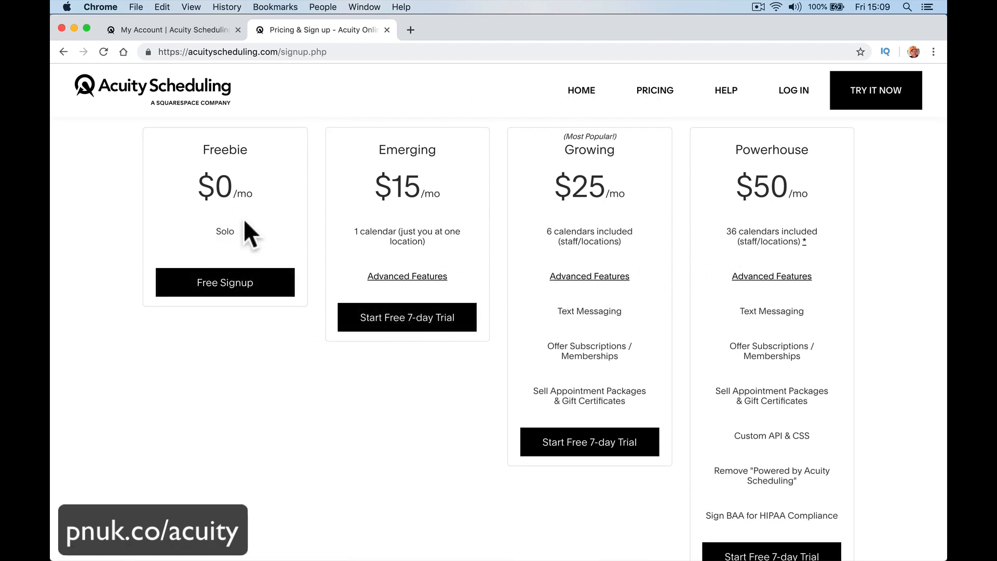
scroll(322, 342, "down", 14)
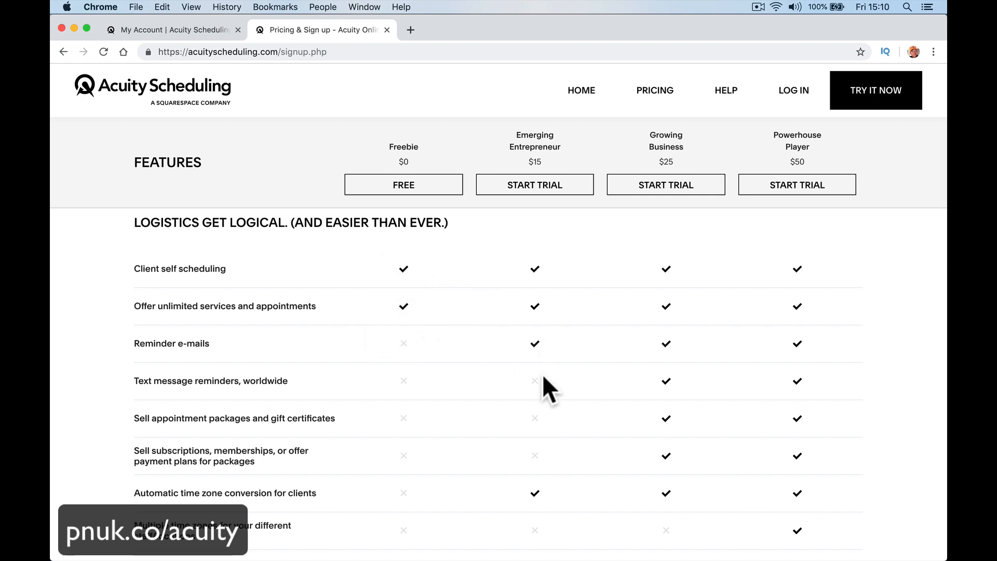
scroll(543, 491, "down", 5)
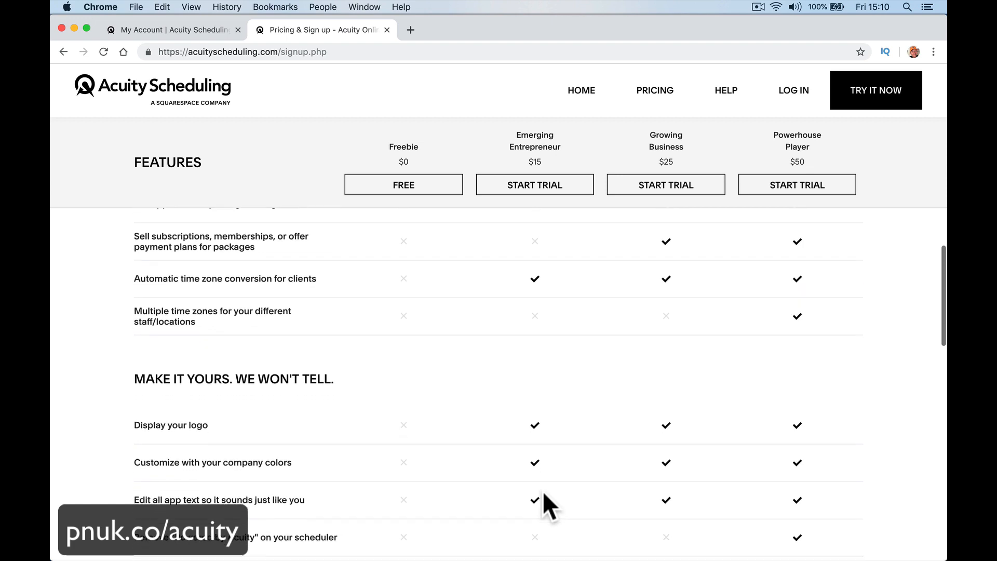
scroll(544, 494, "down", 2)
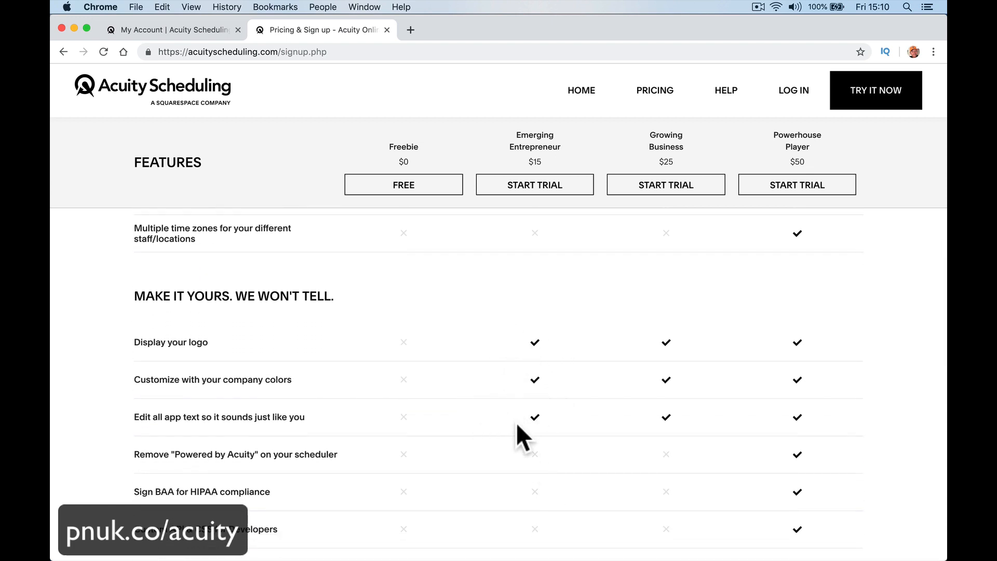
scroll(543, 412, "down", 7)
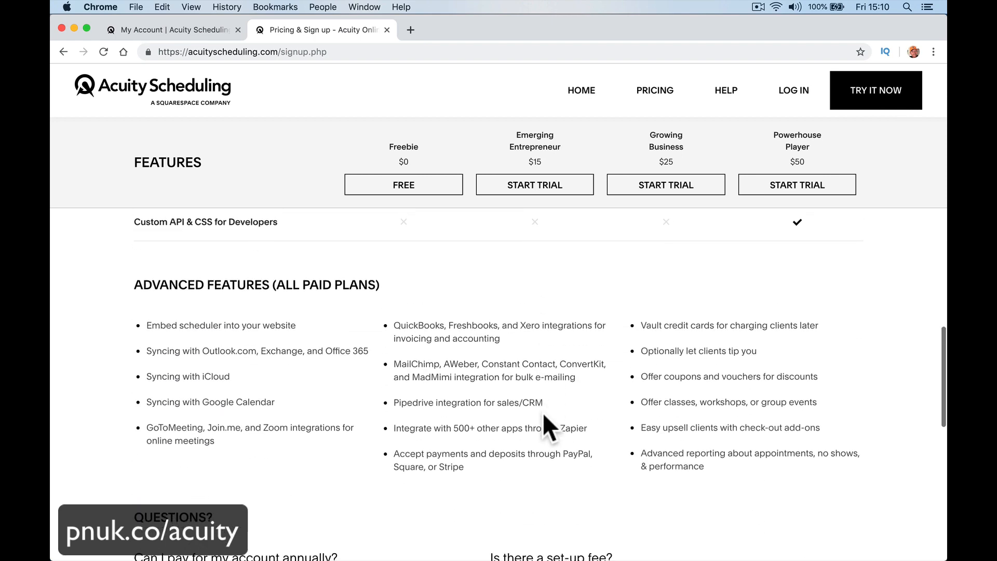
scroll(543, 412, "down", 1)
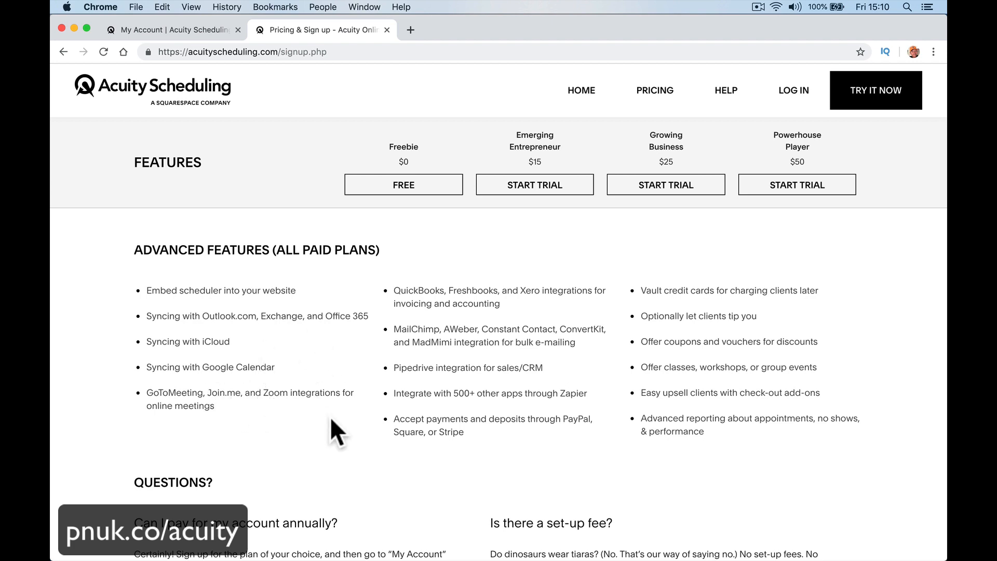
scroll(534, 337, "up", 15)
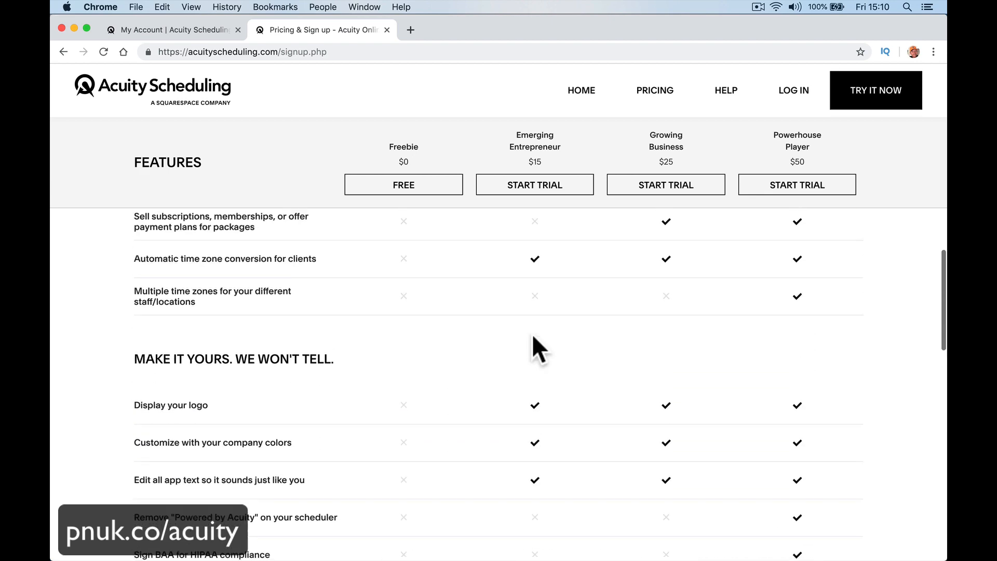
scroll(532, 334, "up", 8)
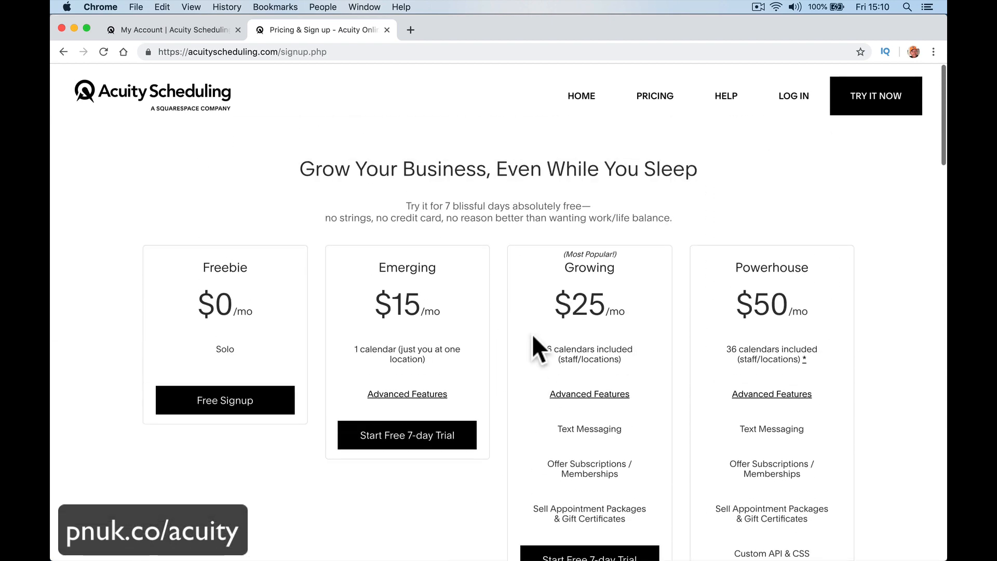
Switch to the My Account page and open the upgrade form for the current Emerging Entrepreneur plan
left_click(200, 29)
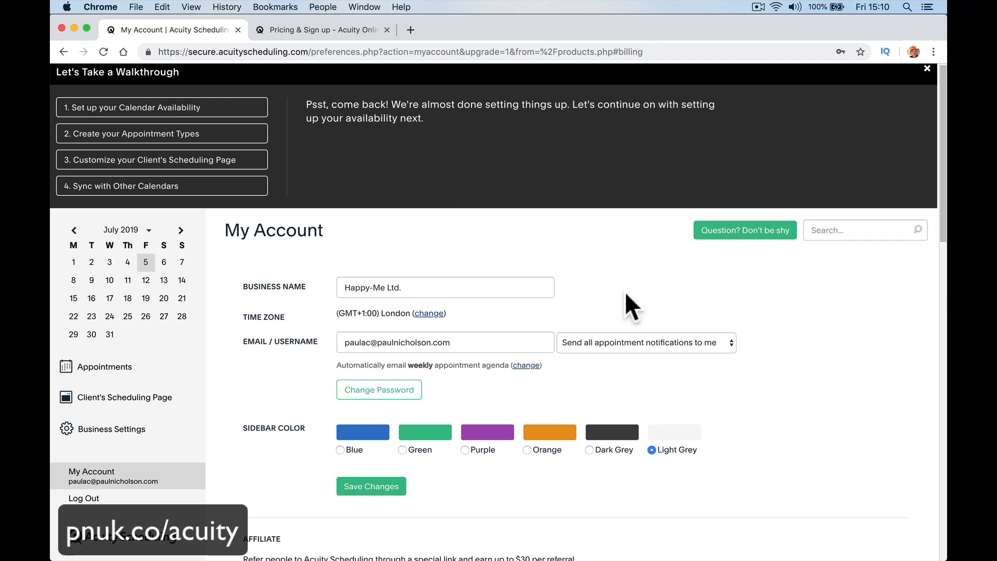
scroll(443, 210, "down", 5)
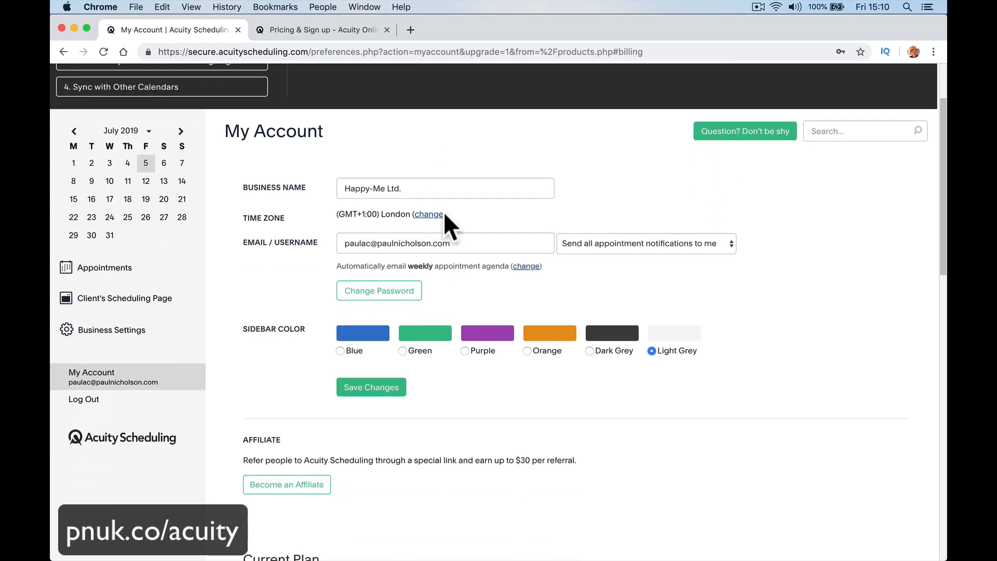
scroll(444, 214, "down", 3)
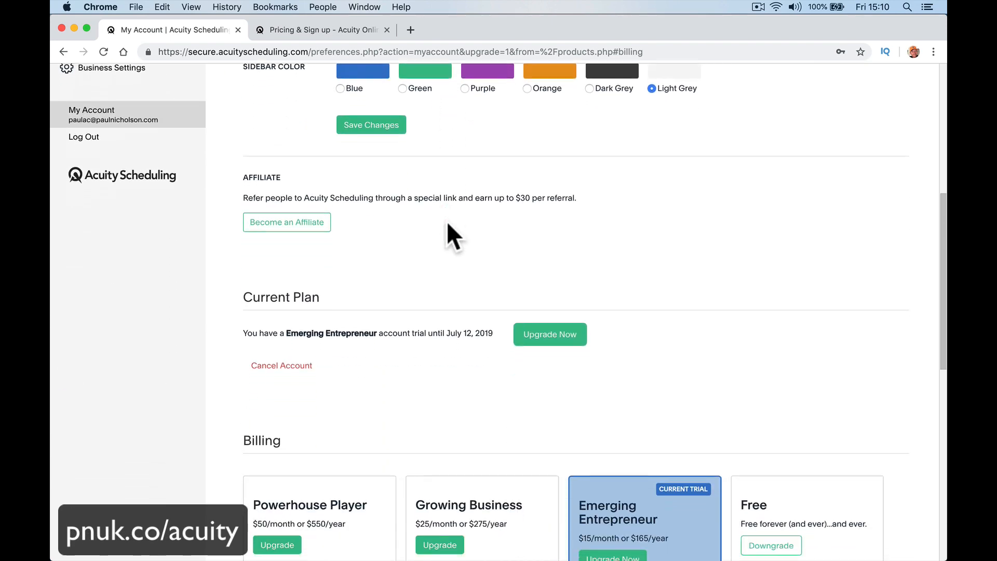
left_click(550, 338)
scroll(550, 341, "down", 5)
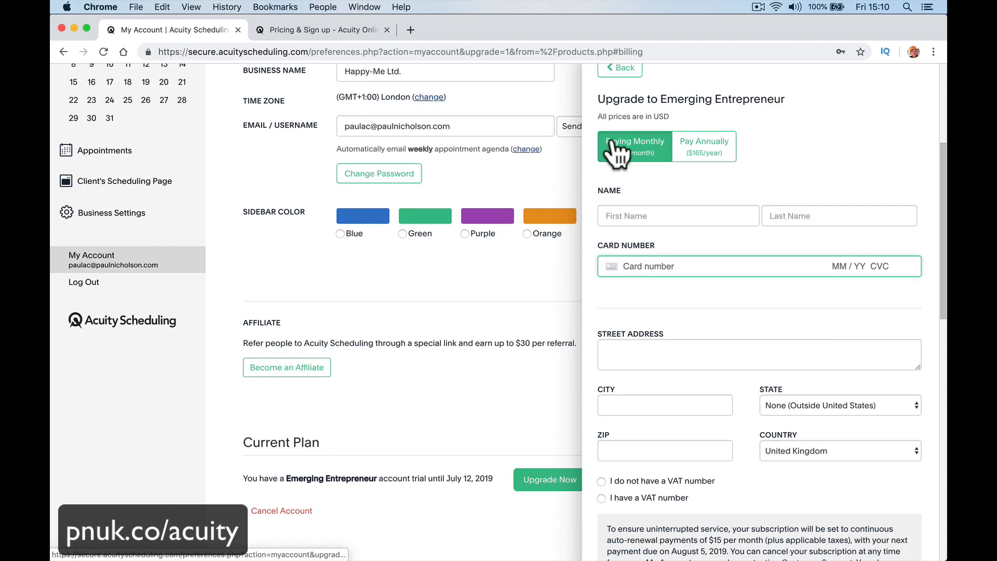
Close the upgrade form and compare the plans' prices, included features and advanced features in the Billing section
left_click(464, 243)
scroll(468, 329, "down", 1)
scroll(468, 328, "down", 10)
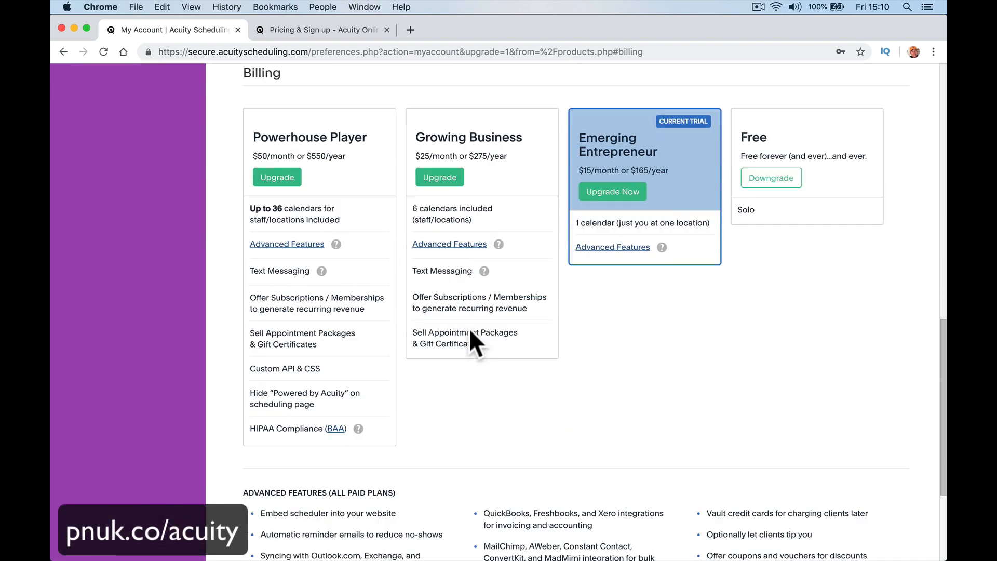
scroll(468, 328, "up", 2)
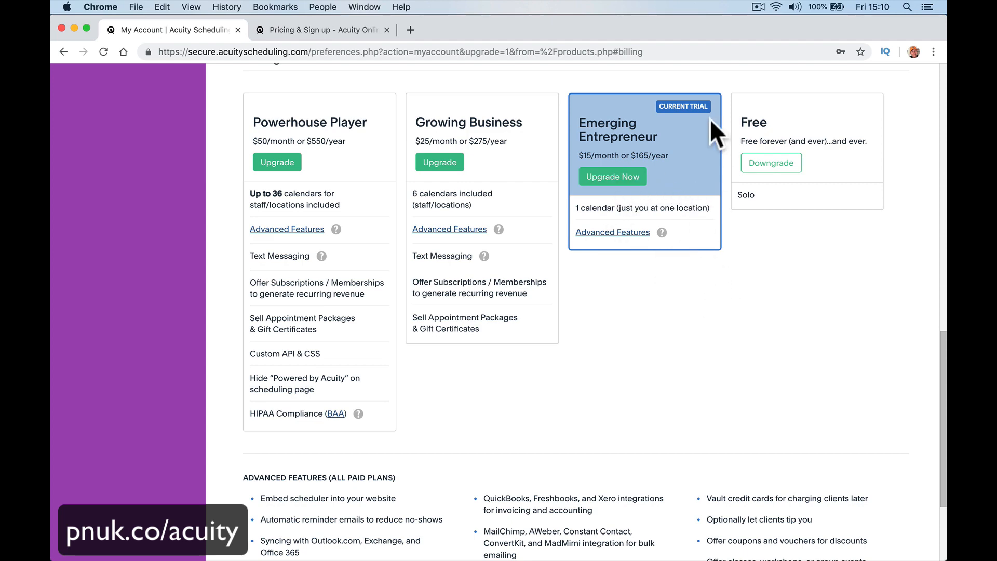
scroll(637, 320, "down", 3)
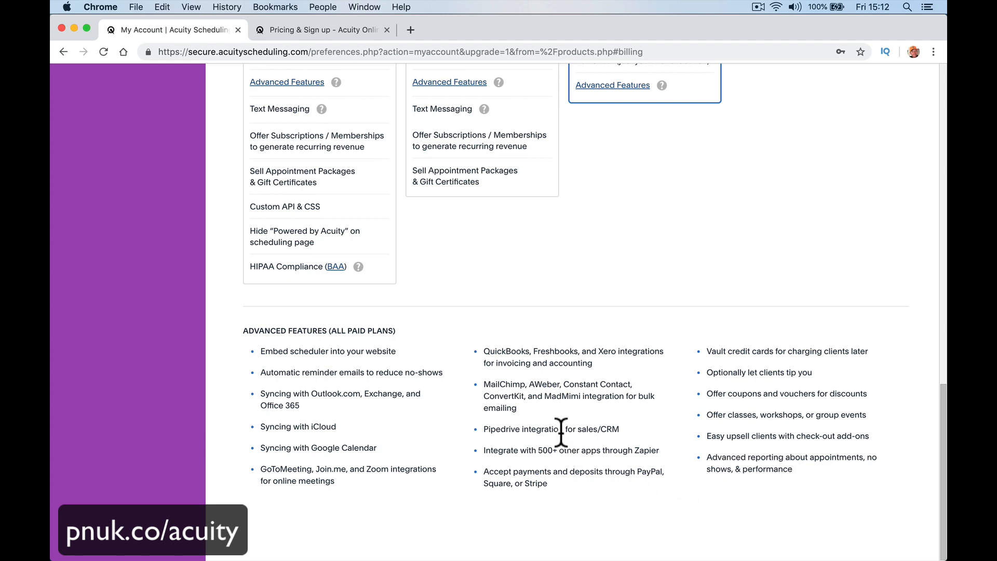
scroll(561, 434, "up", 5)
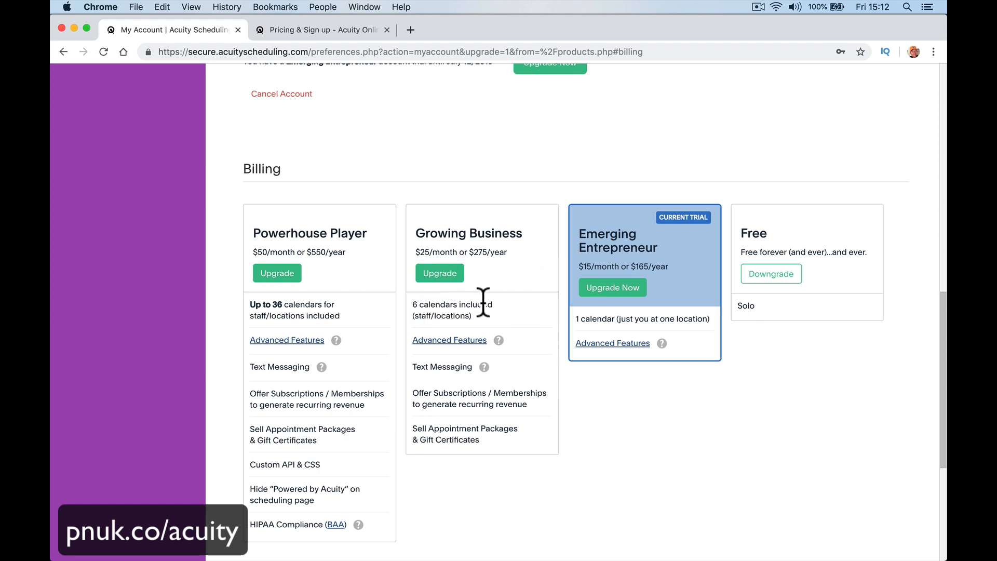
scroll(480, 312, "down", 2)
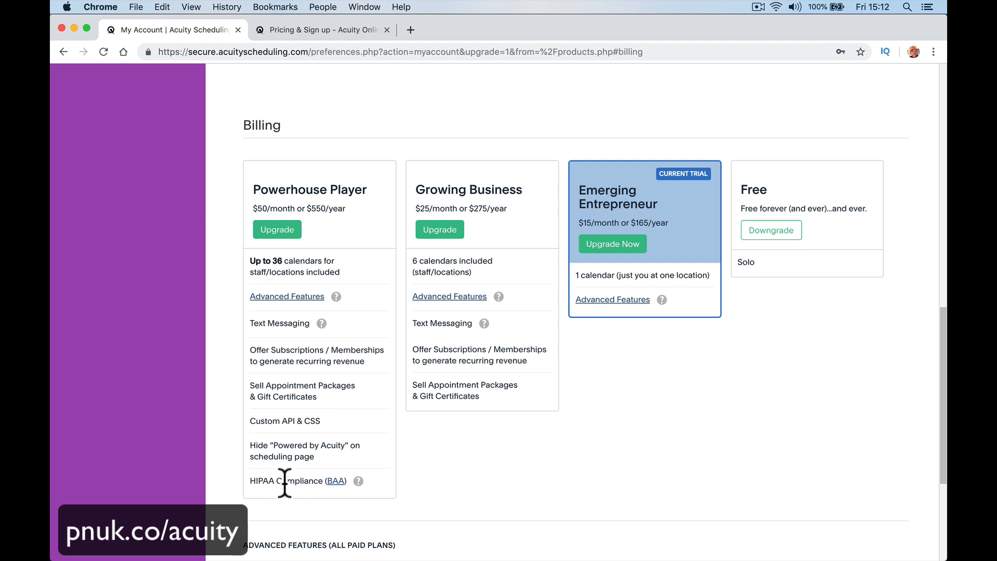
mouse_move(356, 482)
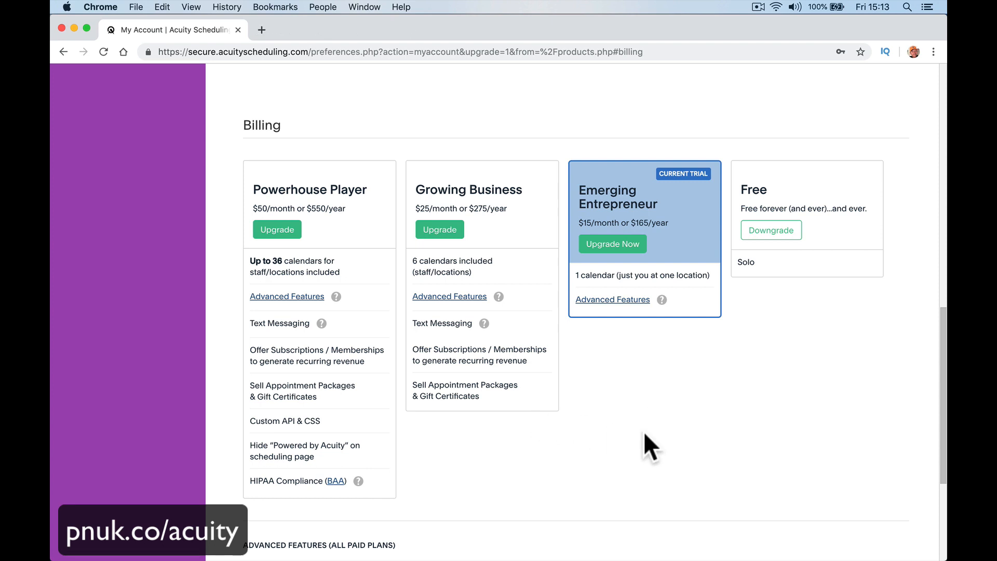
Return to the account details and reload the page to discard the unsaved sidebar color change
scroll(625, 385, "up", 4)
scroll(625, 372, "down", 1)
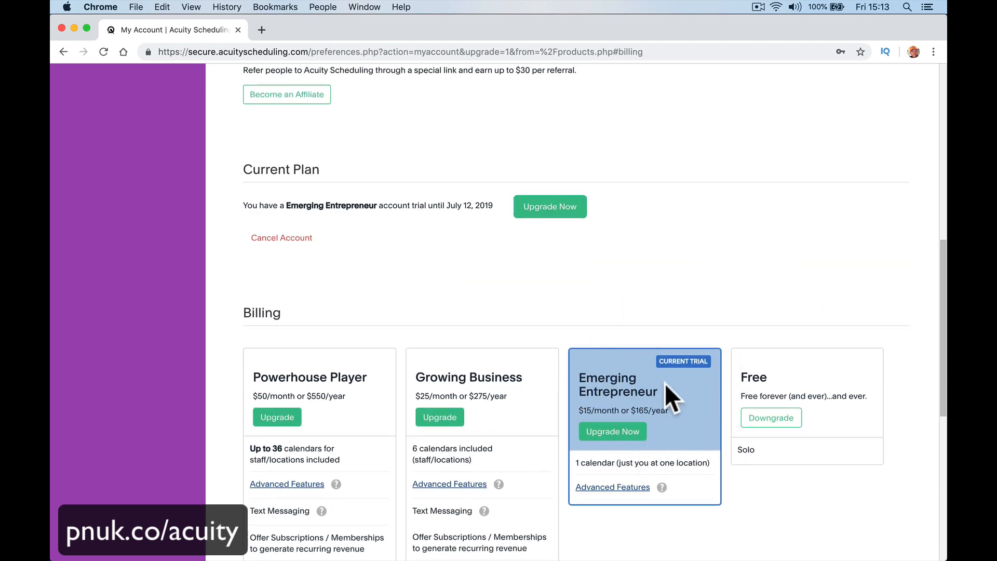
scroll(666, 386, "up", 15)
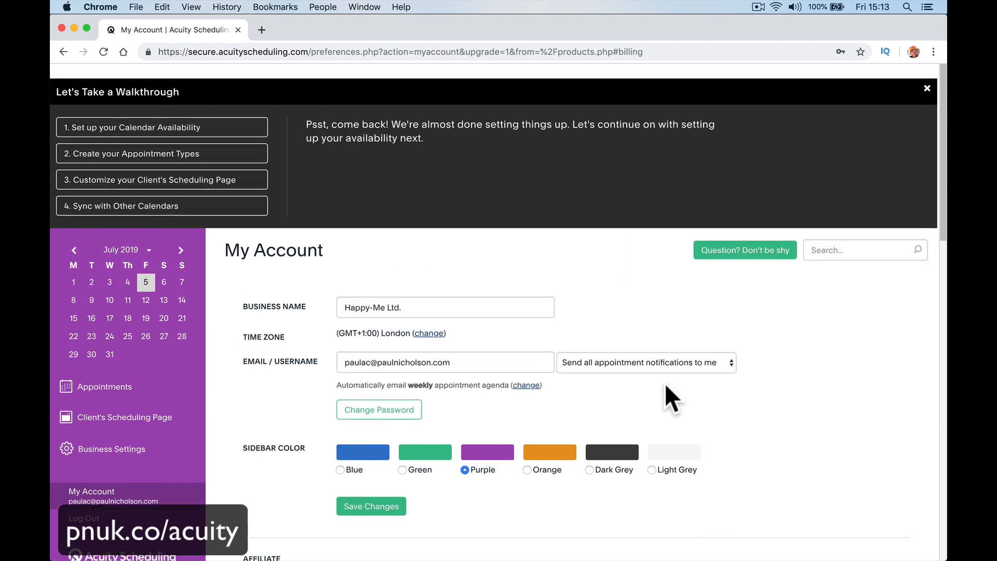
left_click(105, 53)
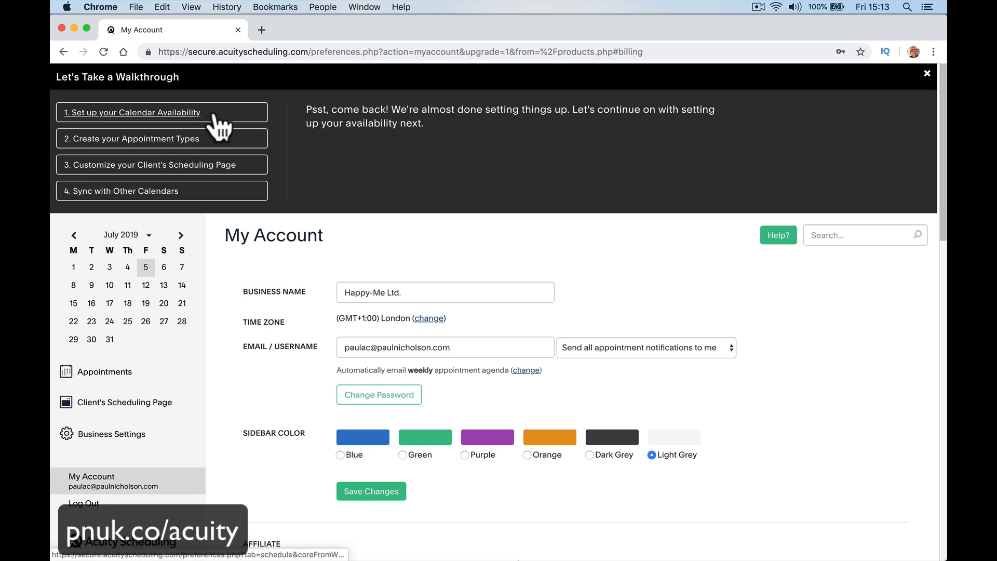
mouse_move(371, 558)
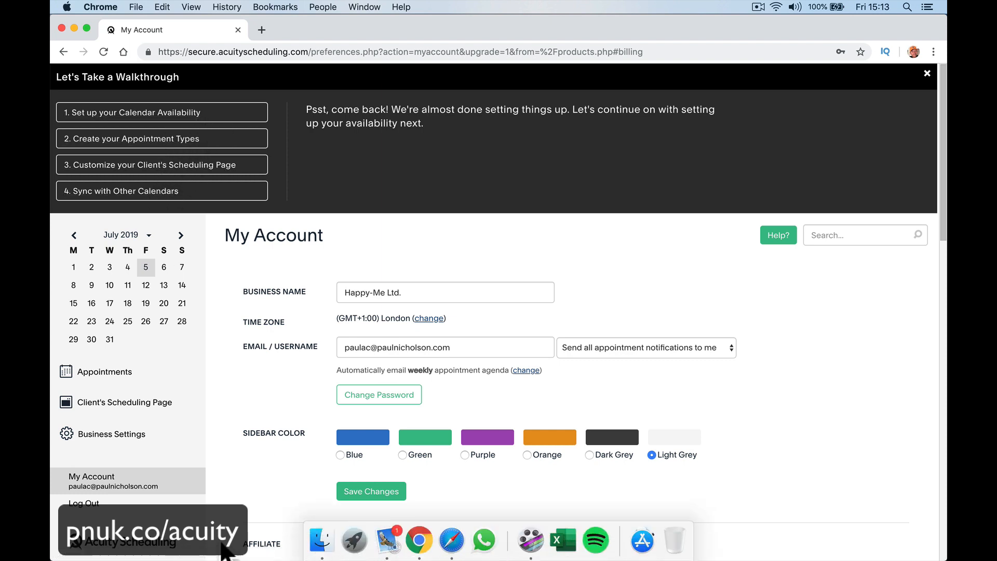
right_click(387, 542)
left_click(397, 500)
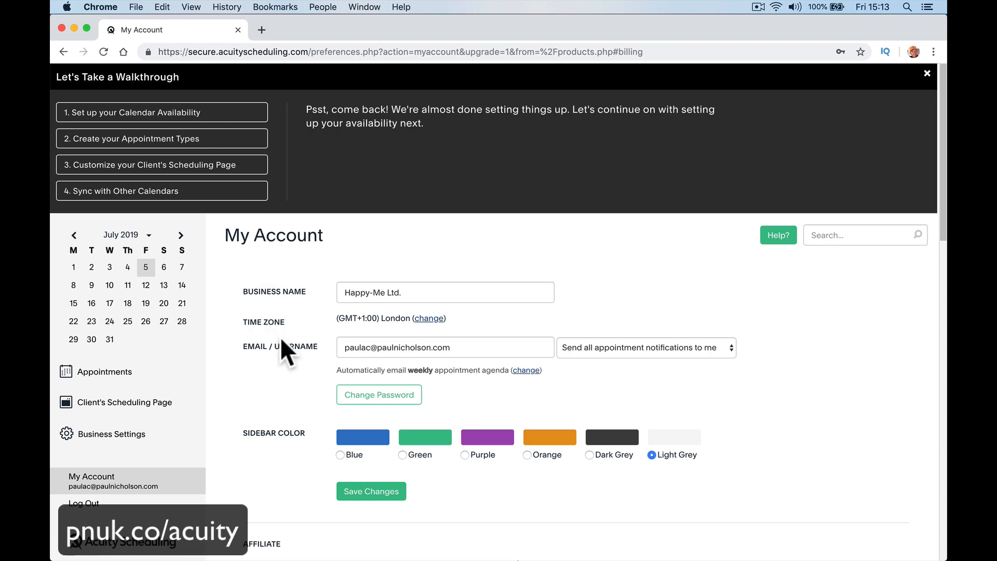
Look over the account settings and open the weekly appointment calendar
scroll(281, 340, "down", 5)
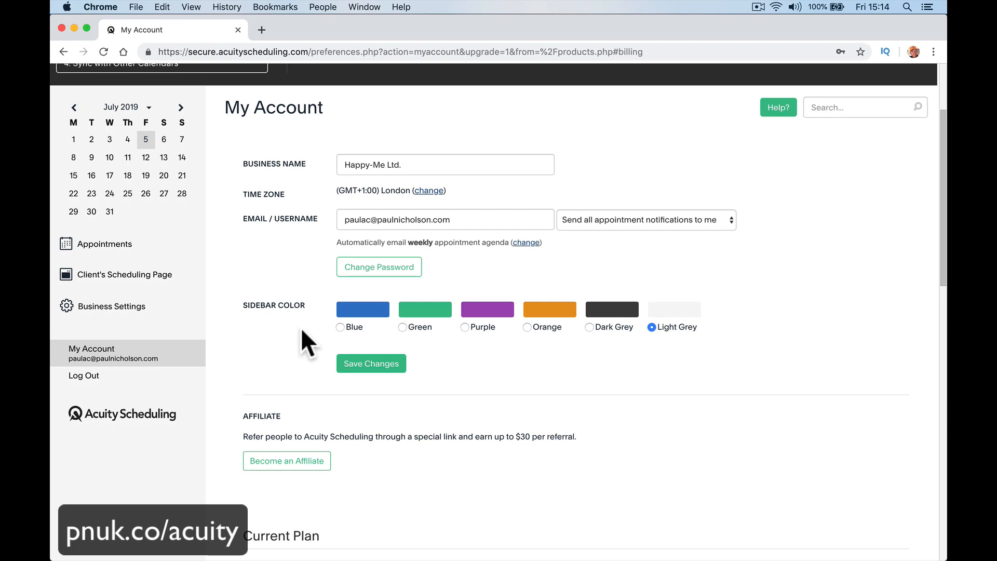
scroll(185, 267, "up", 3)
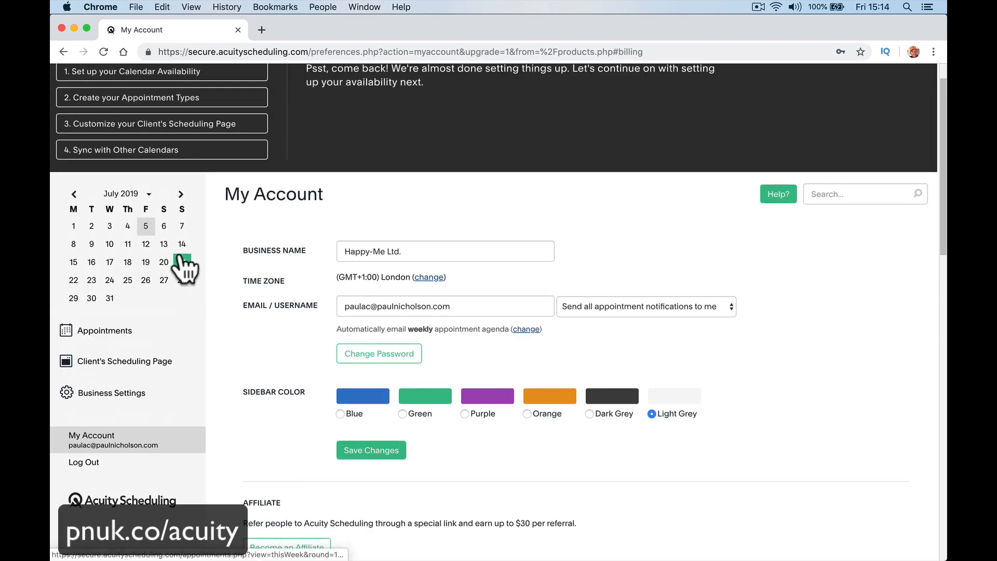
left_click(146, 332)
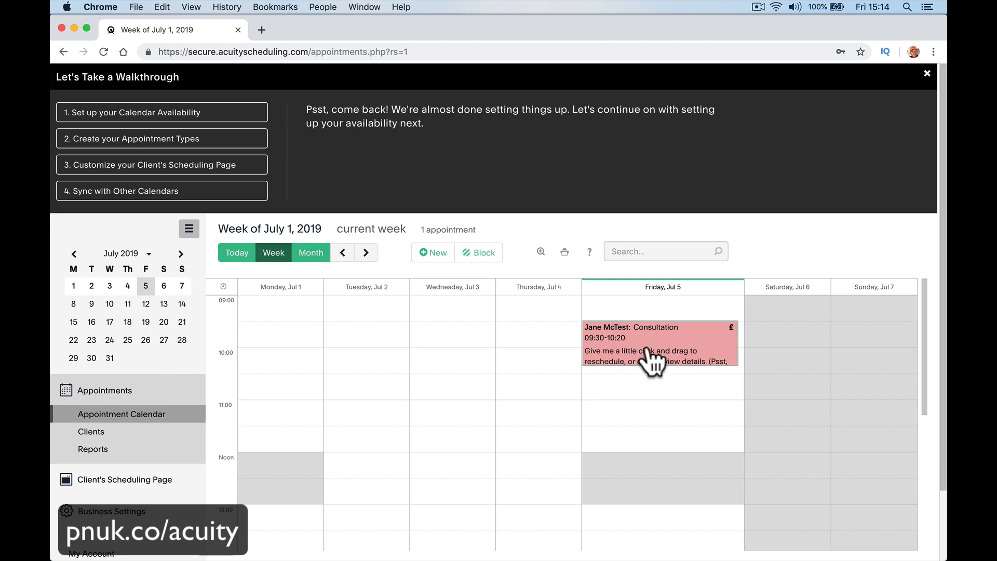
Look through the weekly appointment calendar's daily hours and open the client list
scroll(468, 447, "down", 3)
scroll(468, 447, "up", 3)
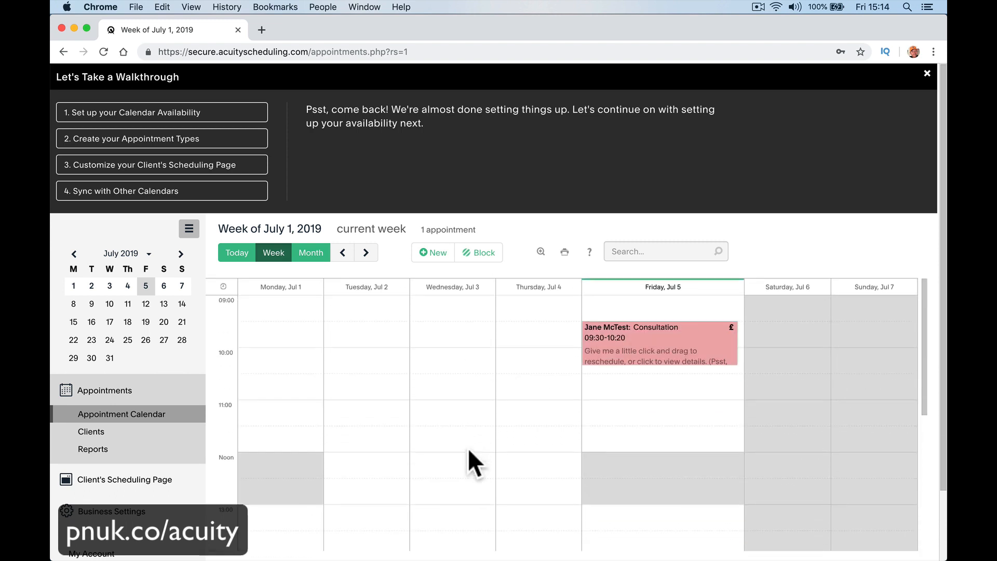
scroll(547, 444, "down", 5)
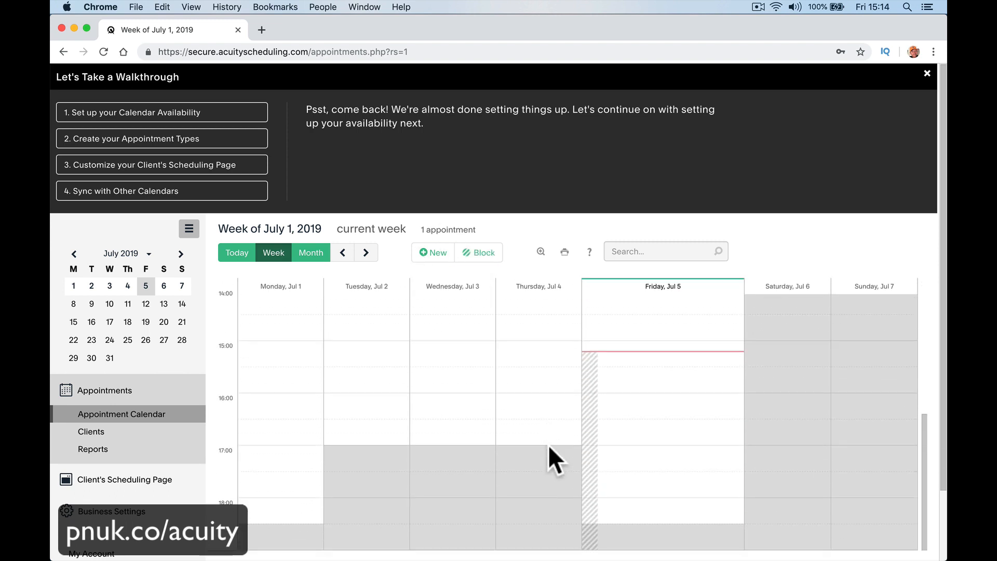
scroll(547, 445, "up", 5)
left_click(191, 431)
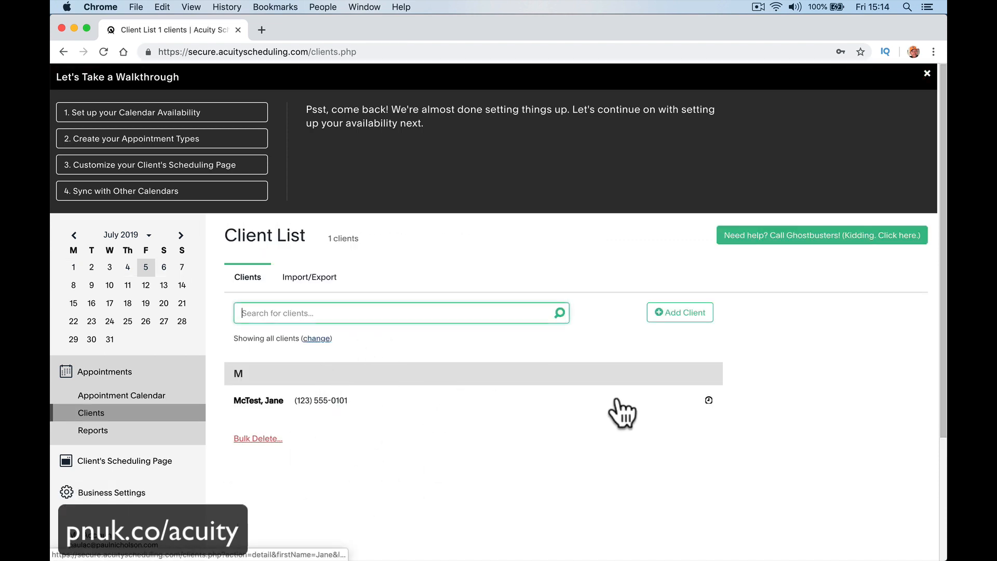
Review the July 2019 appointment report and open the intake forms report
left_click(175, 431)
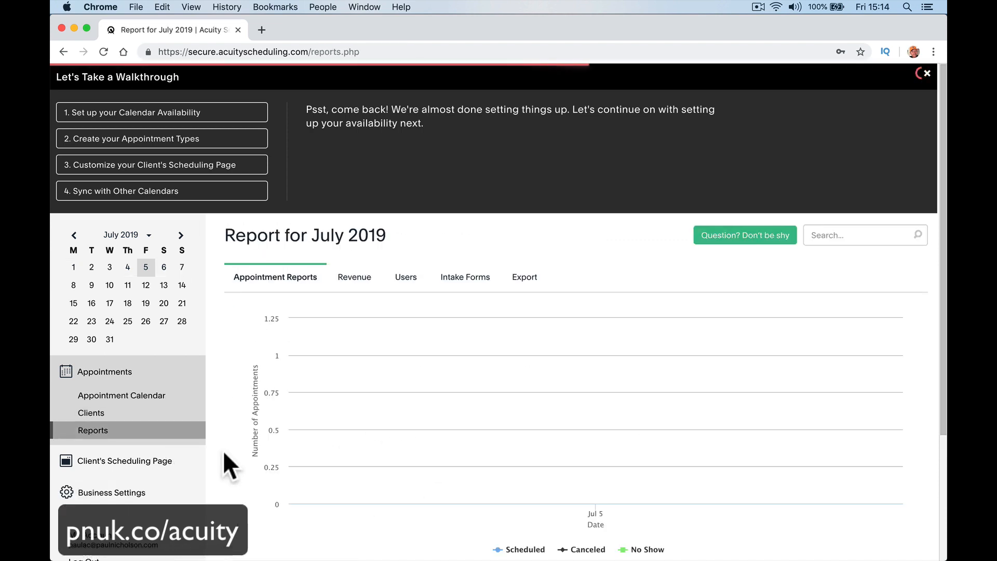
scroll(493, 509, "down", 5)
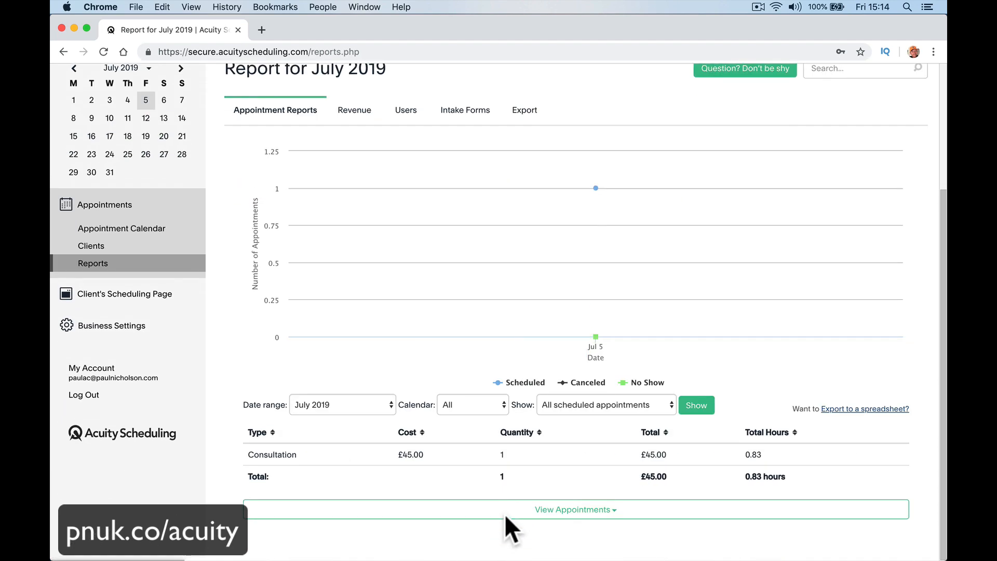
scroll(537, 441, "up", 5)
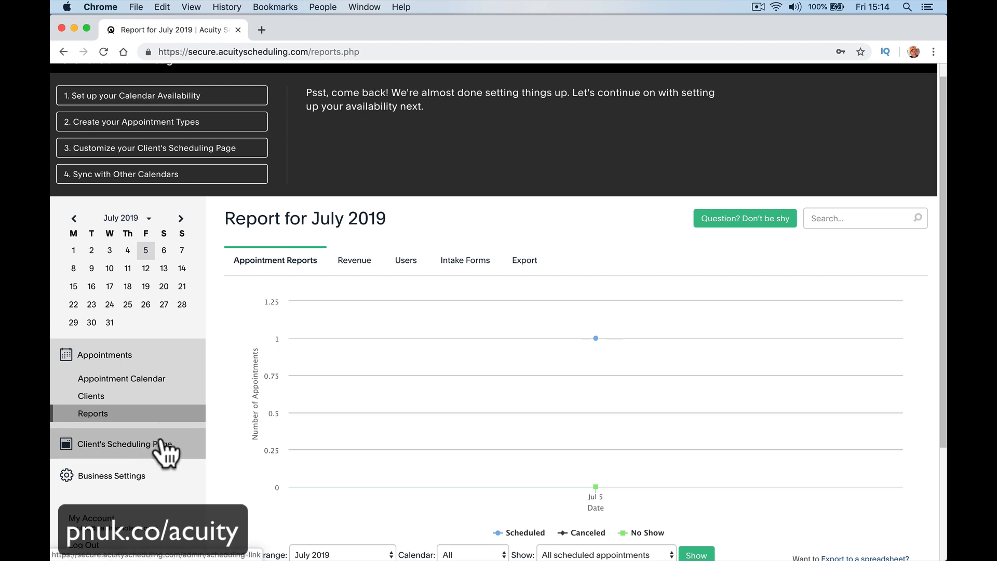
left_click(464, 261)
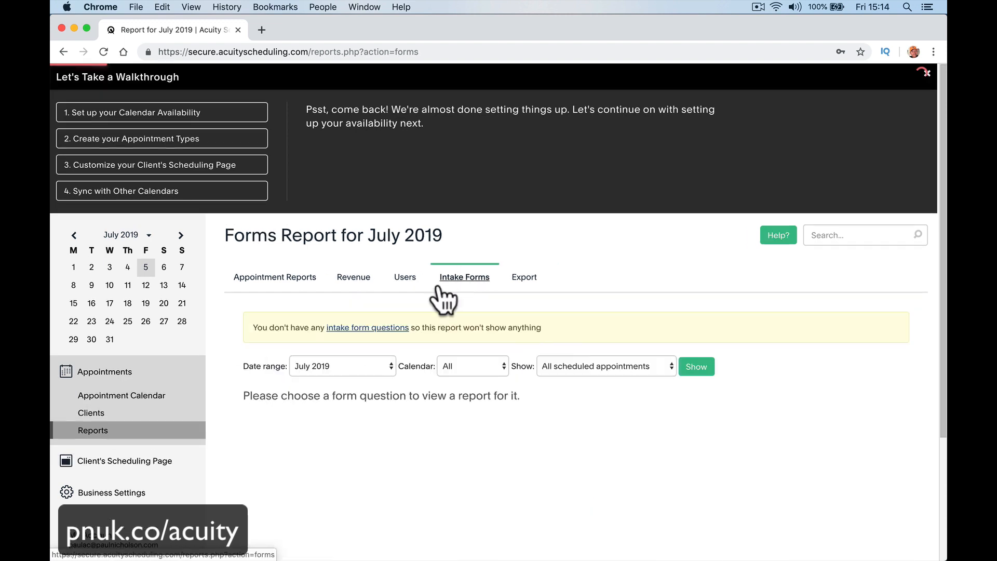
Look over the scheduling page link and embedding options, and open the general scheduling page as a client sees it
left_click(162, 462)
scroll(425, 481, "down", 5)
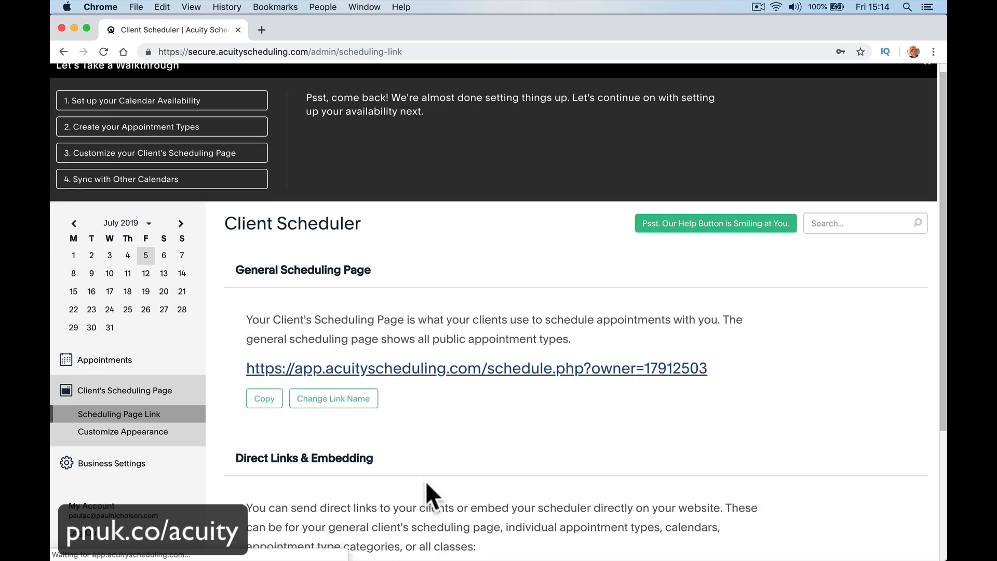
scroll(425, 480, "down", 2)
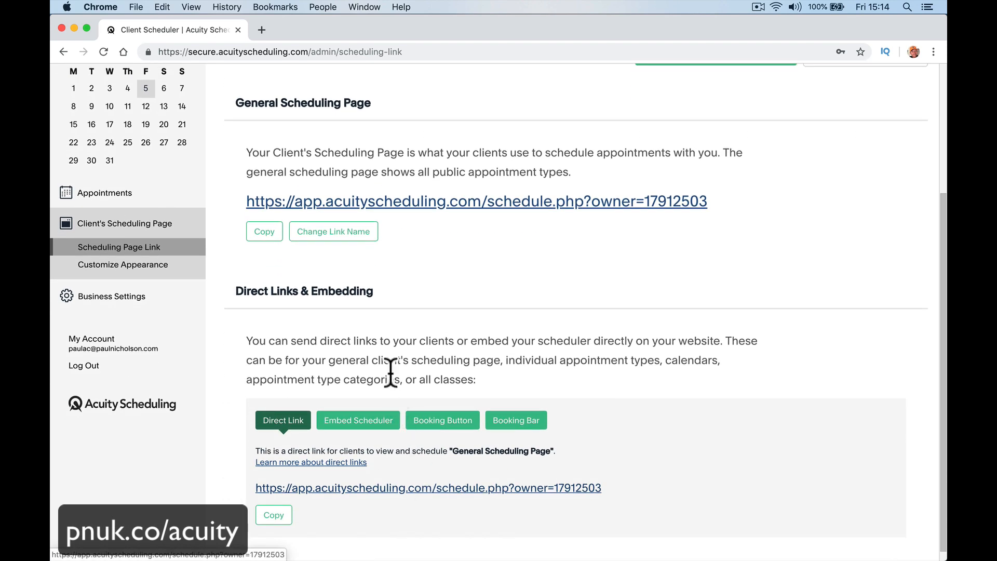
left_click(440, 204)
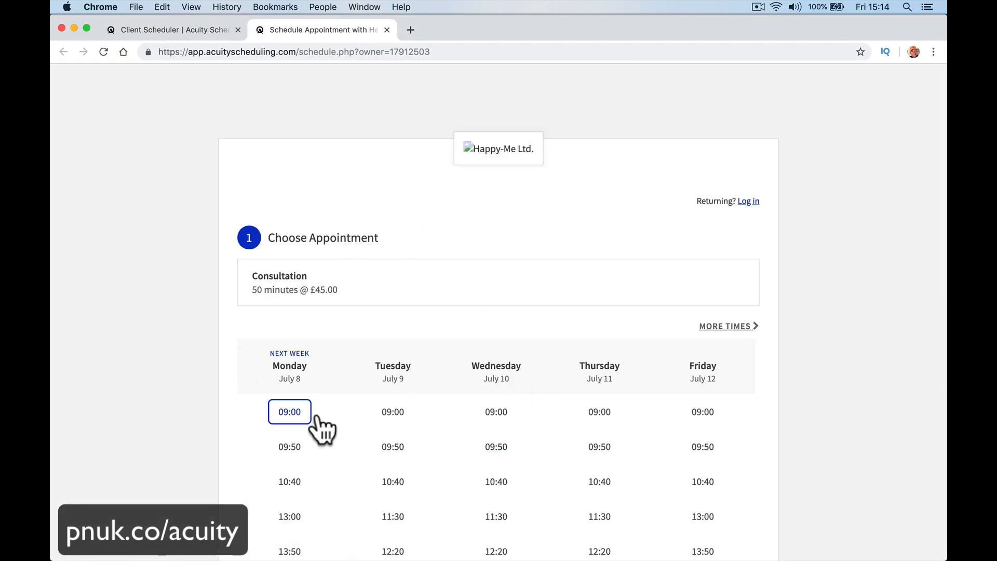
Examine the Consultation's bookable days and time slots and the booking stages on the client's scheduling page
scroll(425, 361, "down", 3)
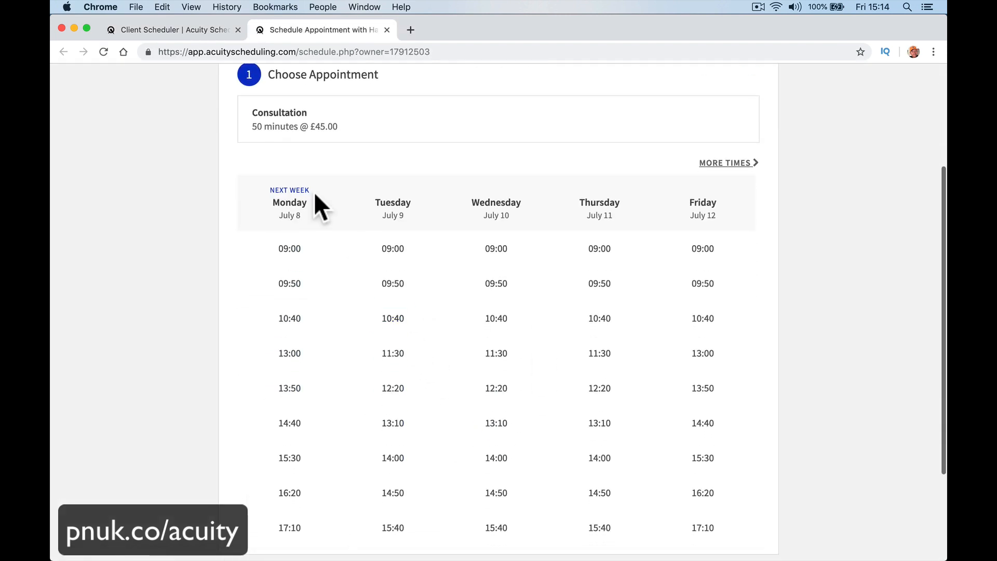
left_click(470, 122)
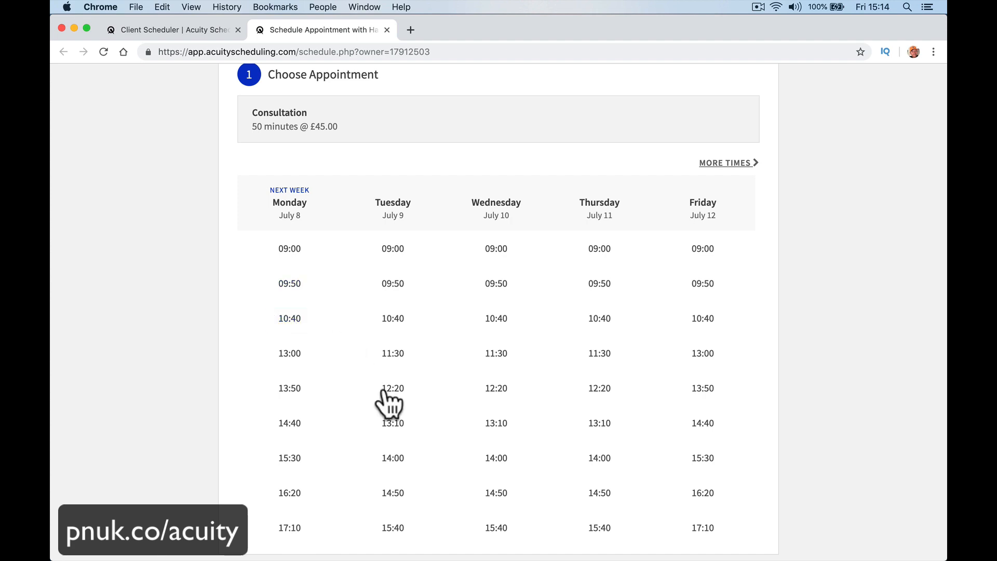
scroll(415, 465, "down", 3)
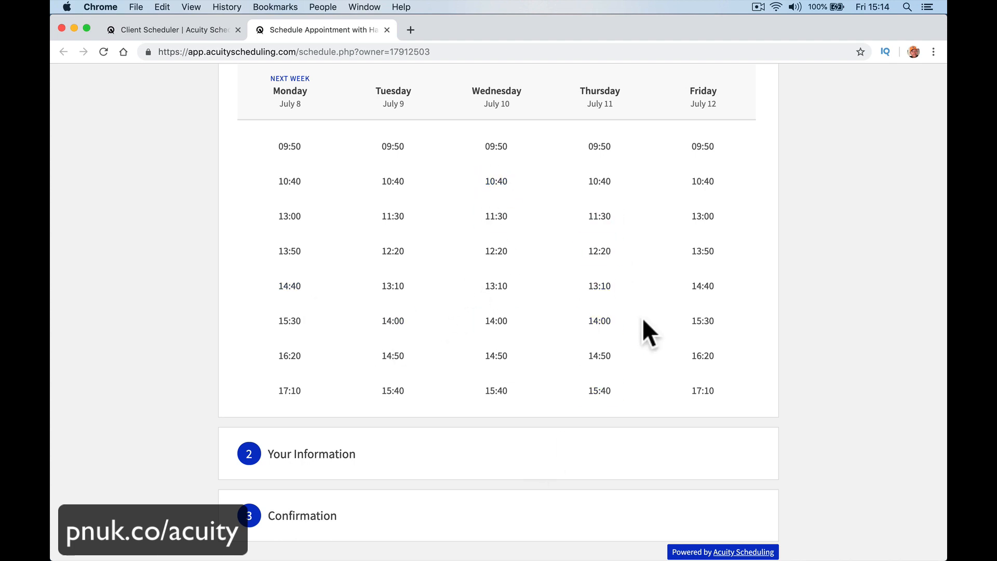
scroll(662, 229, "up", 5)
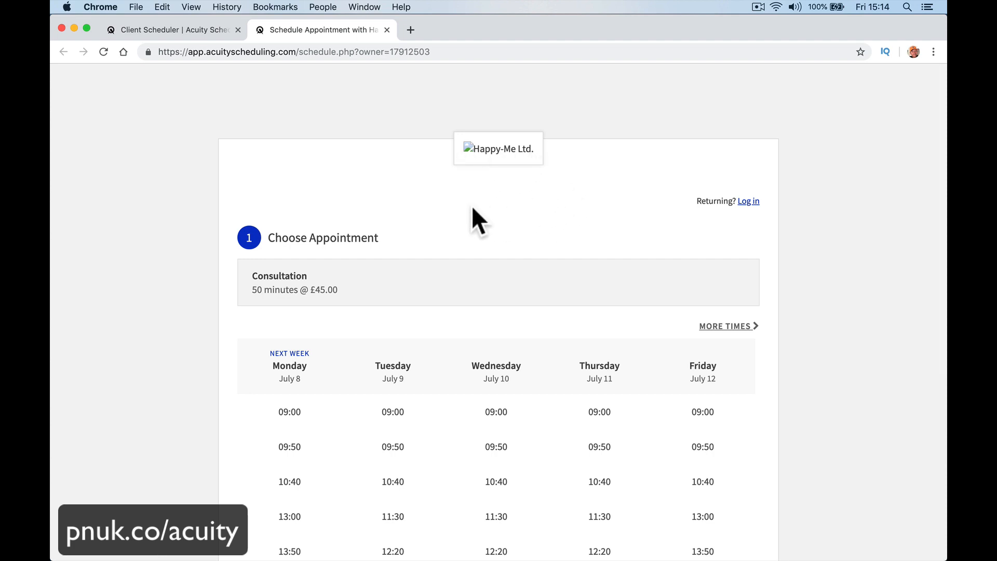
scroll(426, 366, "down", 6)
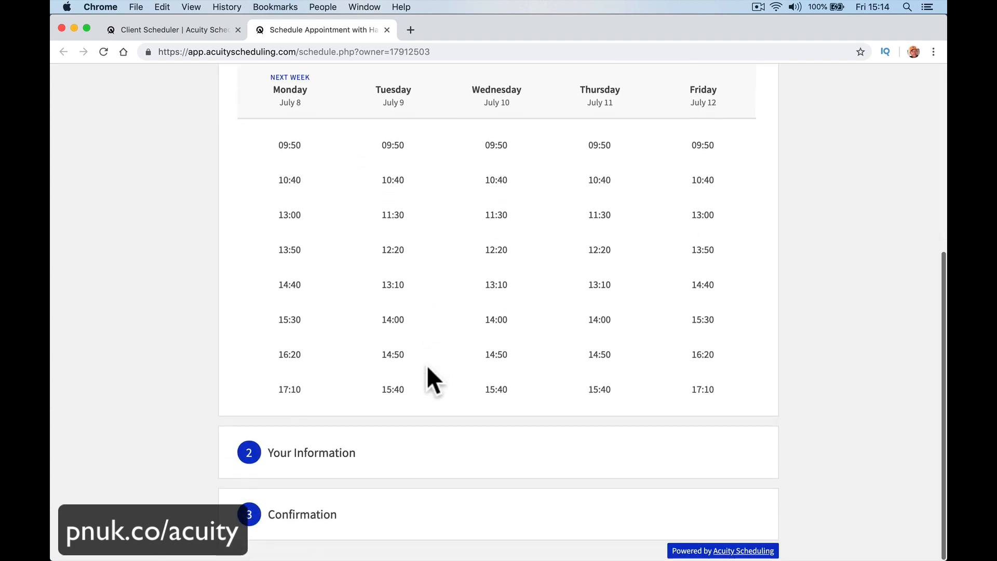
scroll(459, 232, "up", 3)
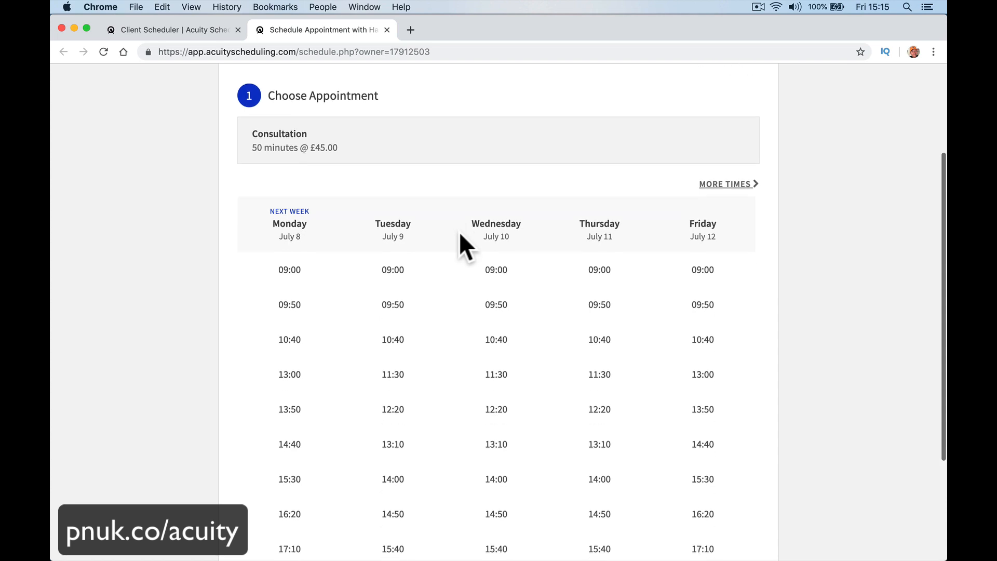
scroll(459, 231, "down", 1)
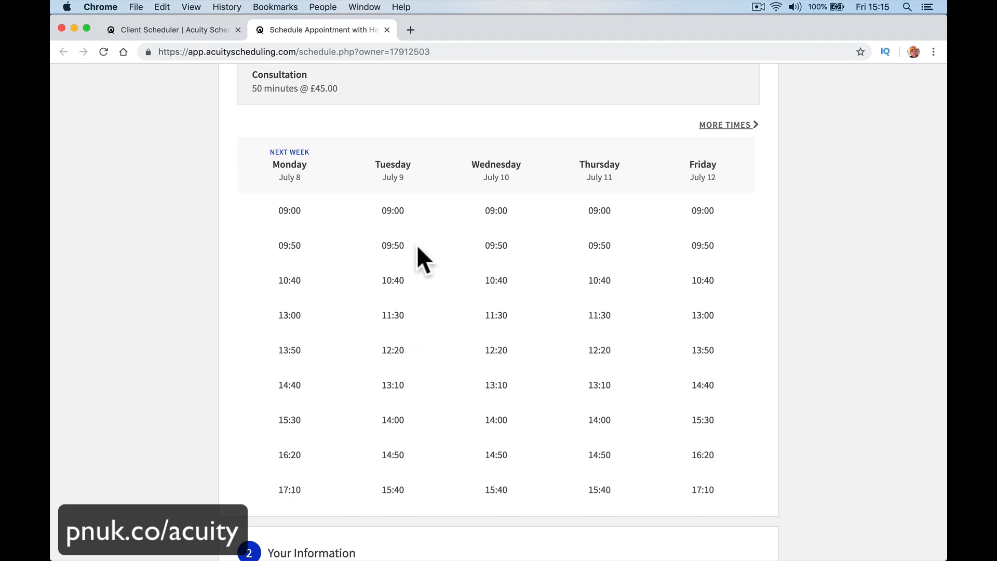
scroll(416, 244, "up", 3)
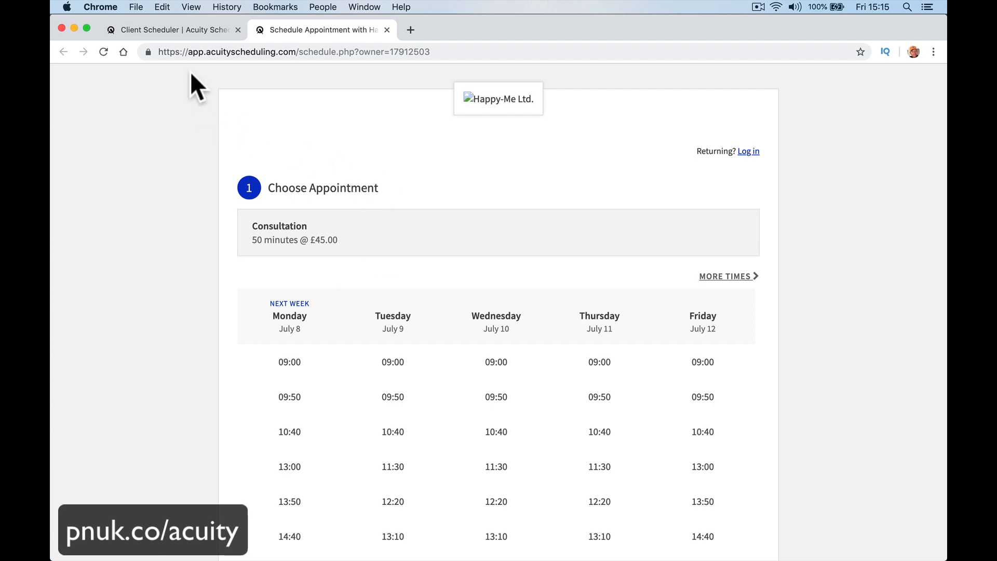
Return to the admin area and look over the appearance customization options for the client's scheduling page
left_click(173, 29)
left_click(165, 266)
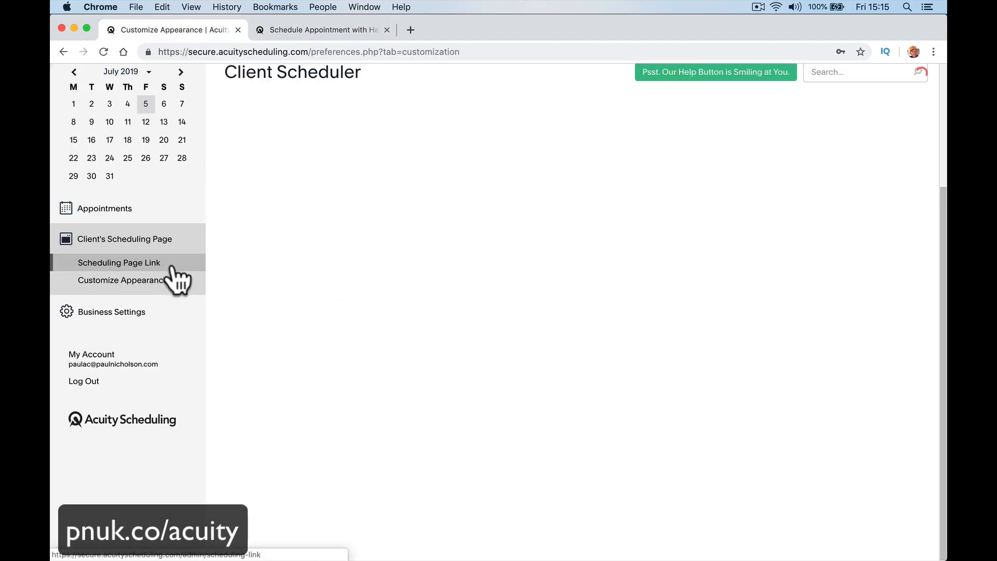
scroll(365, 346, "down", 1)
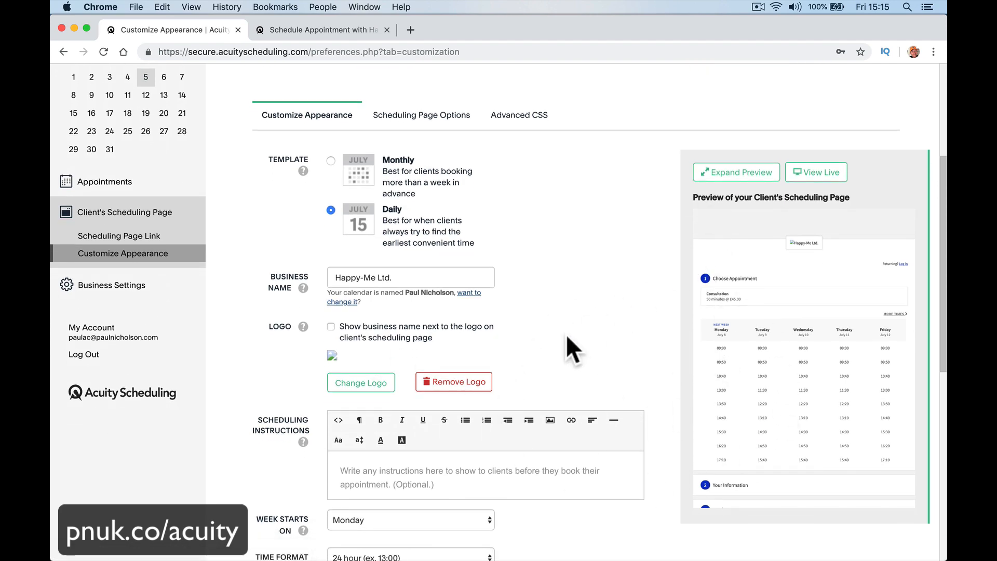
Open the availability page in the business settings and review the regular weekly hours
left_click(103, 291)
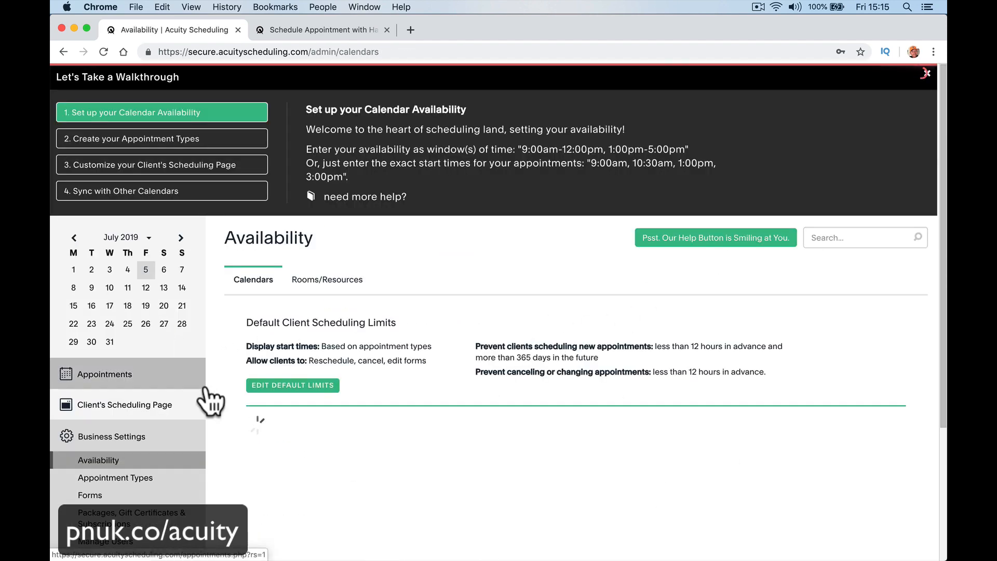
scroll(207, 385, "down", 4)
scroll(228, 402, "down", 4)
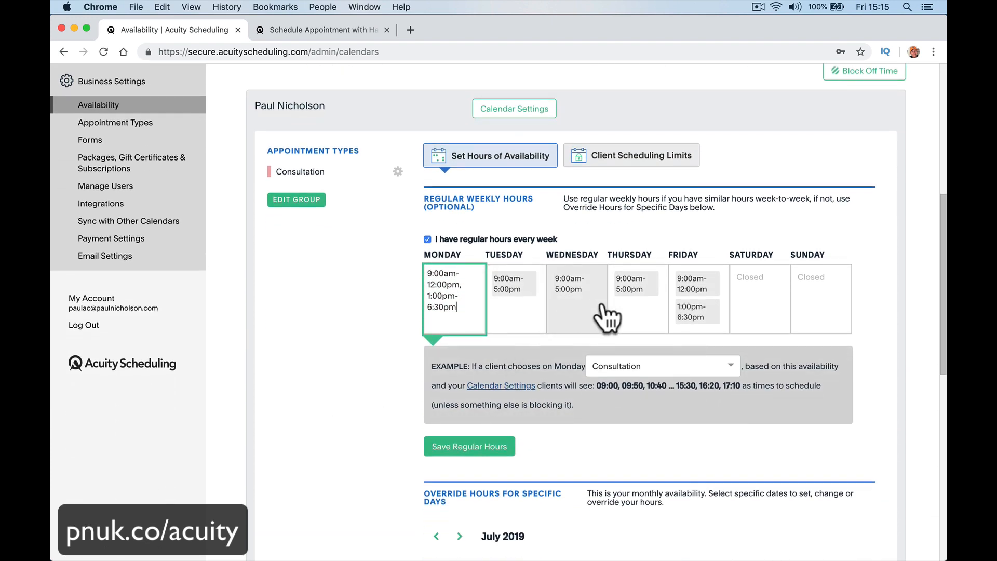
Look over the appointment types and the intake form questions in the business settings
left_click(172, 129)
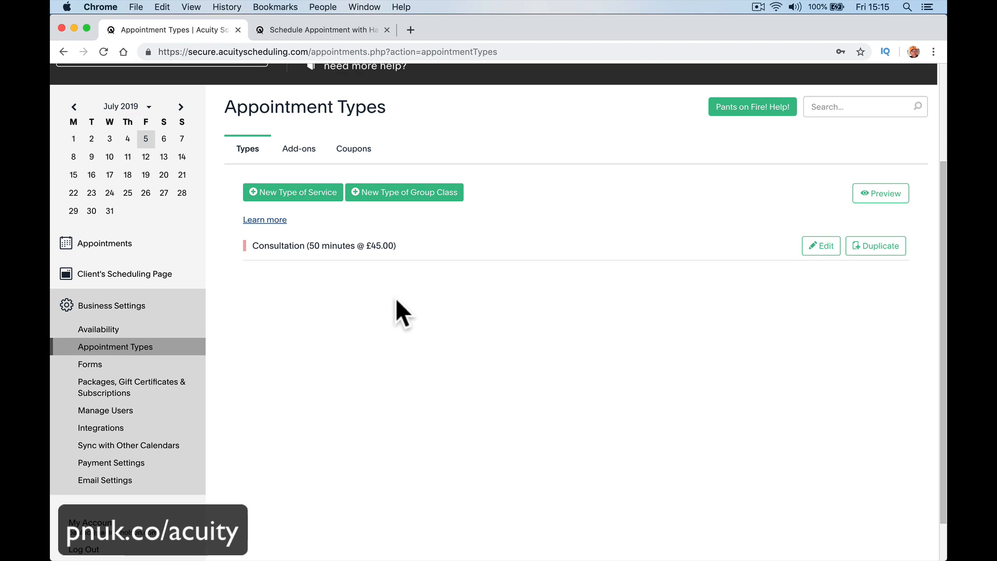
left_click(172, 365)
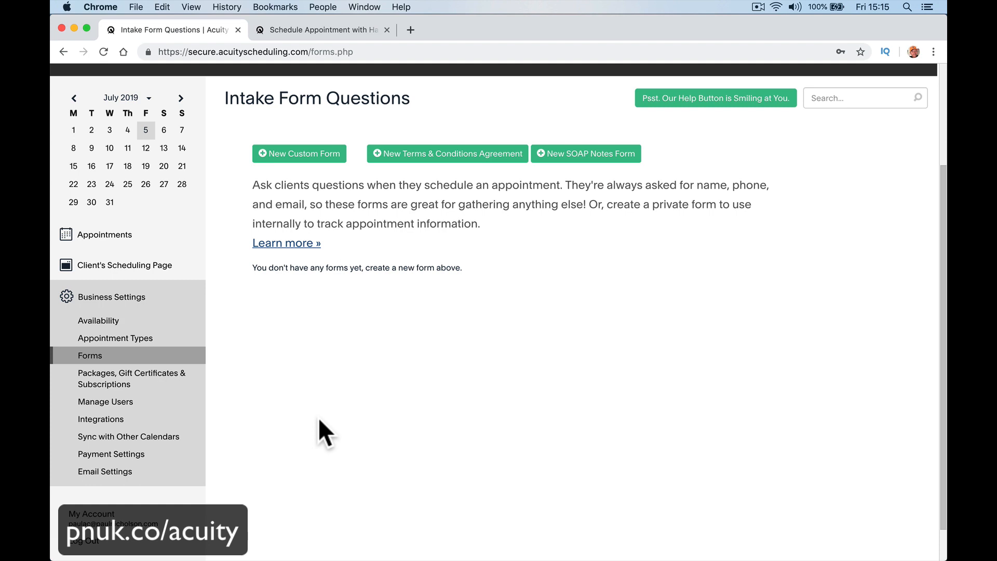
Look over the packages, gift certificates and subscriptions page and the user management page
left_click(181, 391)
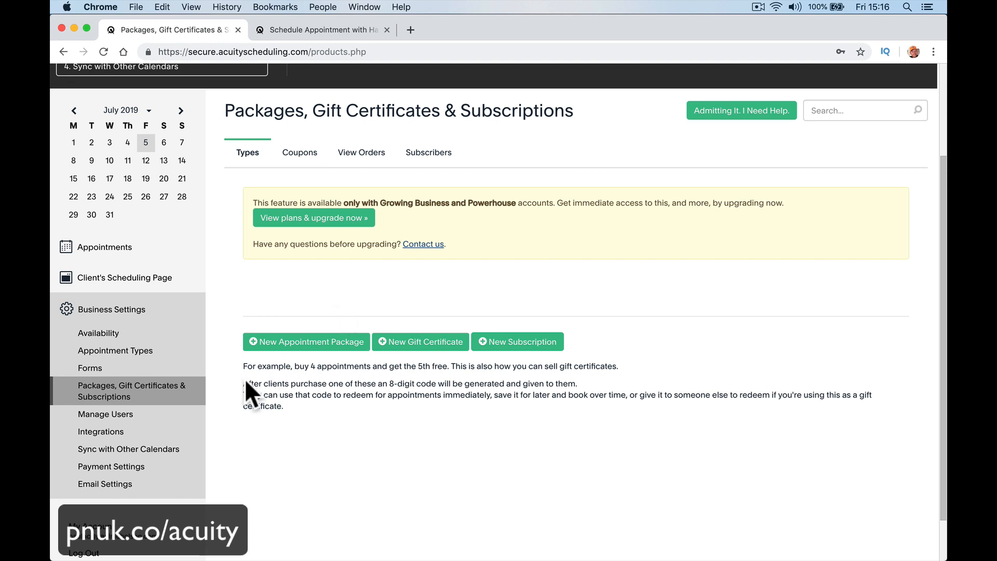
left_click(195, 414)
scroll(189, 462, "down", 5)
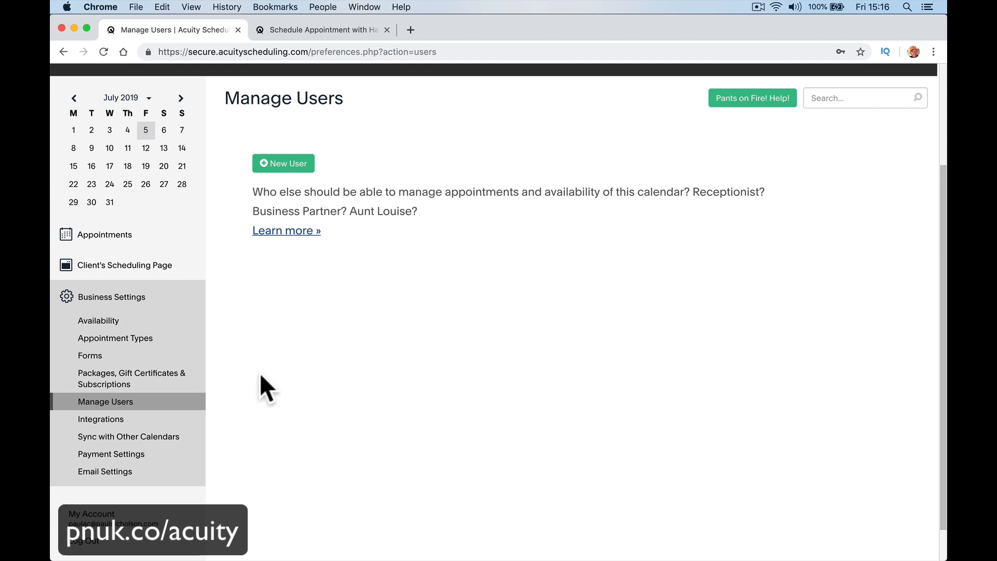
scroll(292, 395, "down", 2)
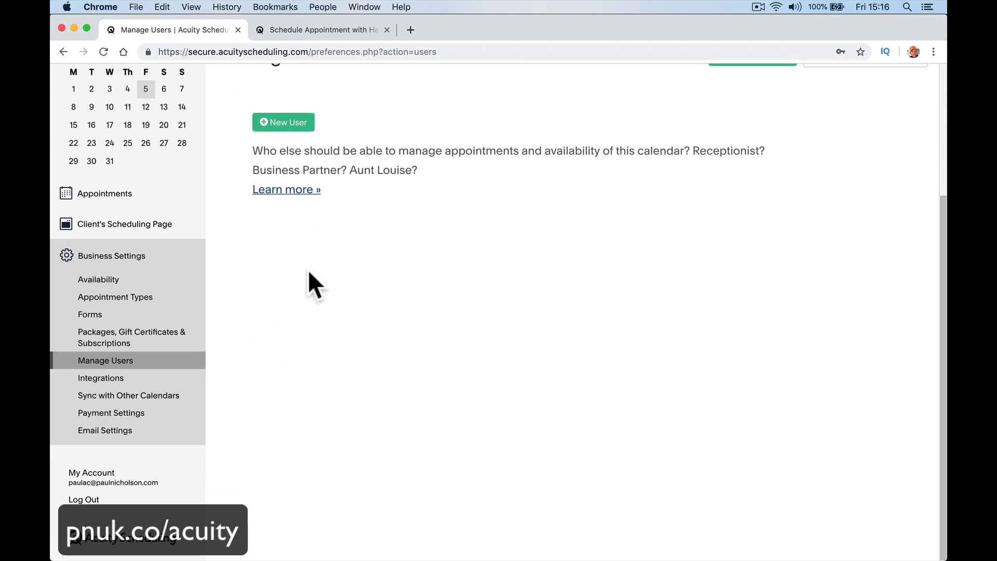
Examine the available integrations for accounting, email marketing, analytics and conversion tracking, and CRM
left_click(172, 379)
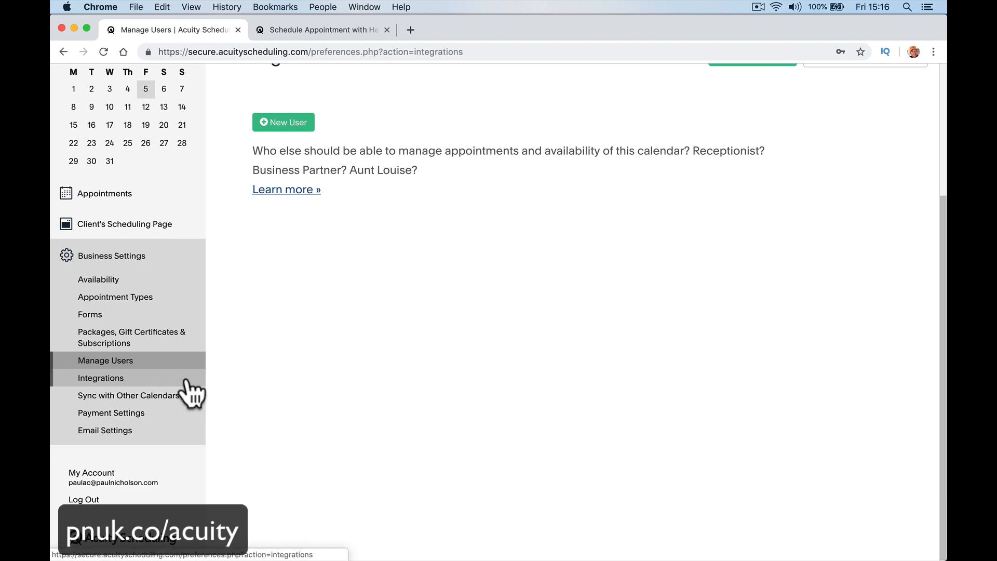
scroll(281, 423, "down", 10)
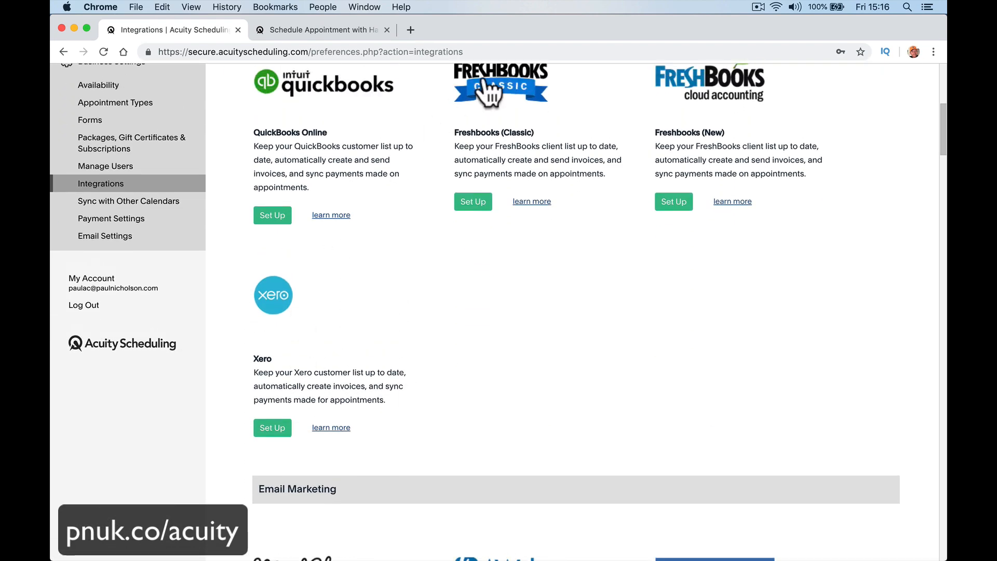
scroll(392, 306, "up", 3)
scroll(390, 305, "down", 15)
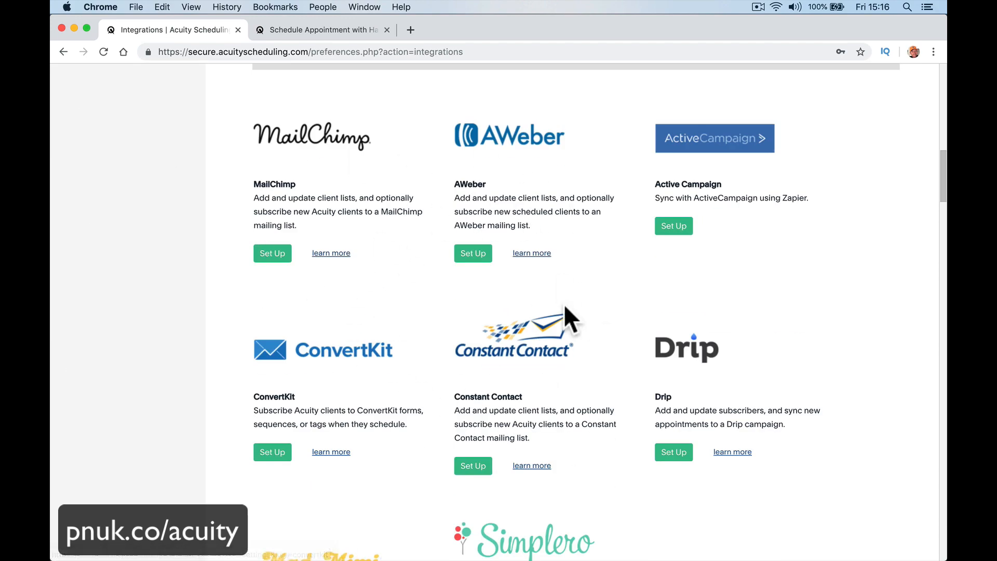
scroll(541, 344, "down", 10)
scroll(535, 350, "down", 5)
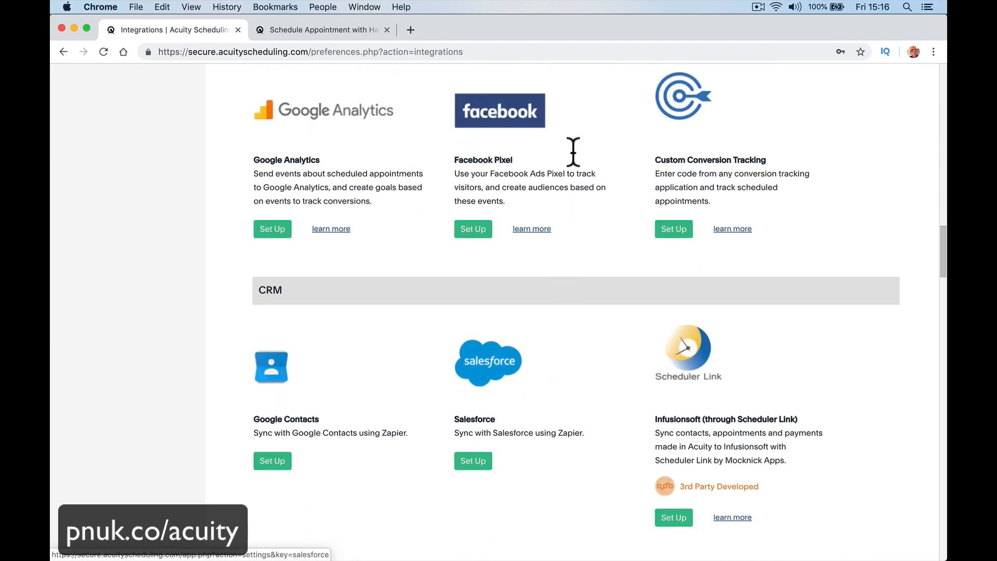
scroll(628, 204, "down", 4)
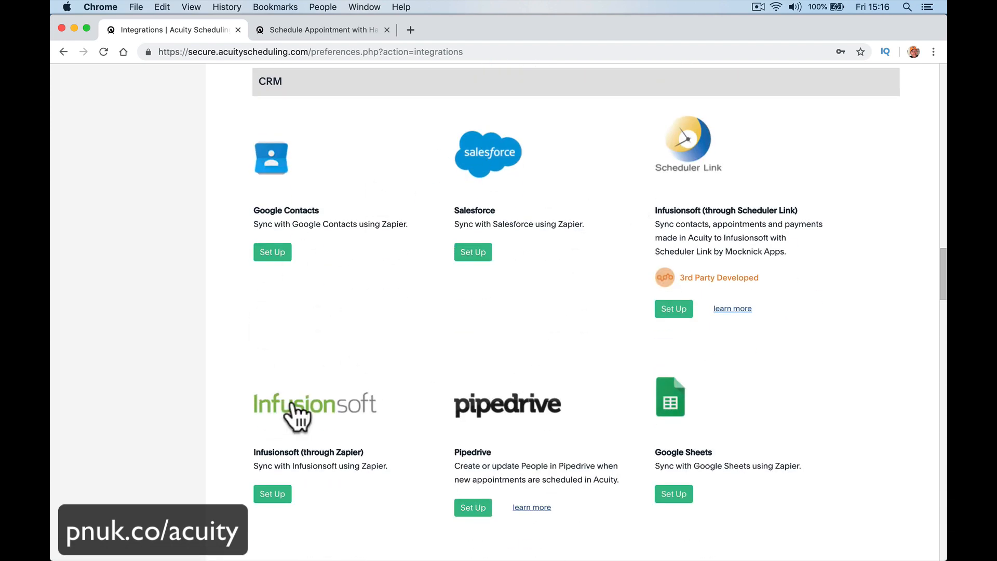
scroll(363, 413, "down", 5)
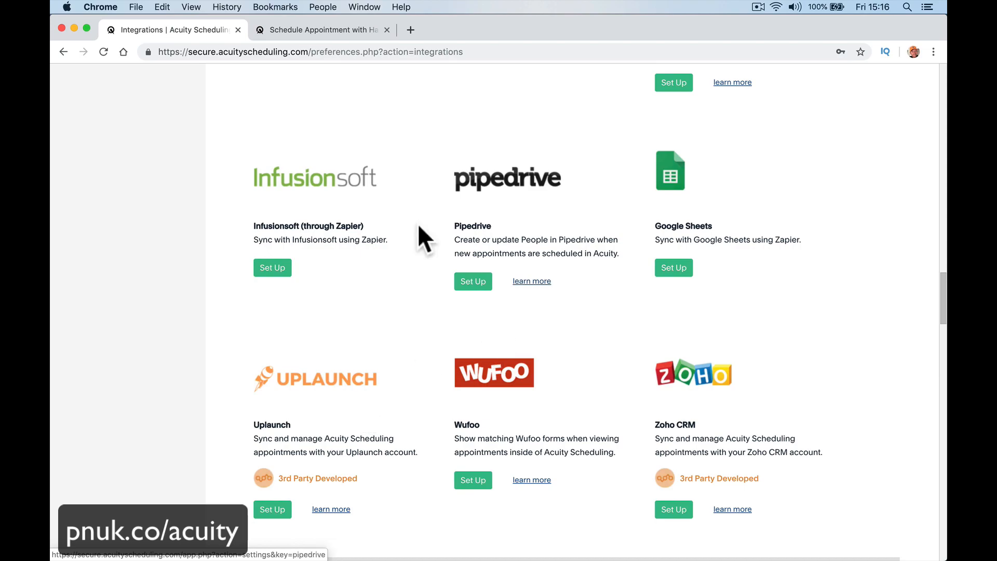
scroll(540, 385, "up", 4)
scroll(537, 372, "up", 15)
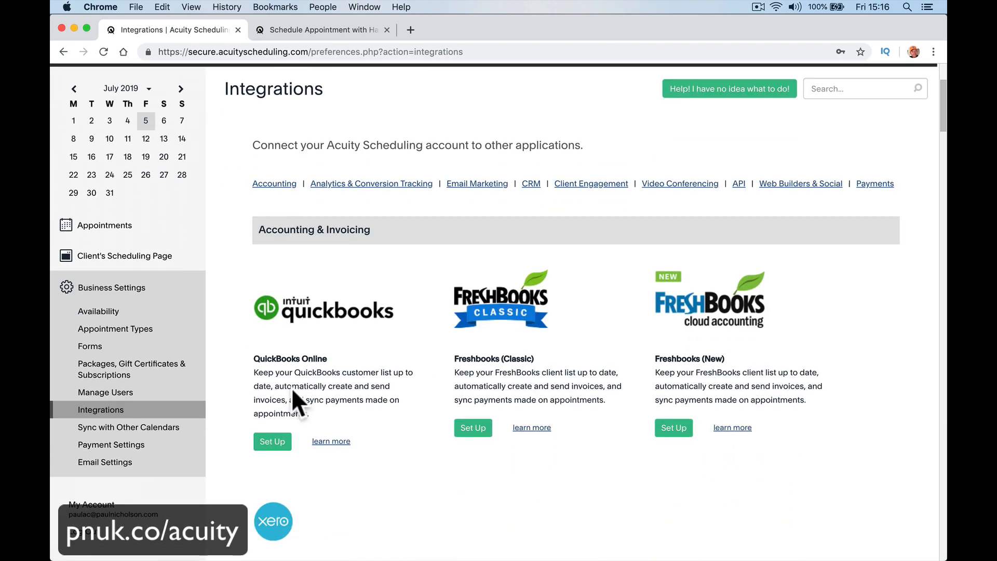
Open the settings for syncing with other calendars and look over the Google Calendar connection option
left_click(165, 429)
scroll(410, 438, "down", 4)
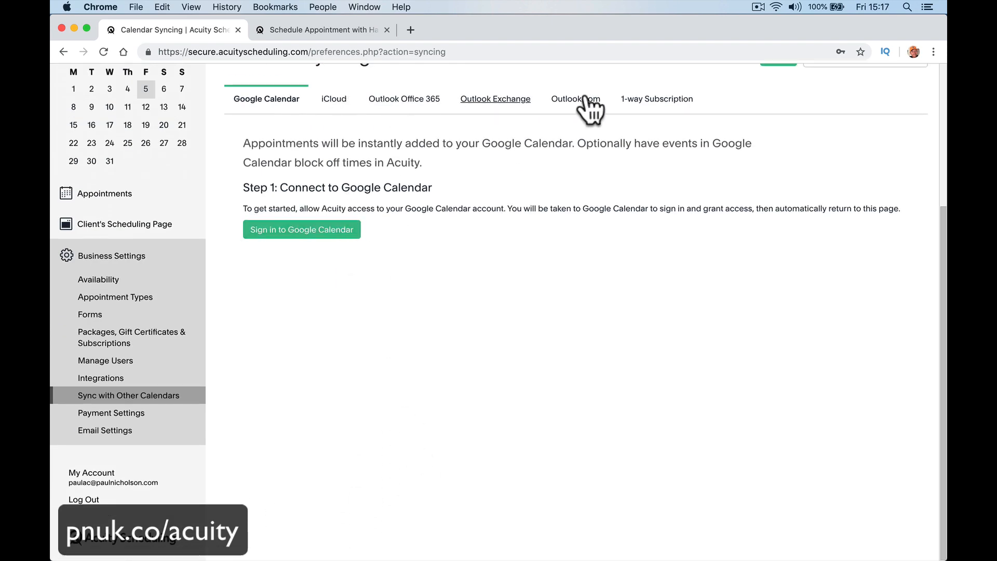
Open the payment settings and look over the payment processors available for accepting client payments
left_click(166, 413)
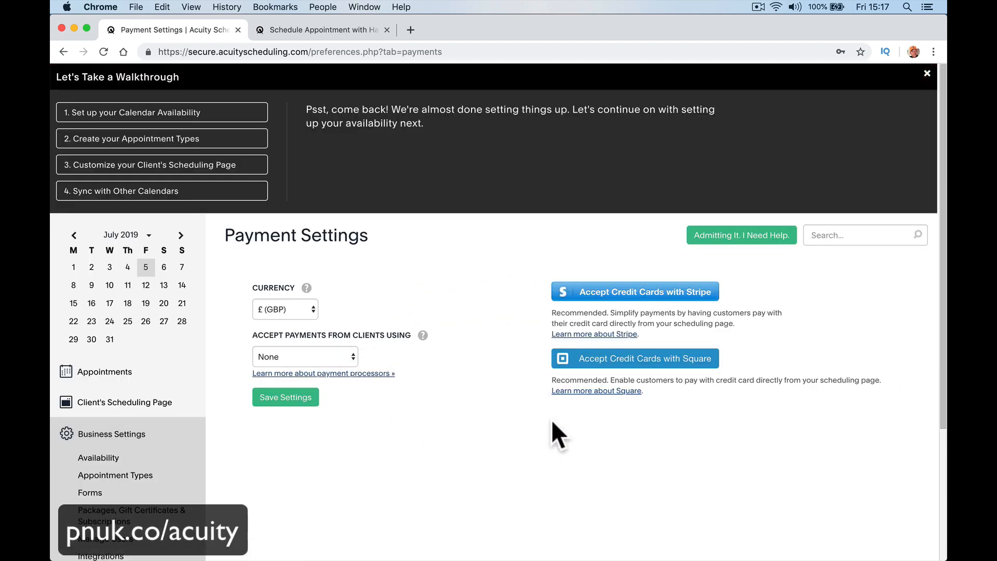
left_click(338, 355)
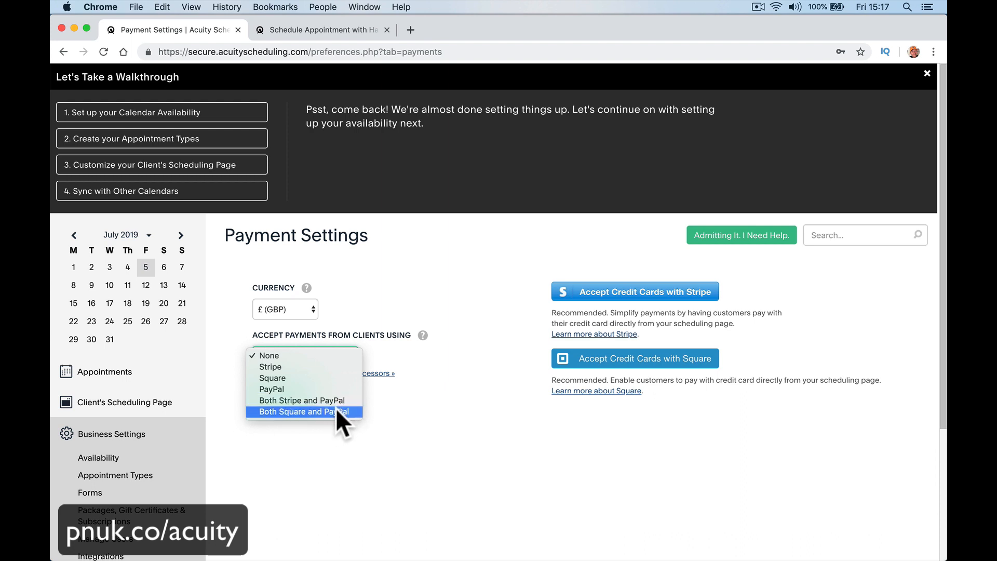
left_click(388, 434)
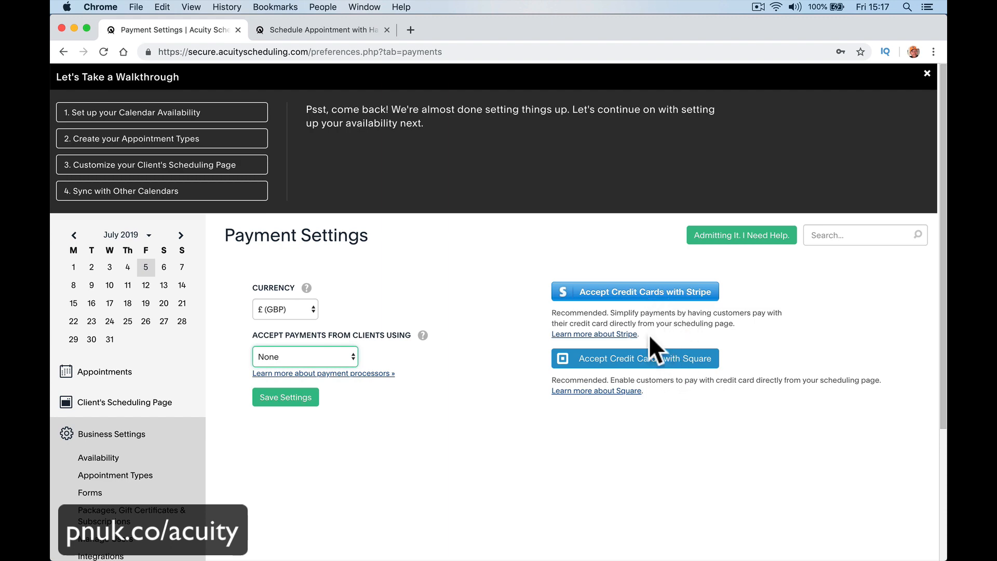
Open the email settings and look over the initial confirmation email template, including its subject and body
scroll(166, 462, "down", 4)
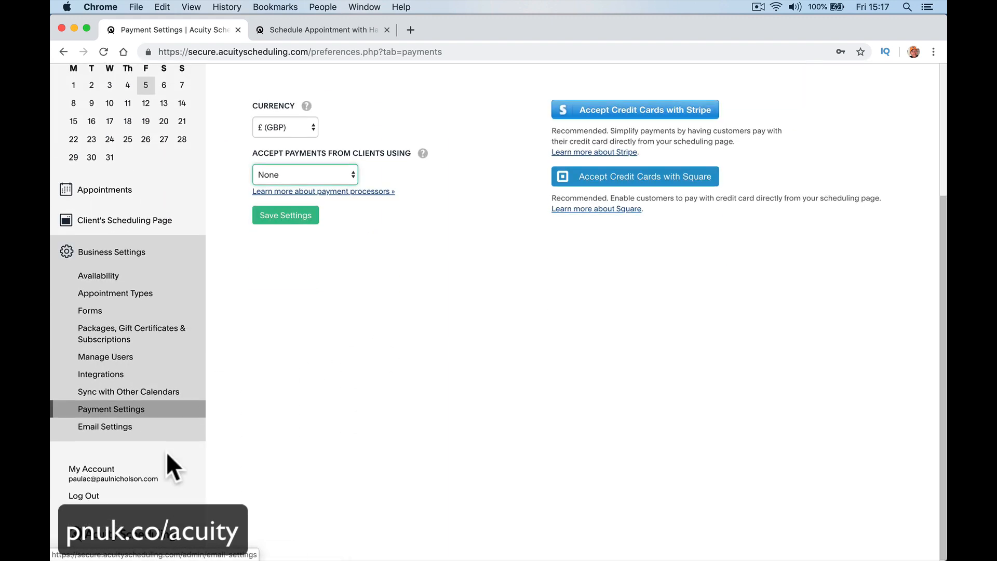
left_click(164, 442)
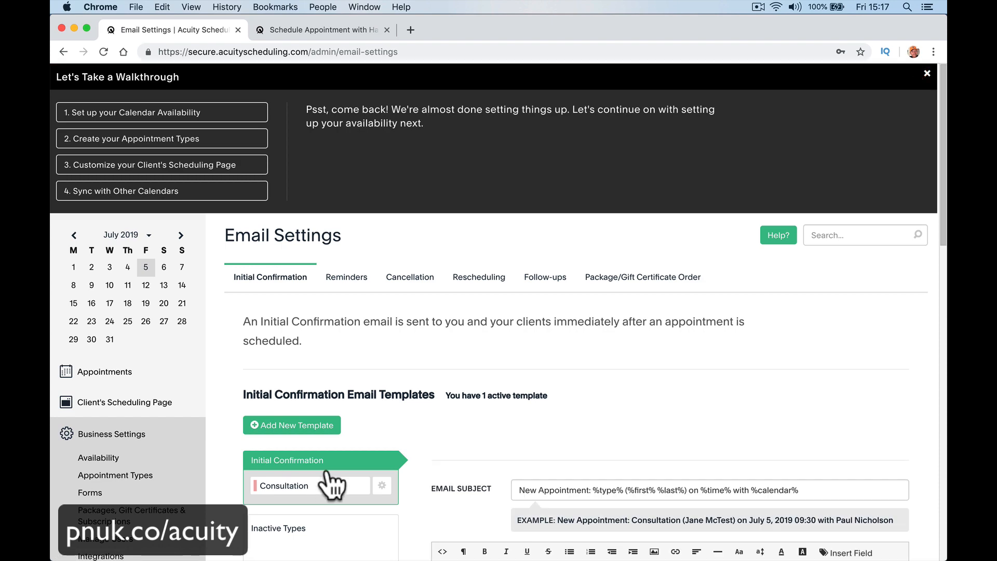
scroll(326, 472, "down", 8)
scroll(328, 471, "up", 3)
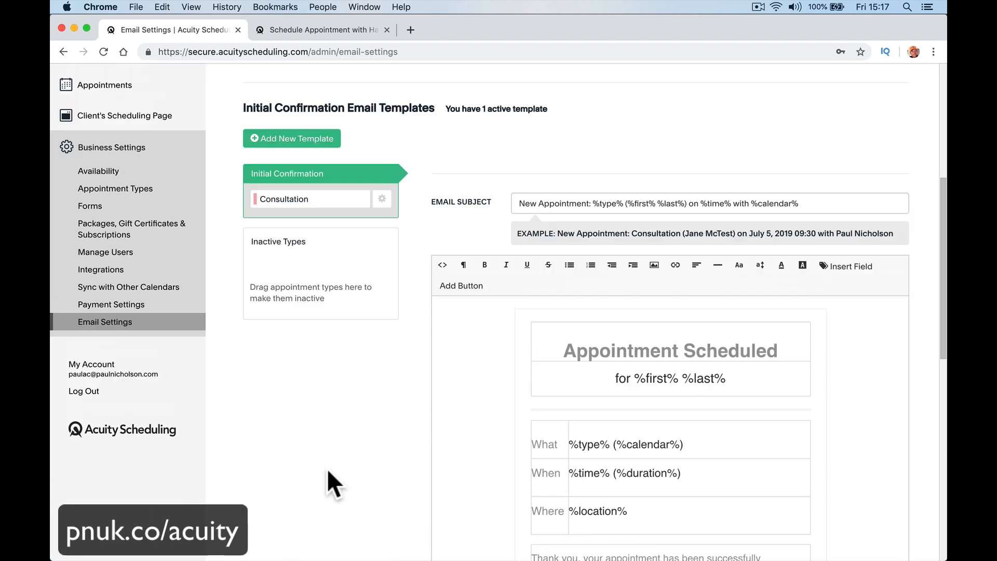
scroll(326, 468, "up", 5)
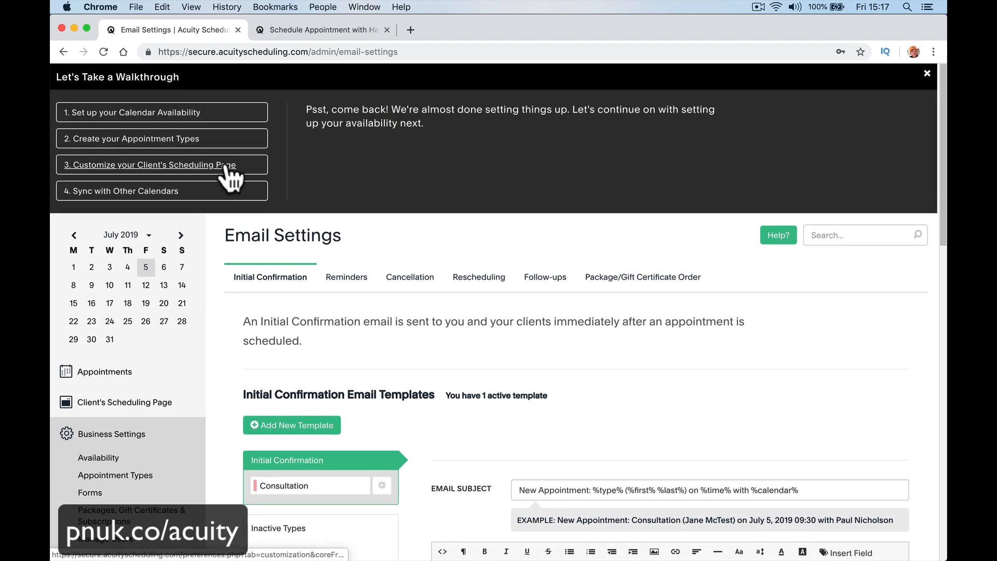
scroll(379, 404, "down", 1)
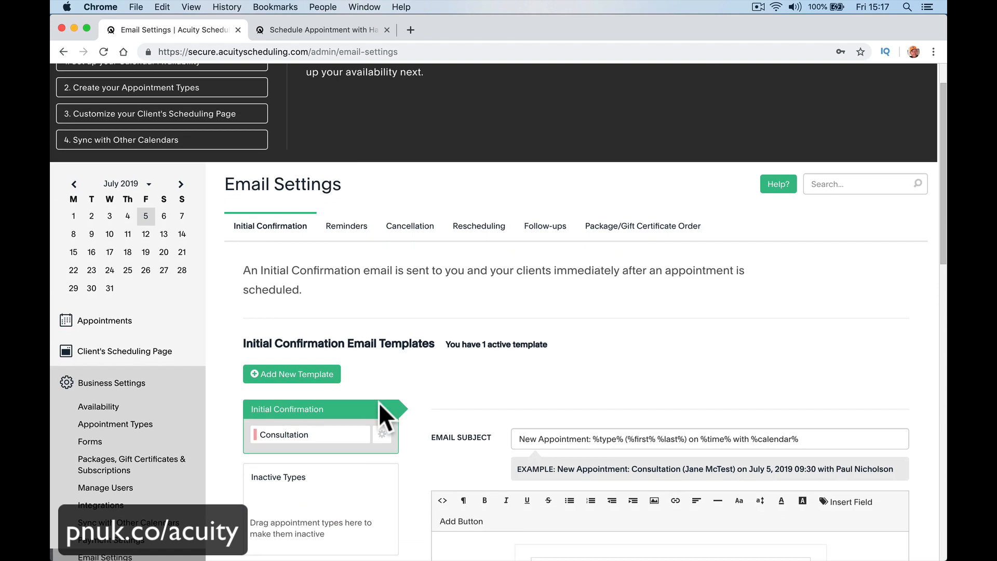
scroll(378, 401, "down", 5)
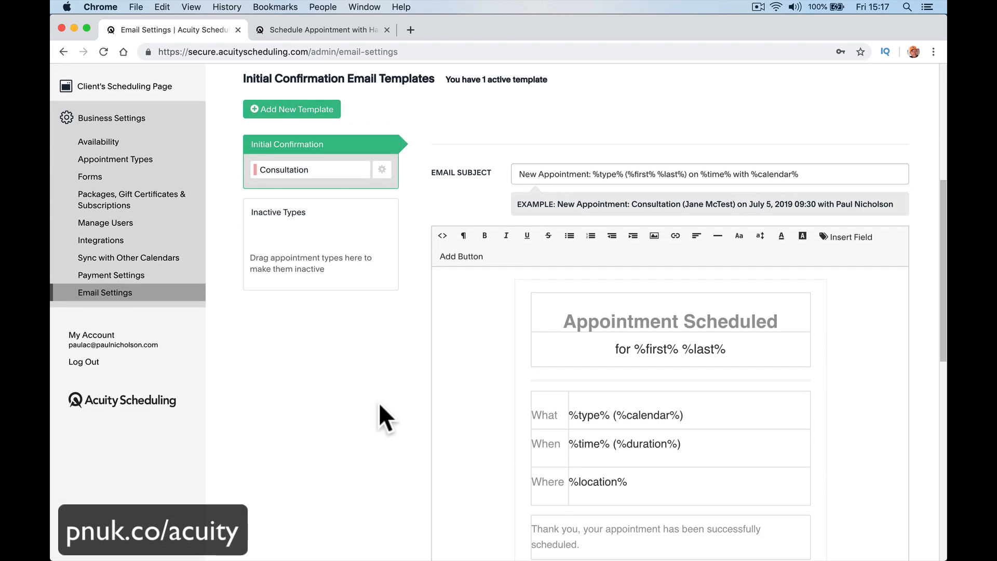
scroll(378, 403, "up", 6)
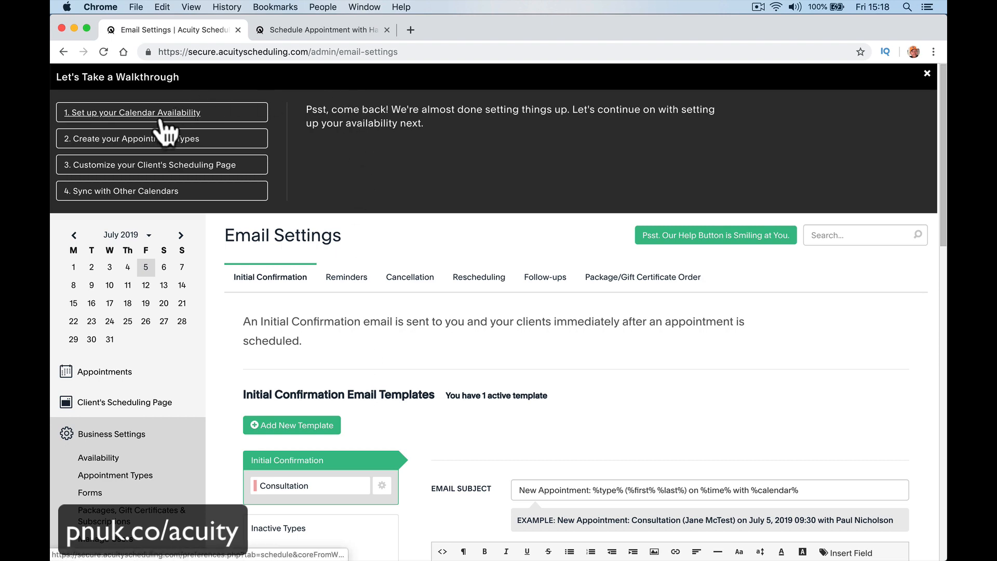
Open the calendar availability setup from the walkthrough and look over the regular weekly hours
left_click(162, 120)
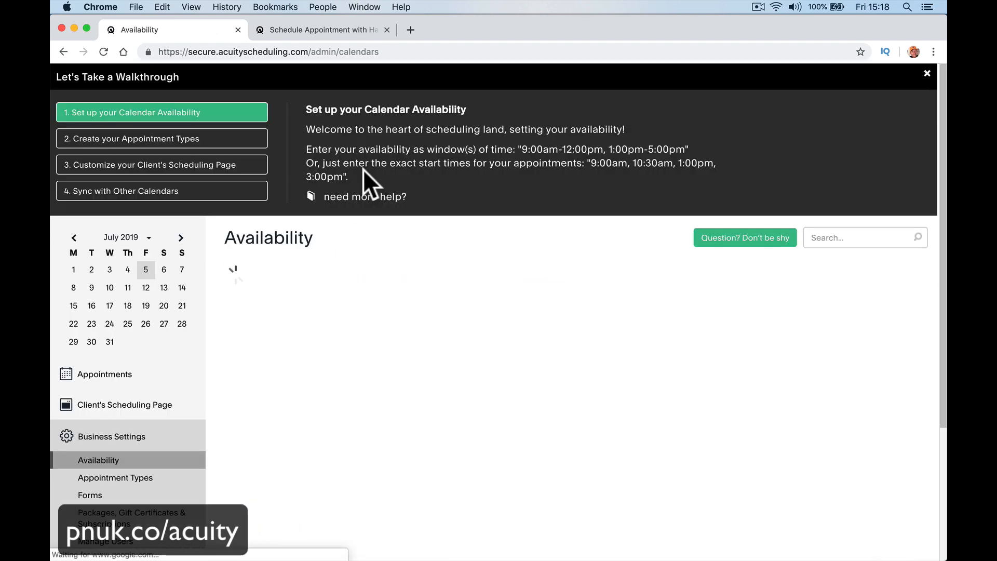
scroll(381, 363, "down", 11)
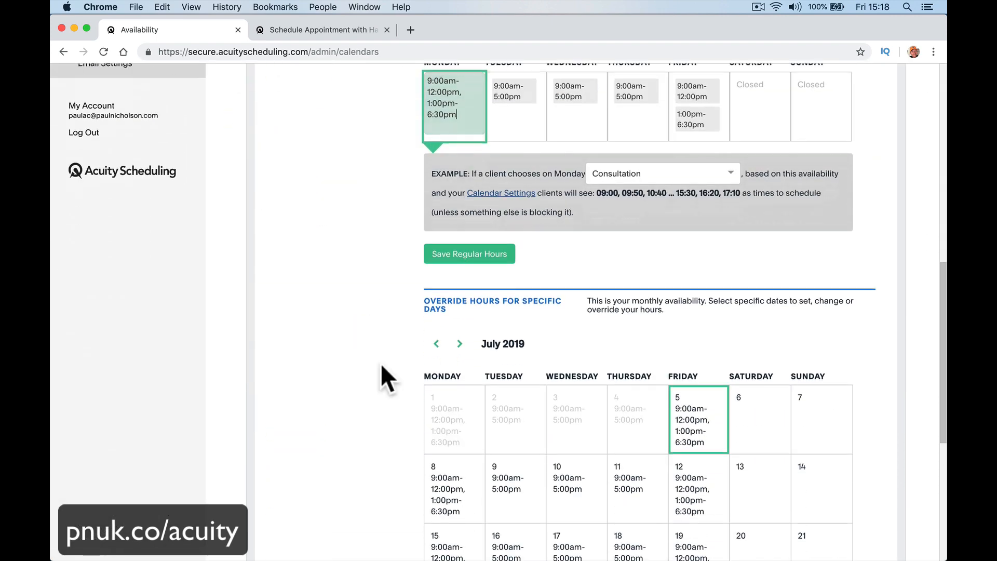
scroll(381, 363, "up", 3)
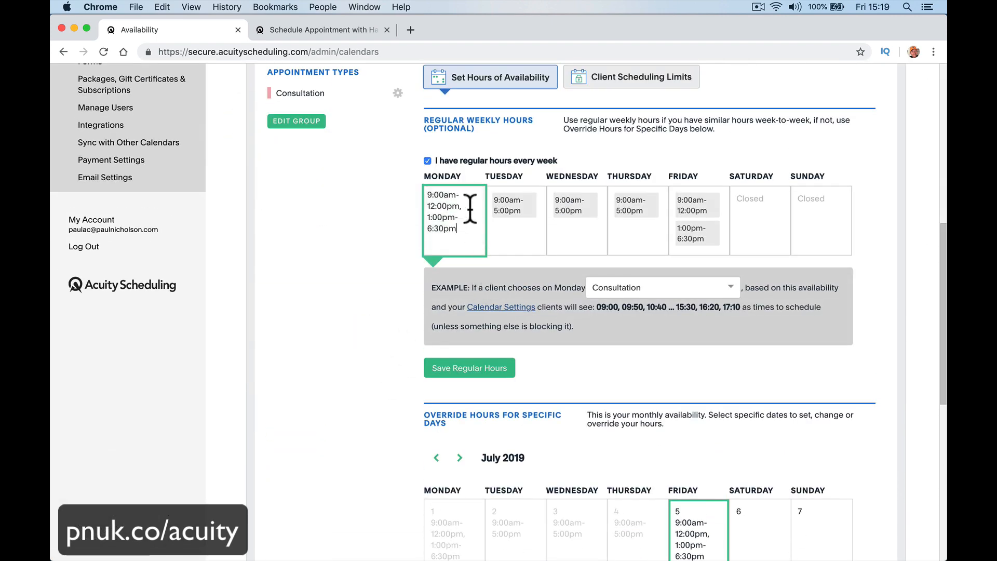
scroll(465, 263, "up", 2)
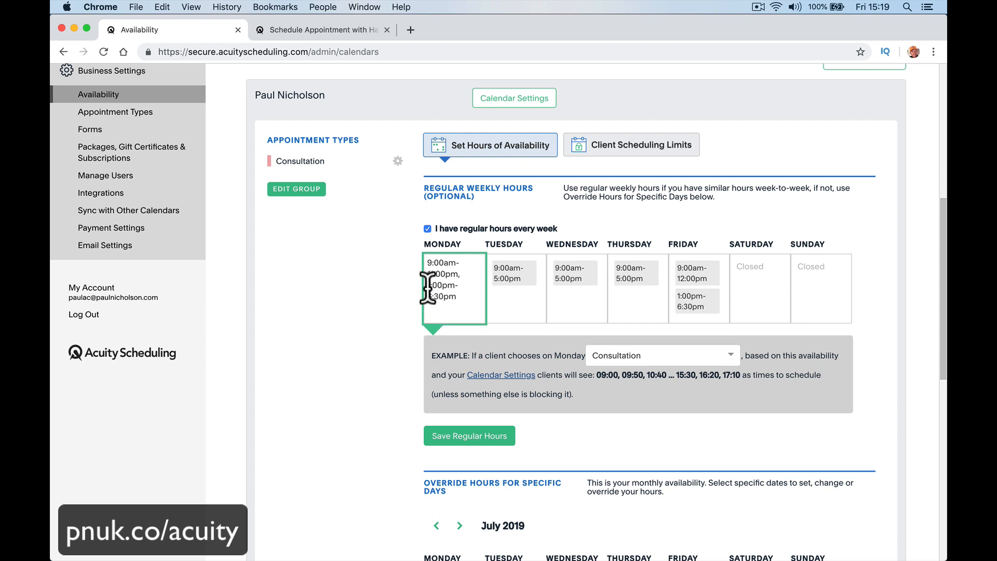
Set Monday's regular hours to 09:00-11:00 and 16:00-18:30
left_click(498, 320)
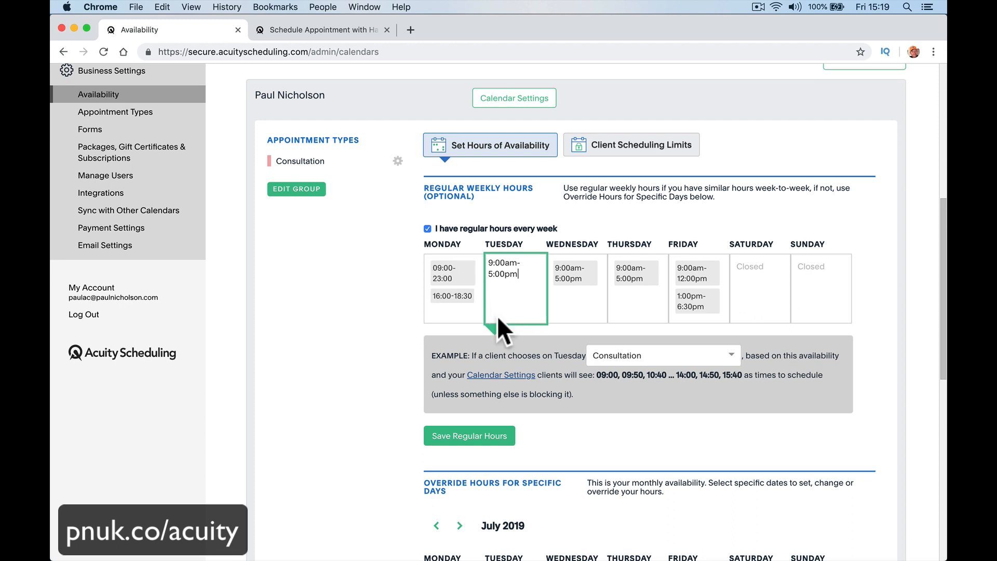
double_click(445, 291)
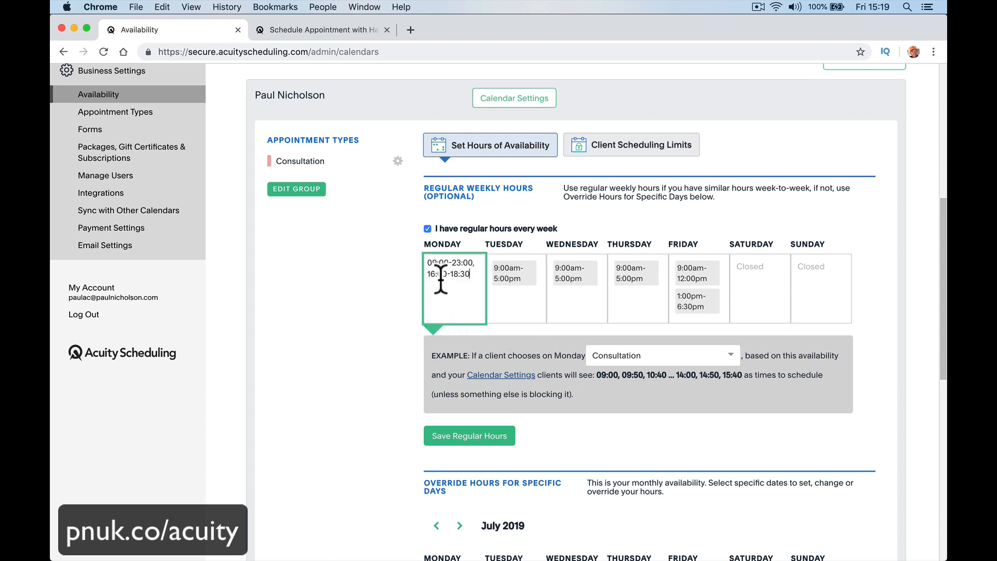
left_click(457, 264)
key("BackSpace")
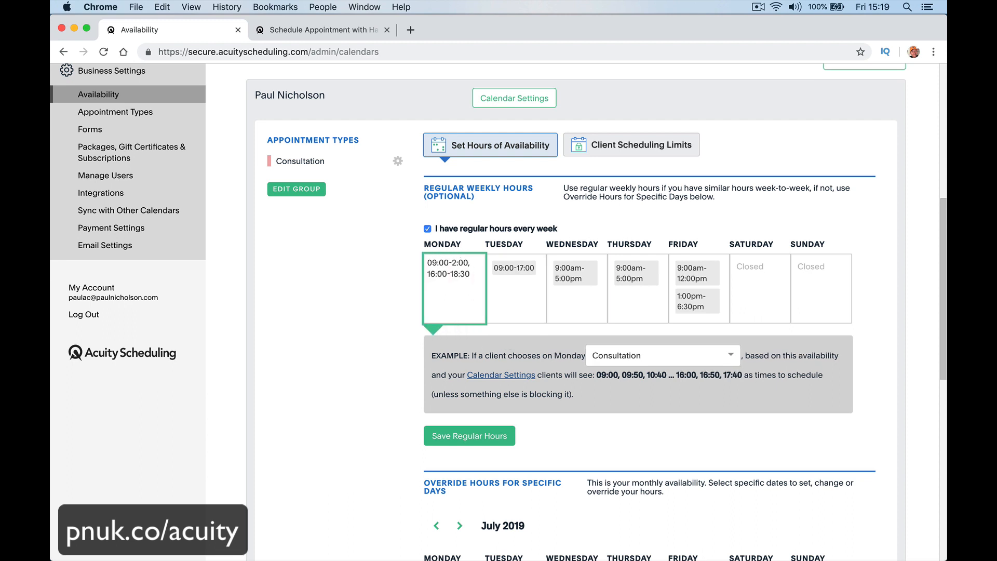
left_click(523, 318)
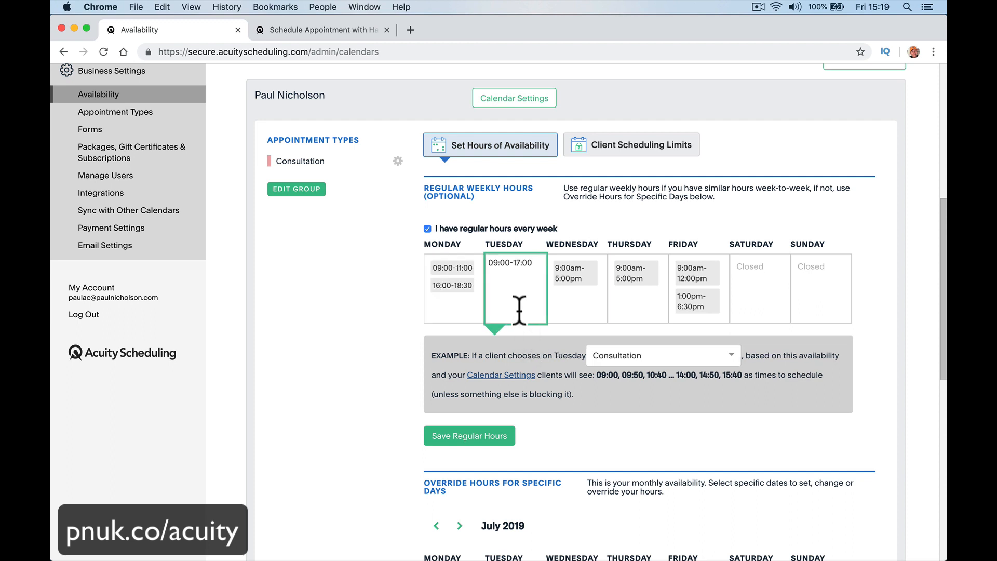
Copy Monday's hours to Tuesday, replacing its availability with 09:00-11:00 and 16:00-18:30
left_click(476, 291)
key("super+a")
key("super+c")
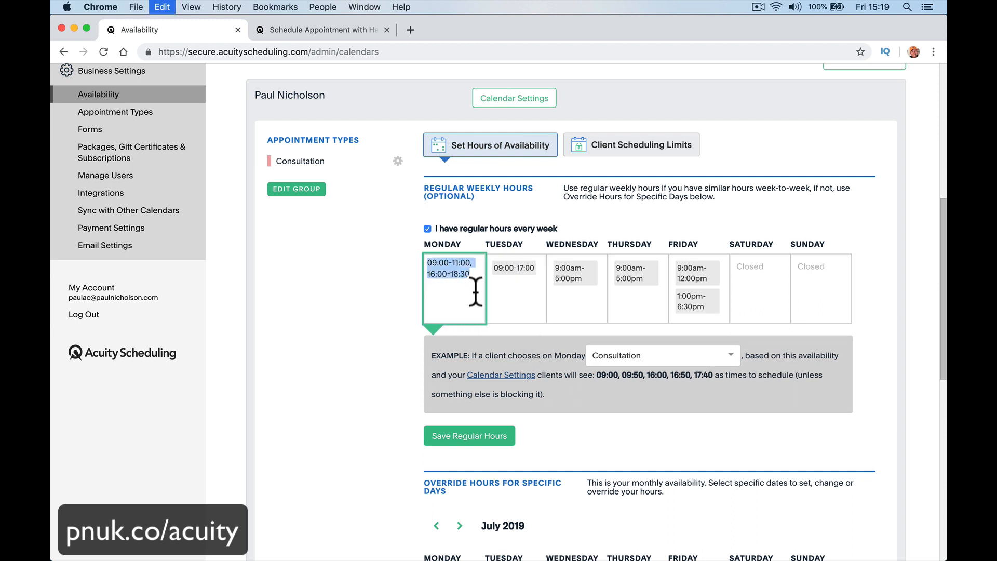
left_click(521, 293)
type("09:00-11:00 16:00-18:30")
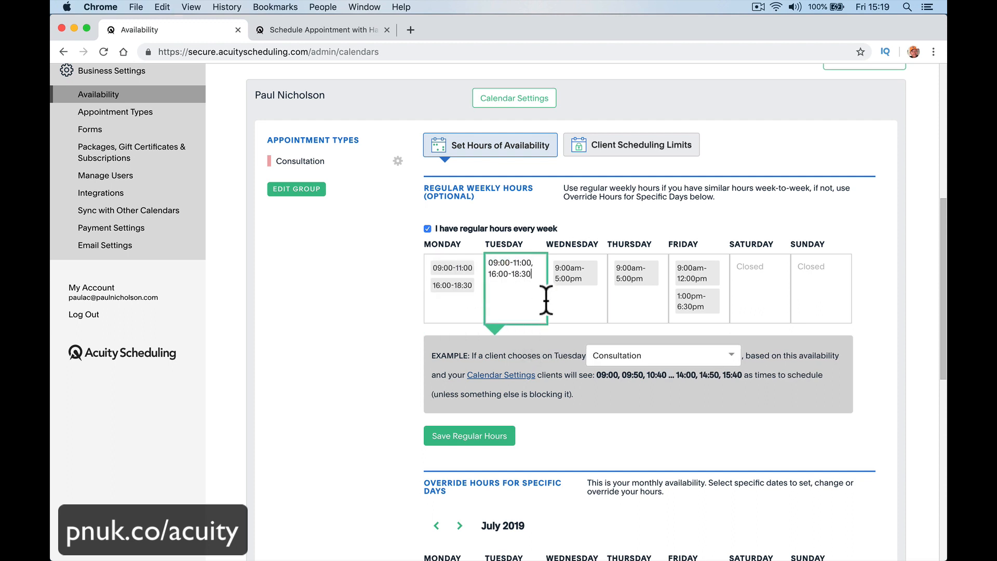
Replace Wednesday's availability with the copied hours and remove the morning window, leaving only 16:00-18:30
left_click(589, 298)
key("super+a")
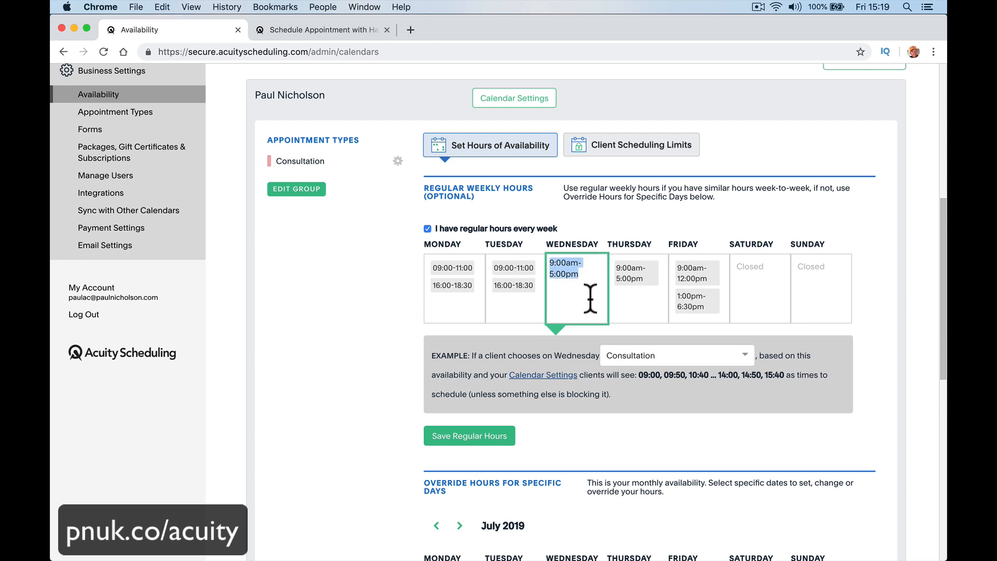
key("super+v")
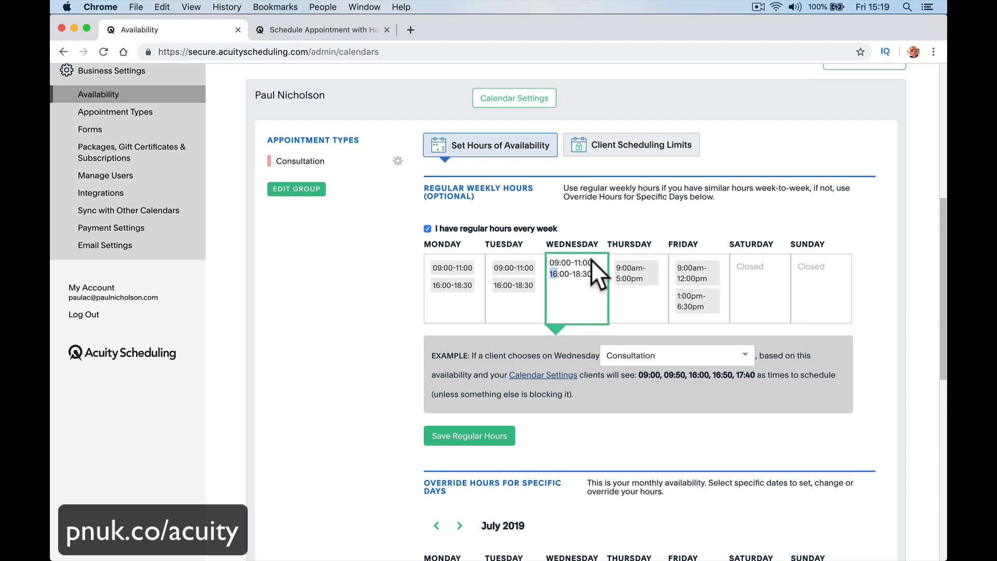
left_click_drag(554, 273, 550, 262)
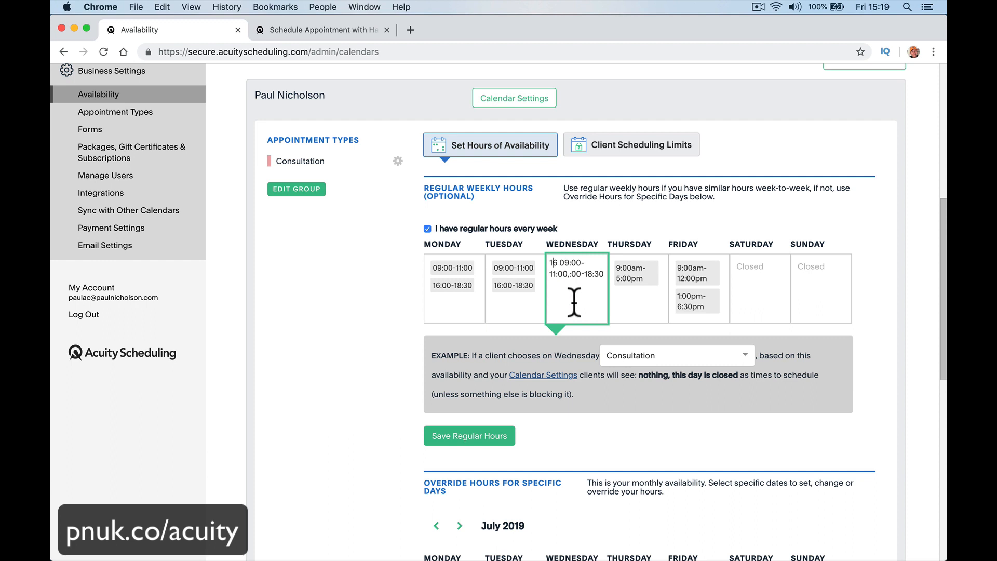
key("super+z")
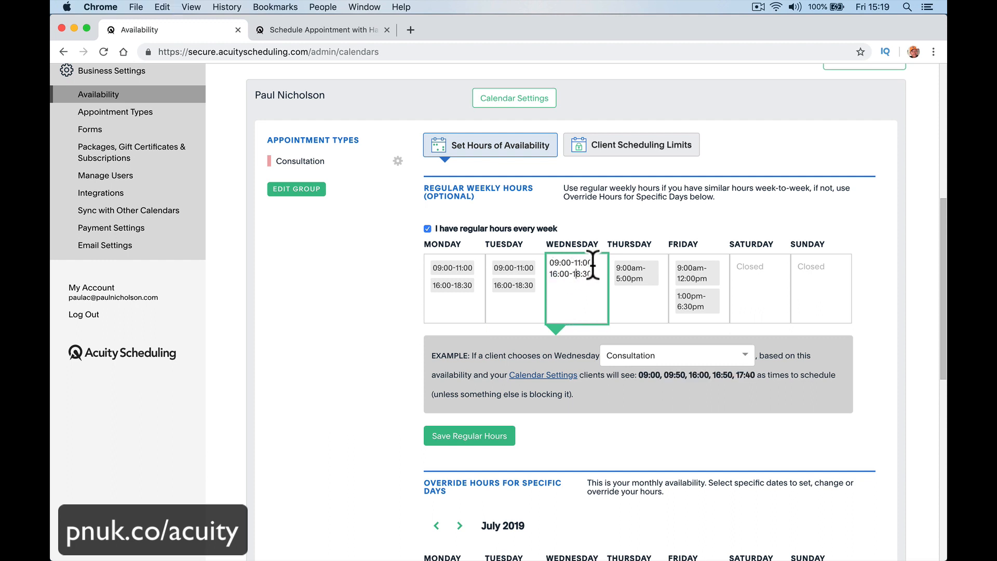
left_click_drag(593, 263, 543, 275)
key("BackSpace")
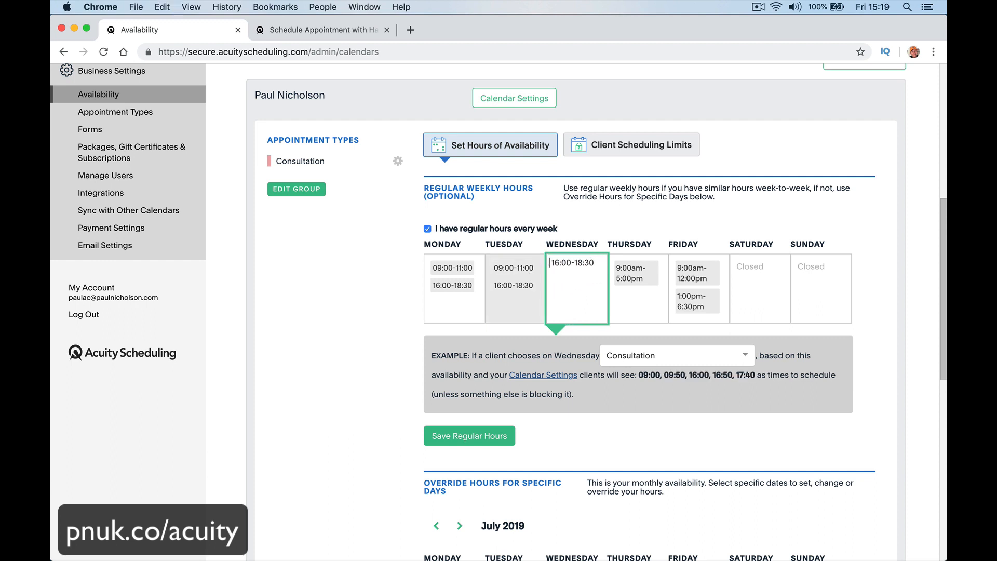
left_click(650, 311)
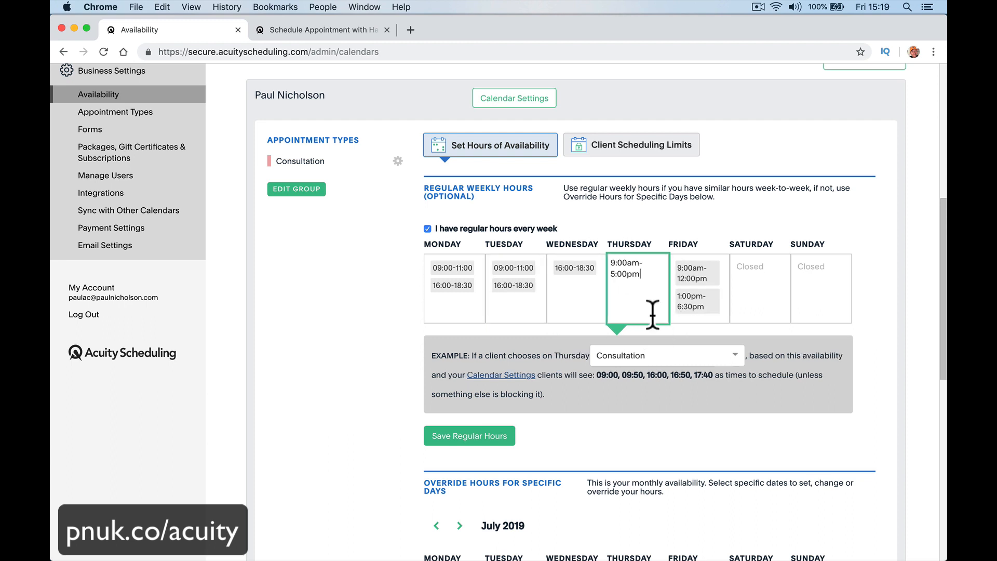
Replace Friday's regular hours with the copied windows 09:00-11:00 and 16:00-18:30
left_click(713, 304)
key("super+a")
key("super+v")
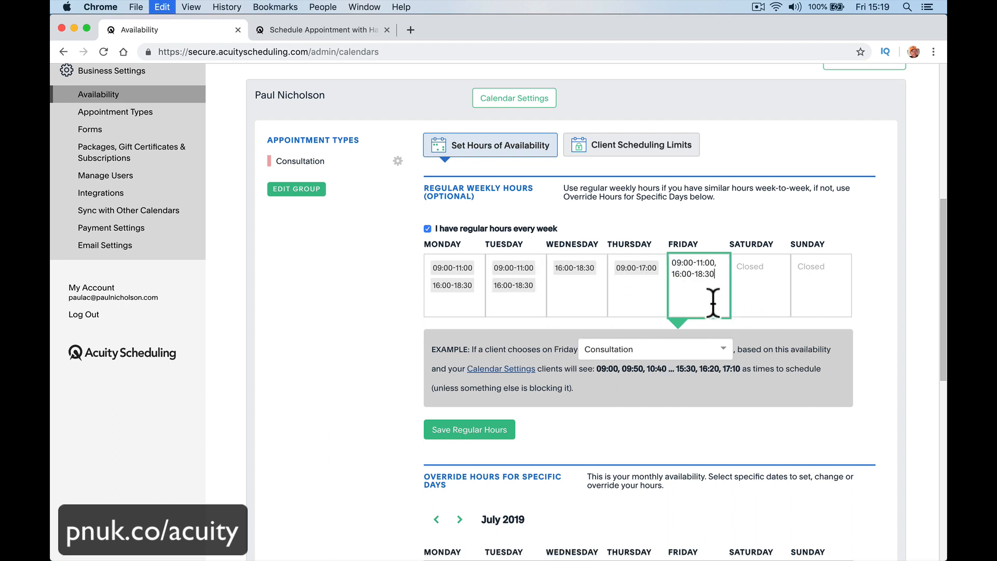
Set Saturday's availability to 12:00-14:00 and save the regular weekly hours
left_click(753, 309)
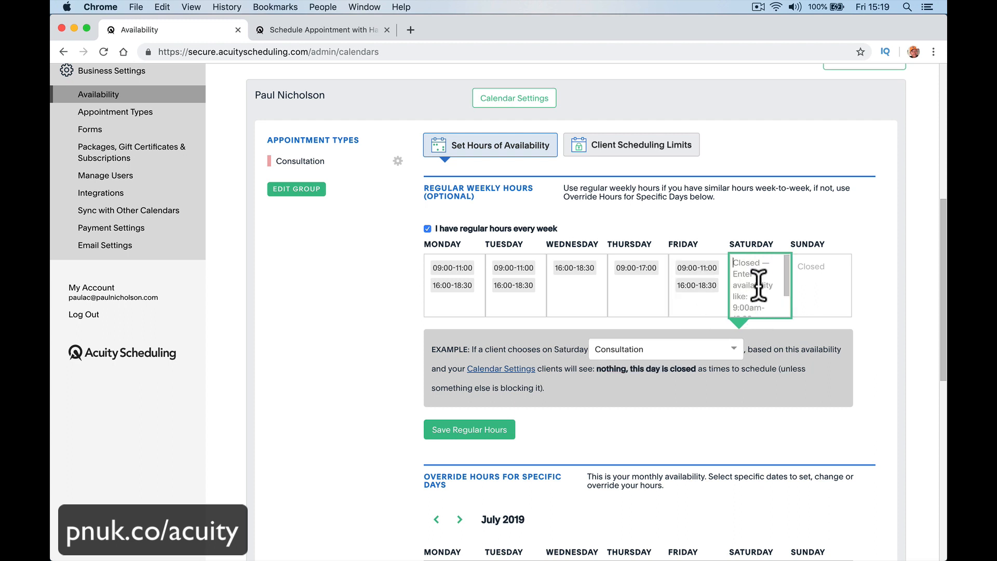
type("12")
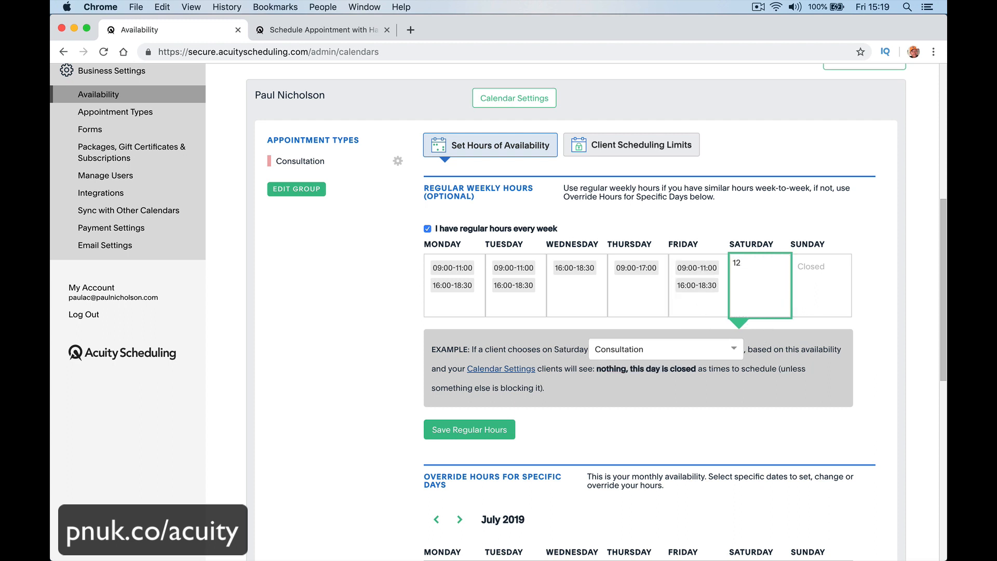
type(":00 - 2")
key("BackSpace")
type("14:00")
key("Tab")
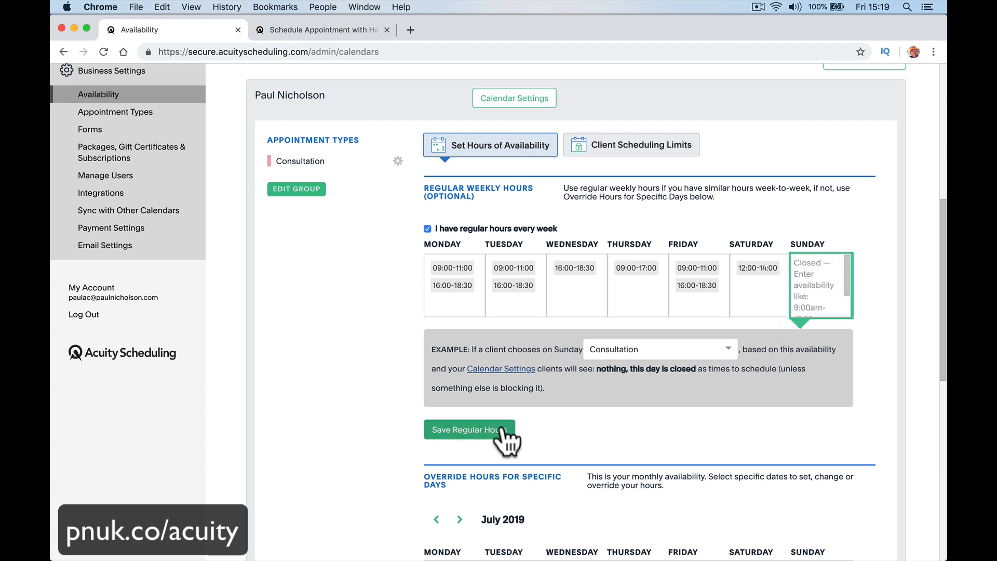
key("super+r")
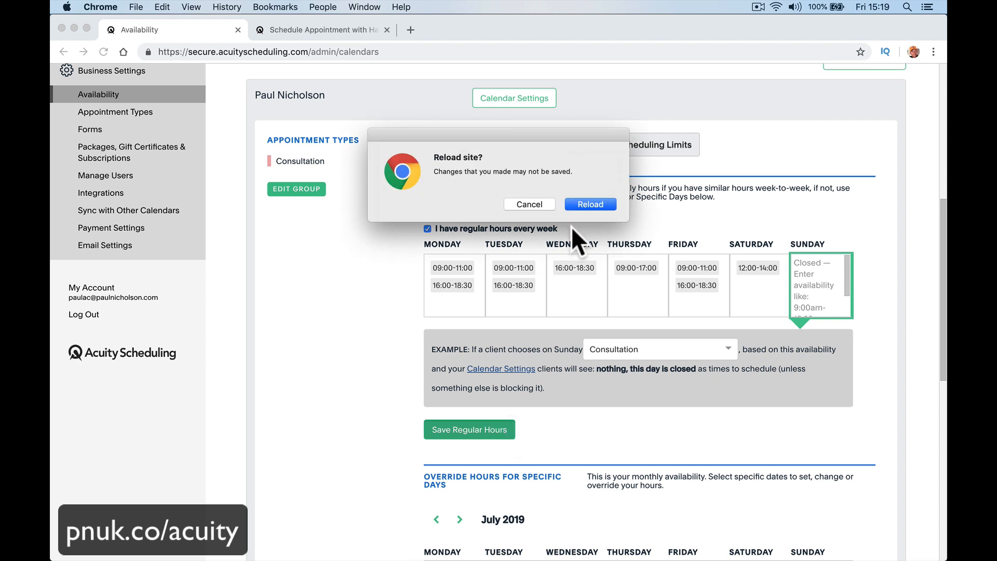
left_click(534, 205)
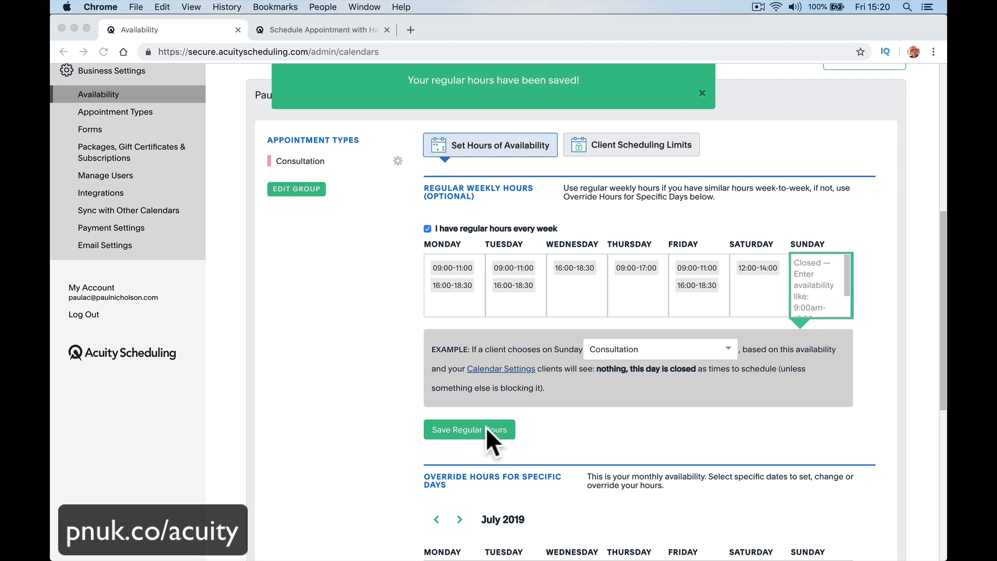
Review the July 2019 calendar for overriding hours on specific days and the default client scheduling limits
scroll(485, 427, "down", 6)
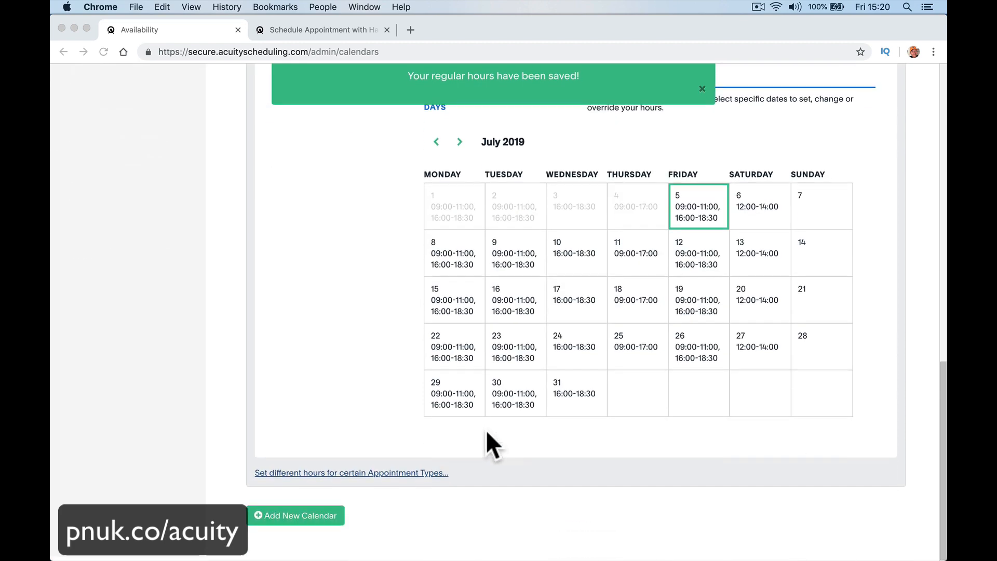
scroll(480, 436, "up", 3)
scroll(474, 443, "down", 2)
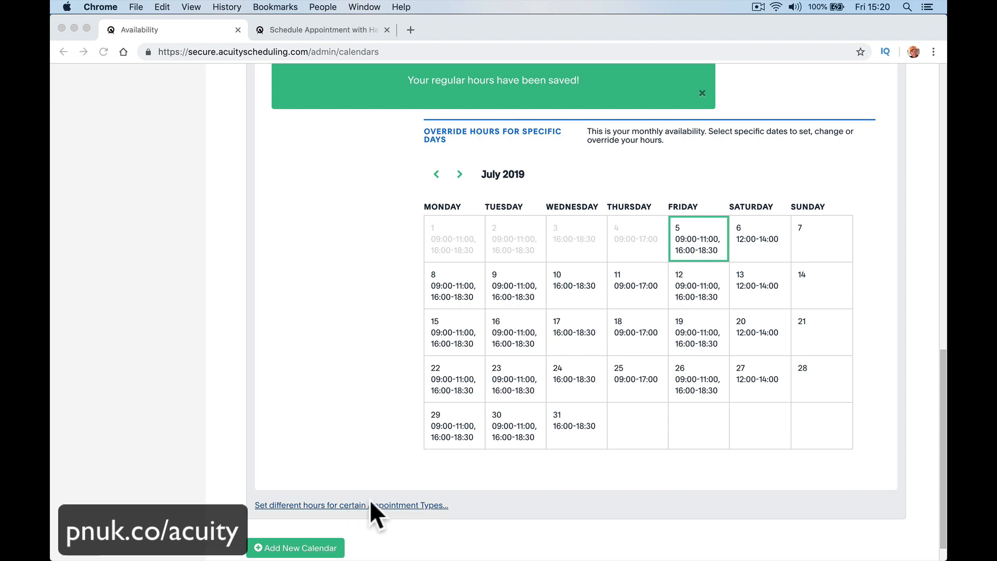
scroll(460, 403, "up", 7)
scroll(460, 402, "up", 3)
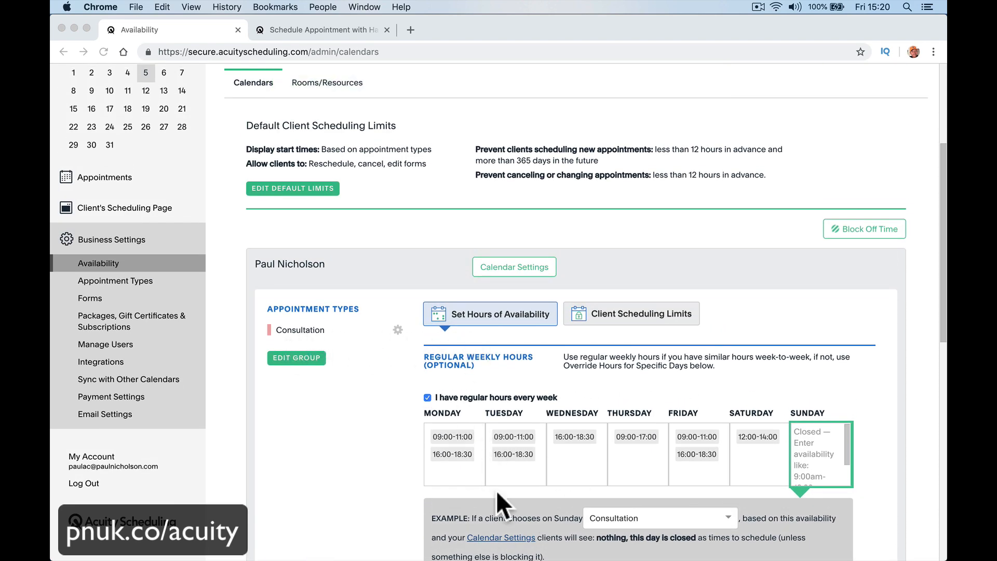
Open the calendar's own client scheduling limits and examine the number of appointments allowed per time slot
scroll(544, 502, "down", 10)
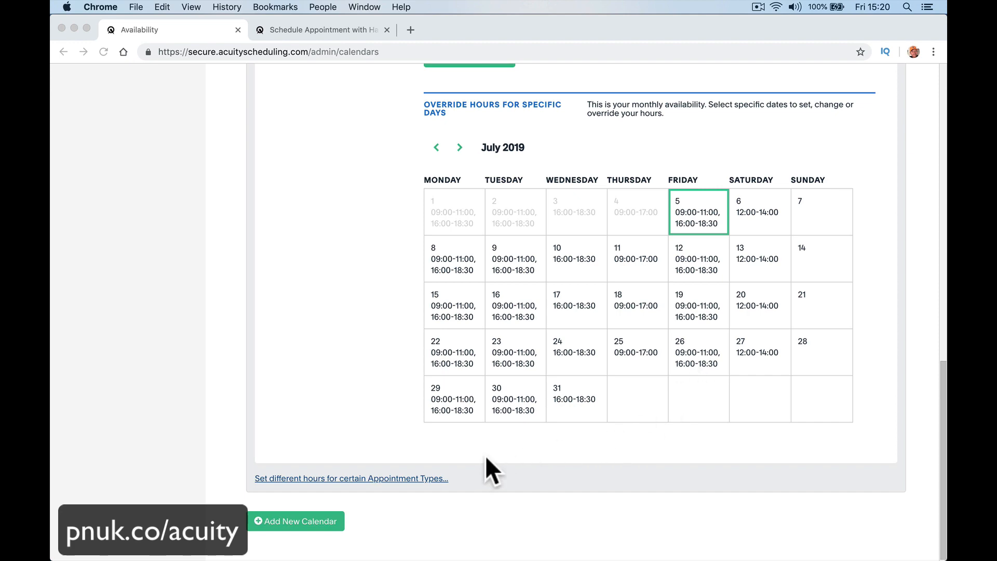
scroll(545, 462, "up", 10)
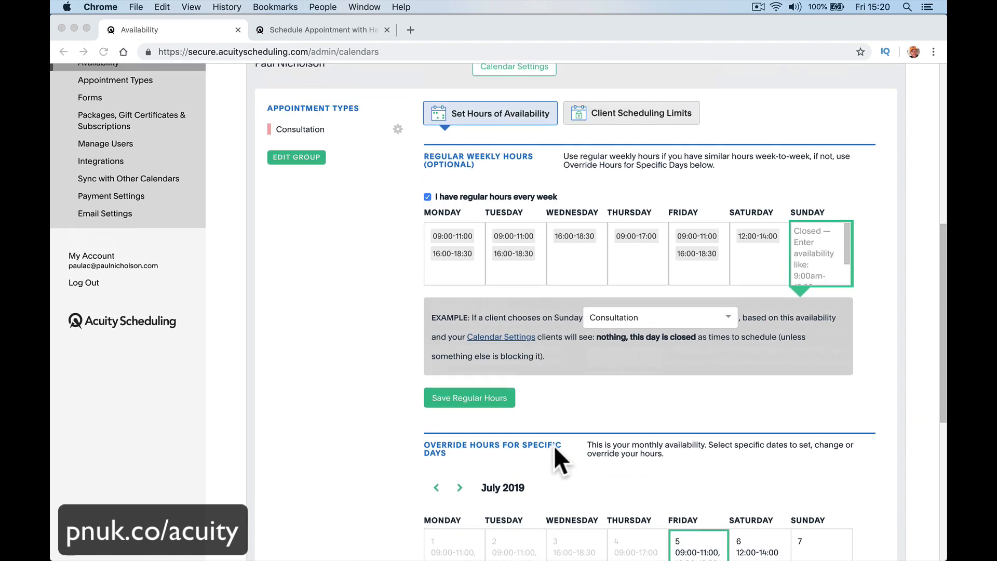
scroll(581, 379, "up", 2)
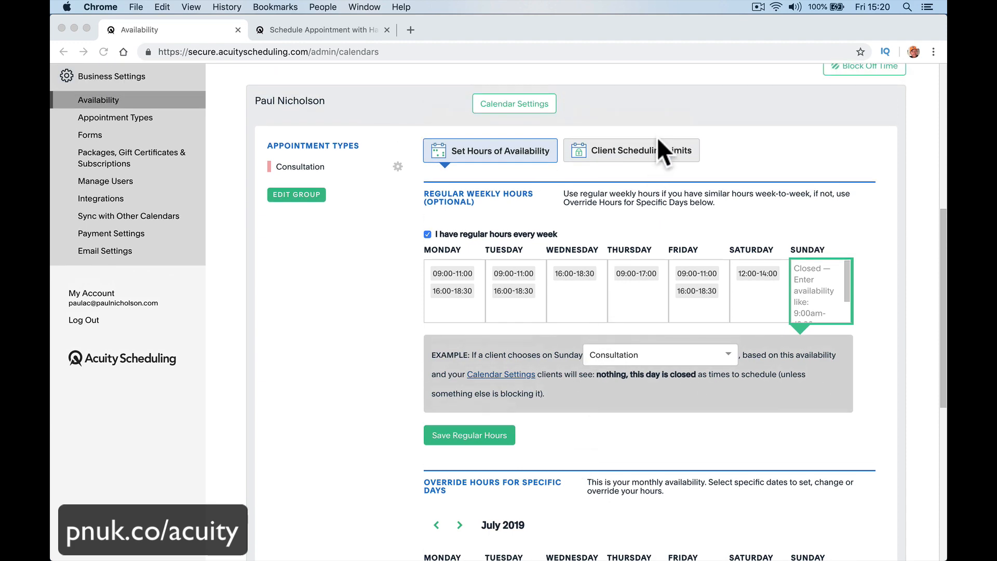
left_click(653, 151)
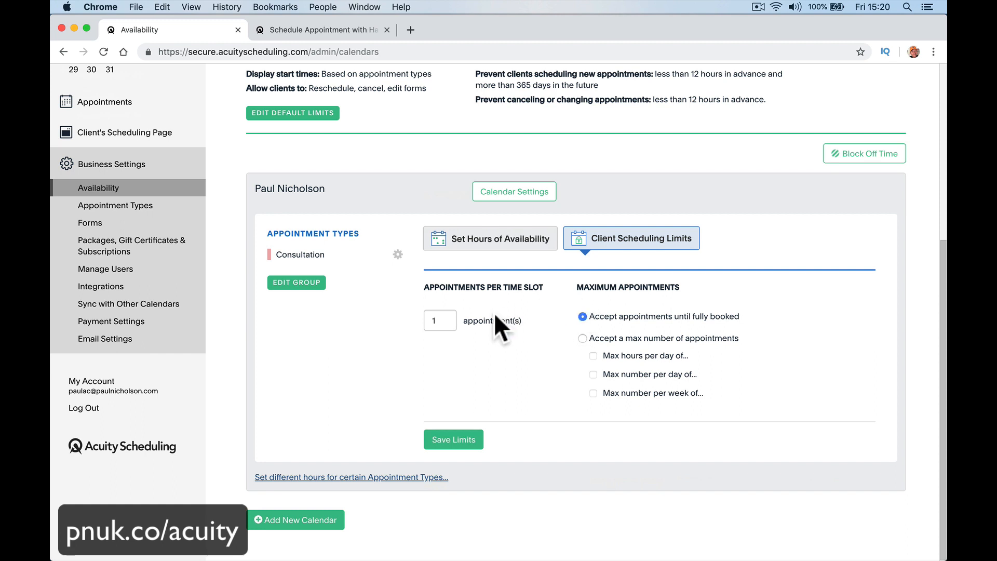
double_click(436, 319)
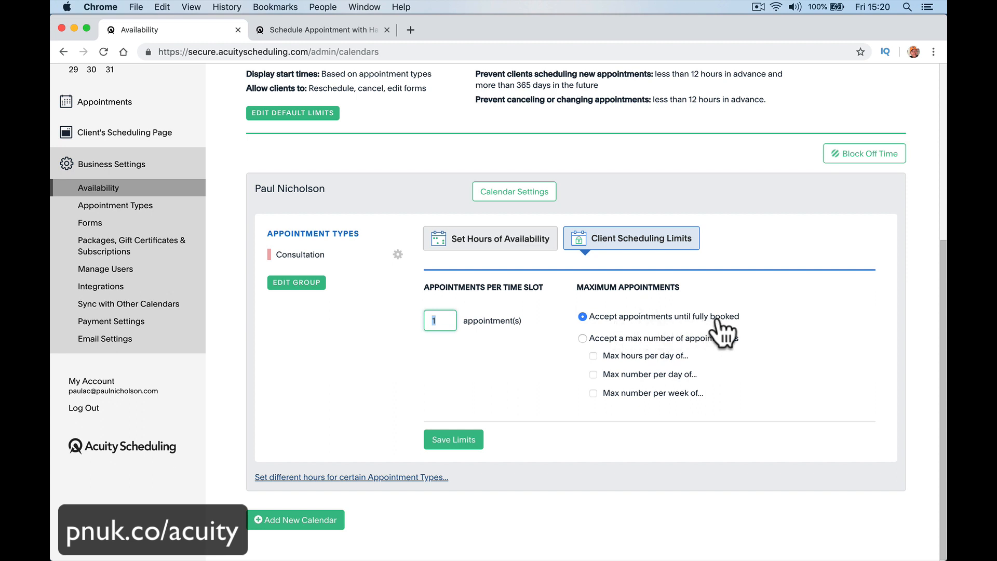
Accept a maximum number of appointments, capped at 4 hours per day, and enable the maximum number per day and per week
left_click(640, 341)
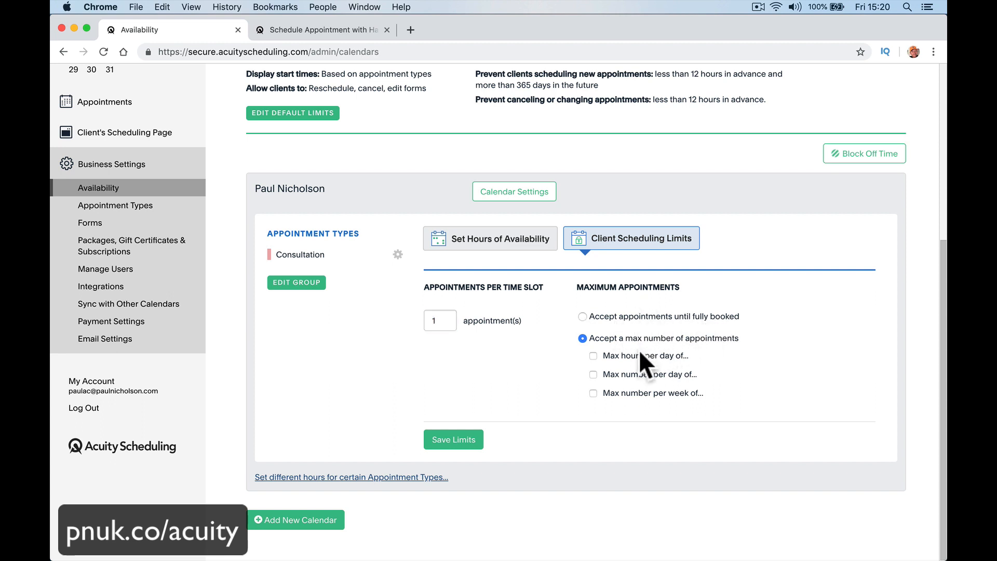
left_click(621, 361)
left_click(710, 352)
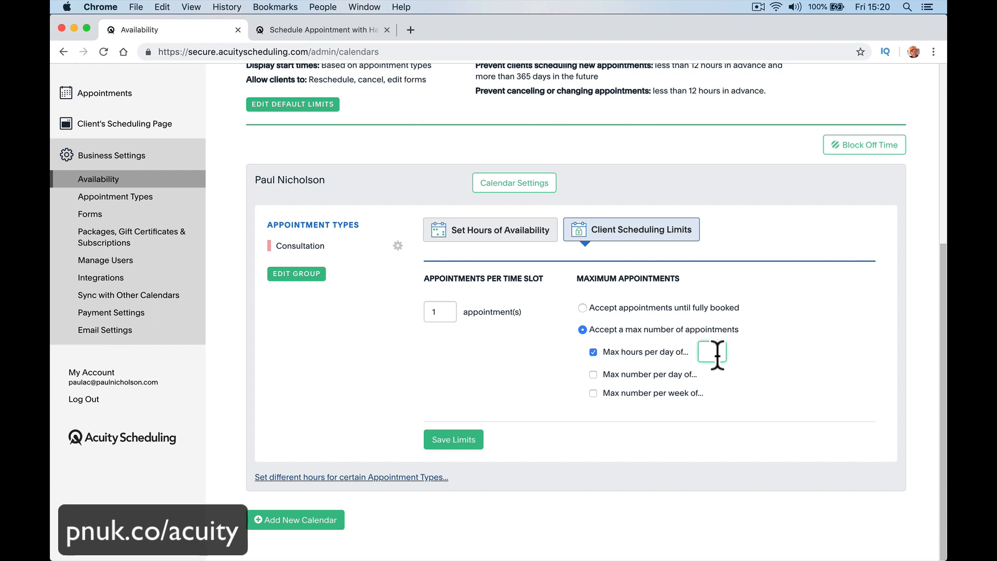
type("4")
left_click(727, 410)
left_click(595, 374)
left_click(595, 397)
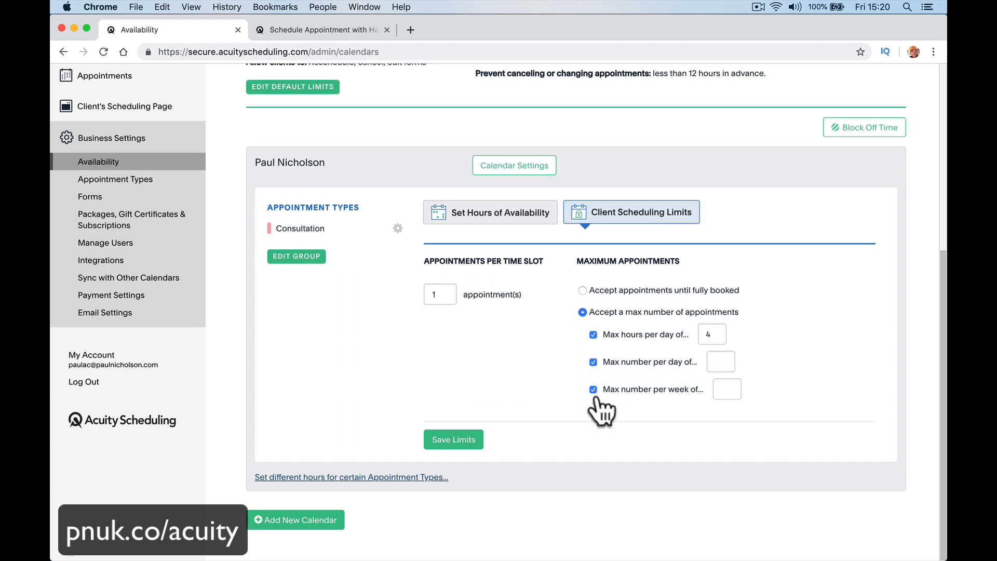
Disable all three maximum limits, accept appointments until fully booked, and save the calendar's limits
left_click(593, 390)
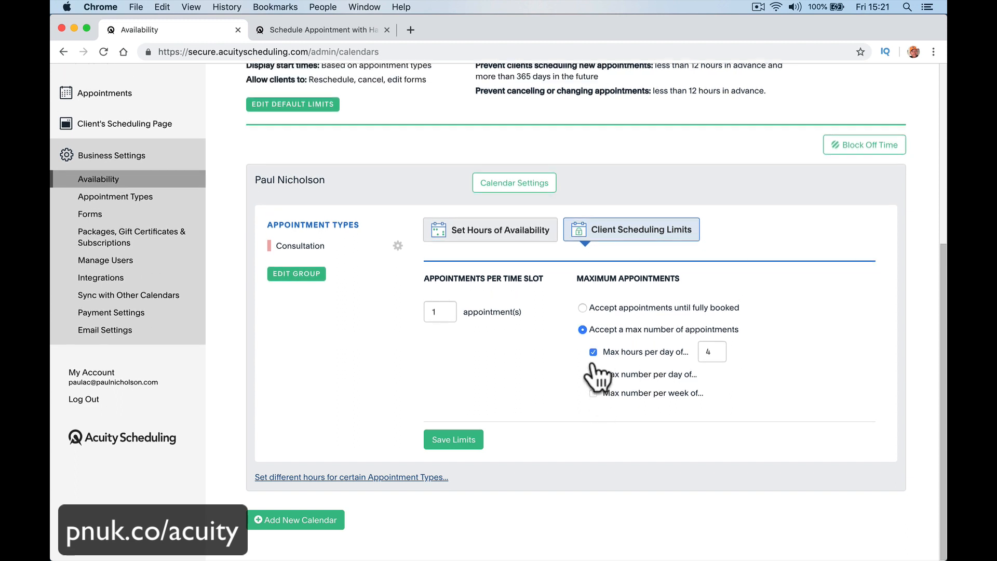
left_click(593, 373)
left_click(593, 352)
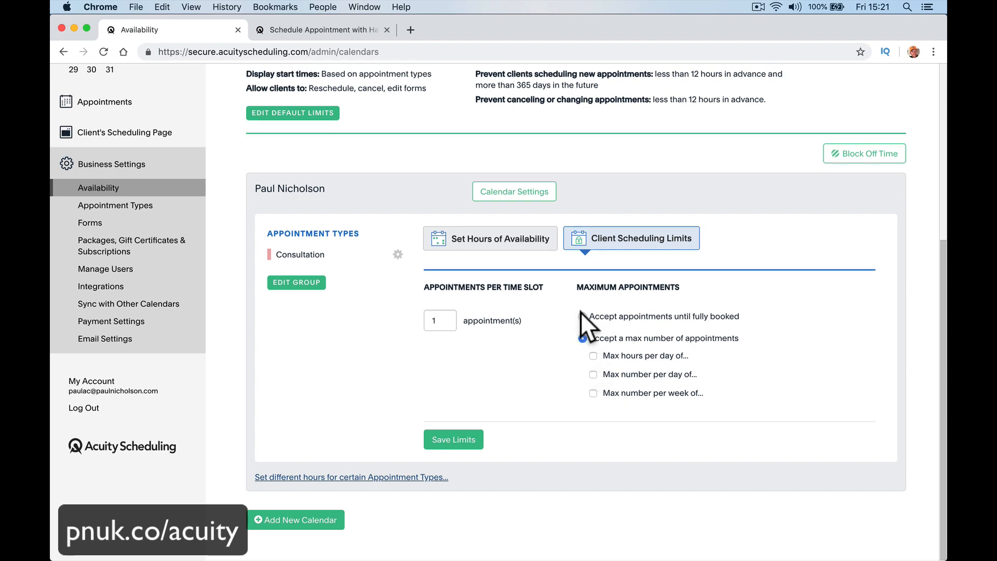
left_click(581, 316)
left_click(465, 439)
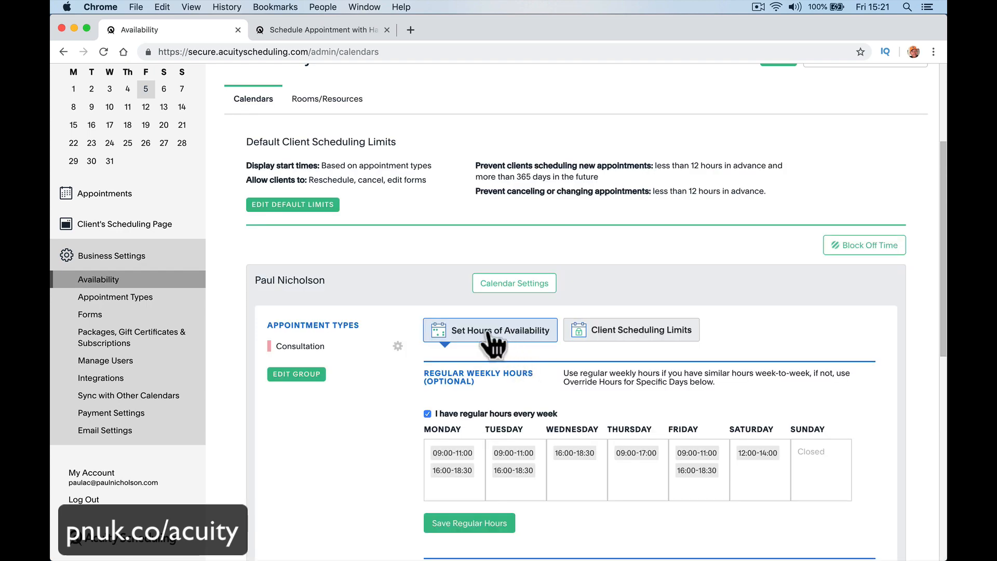
Look over the monthly availability and the form for blocking off time, without blocking anything
scroll(491, 343, "down", 10)
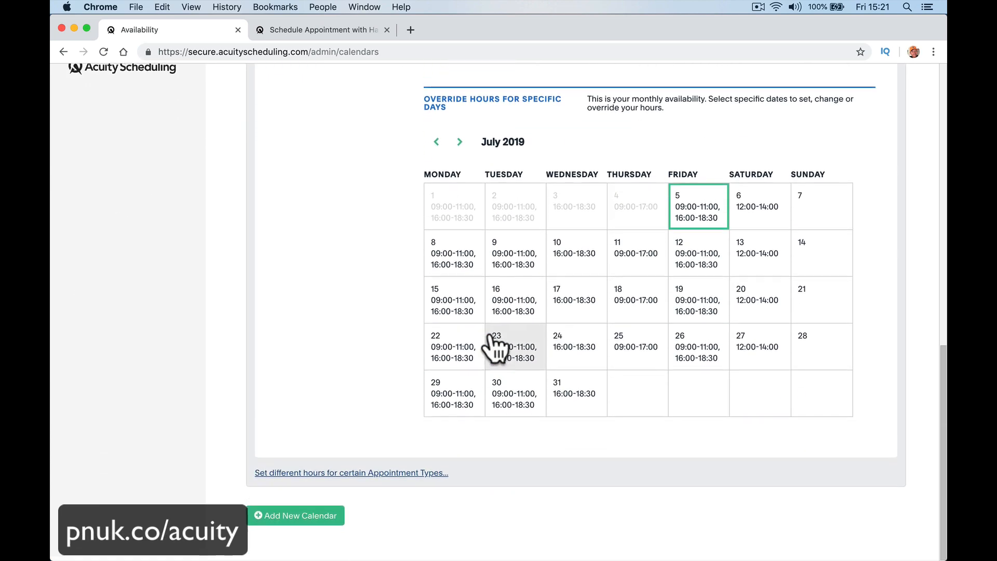
scroll(492, 347, "up", 8)
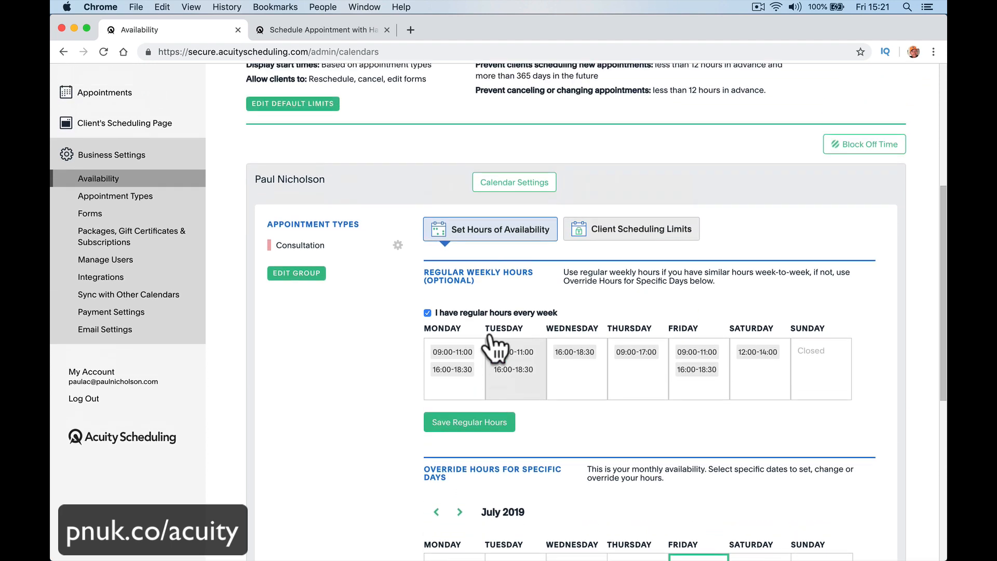
scroll(490, 338, "up", 1)
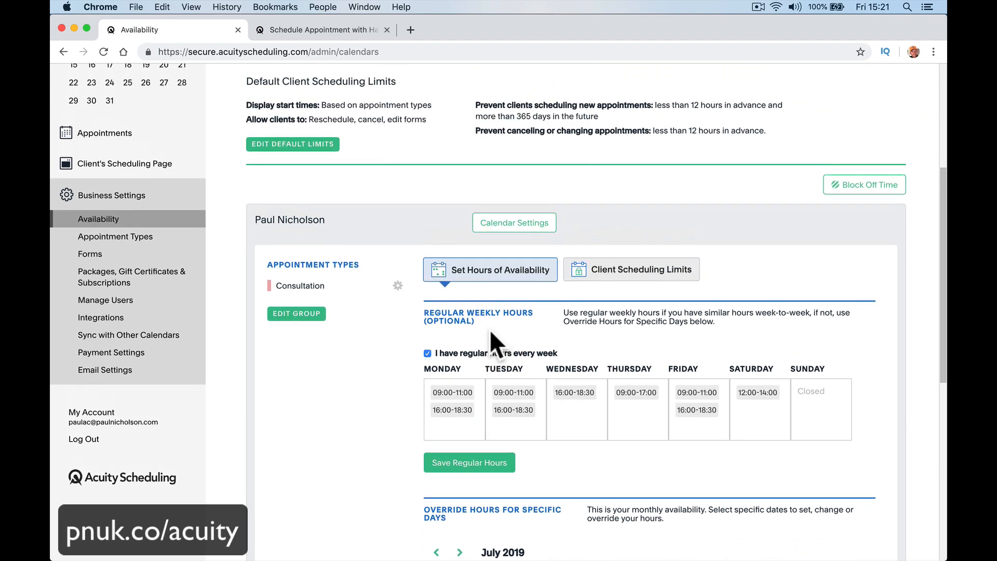
left_click(858, 186)
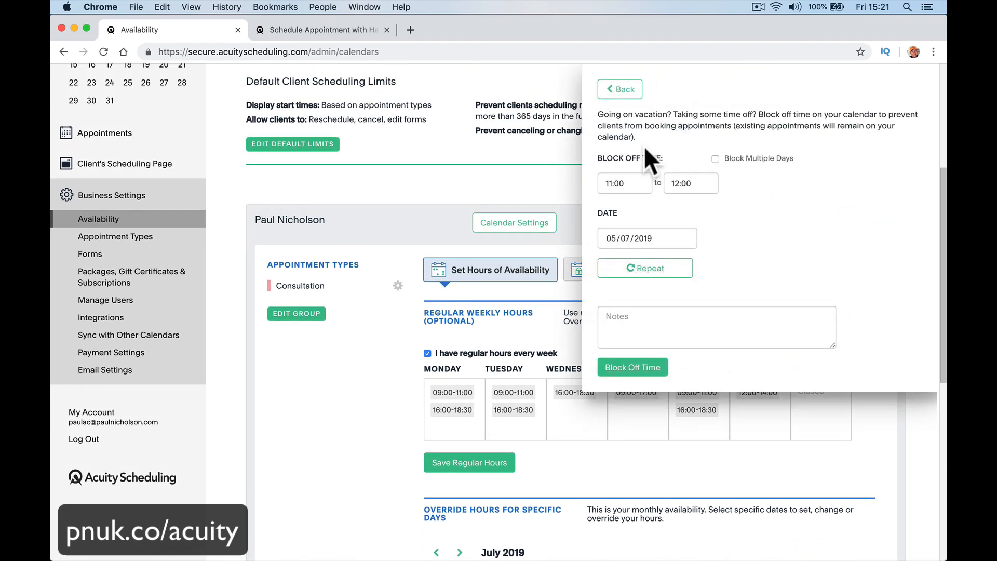
left_click(617, 91)
Open the default client scheduling limits for editing and review the rescheduling, start time, advance notice, look-busy and gap options
scroll(429, 244, "down", 10)
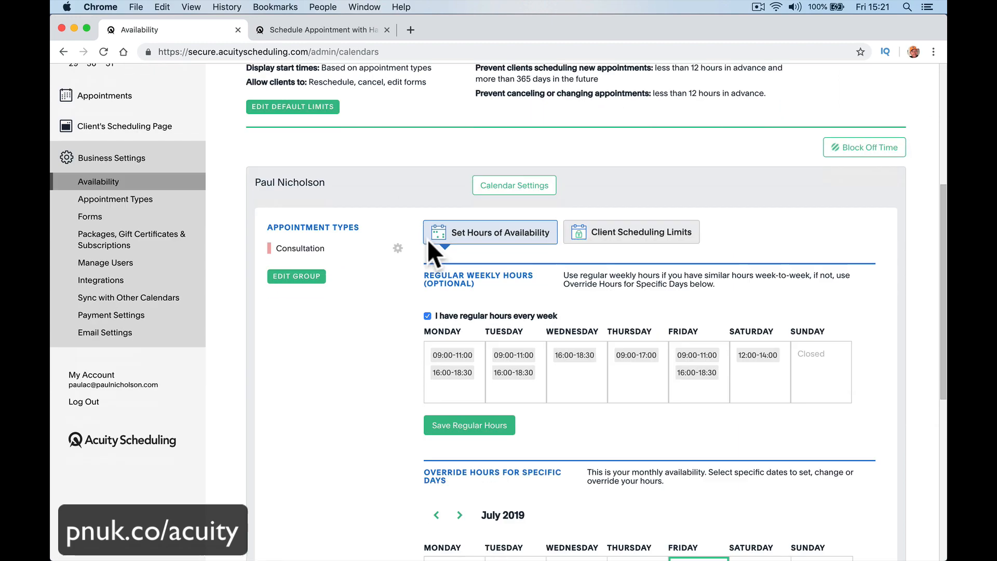
scroll(430, 254, "up", 10)
scroll(430, 254, "down", 8)
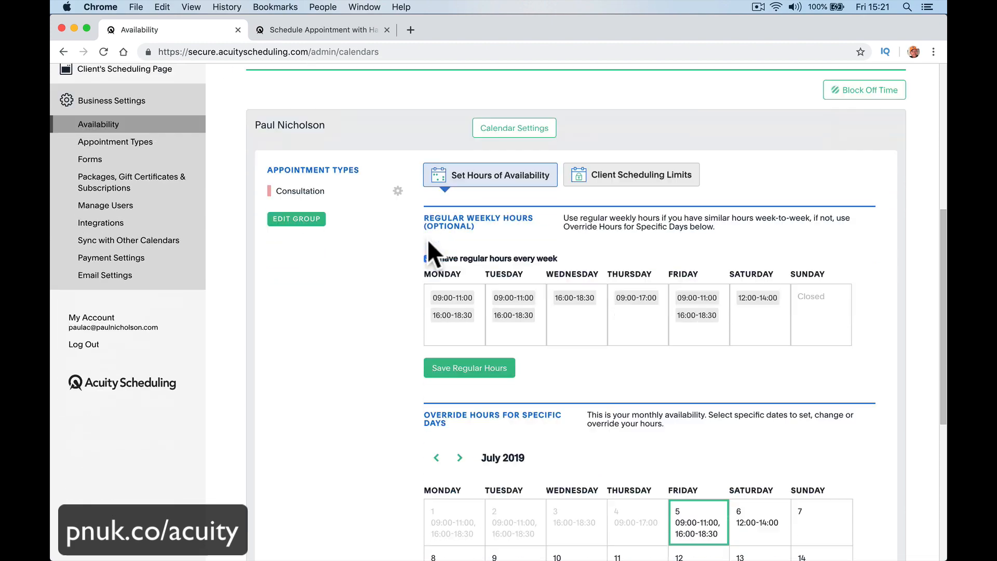
scroll(430, 255, "up", 8)
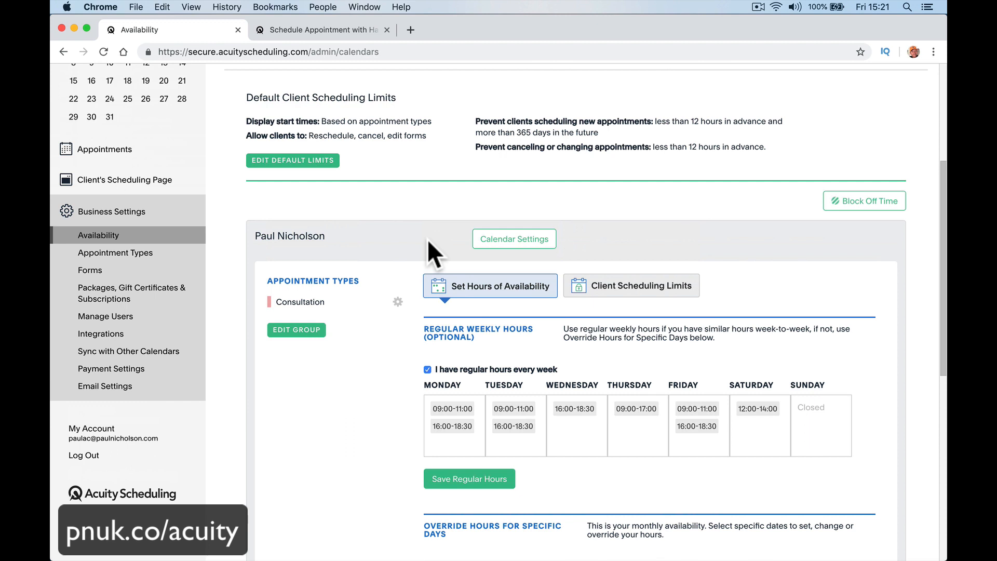
left_click(327, 159)
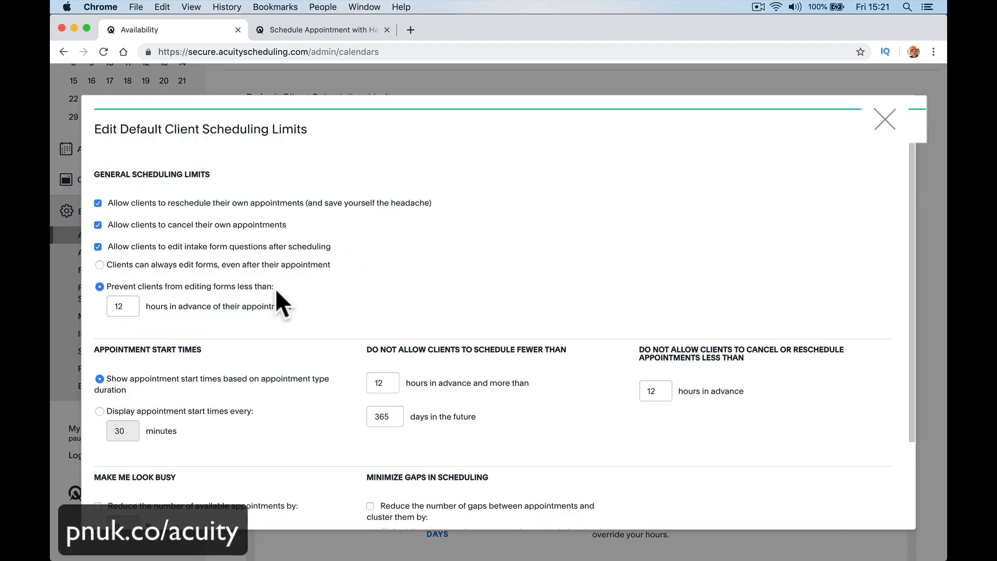
scroll(276, 290, "down", 5)
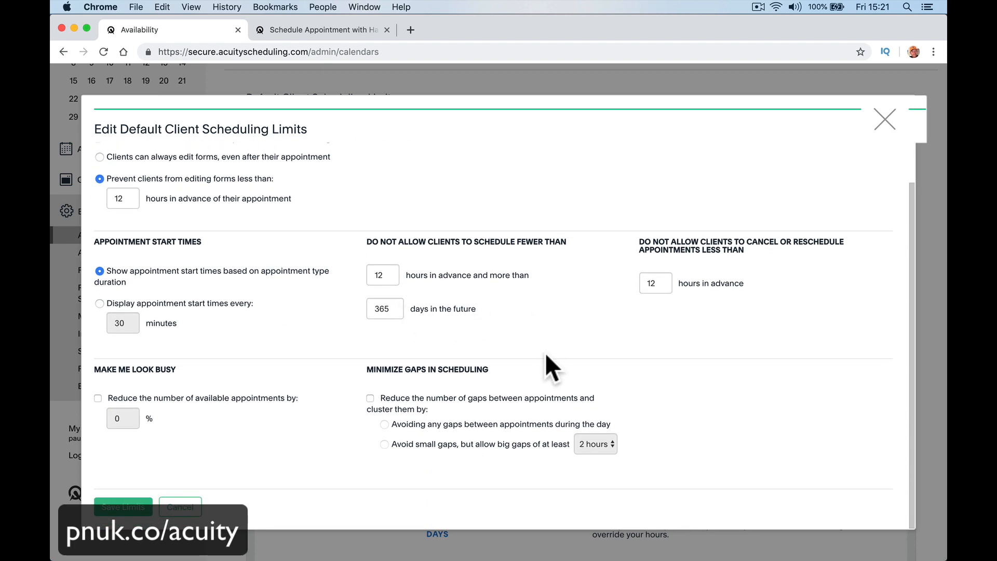
scroll(604, 317, "up", 5)
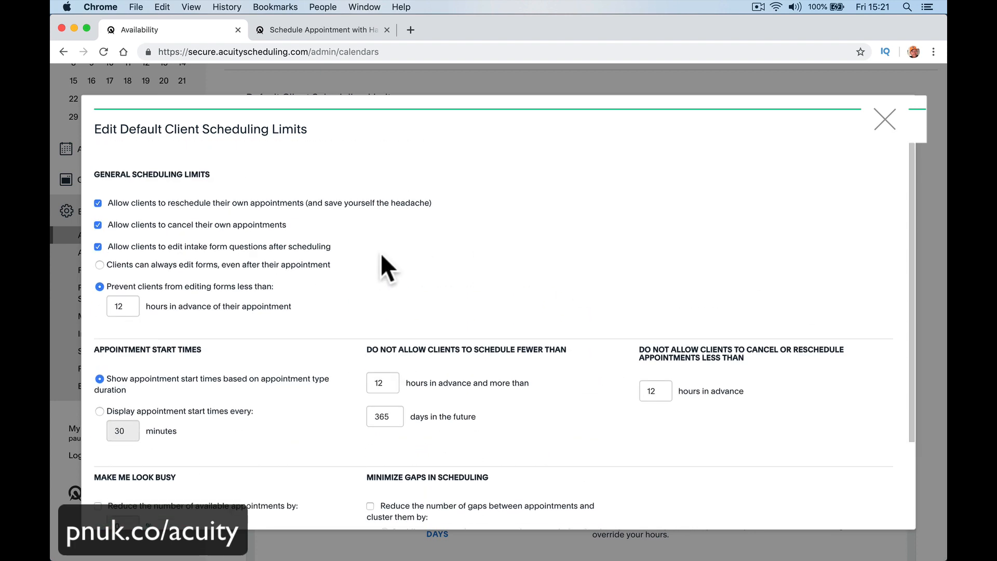
scroll(202, 271, "down", 2)
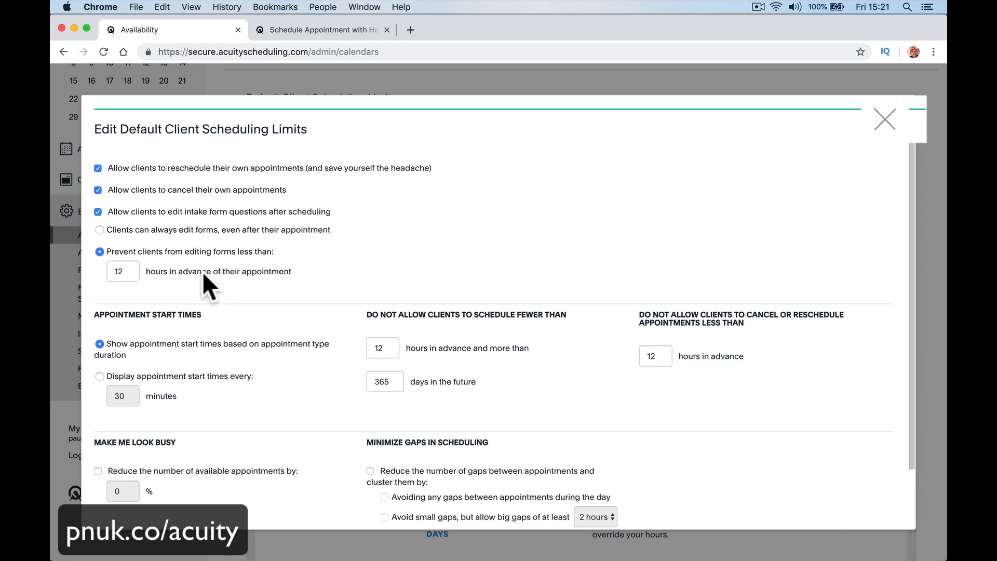
scroll(202, 271, "down", 3)
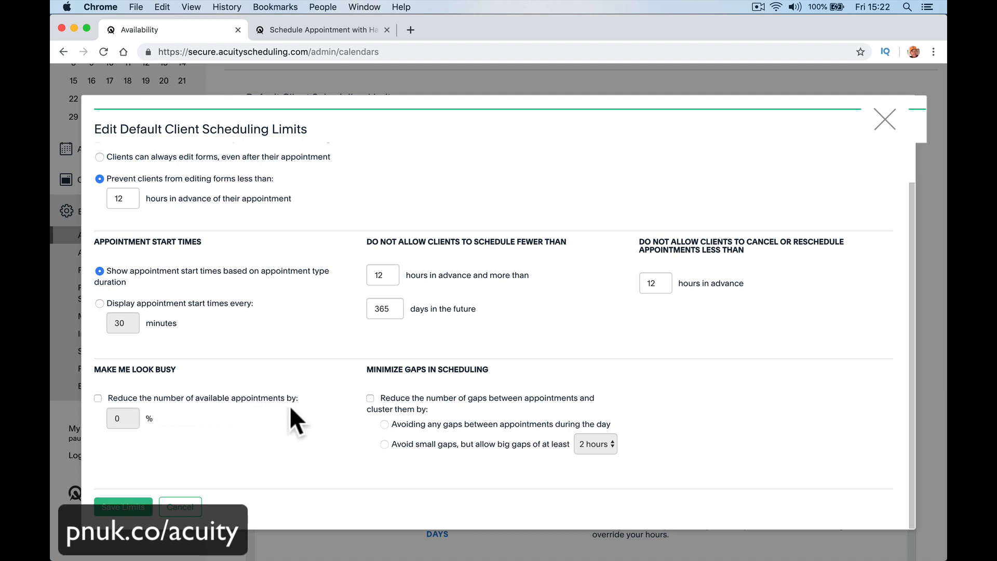
Make the calendar look busy by reducing the number of available appointments by 10%, and save the default limits
left_click(98, 398)
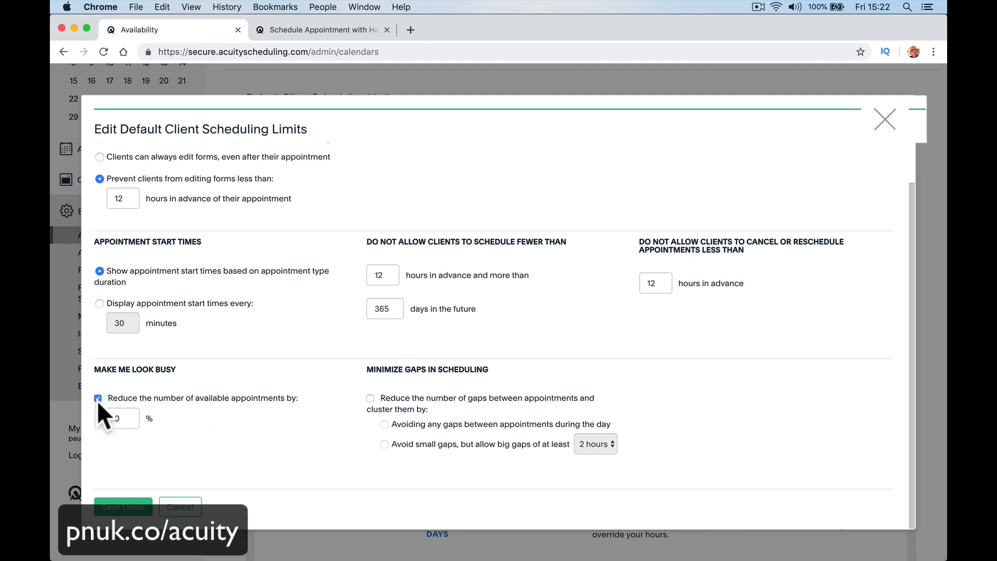
left_click(121, 418)
type("10")
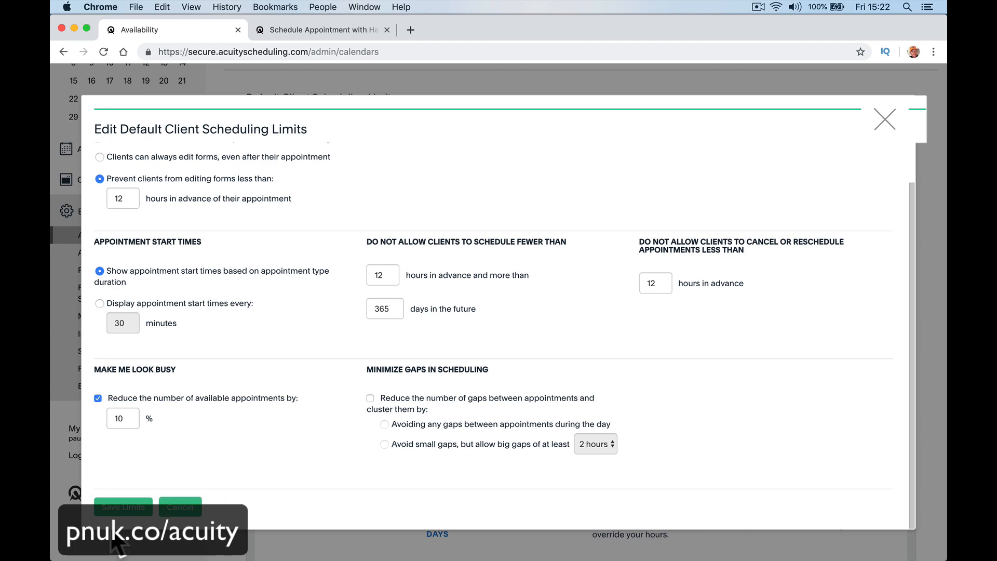
left_click(115, 504)
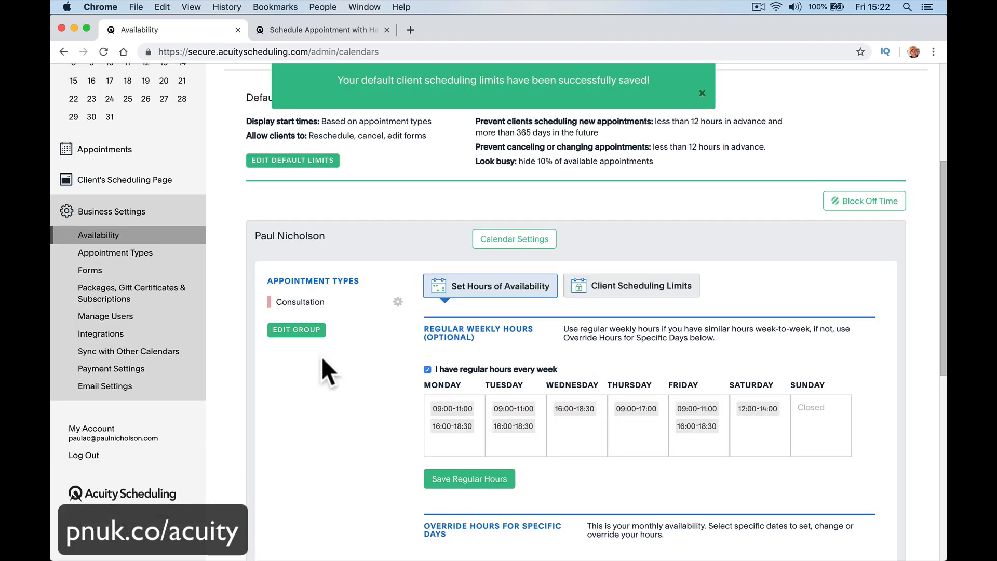
Go to the appointment types, look at the add-ons and coupons sections, and return to the list of types
scroll(321, 357, "up", 3)
scroll(322, 356, "down", 5)
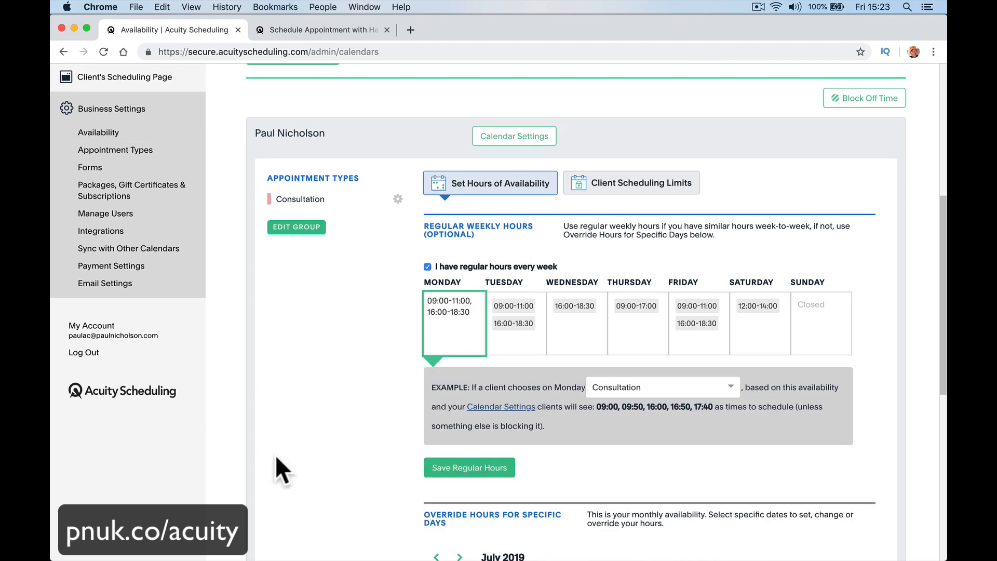
scroll(219, 232, "up", 2)
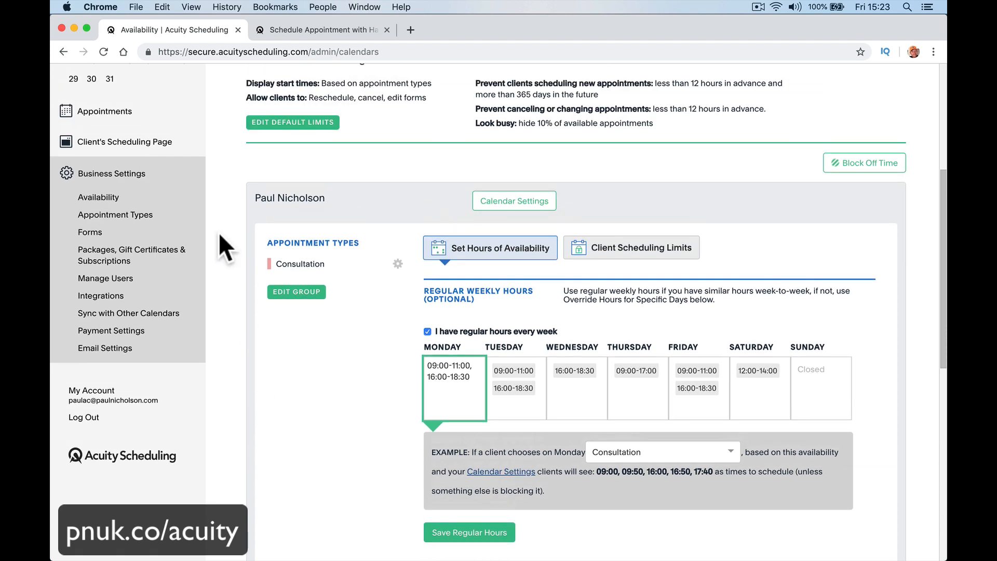
left_click(171, 215)
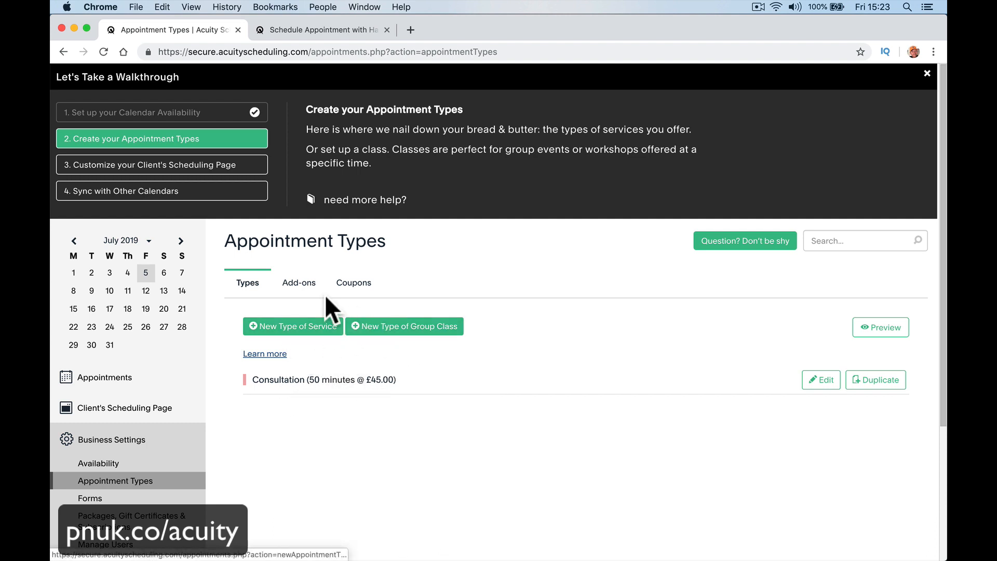
left_click(298, 283)
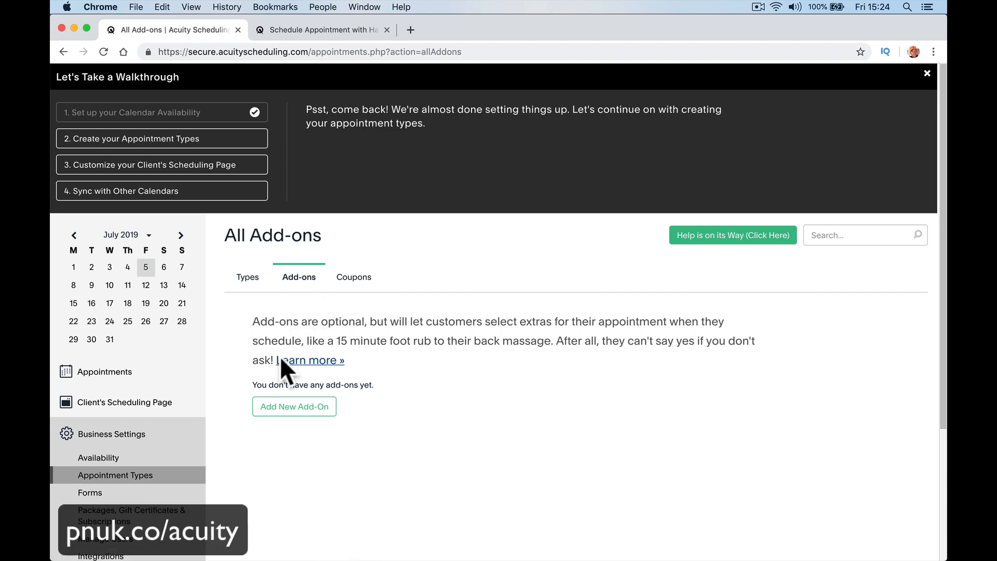
left_click(354, 278)
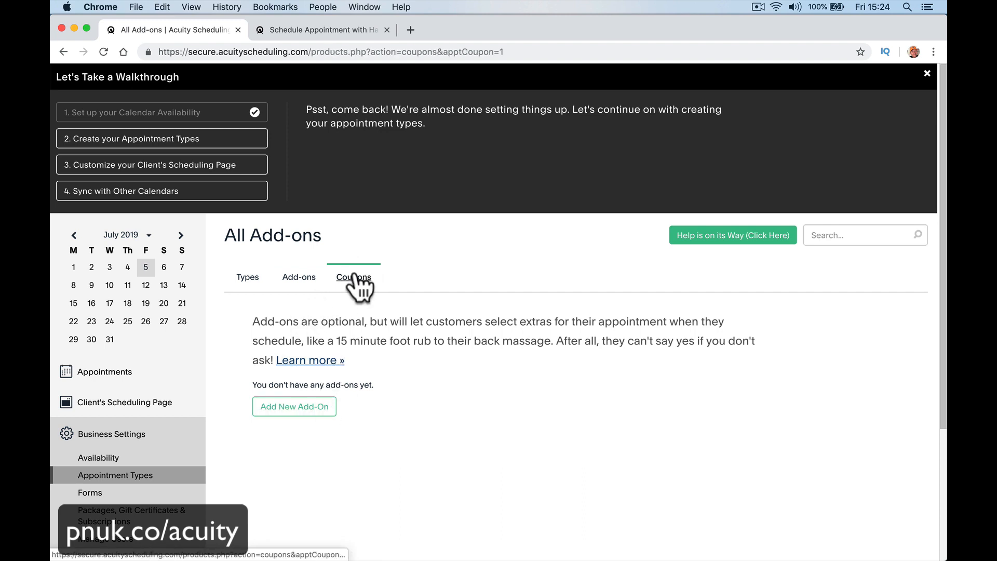
left_click(252, 280)
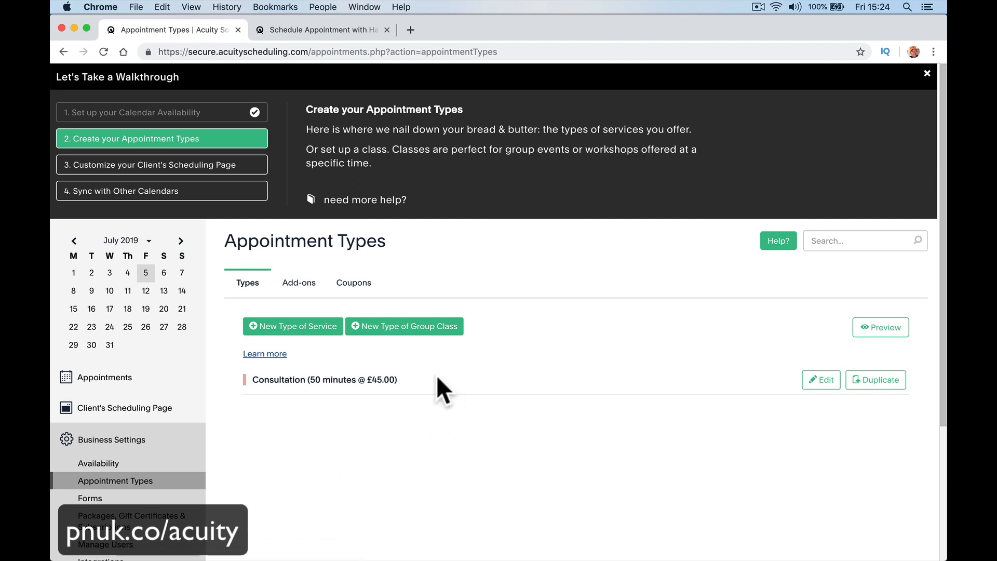
Open the Consultation appointment type for editing and change its name to "Consultation 1 on 1"
left_click(285, 380)
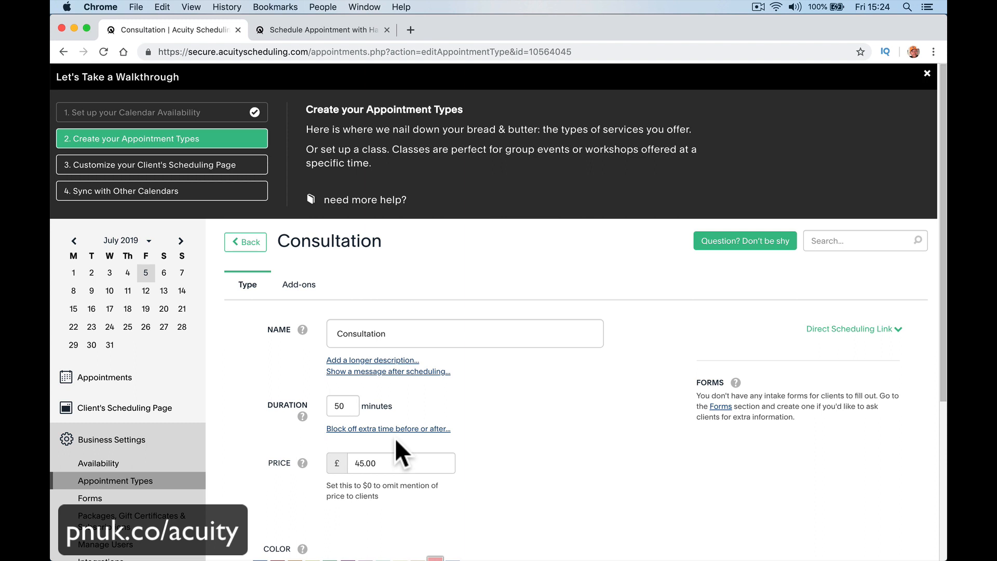
left_click(396, 335)
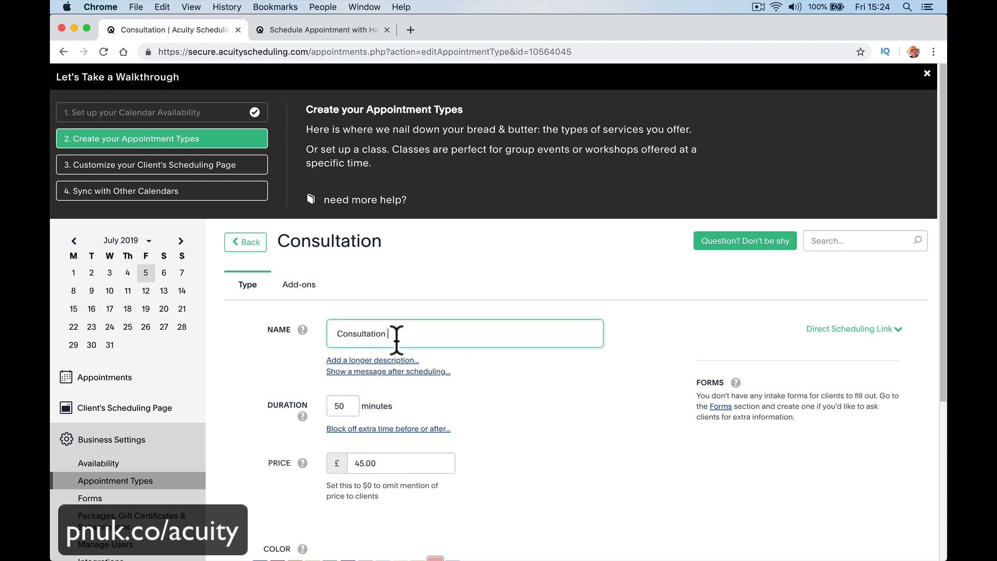
type("1 on 1 ")
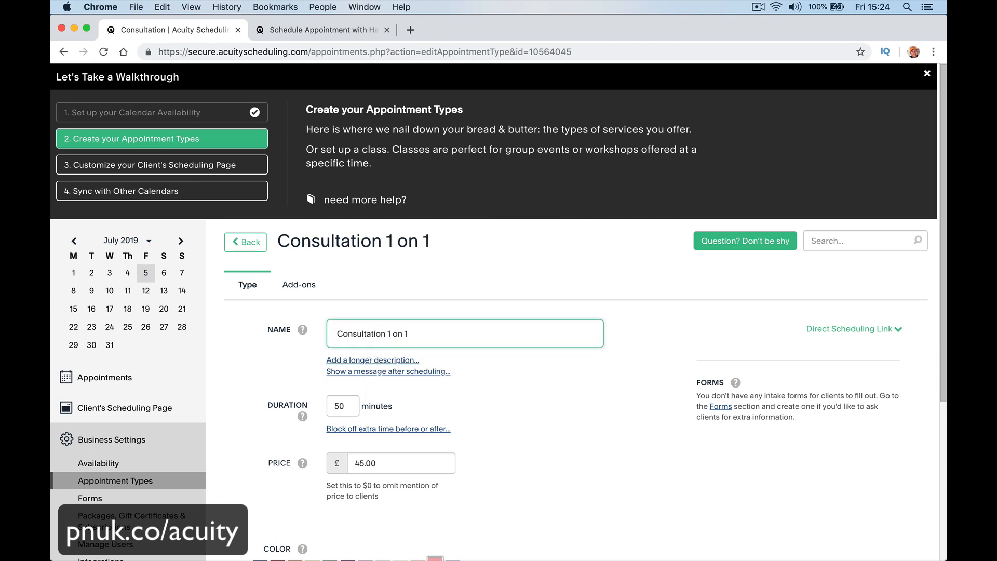
Complete the appointment type name as "Consultation 1 on 1 Call" and add the description "Call direct with me 1 on 1."
type("Call")
left_click(400, 360)
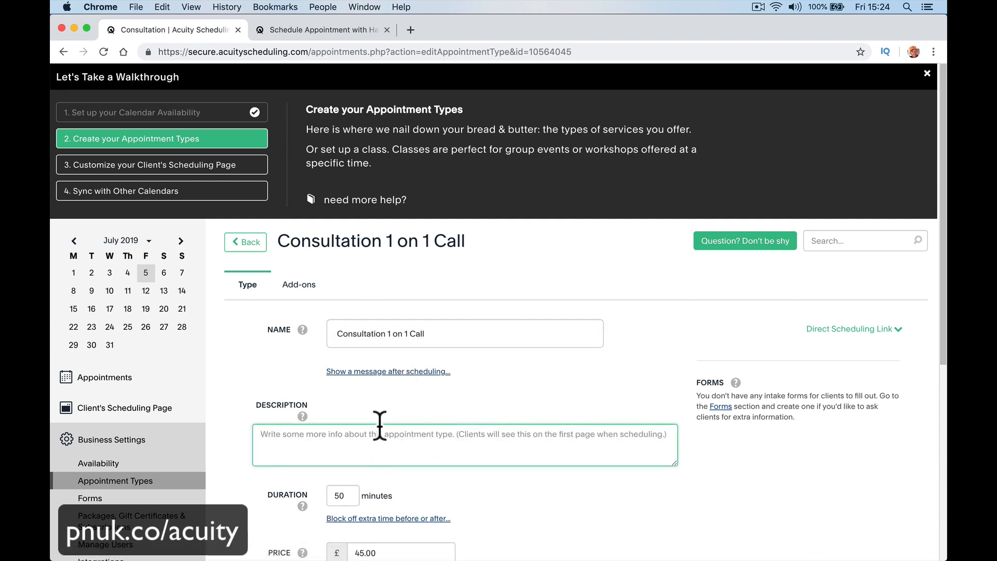
type("Call")
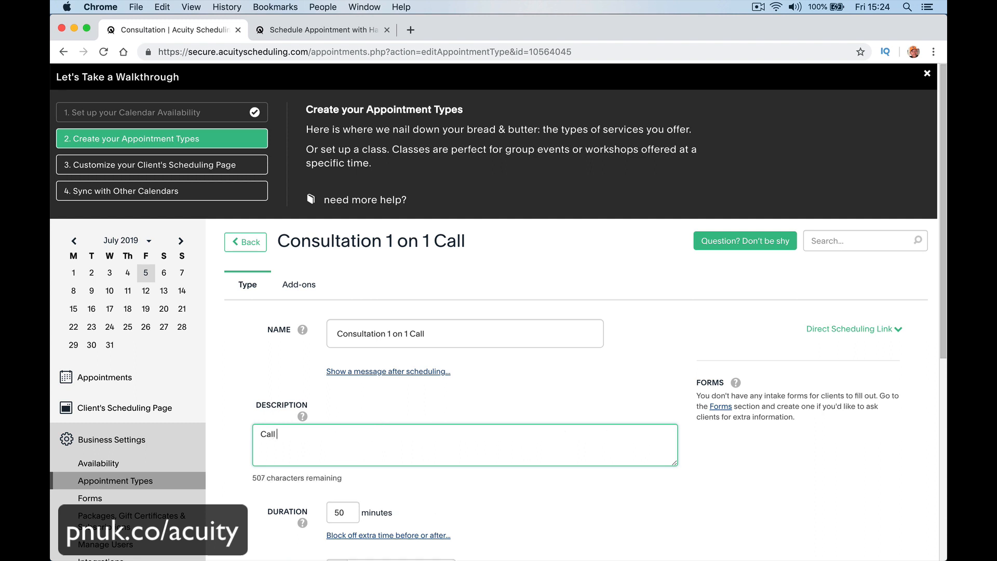
type(" direct with me")
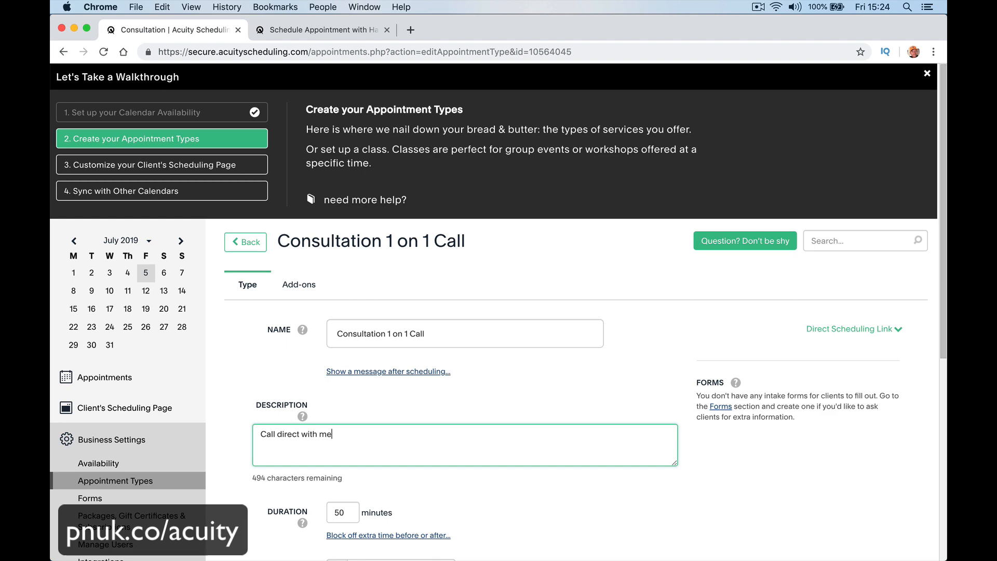
type(" 1 on 12")
type(".")
scroll(413, 343, "down", 5)
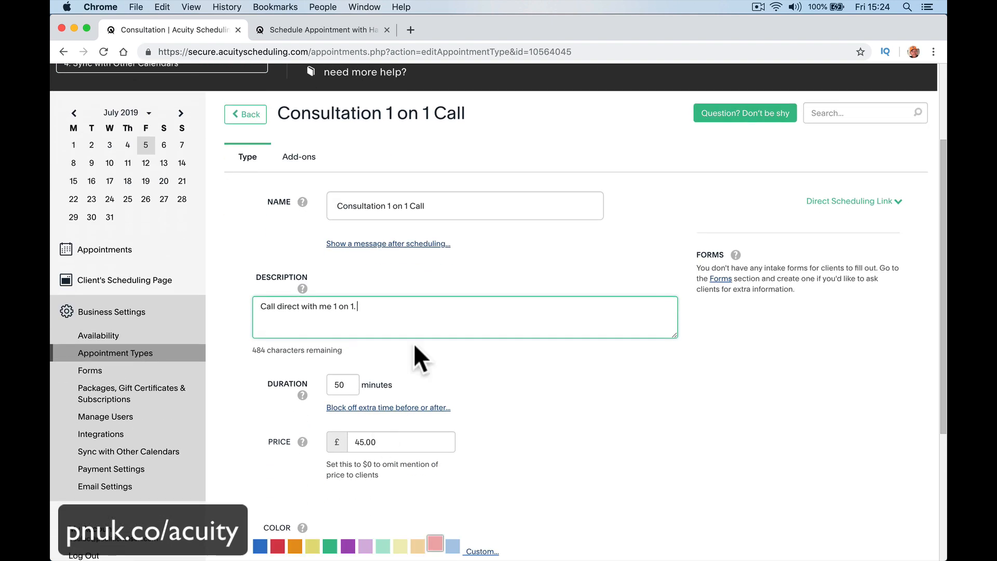
Add the confirmation page message "Thanks for scheduling a call. All the information you need will be emailed to you."
left_click(428, 249)
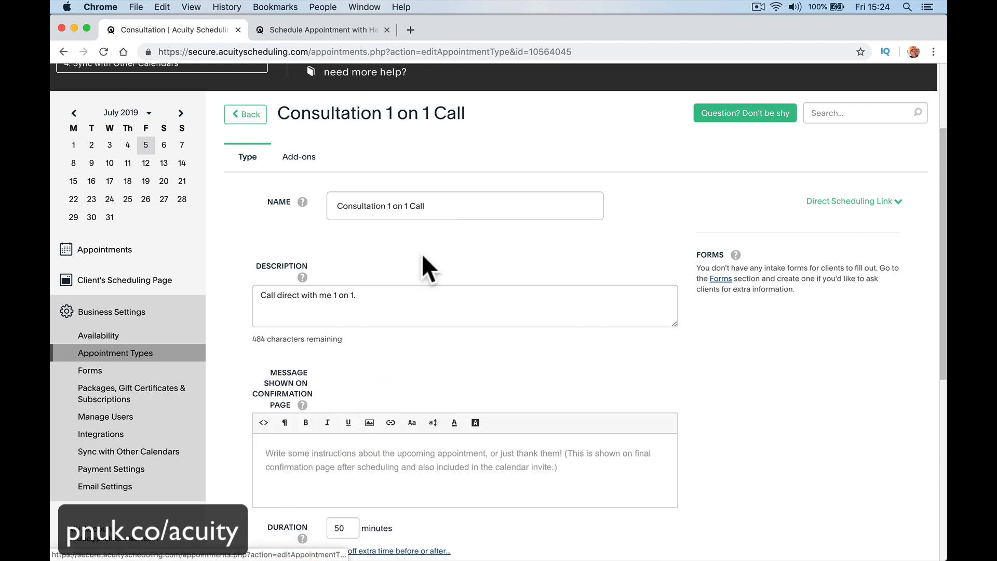
left_click(378, 459)
type("Thanks")
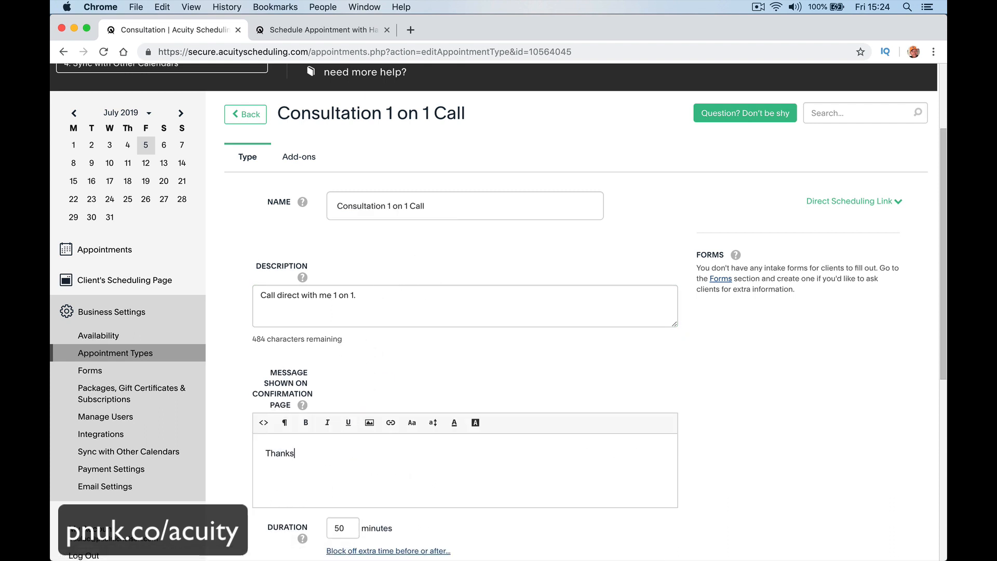
type(" for scheduling a call. All the")
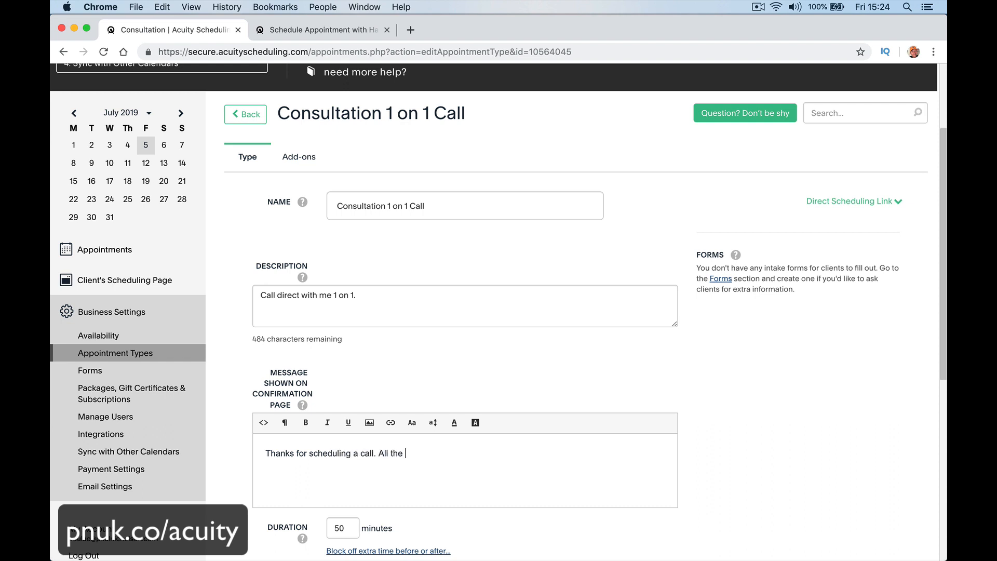
type(" informatio")
key("BackSpace")
key("BackSpace")
key("BackSpace")
type("tion you need ")
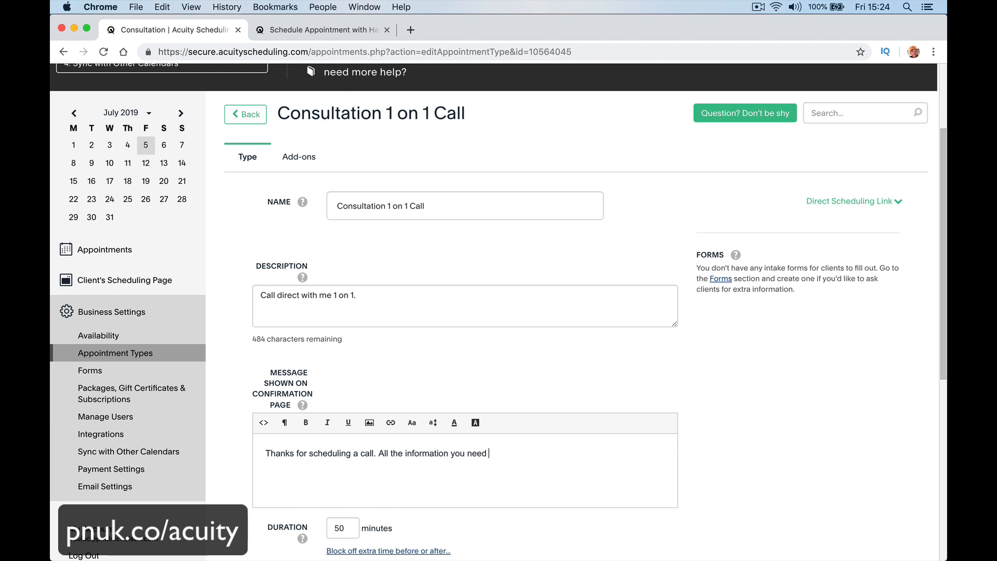
type("will be emailed to you")
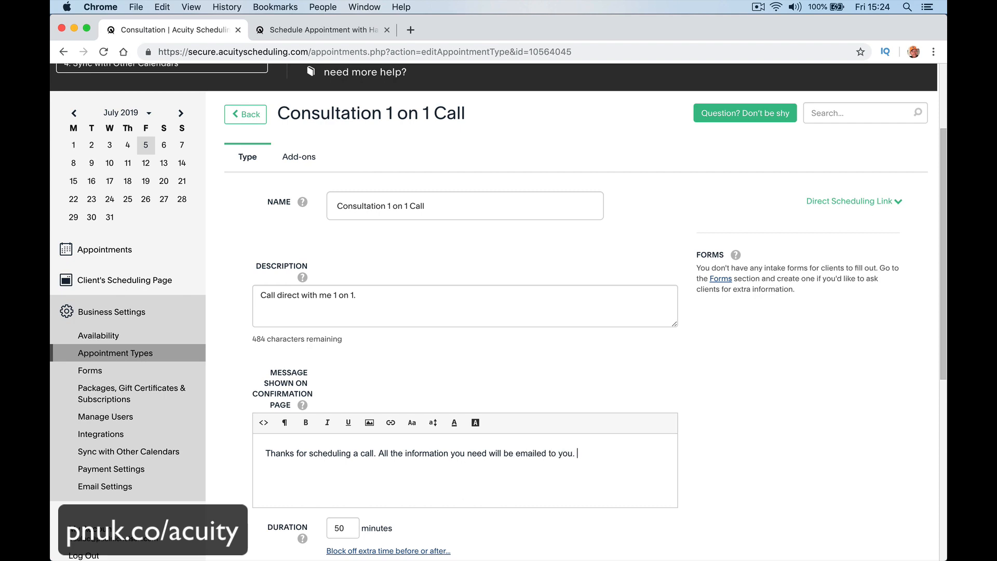
type(".")
Set the appointment type's duration to 30 minutes
scroll(334, 396, "down", 5)
left_click(346, 339)
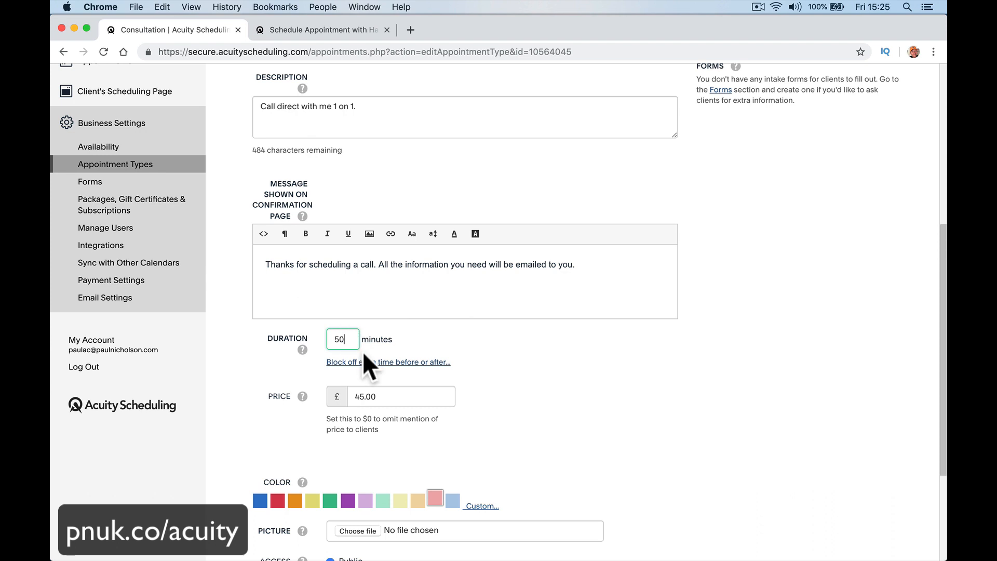
key("BackSpace")
key("BackSpace")
type("30")
Block off 15 extra minutes before and 15 minutes after the appointment
left_click(395, 362)
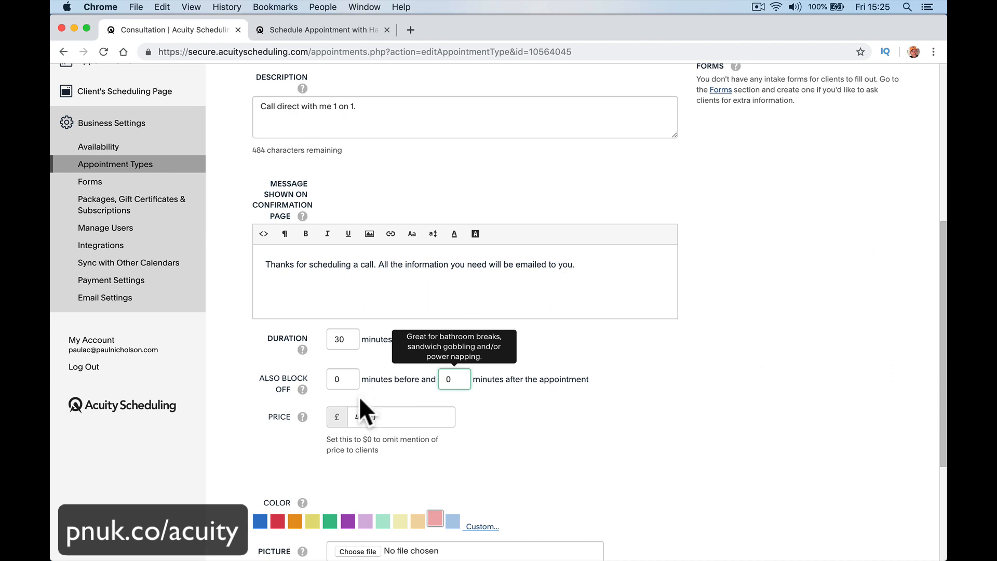
left_click(341, 379)
key("BackSpace")
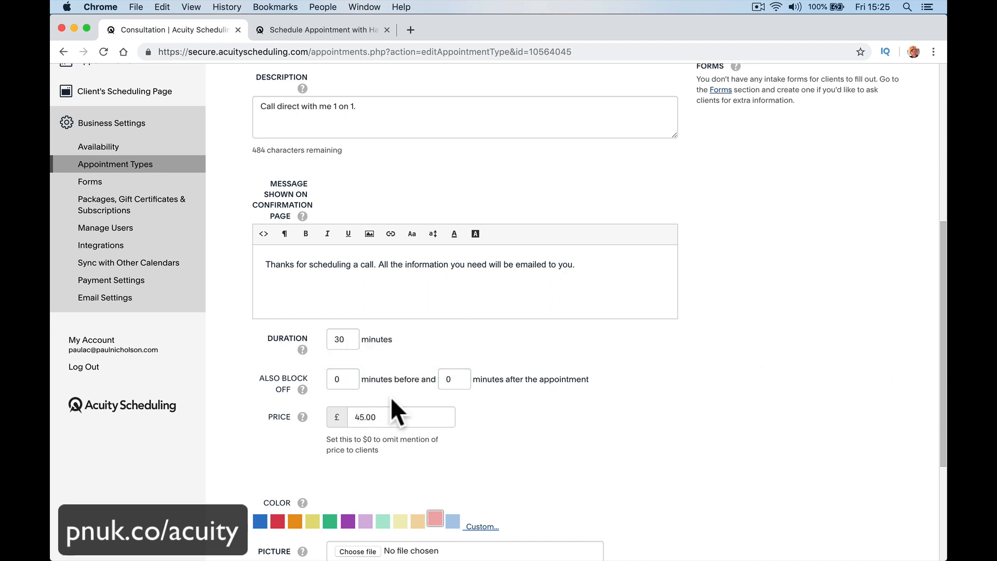
type("15")
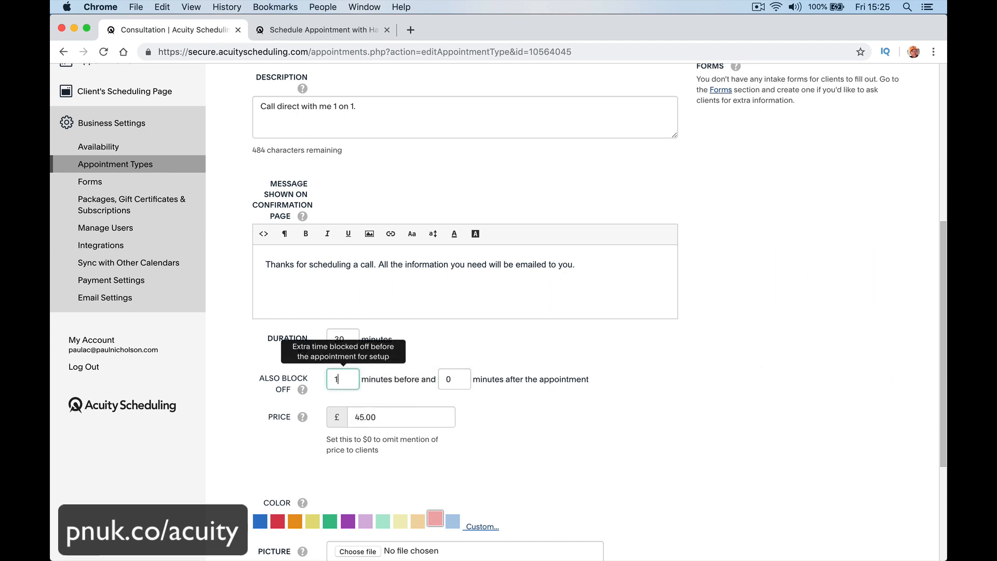
left_click(369, 390)
left_click(452, 378)
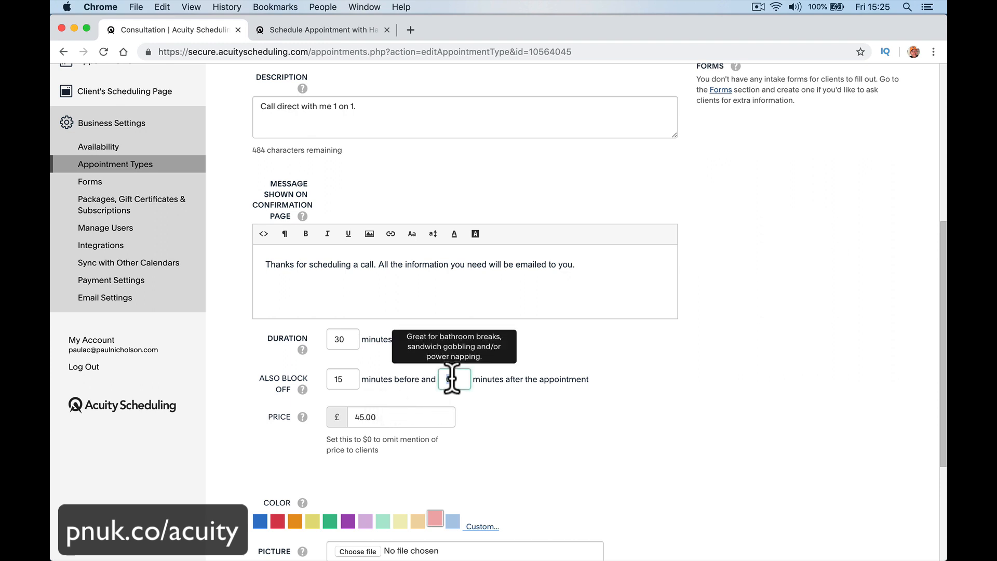
type("15")
triple_click(495, 399)
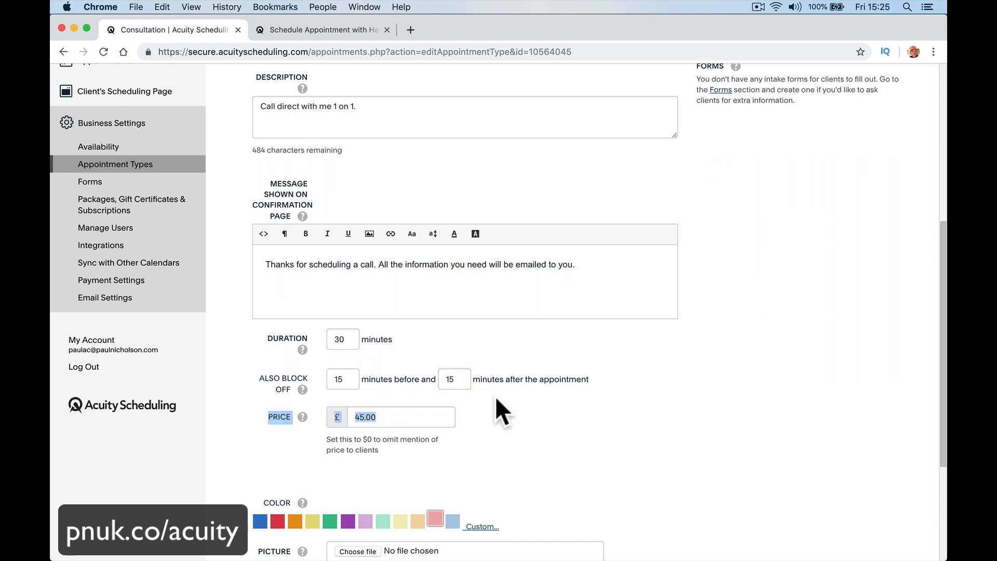
Set the appointment price to £30.00 and choose dark blue as its color
left_click(452, 415)
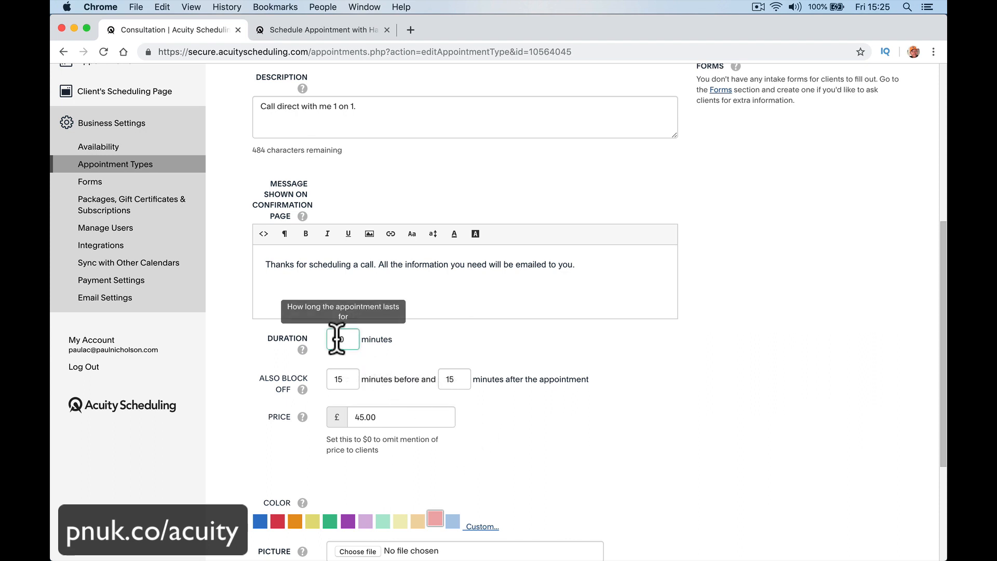
left_click_drag(338, 337, 364, 340)
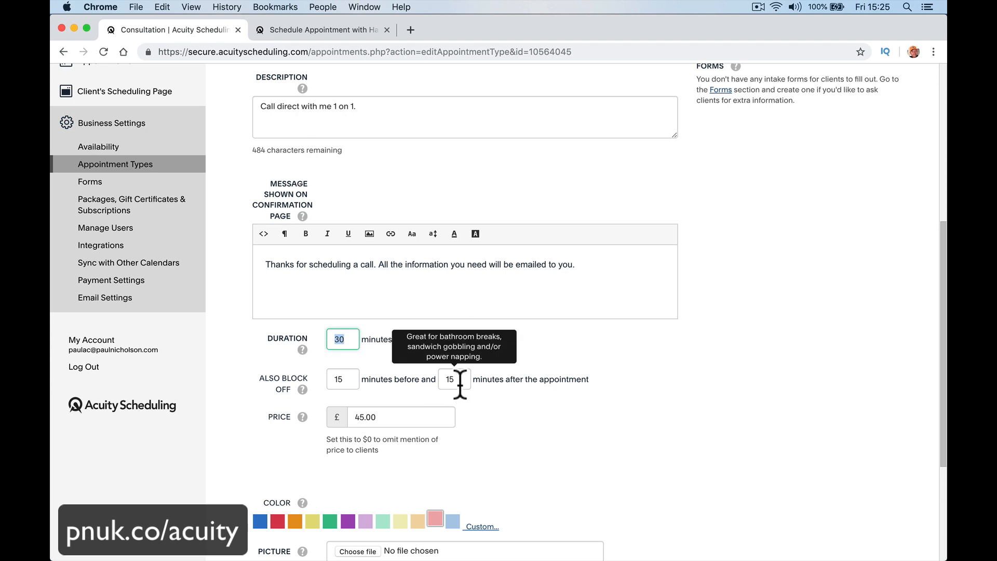
left_click_drag(370, 417, 355, 418)
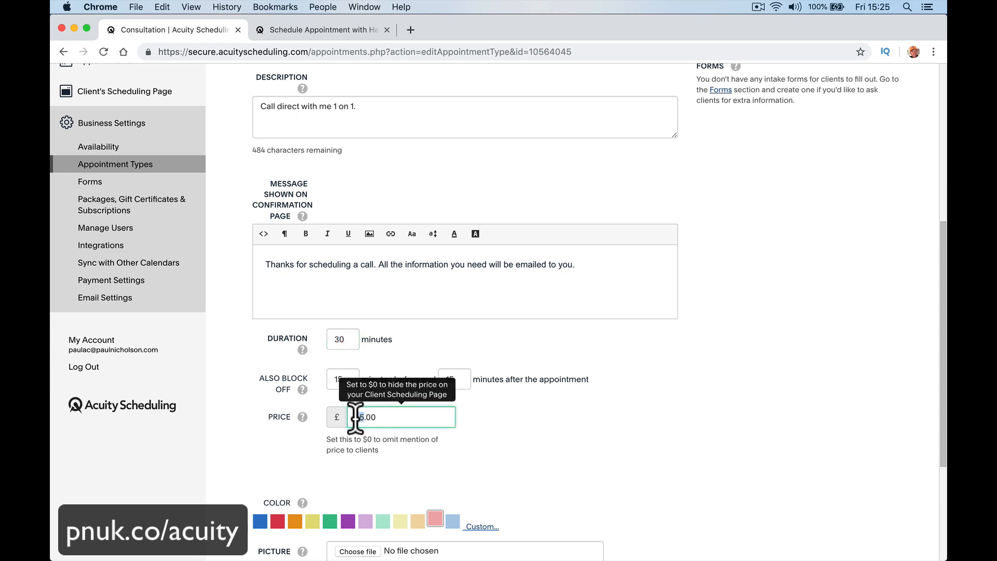
type("30")
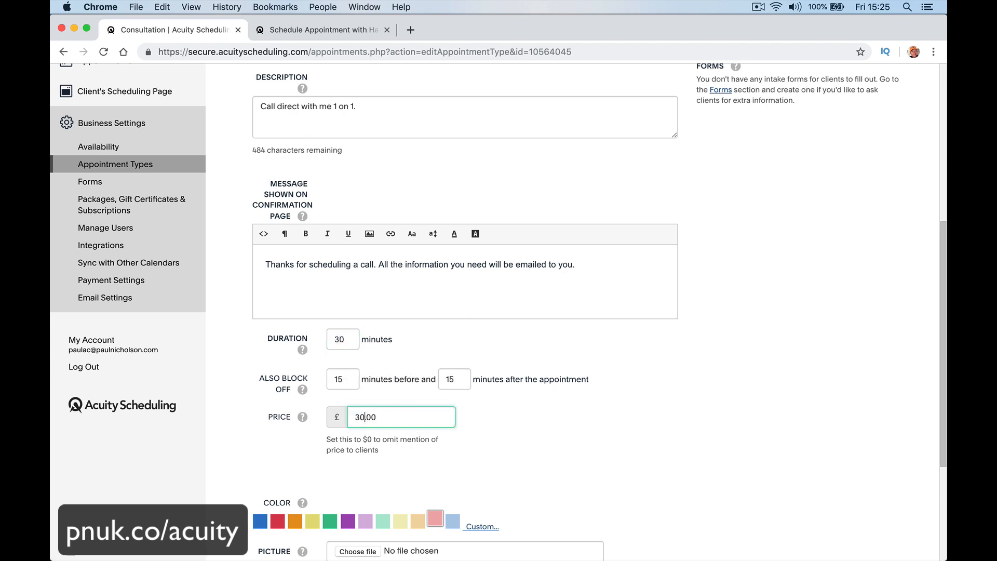
left_click(553, 421)
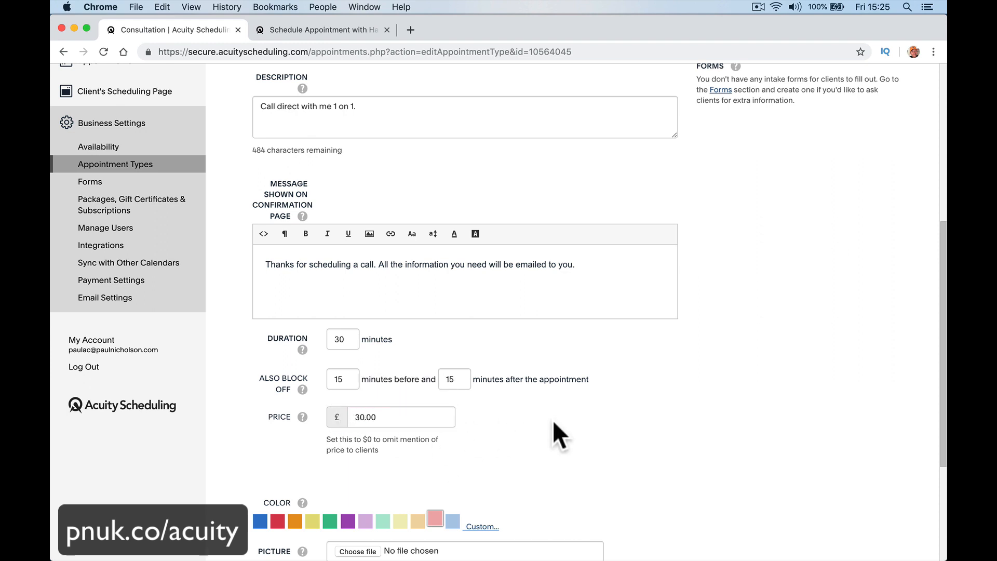
scroll(552, 419, "down", 4)
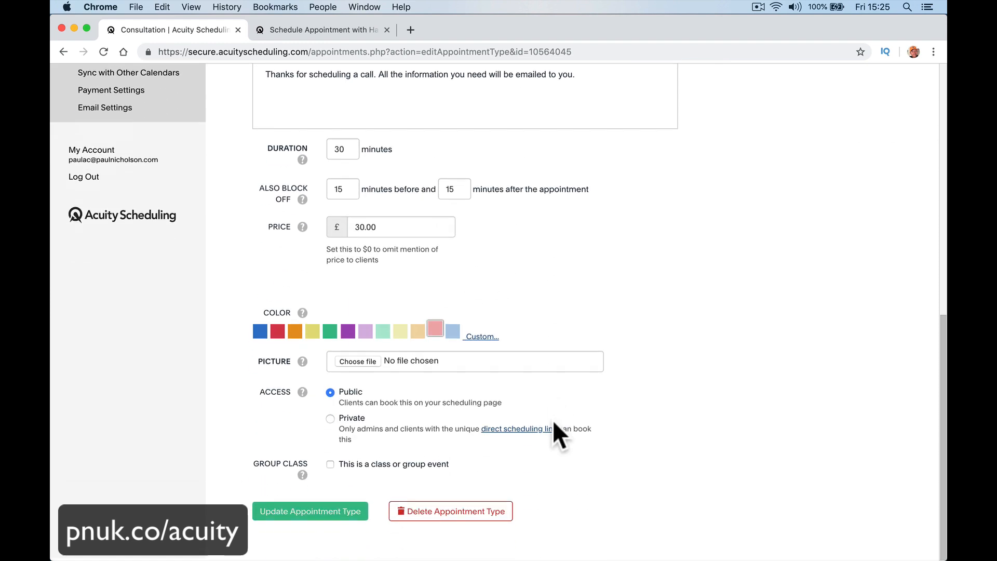
left_click(260, 331)
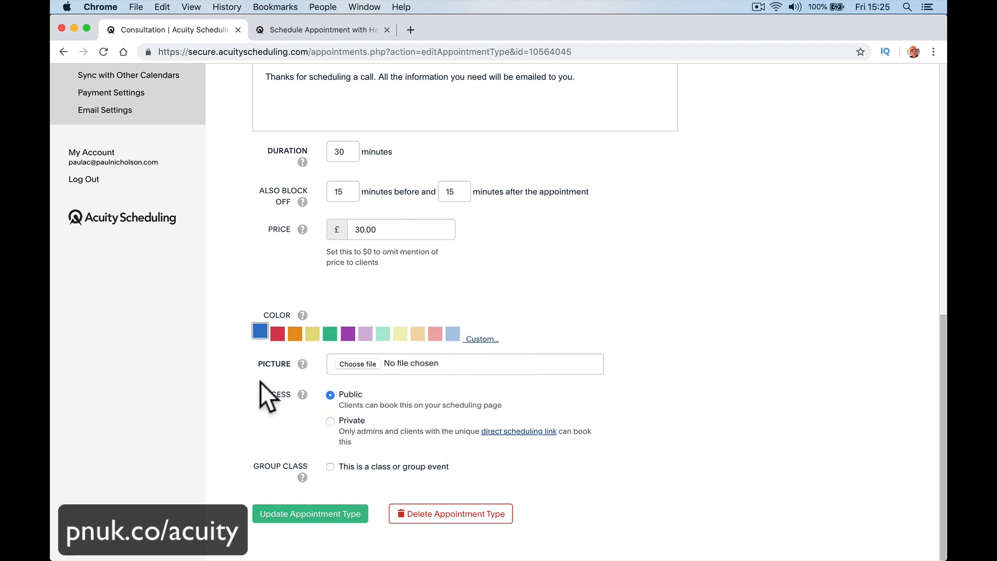
Attach the owner's portrait PNG from the website documents folder on the MacBook Pro as the appointment type's picture
left_click(353, 366)
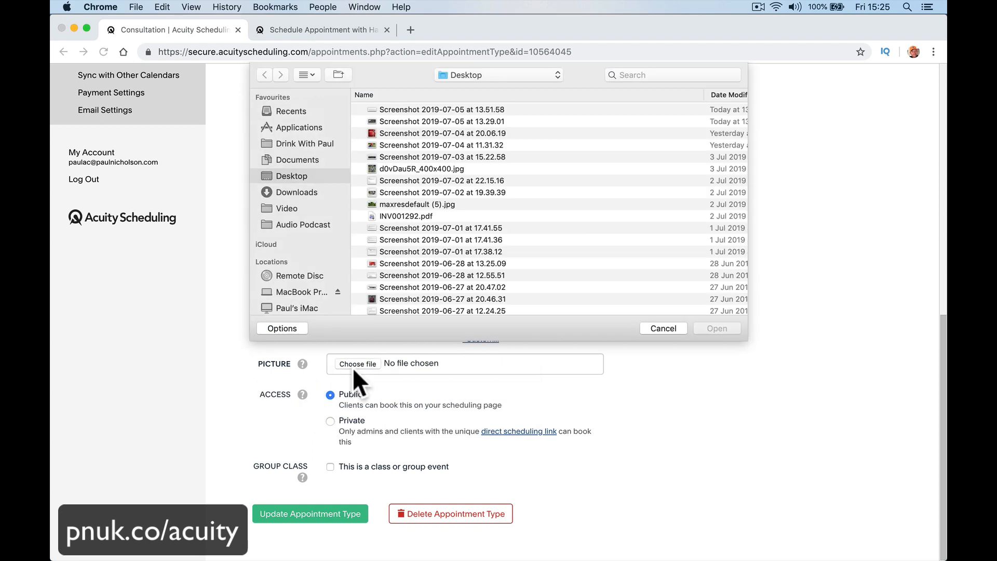
left_click(303, 292)
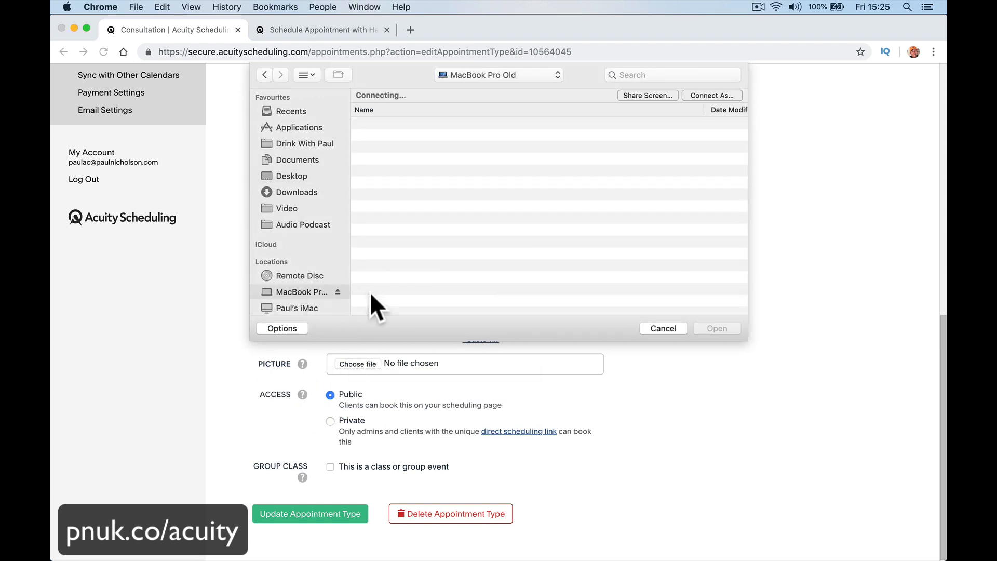
double_click(419, 136)
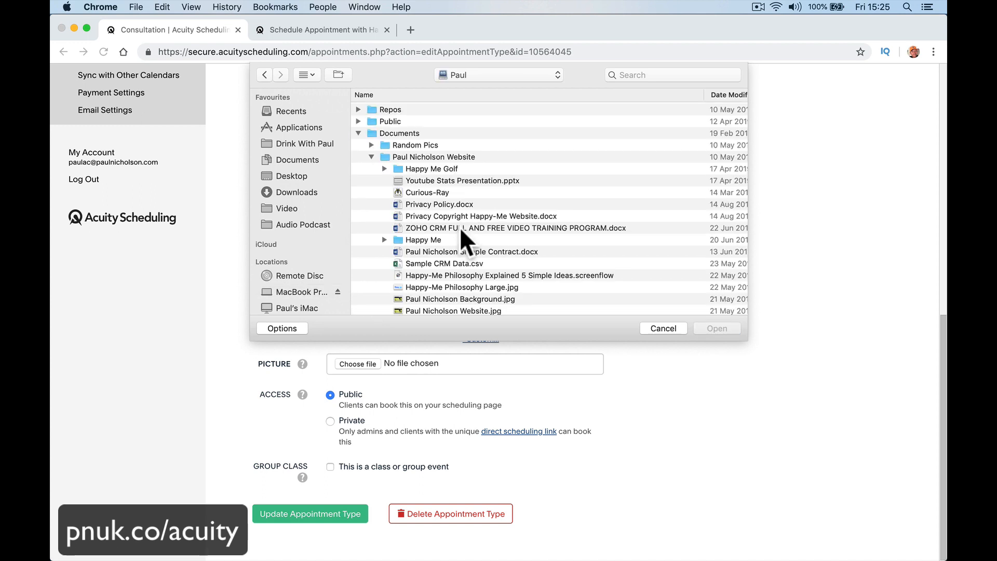
scroll(460, 226, "down", 10)
left_click(451, 198)
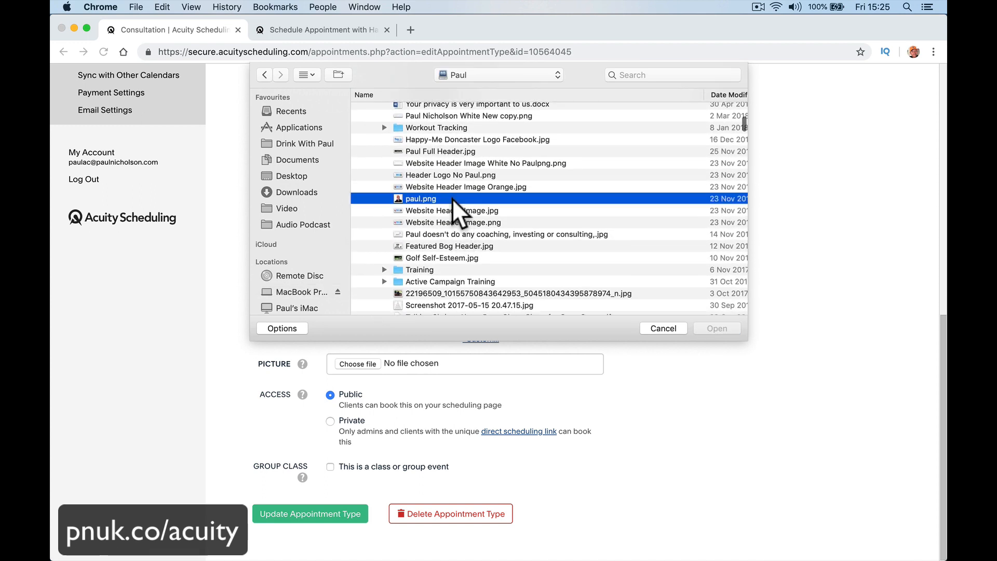
double_click(452, 199)
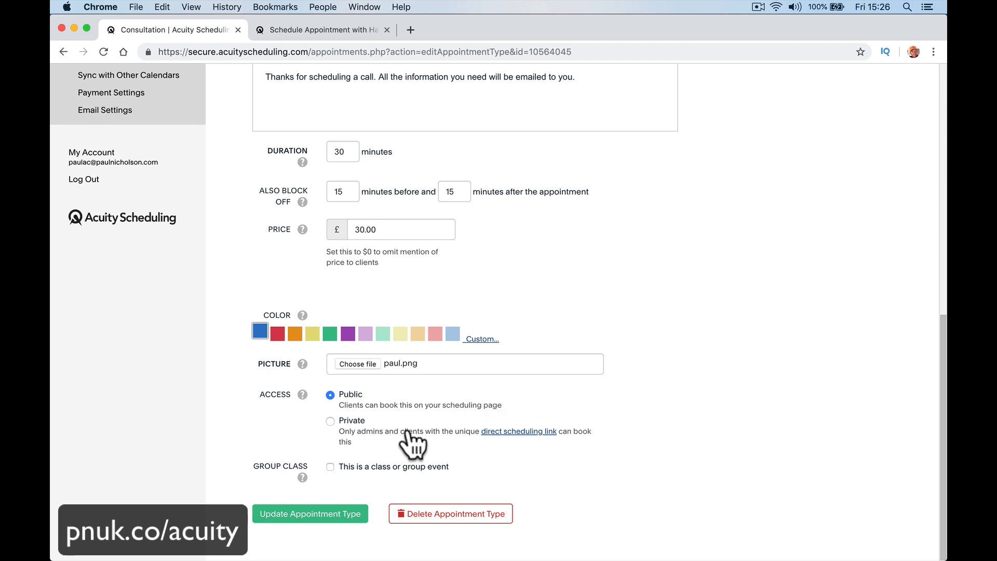
Try the private access and class or group event options, returning to public access with the group option off
left_click(330, 421)
left_click(330, 396)
left_click(331, 467)
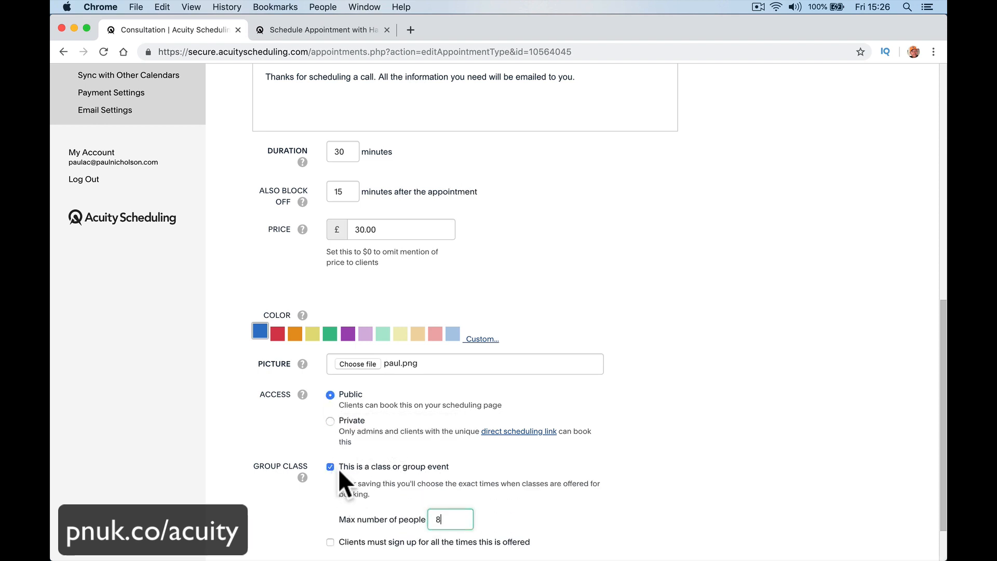
scroll(356, 474, "down", 2)
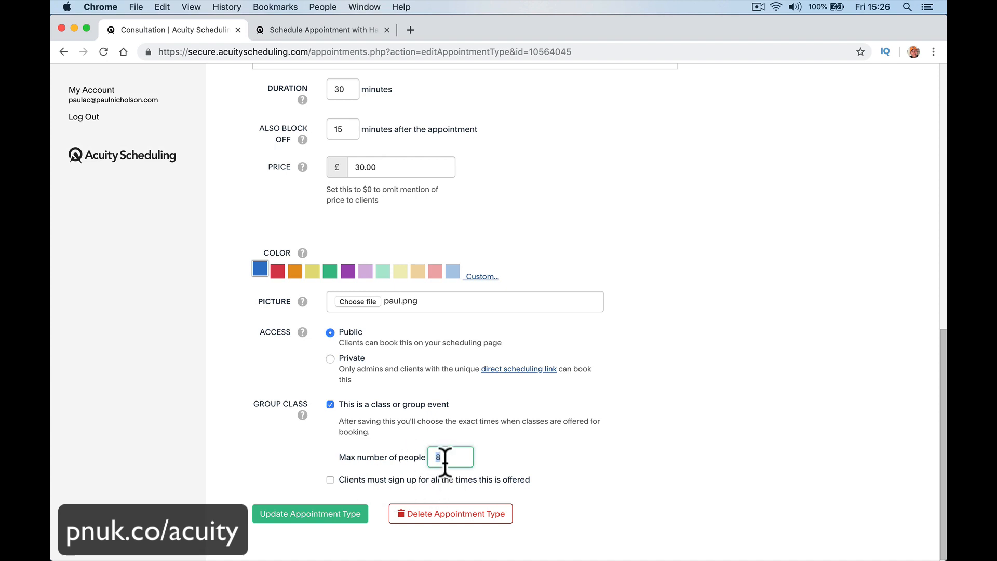
left_click(331, 405)
Save the appointment type and check how it appears on the general client scheduling page, closing that page again
left_click(332, 514)
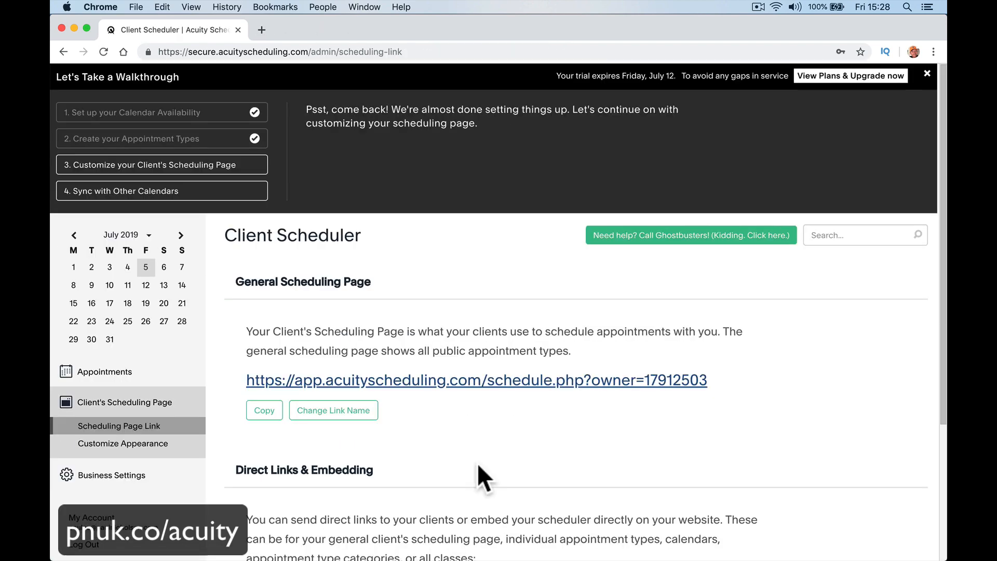
left_click(454, 381)
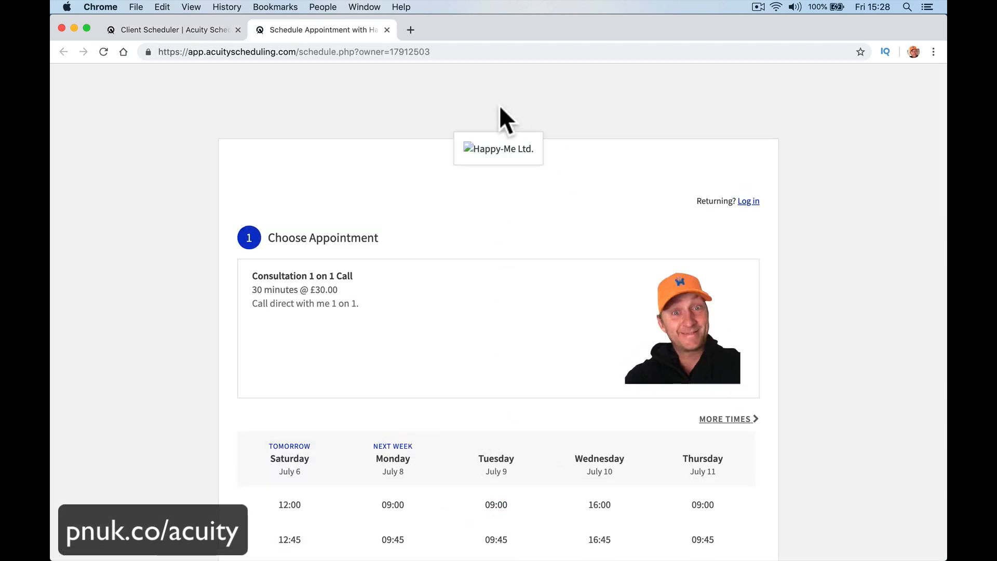
left_click(386, 29)
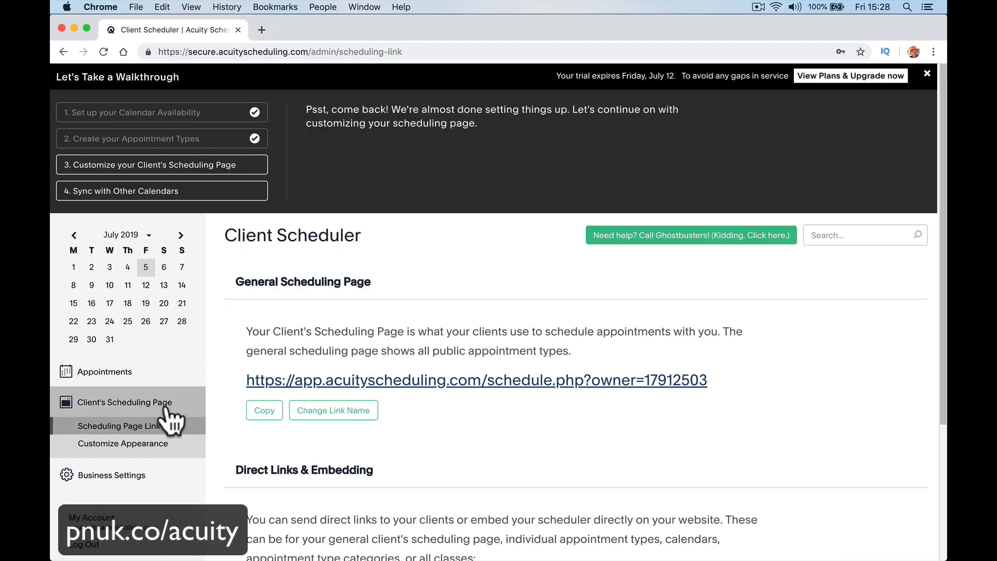
In the appearance customization, change the business logo to Happy-Me Coach.png from the Happy Me folder within the website documents
left_click(155, 444)
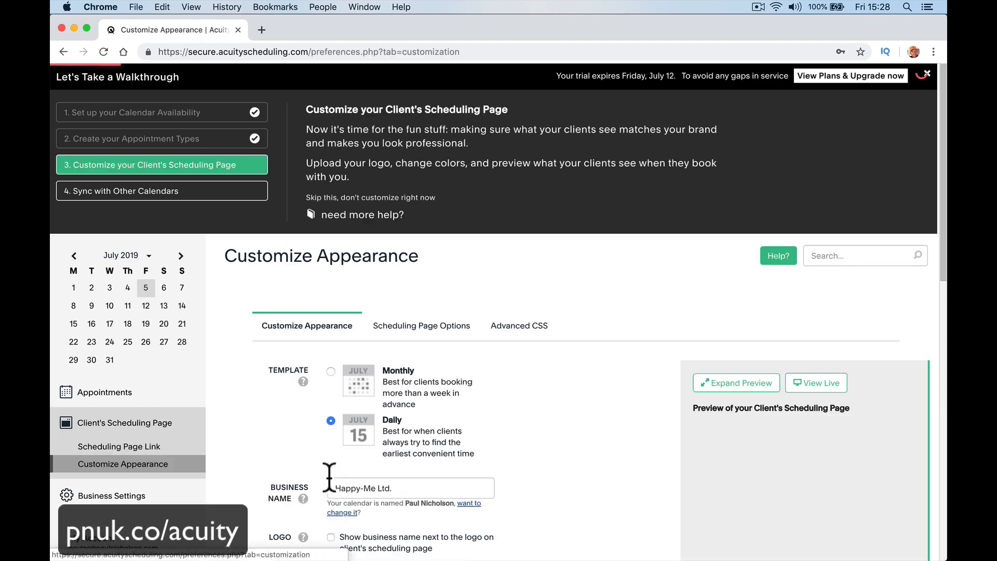
scroll(329, 475, "down", 3)
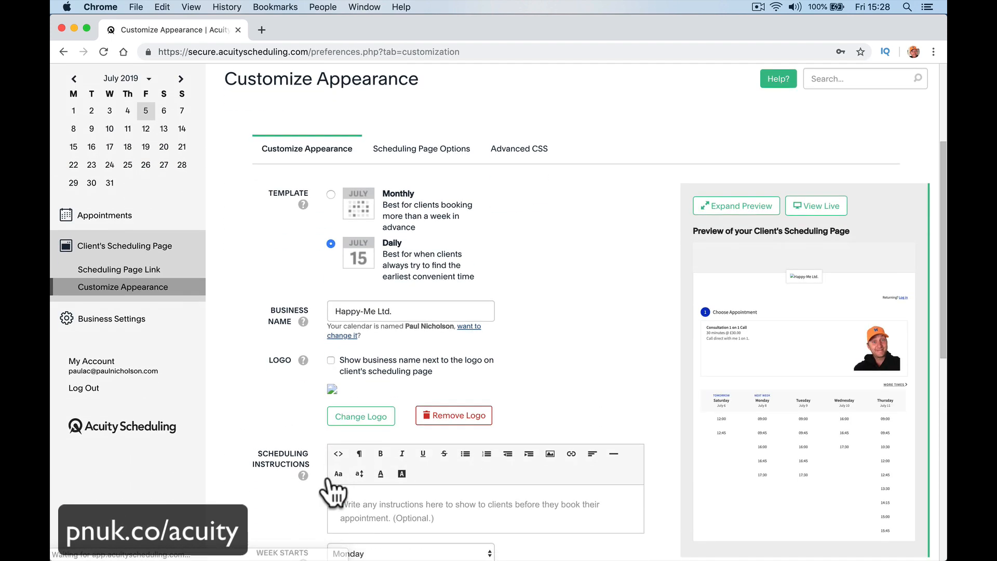
left_click(345, 415)
left_click(350, 407)
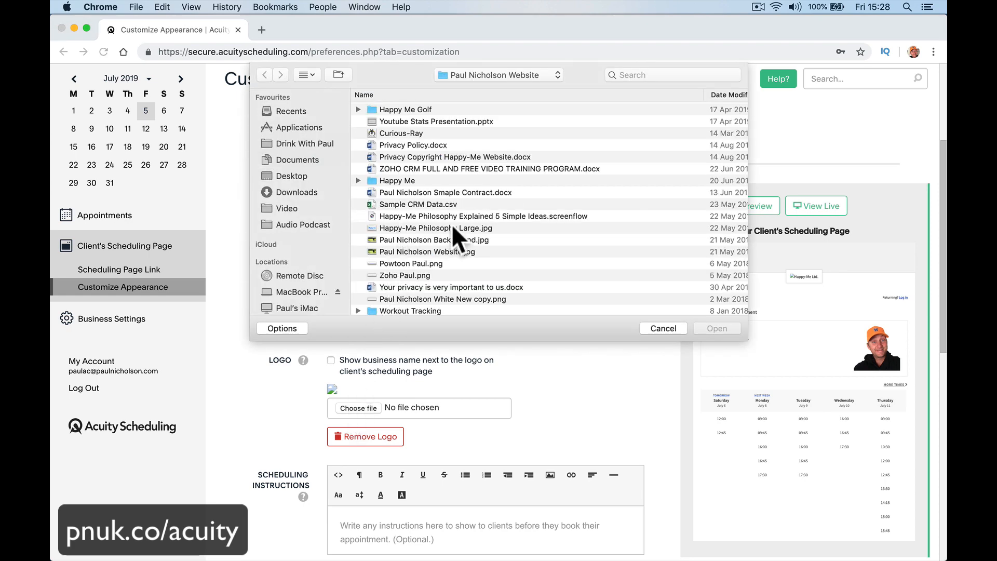
scroll(453, 229, "down", 8)
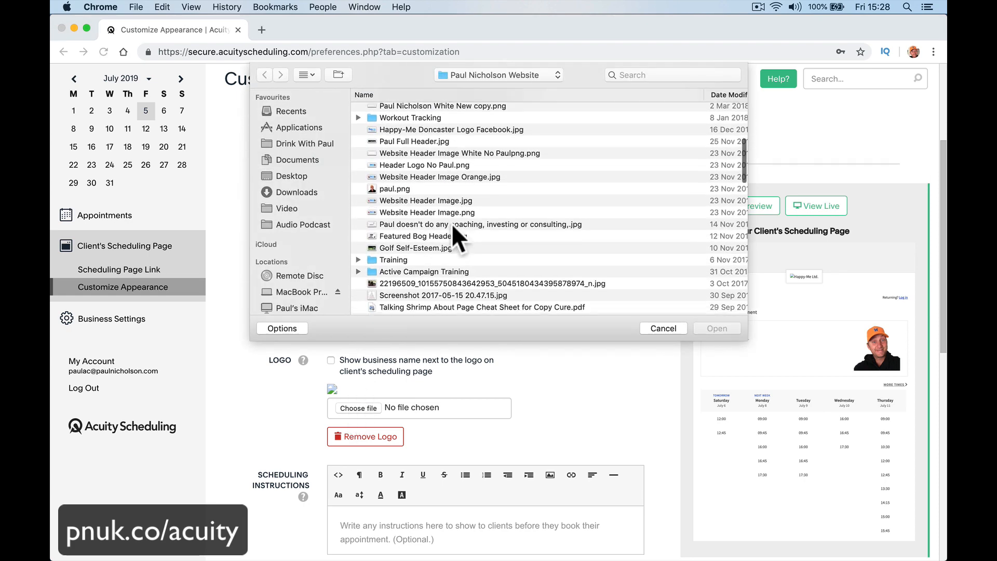
scroll(450, 223, "down", 12)
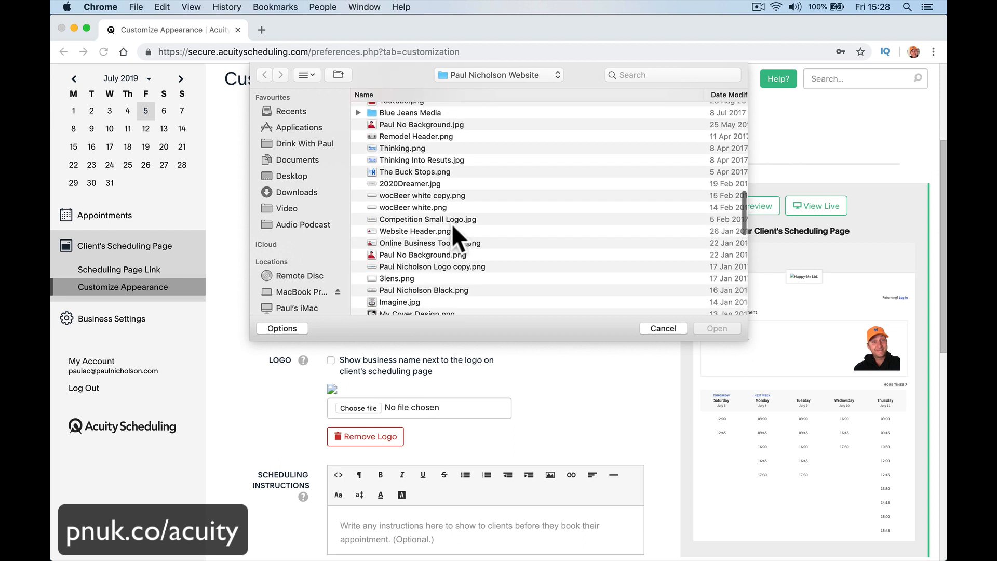
scroll(452, 226, "down", 12)
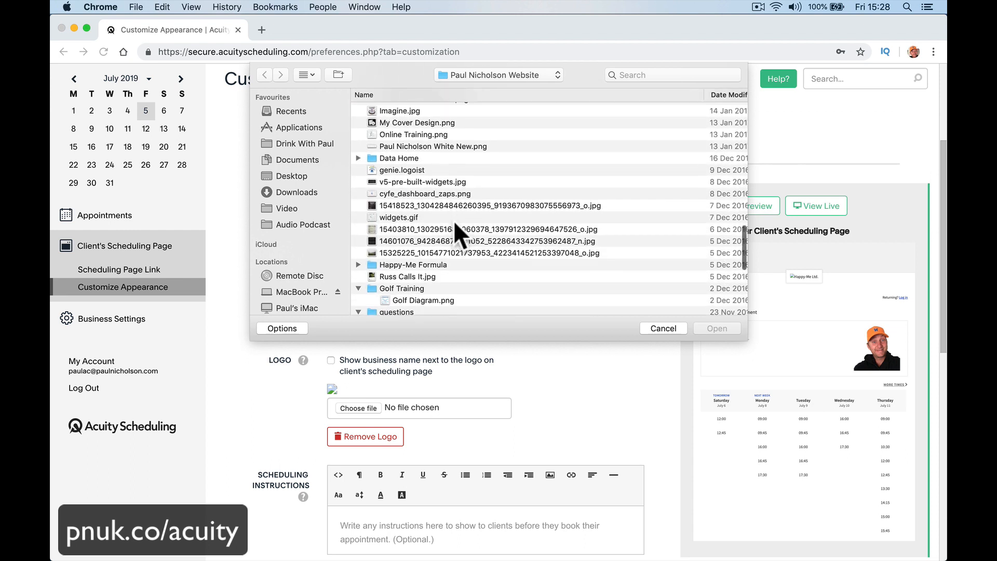
scroll(454, 224, "down", 5)
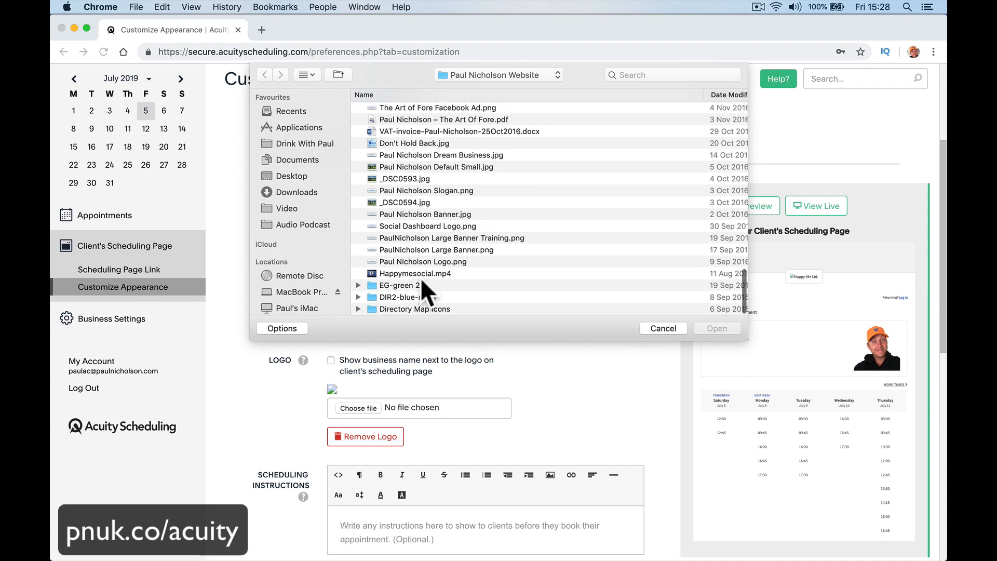
scroll(423, 285, "up", 15)
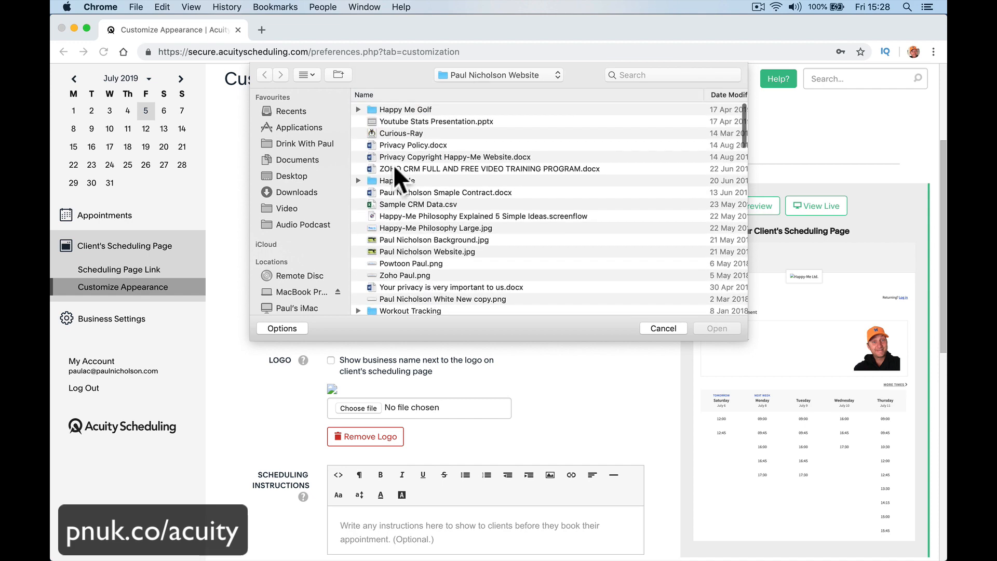
left_click(358, 181)
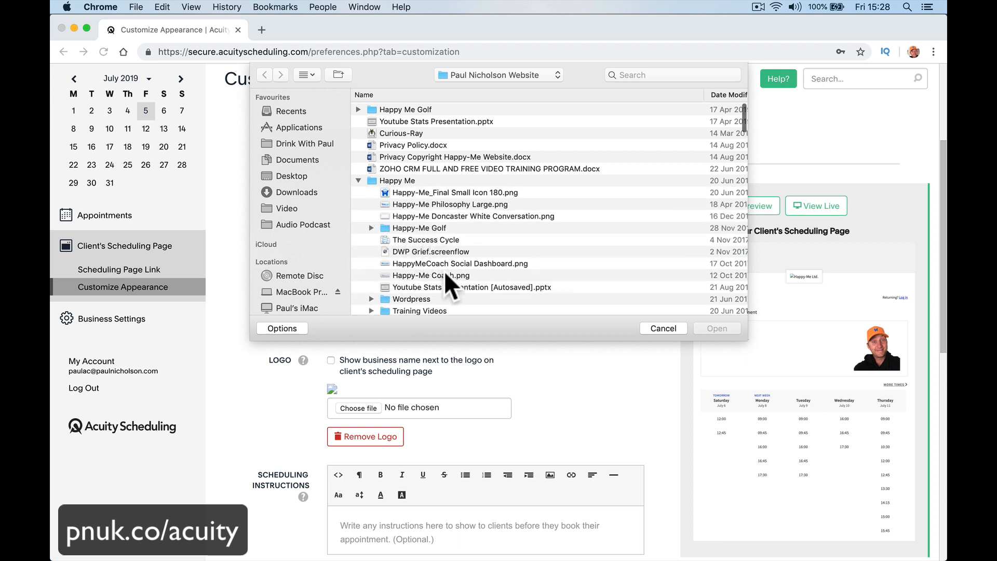
scroll(446, 280, "down", 5)
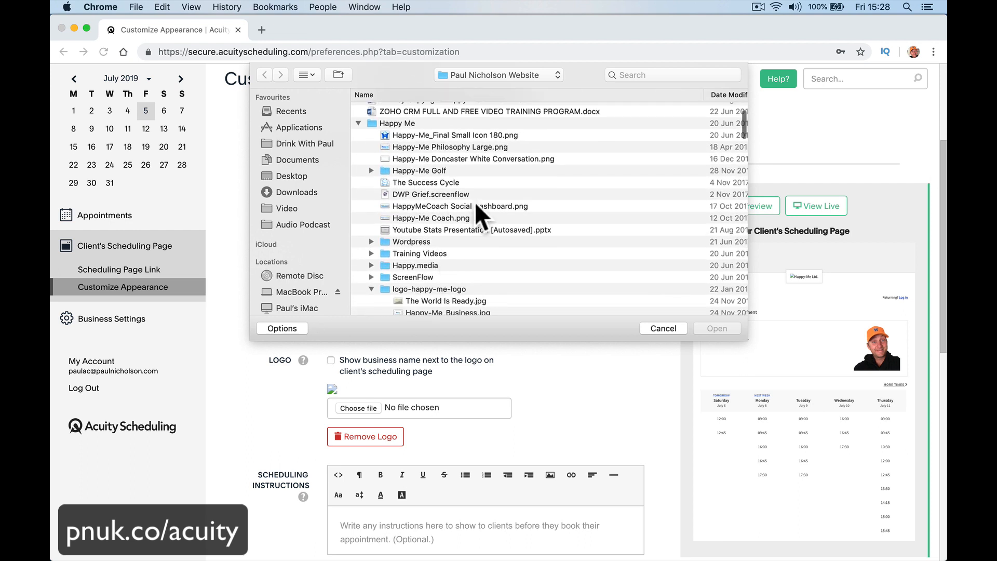
double_click(457, 218)
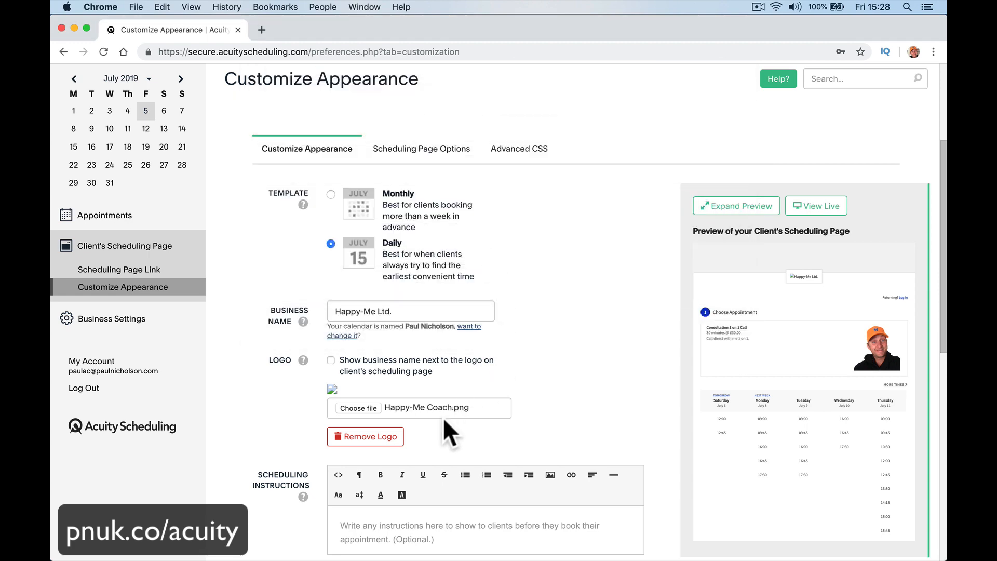
Save the appearance changes and check the logo on the general client scheduling page, closing that page again
scroll(446, 431, "down", 8)
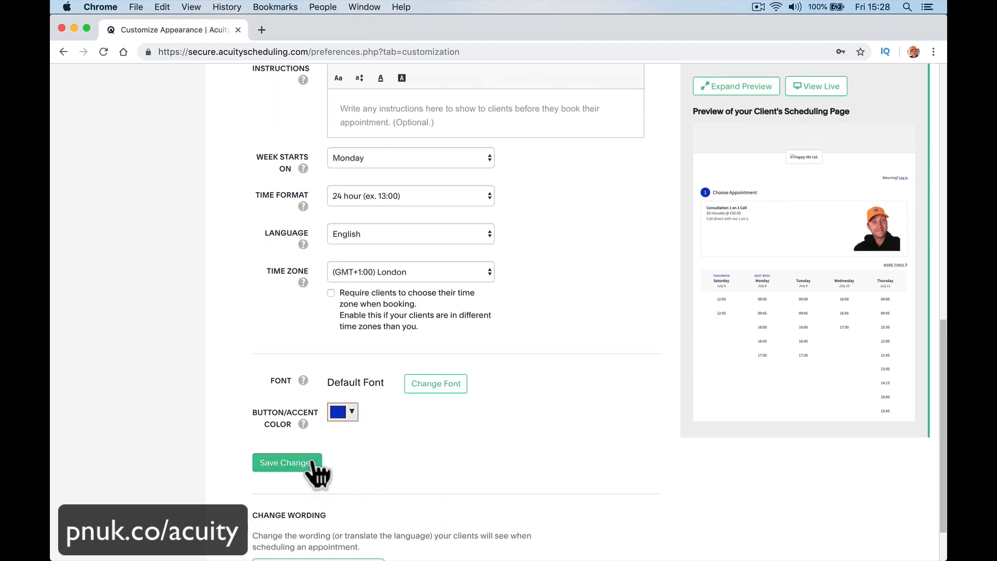
left_click(313, 462)
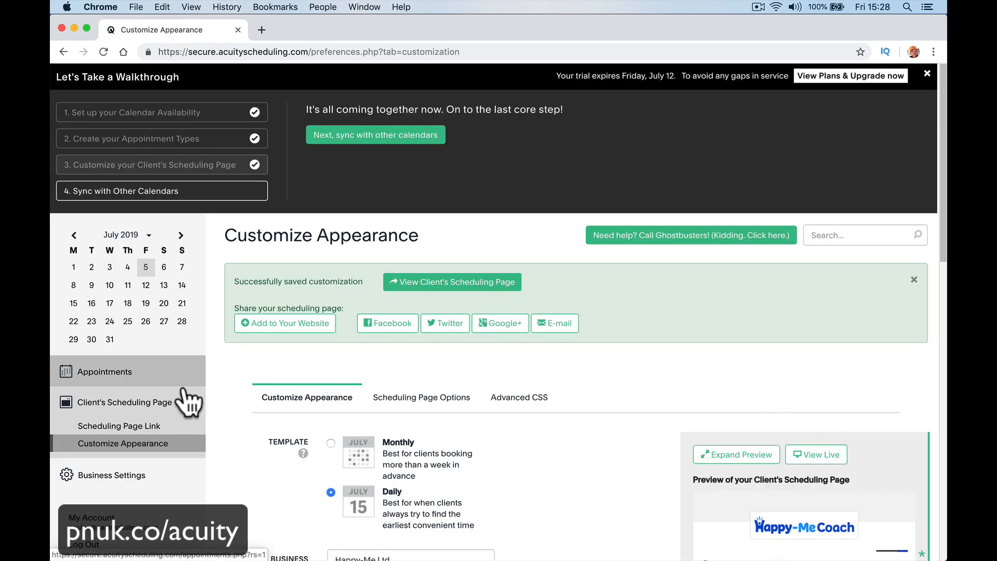
left_click(150, 425)
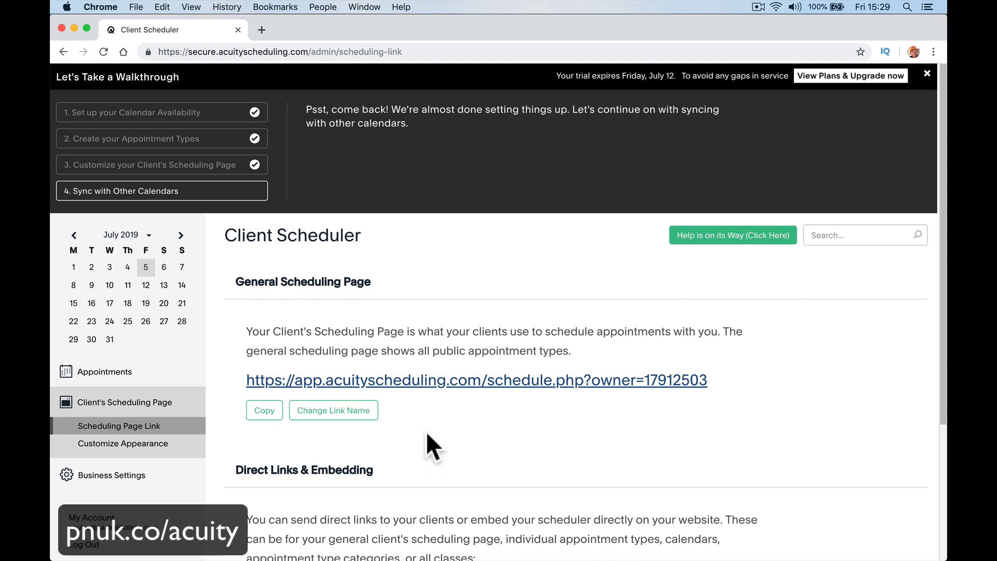
left_click(420, 381)
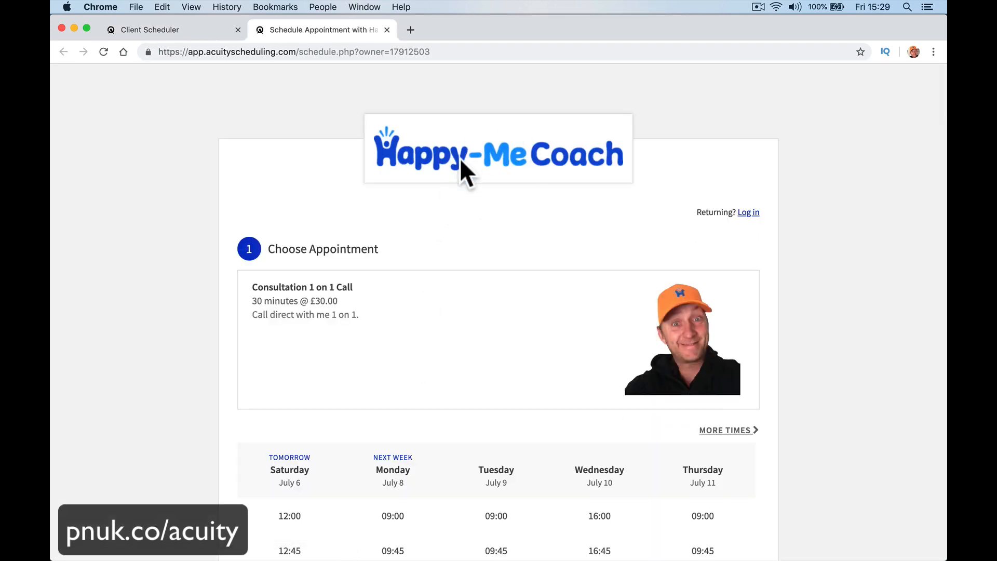
left_click(387, 29)
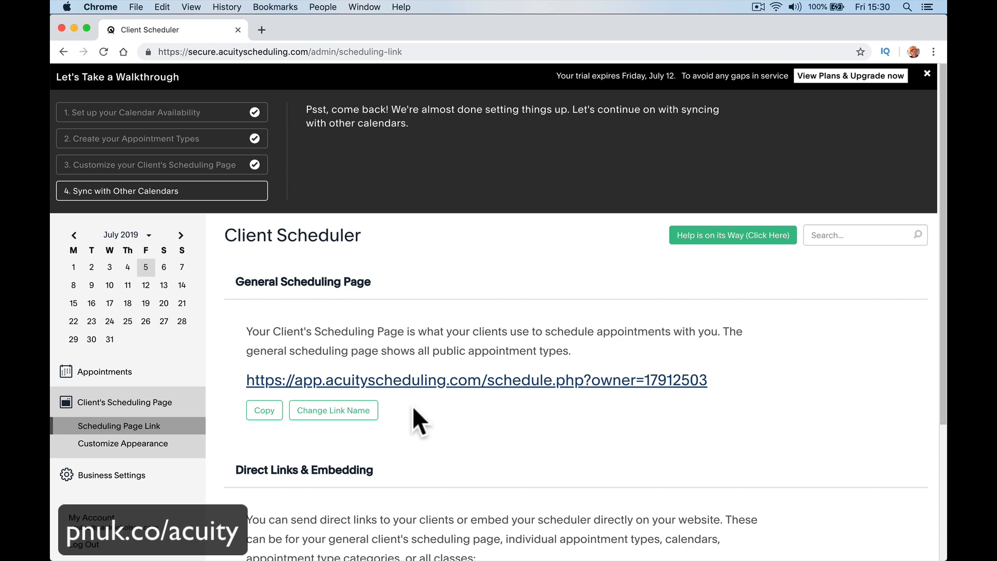
Save a custom scheduling link name made of the owner's full name plus "coach", and check the page at that address, closing it again
left_click(310, 419)
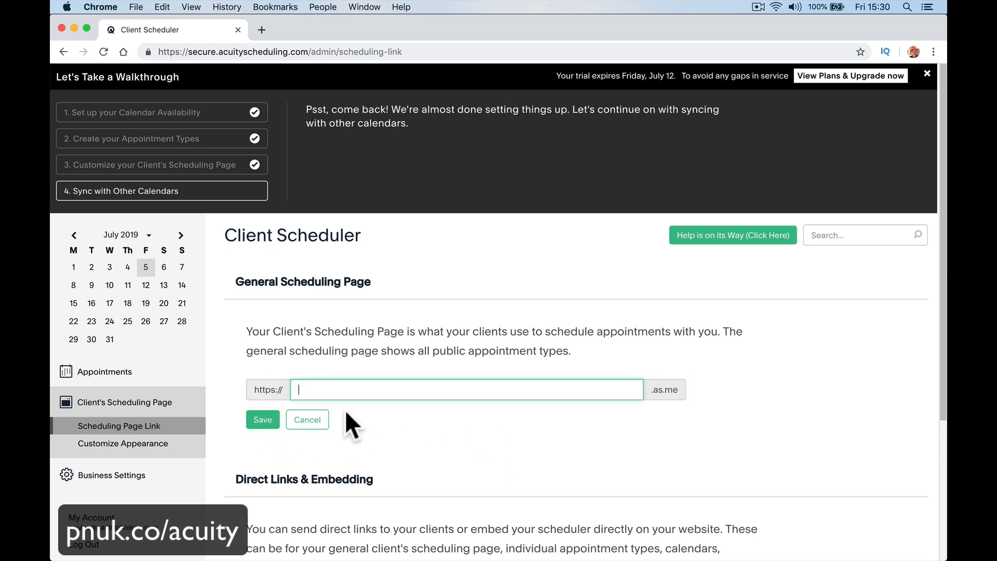
type("paulnicholson")
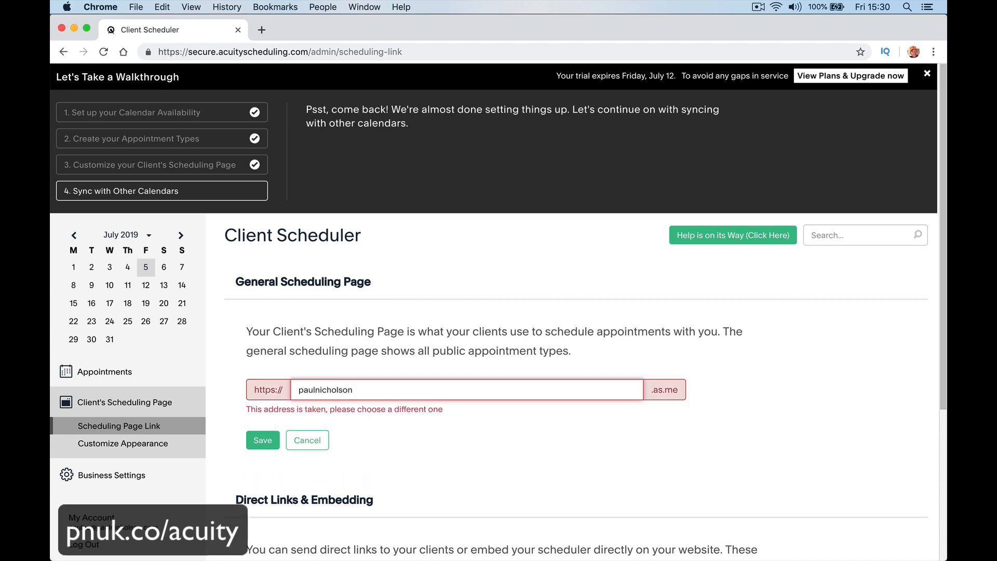
type("coach")
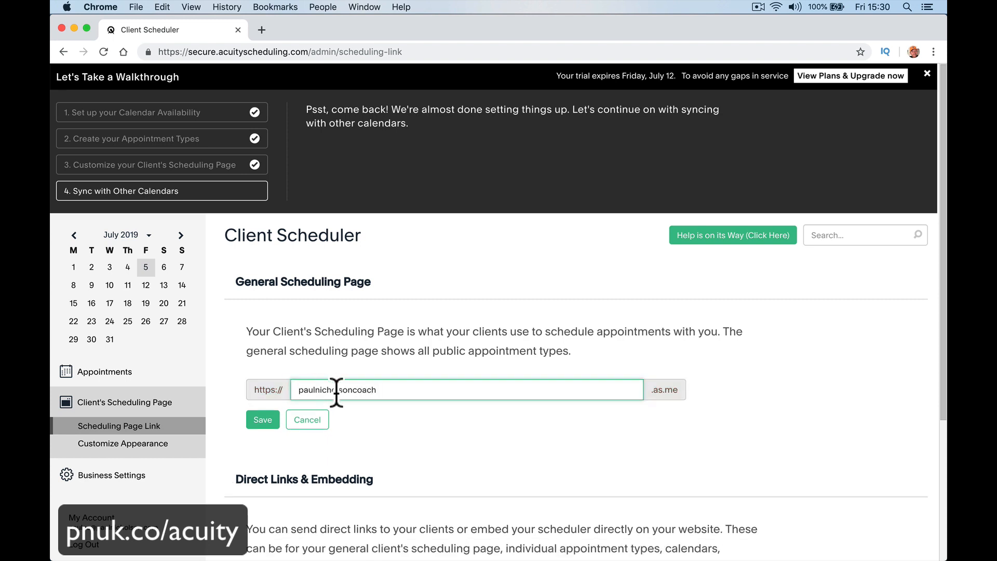
left_click(267, 421)
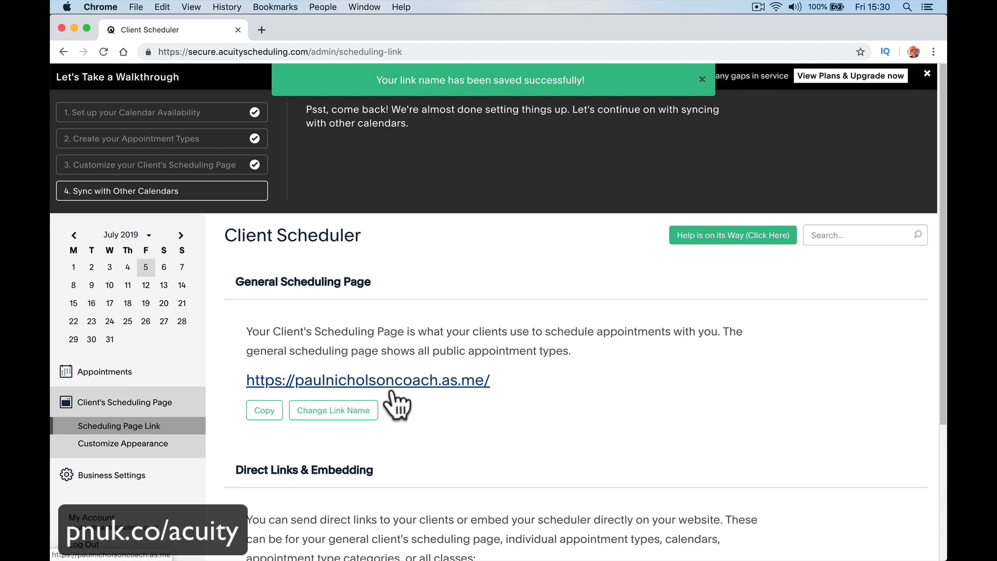
left_click(441, 391)
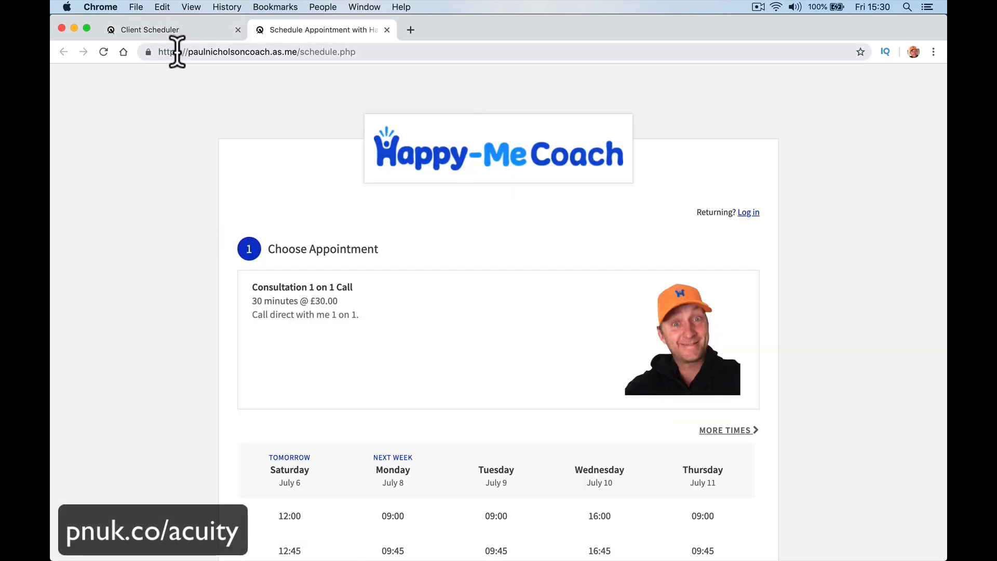
left_click_drag(176, 52, 297, 52)
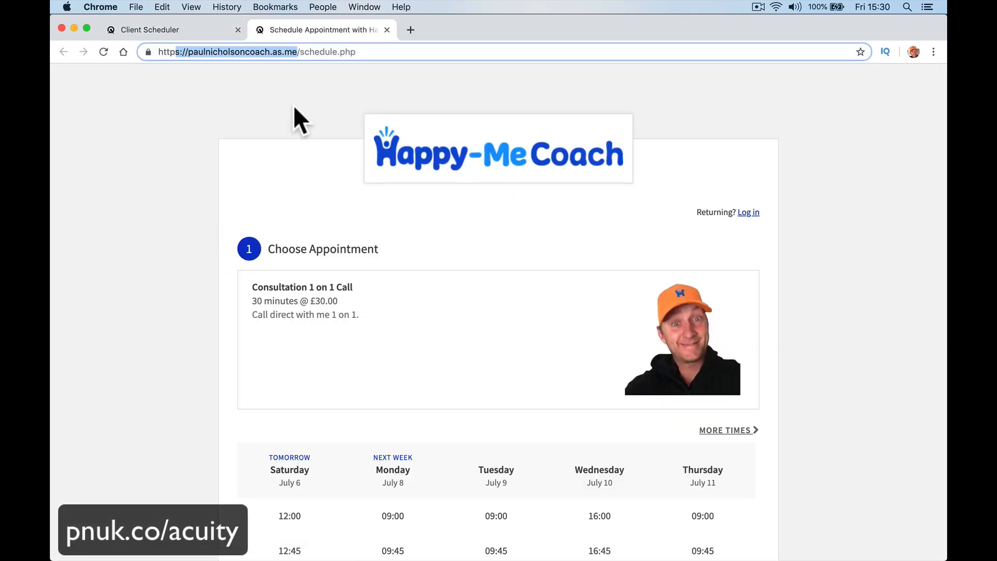
left_click(384, 28)
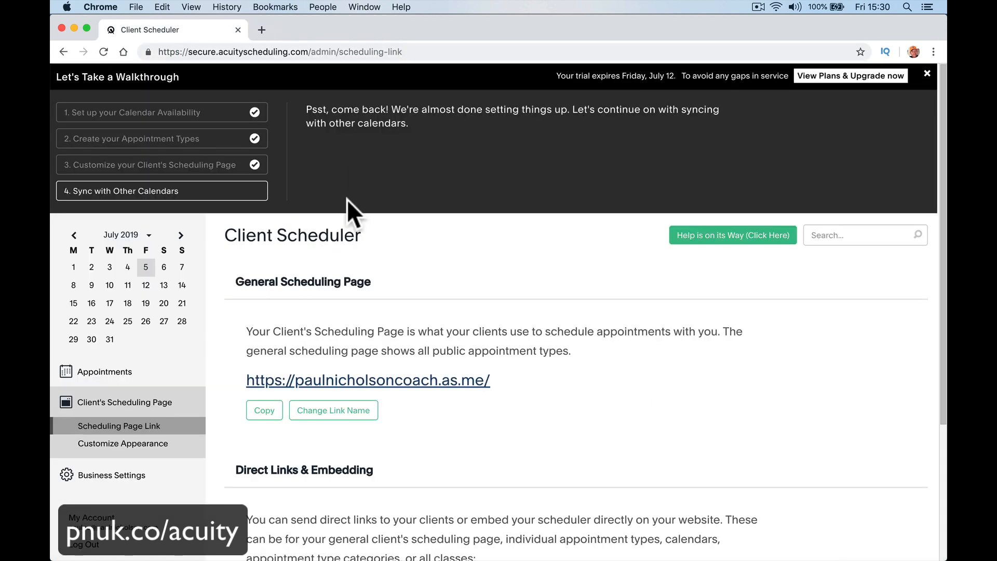
Shorten the scheduling link name to the owner's first name plus "nico", save it, and check the page it opens, closing it again
left_click(343, 409)
left_click_drag(322, 389, 445, 393)
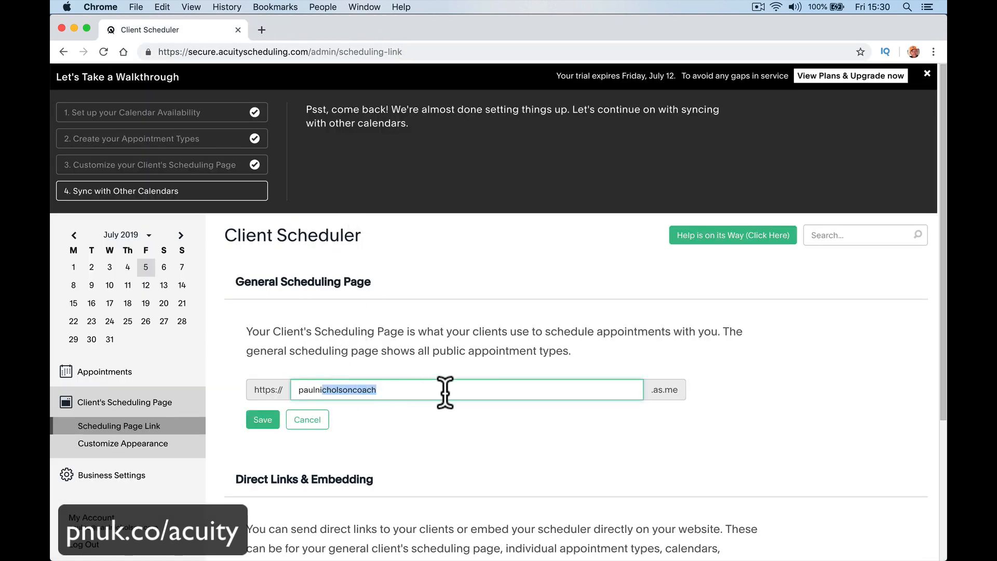
type("co")
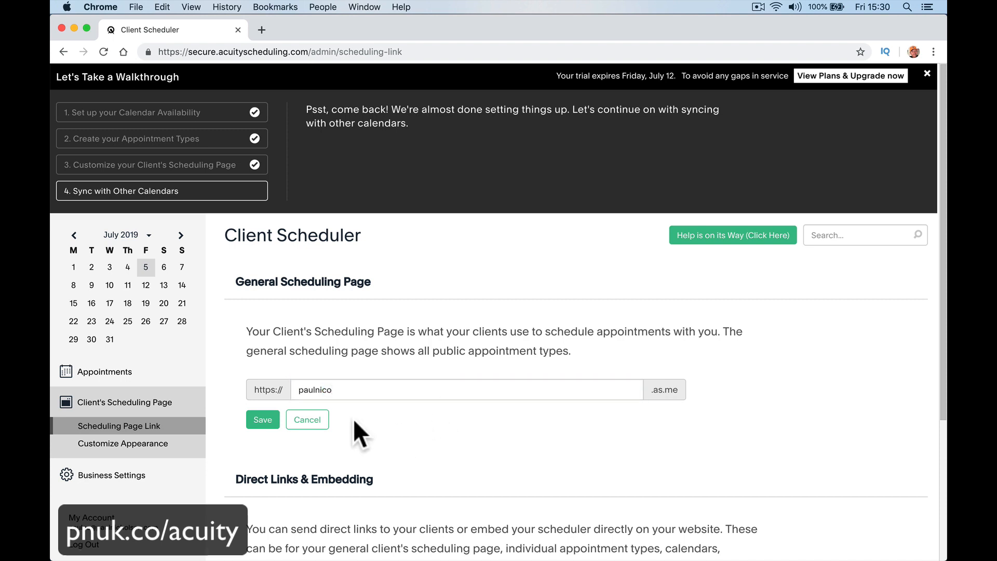
left_click(262, 420)
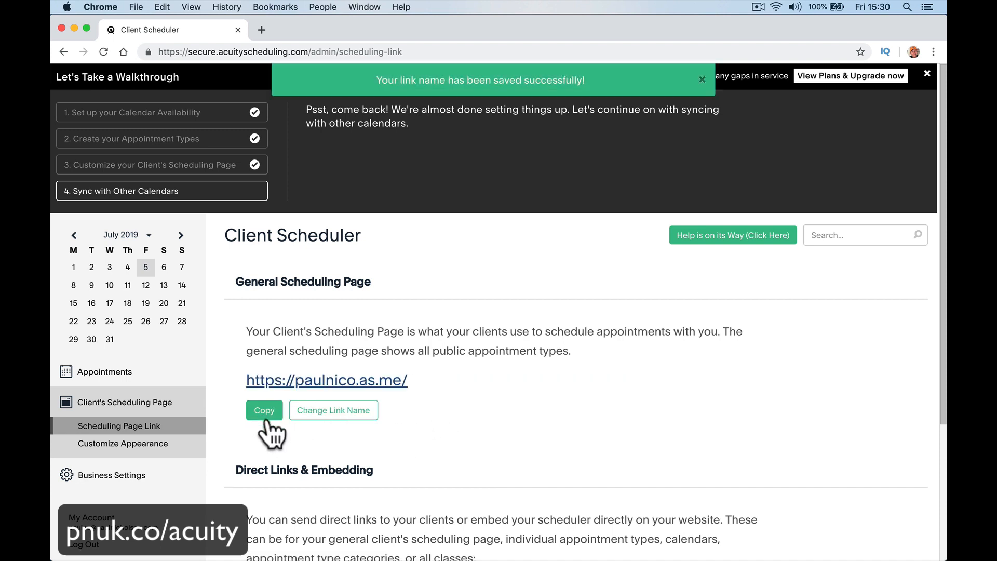
left_click(361, 386)
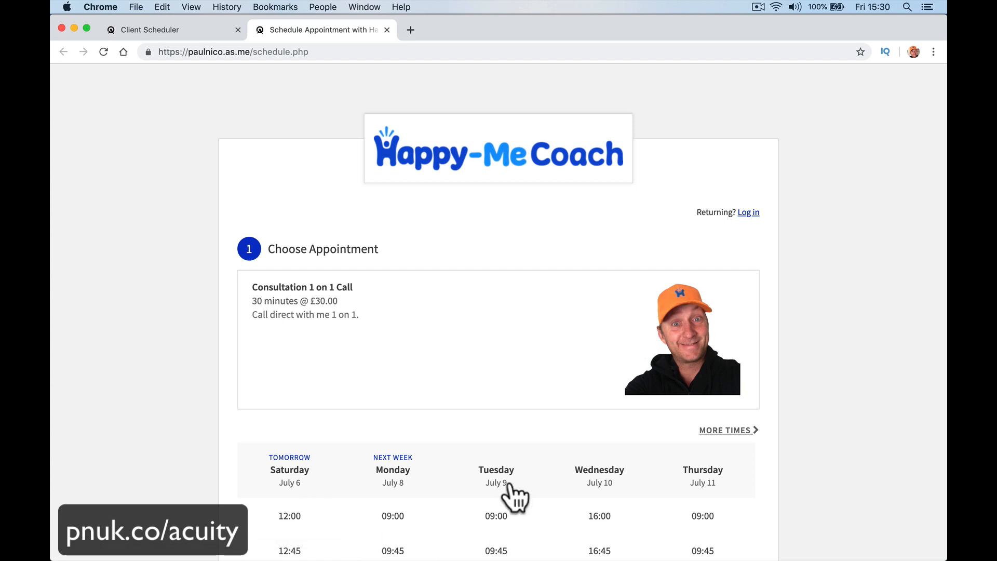
left_click_drag(165, 52, 302, 71)
key("super+w")
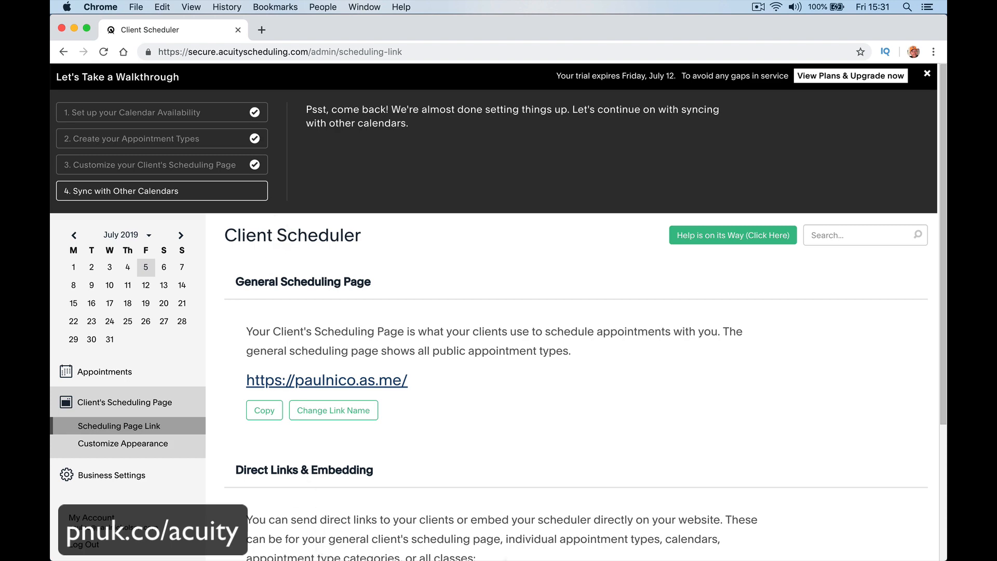
Switch to Safari and try to open the as.me address made of the owner's first name plus "nicho"
left_click(451, 540)
type("p")
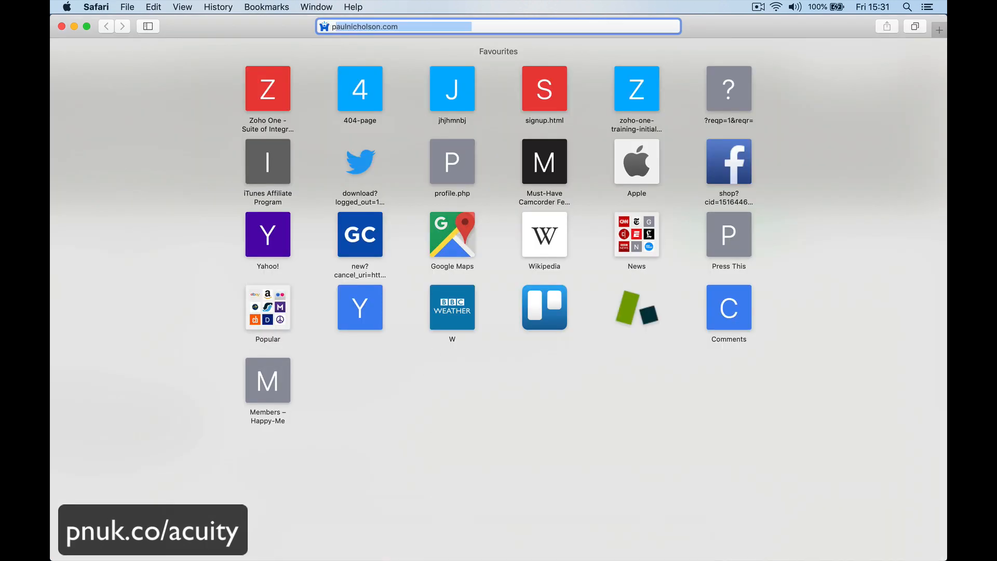
type("aulnicho.")
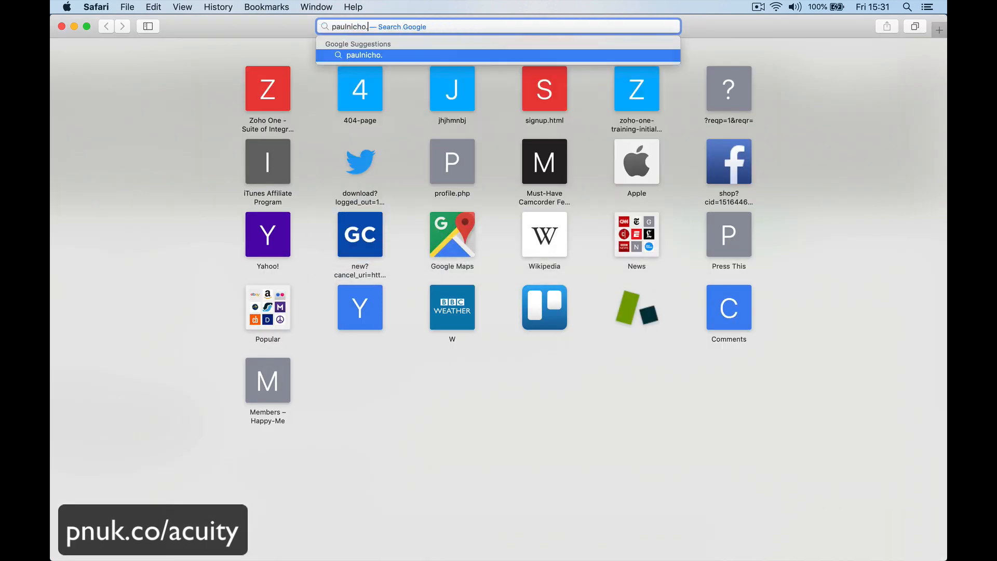
type("as.me")
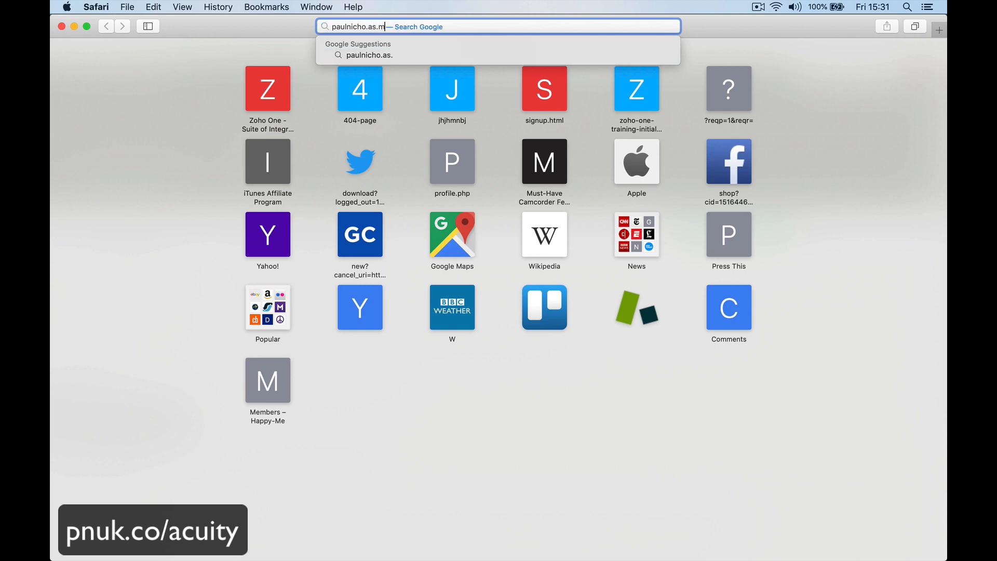
key("Return")
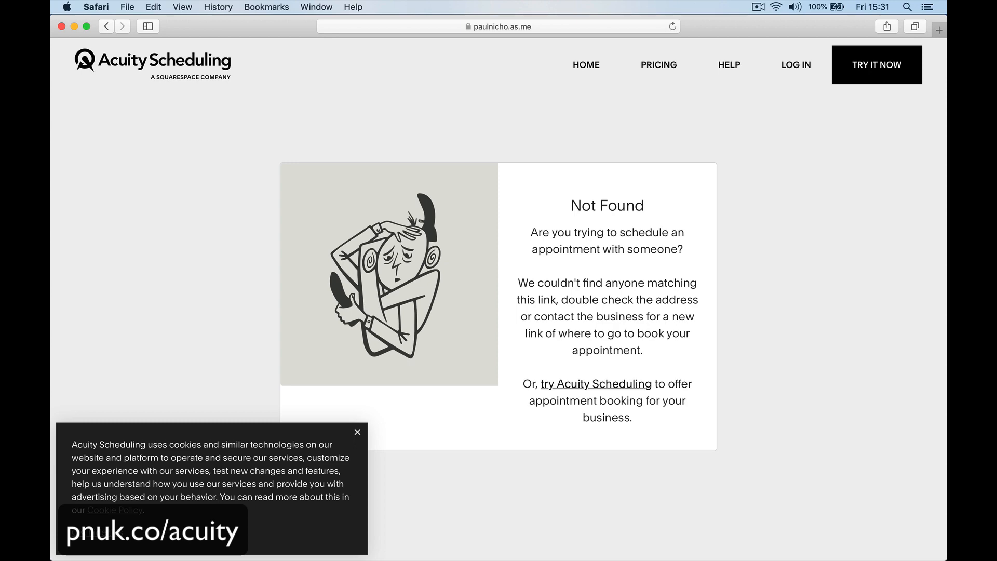
Correct the address to the saved link name ending in "nico" before .as.me and look over the bookable appointment times
left_click(501, 26)
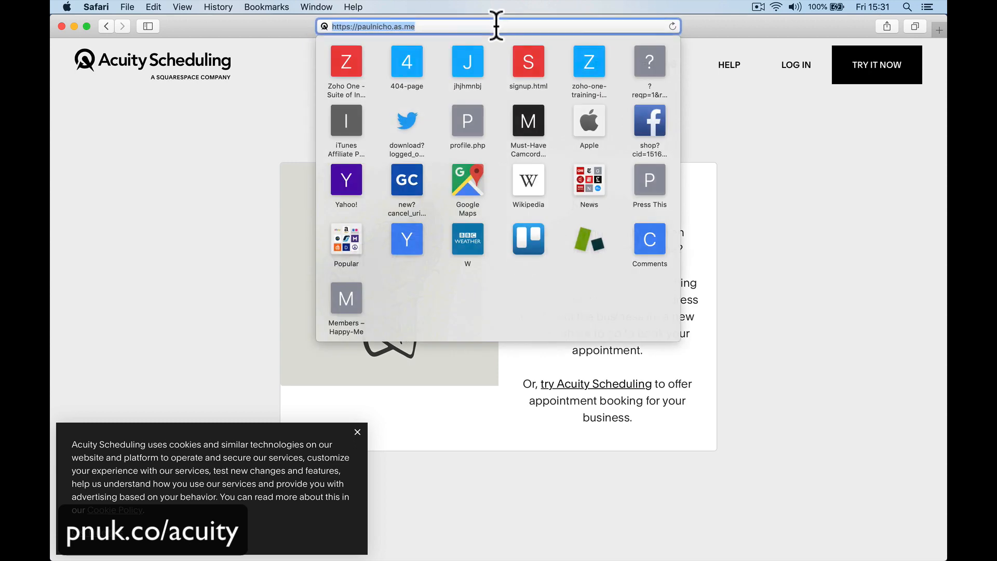
key("Return")
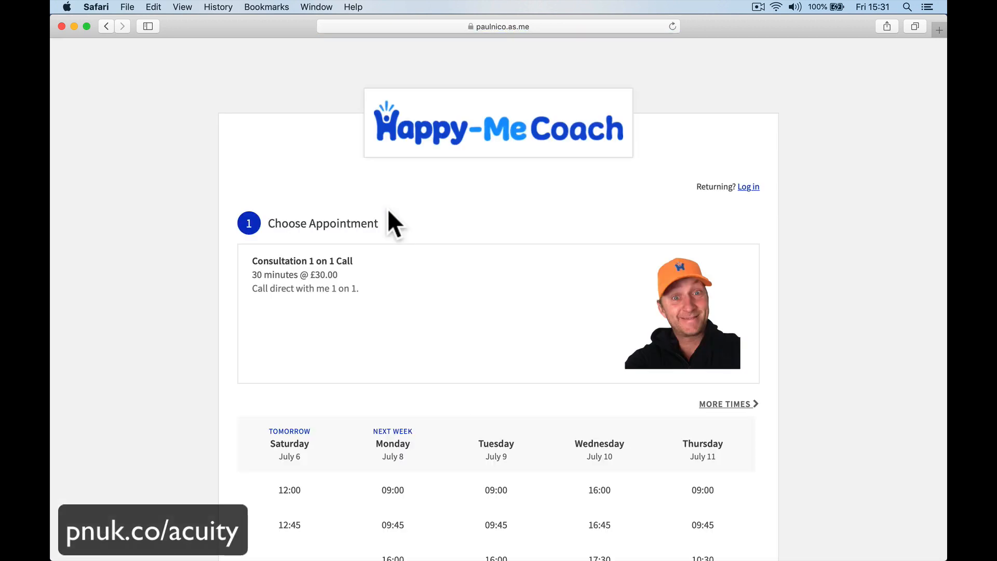
scroll(430, 267, "down", 5)
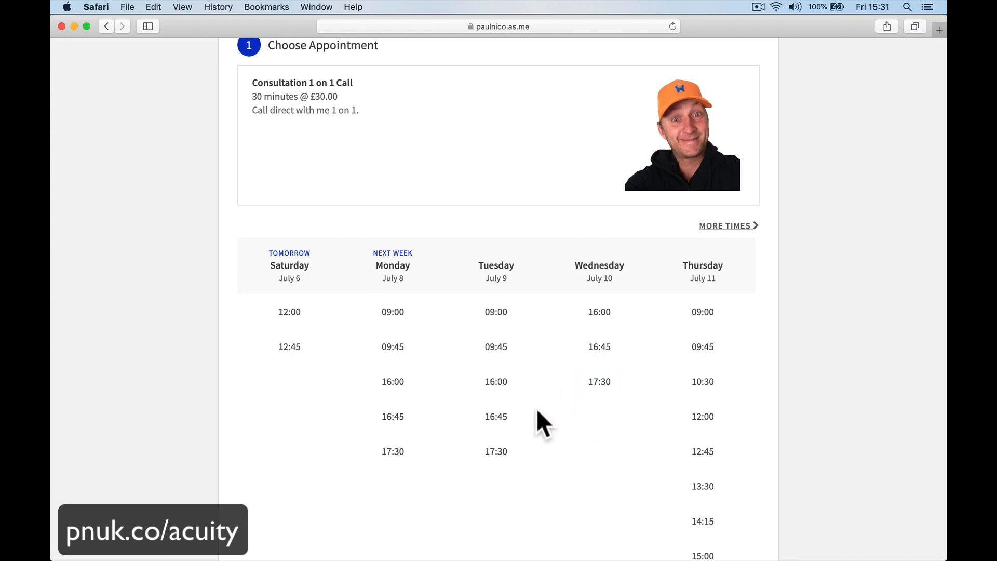
Select the 09:45 slot on Tuesday, July 9 for the Consultation 1 on 1 Call and continue to the client information form
scroll(637, 467, "down", 3)
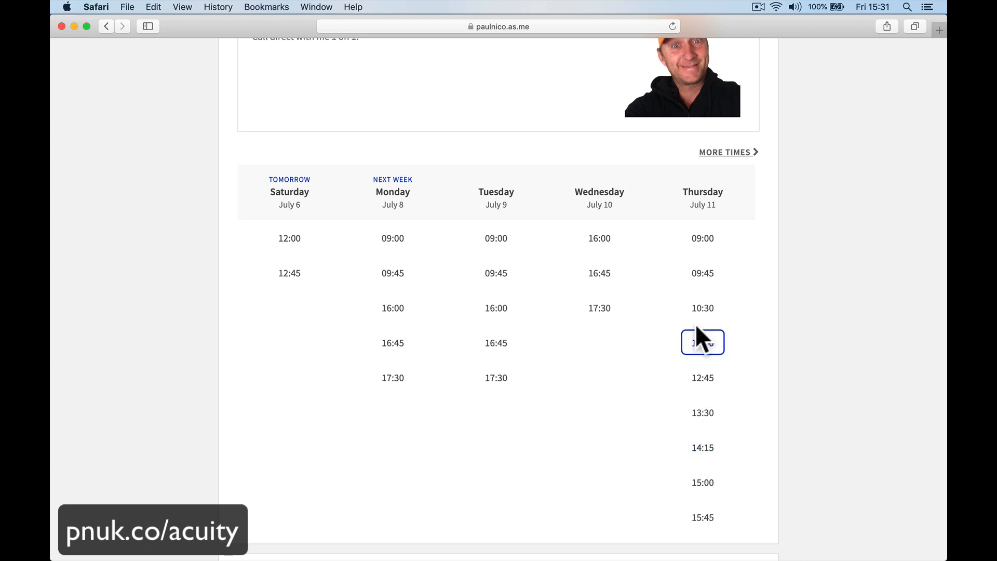
scroll(531, 432, "up", 5)
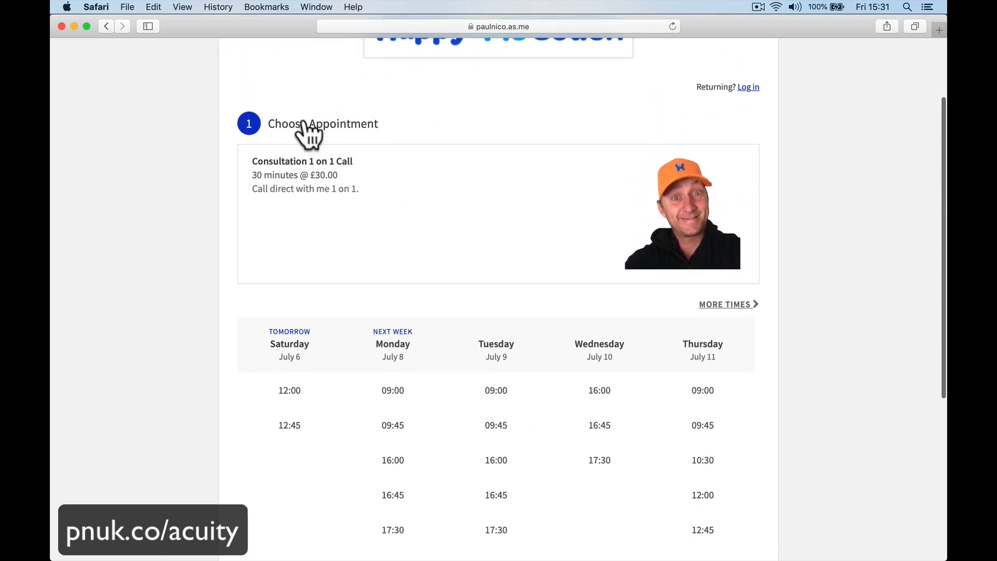
left_click(361, 179)
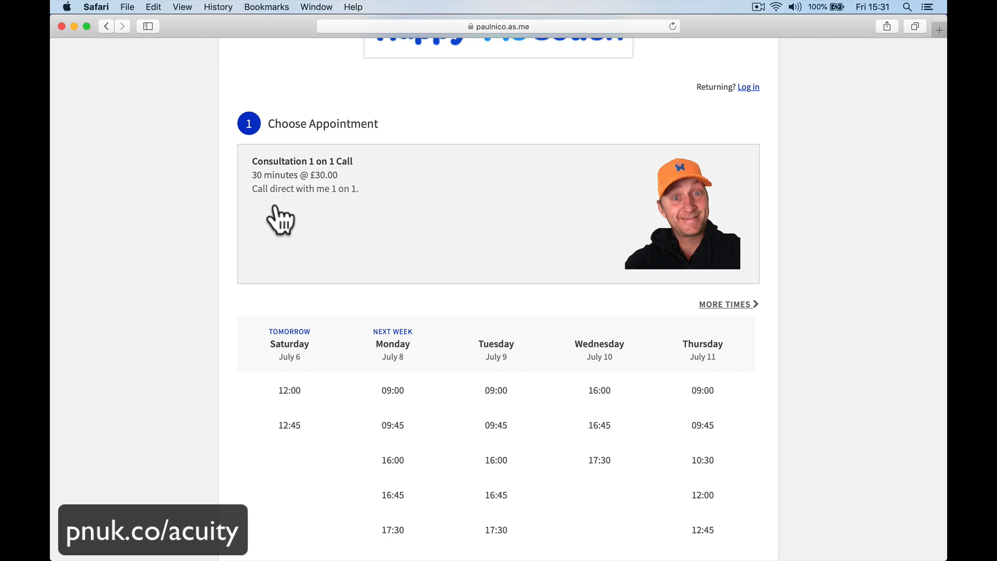
scroll(415, 226, "down", 4)
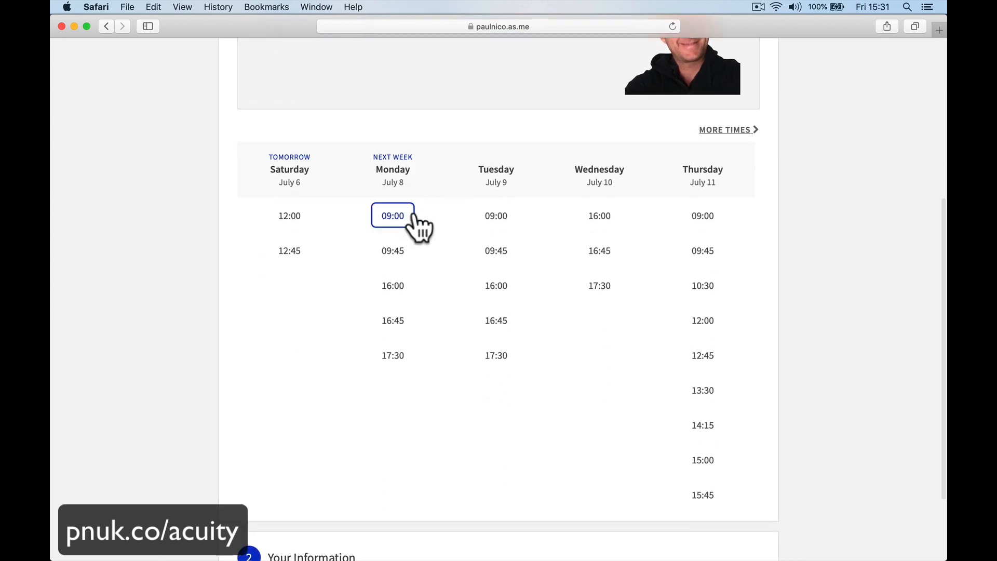
left_click(494, 254)
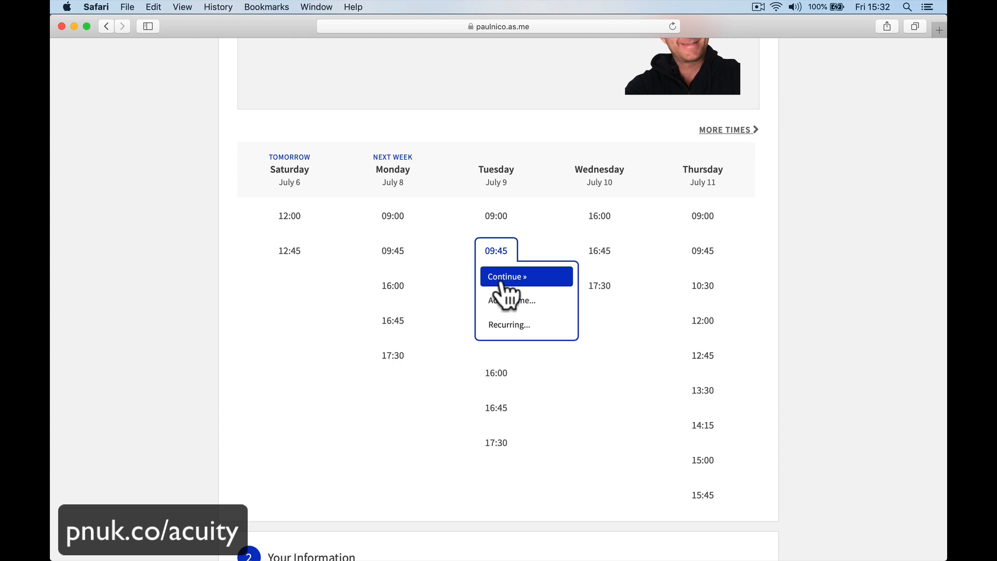
left_click(502, 284)
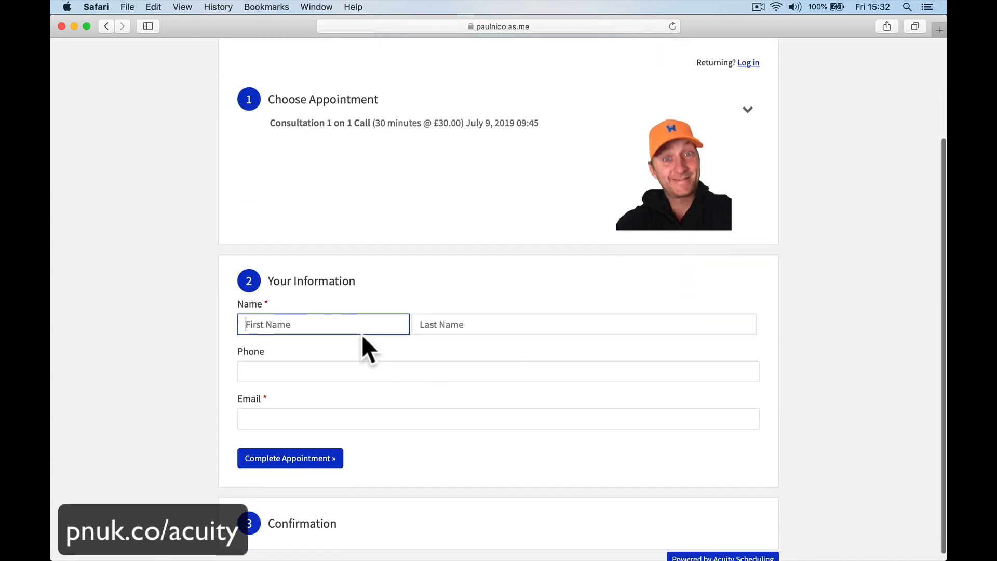
Enter the test client's first and last name in the booking form
type("PAul")
key("Tab")
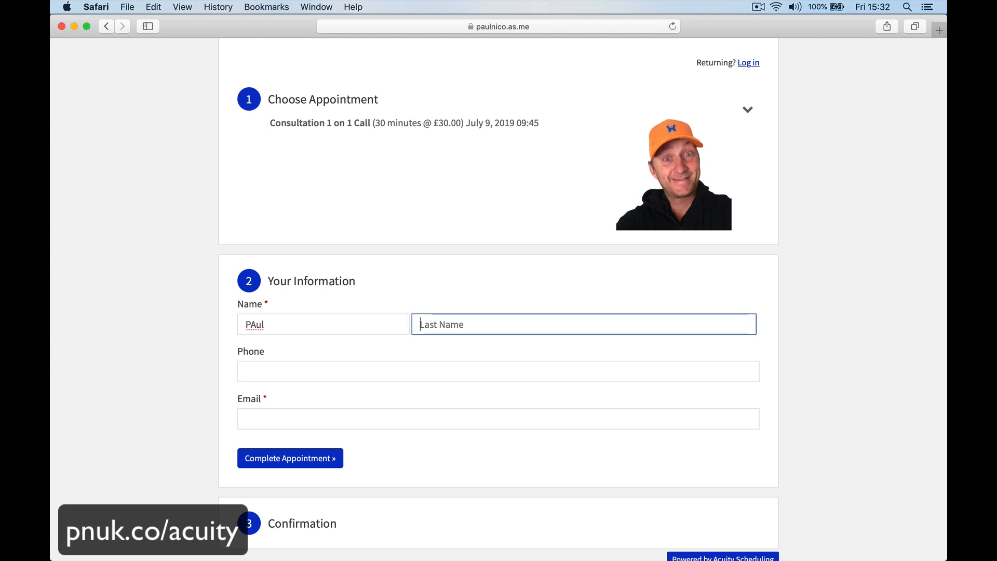
key("shift+Tab")
type("Stev")
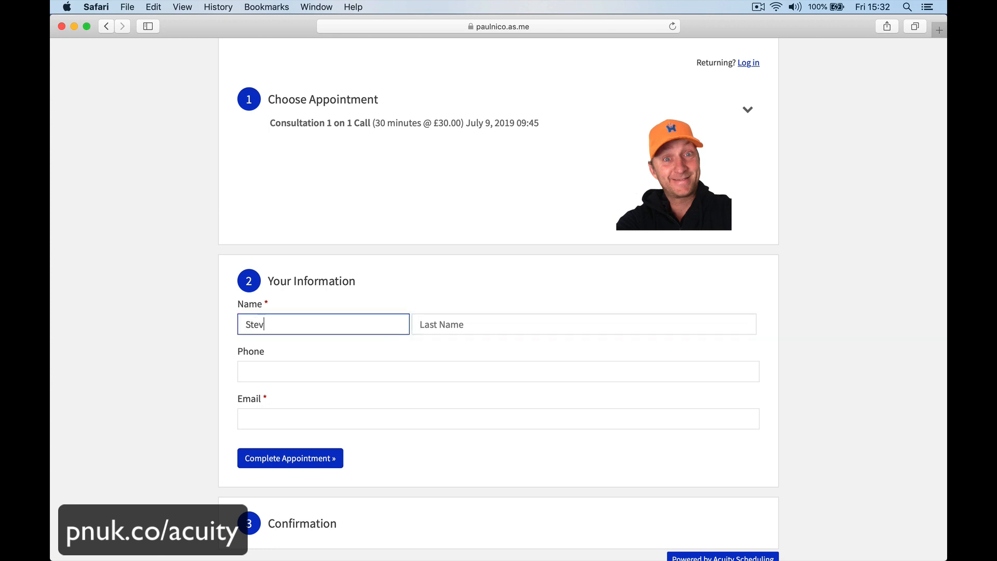
type("enb")
key("Tab")
key("Tab")
key("shift+Tab")
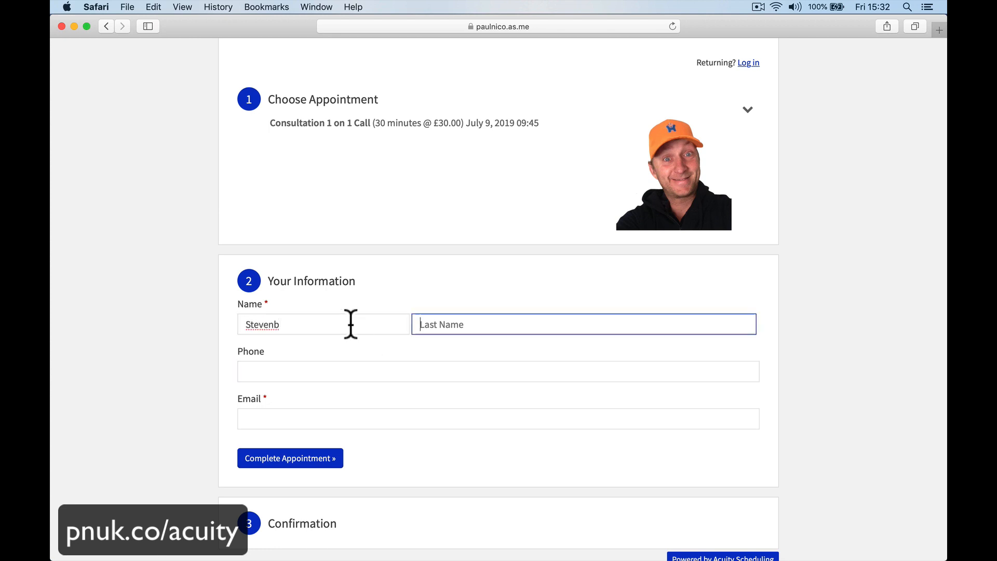
key("shift+Tab")
key("Right")
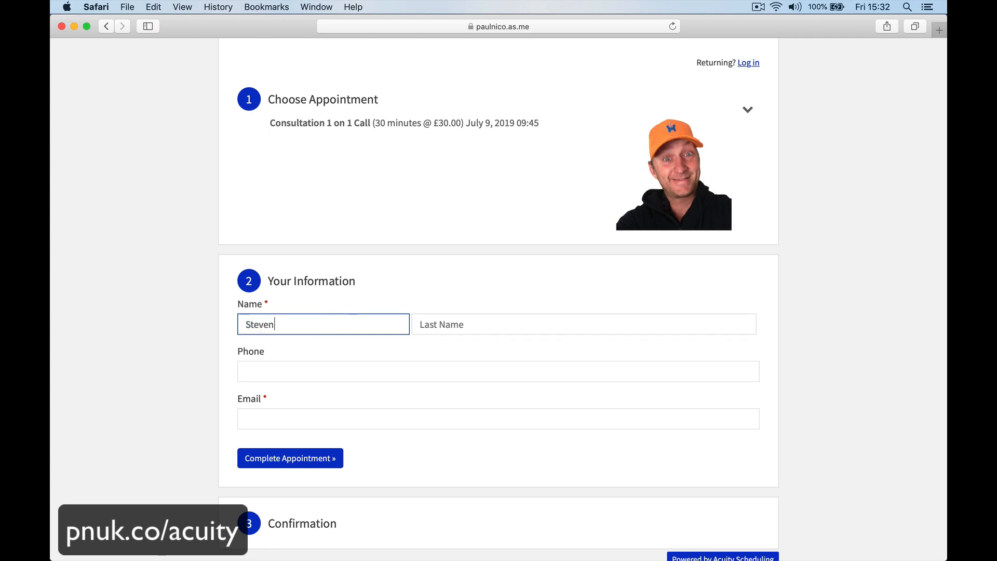
key("Tab")
type("Nicholson")
key("Tab")
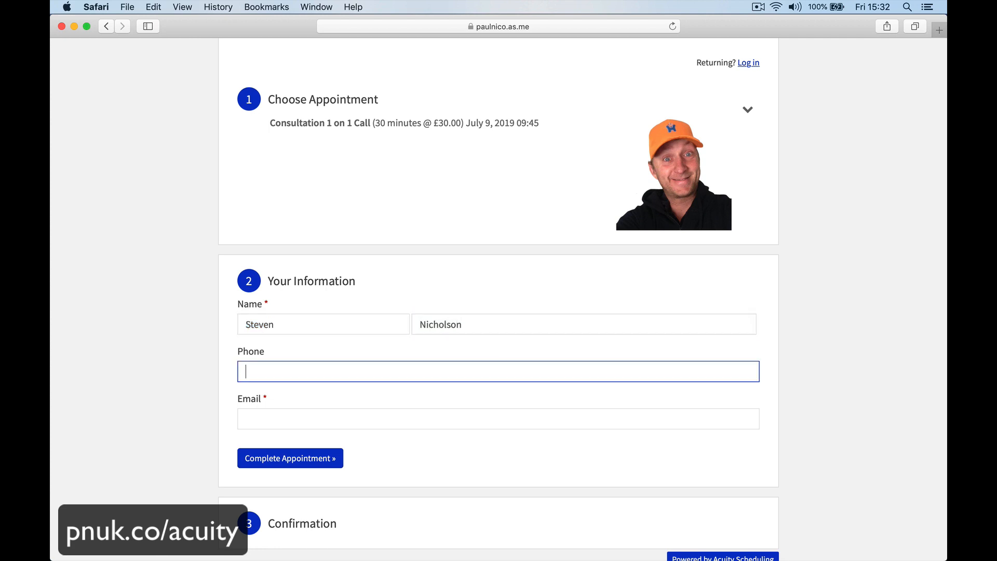
Leave the phone number blank, enter the test client's e-mail address, and complete the appointment
key("Tab")
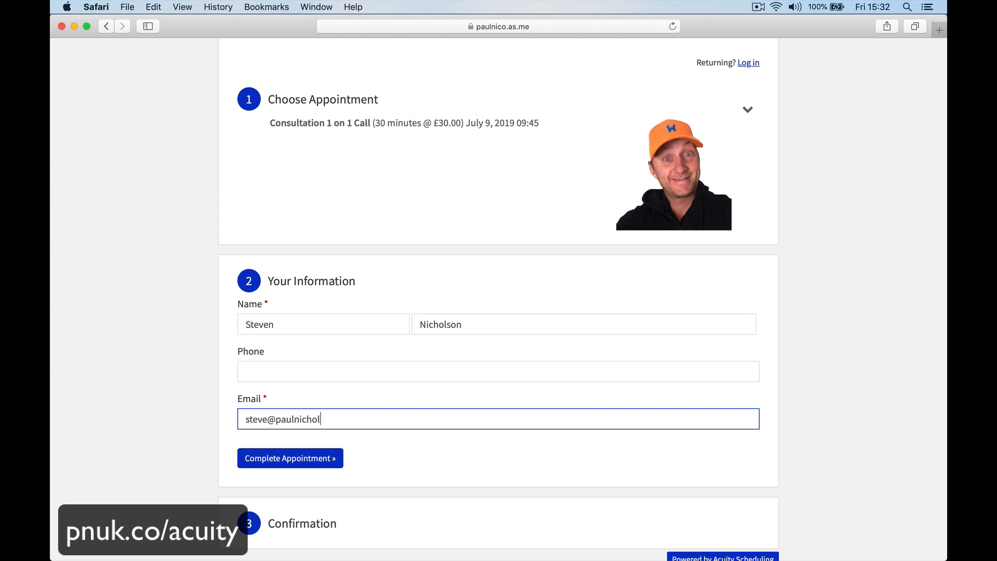
scroll(498, 301, "down", 1)
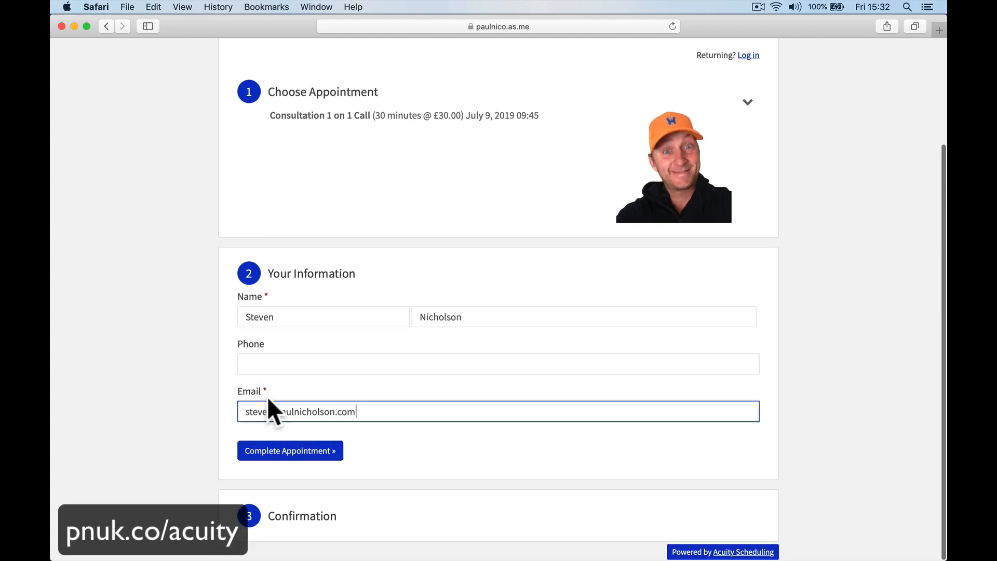
left_click(267, 450)
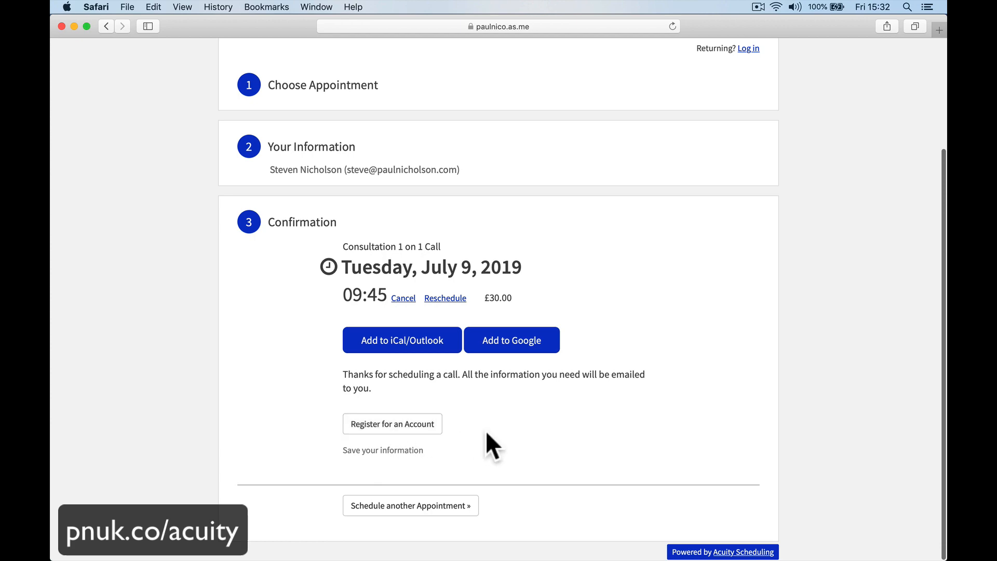
Switch to Mail and examine the new appointment confirmation from Happy-Me Ltd., including its recipient and change options
mouse_move(354, 553)
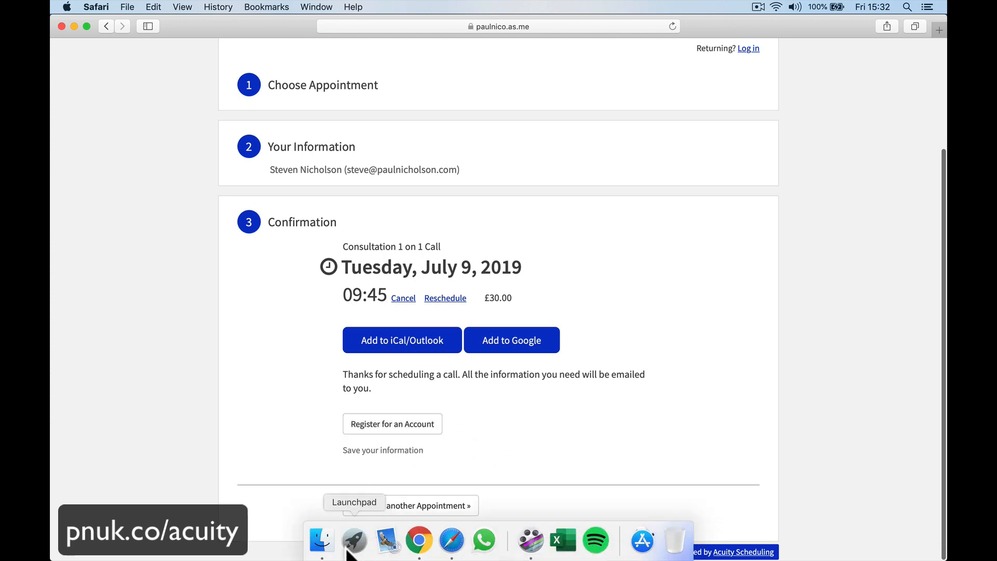
left_click(387, 541)
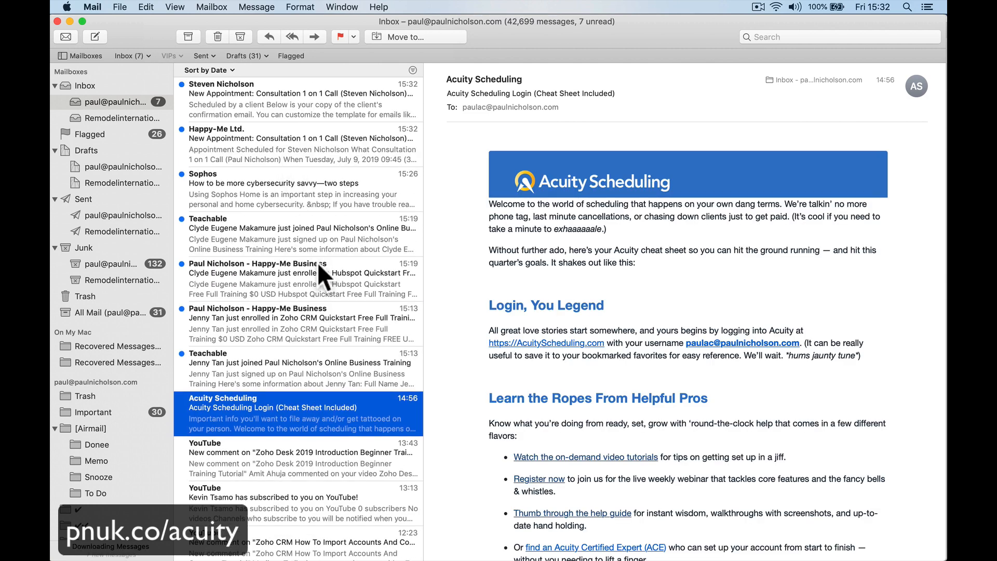
left_click(322, 141)
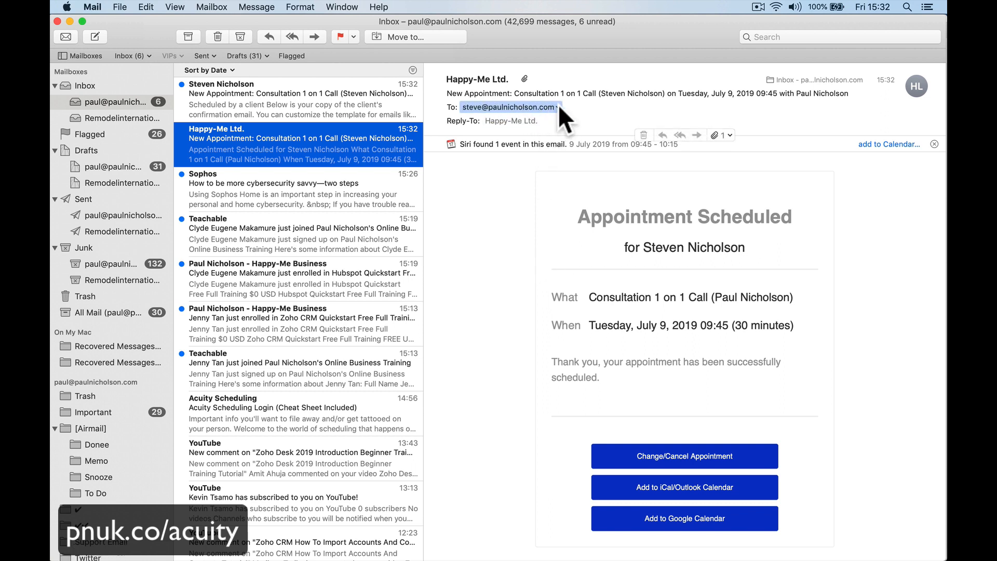
left_click(491, 108)
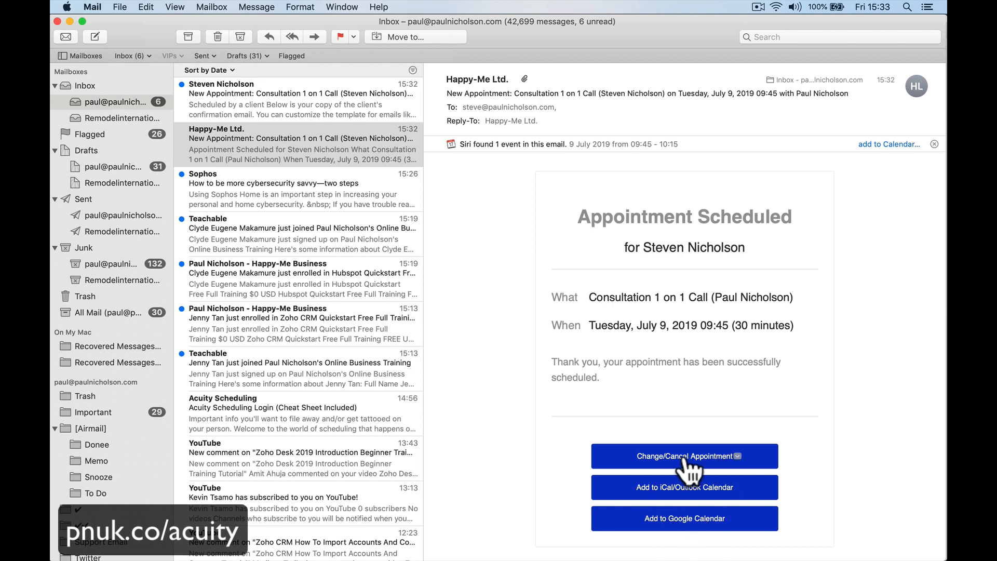
Switch to Safari and reschedule the booked consultation to Thursday, July 11 at 12:45
mouse_move(571, 560)
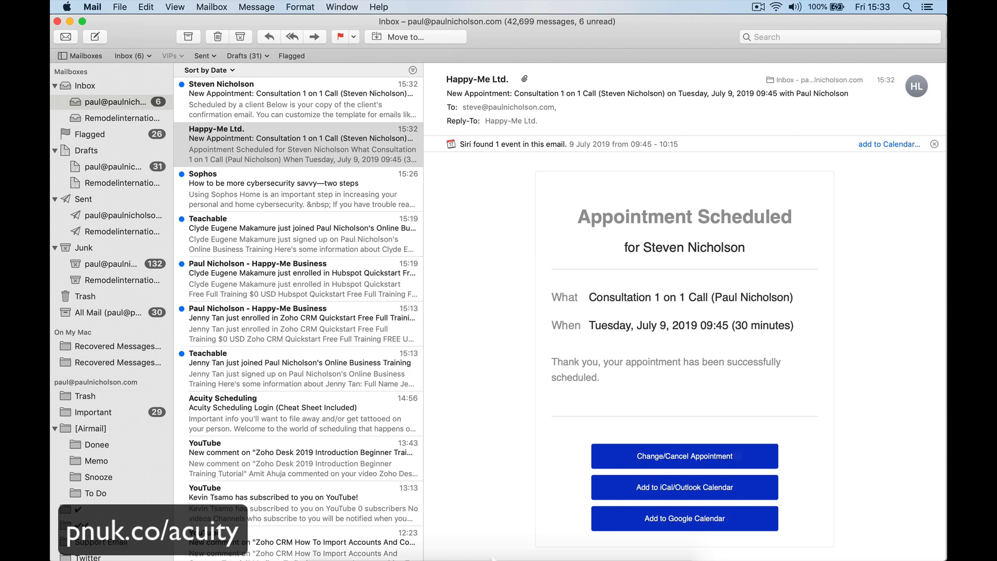
left_click(461, 536)
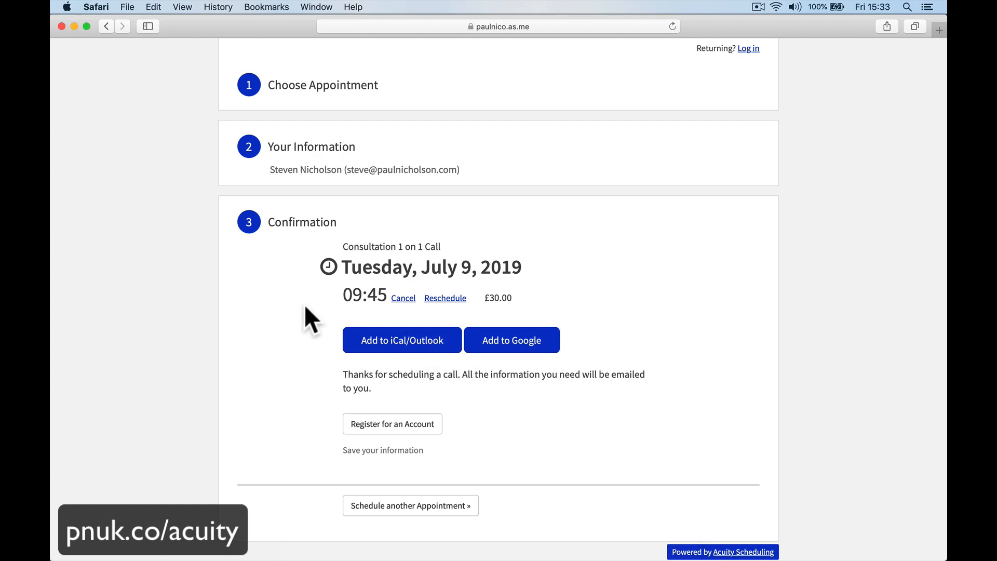
left_click(442, 299)
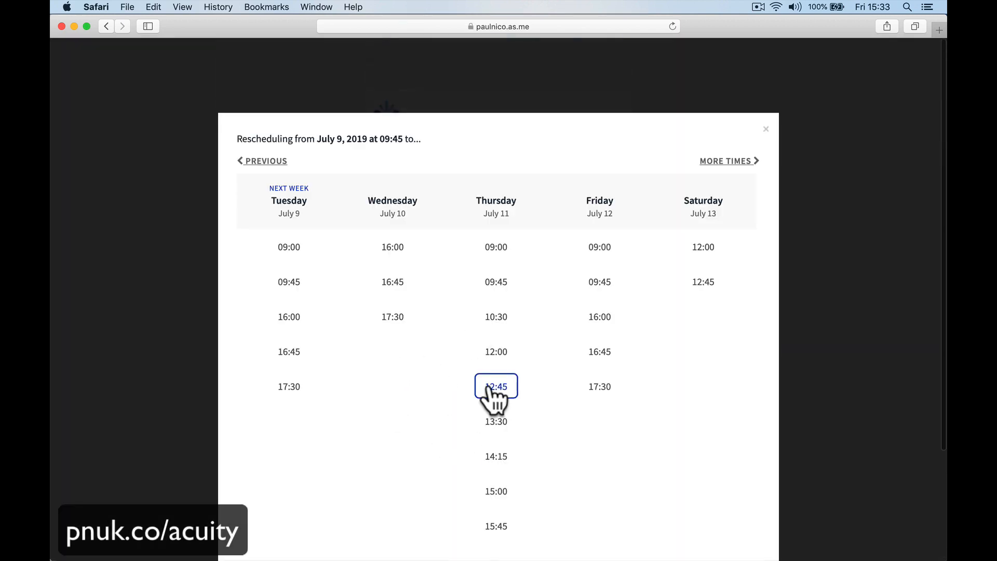
left_click(493, 387)
left_click(519, 421)
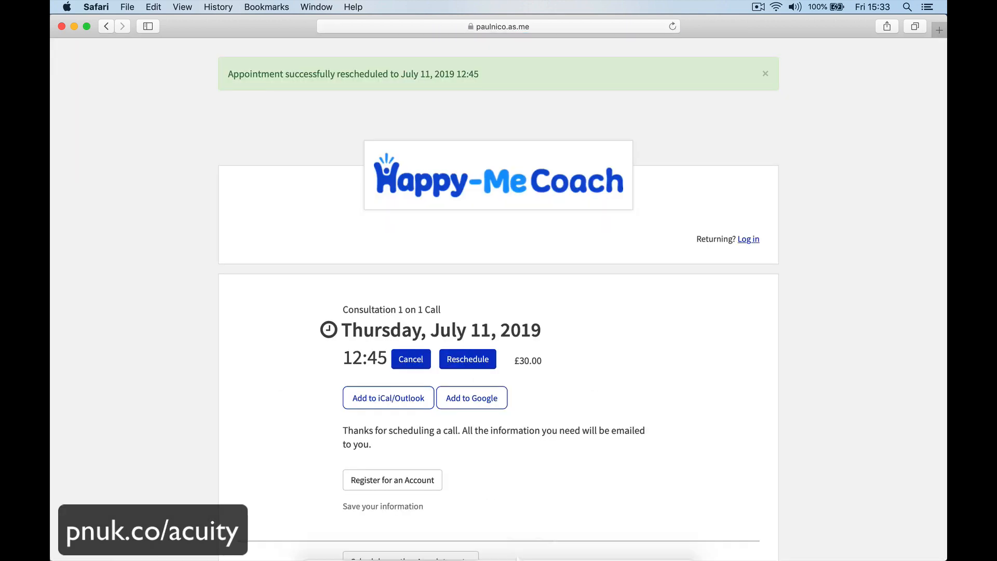
Switch to Mail and read the rescheduling notices sent to the business owner and to the client
mouse_move(416, 555)
left_click(384, 542)
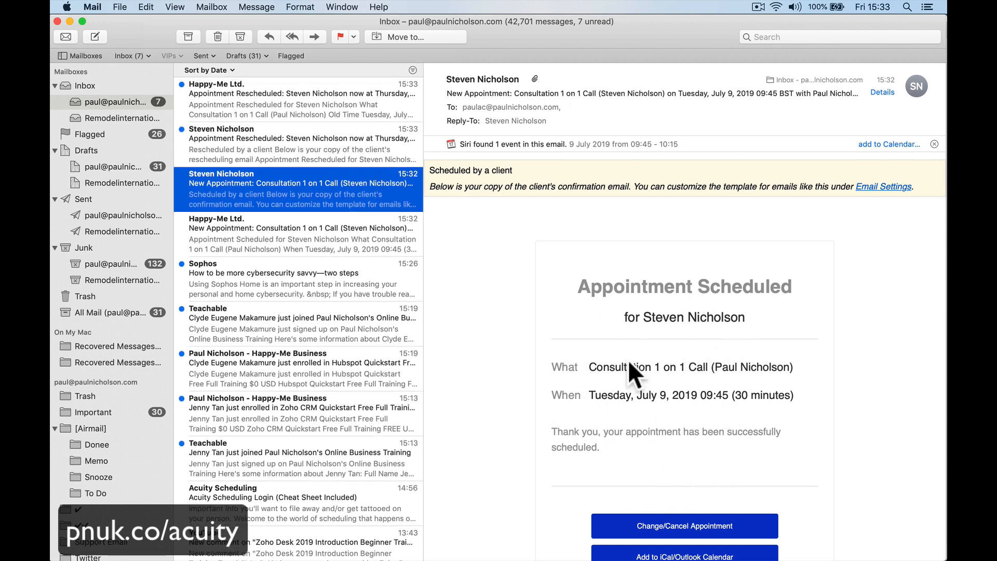
left_click(257, 162)
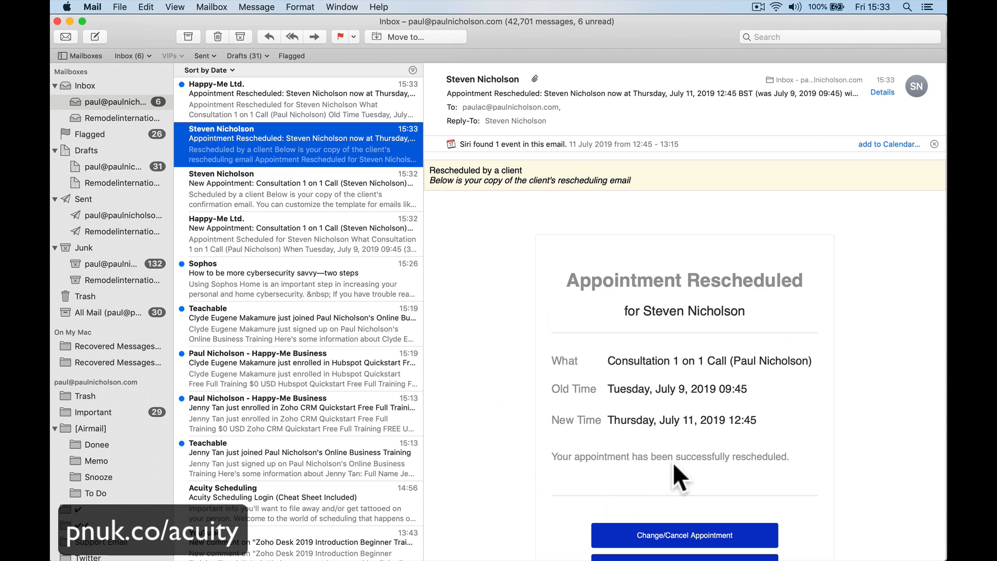
left_click(255, 104)
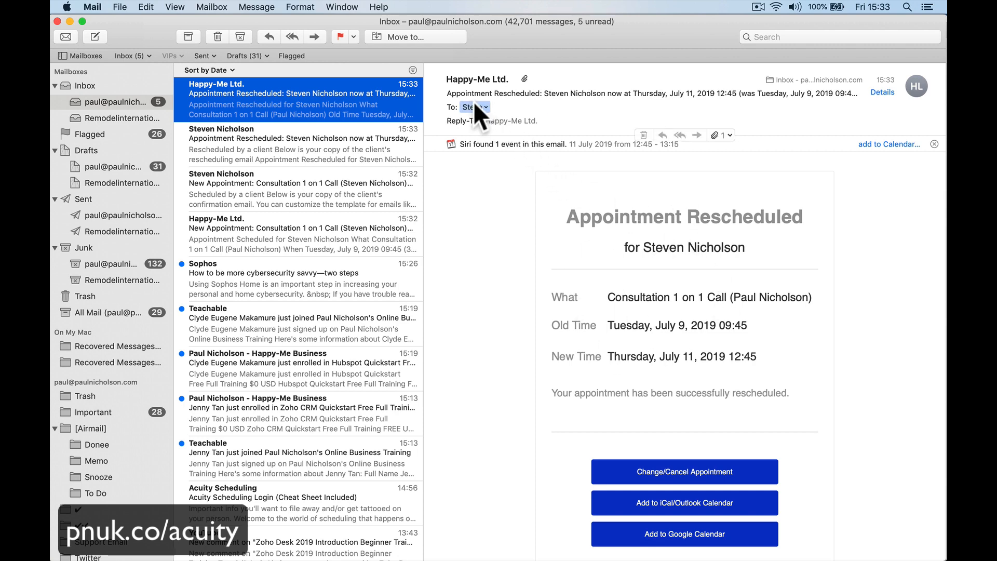
Switch to Chrome and show the appointment calendar for the week of July 8, 2019
mouse_move(322, 558)
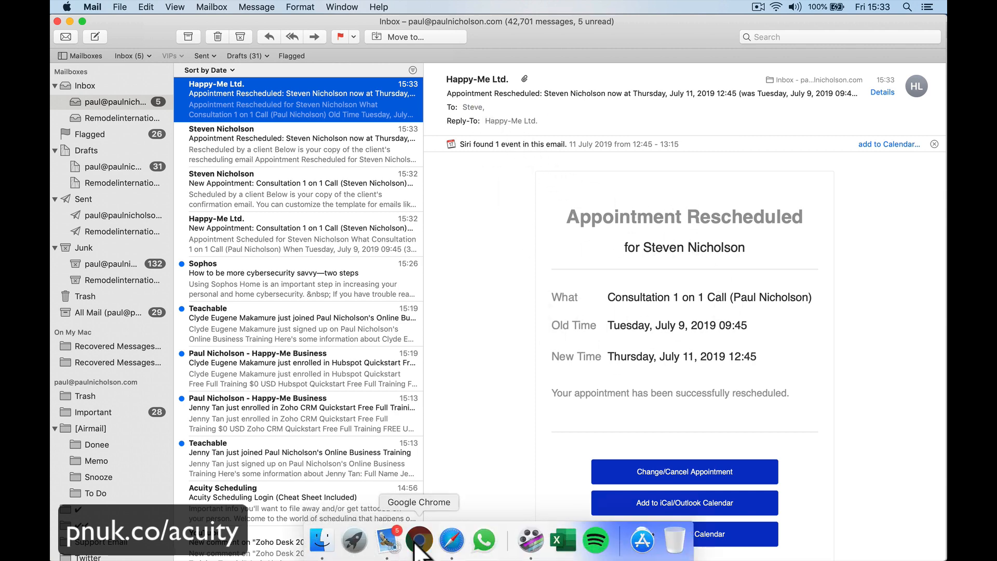
left_click(419, 554)
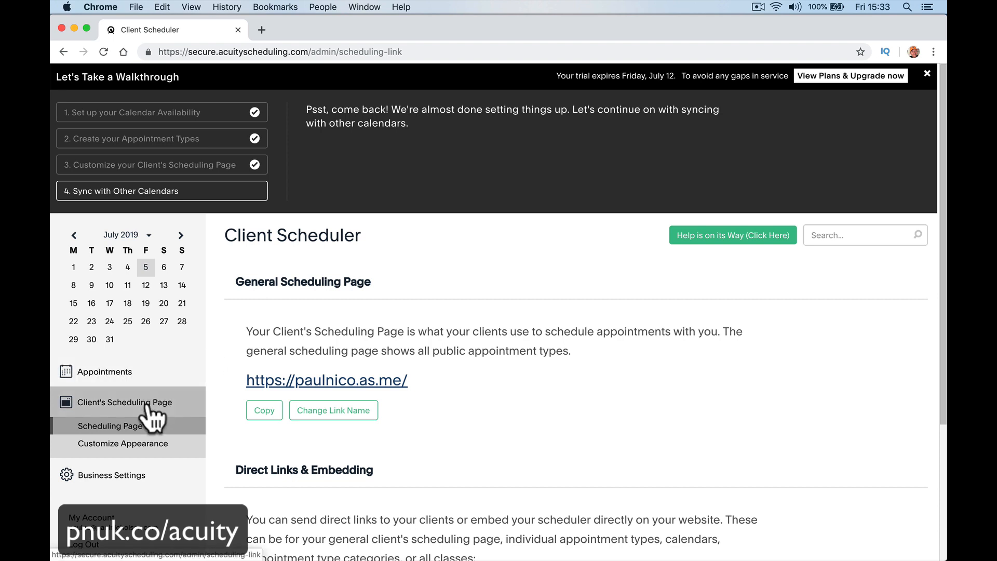
left_click(117, 372)
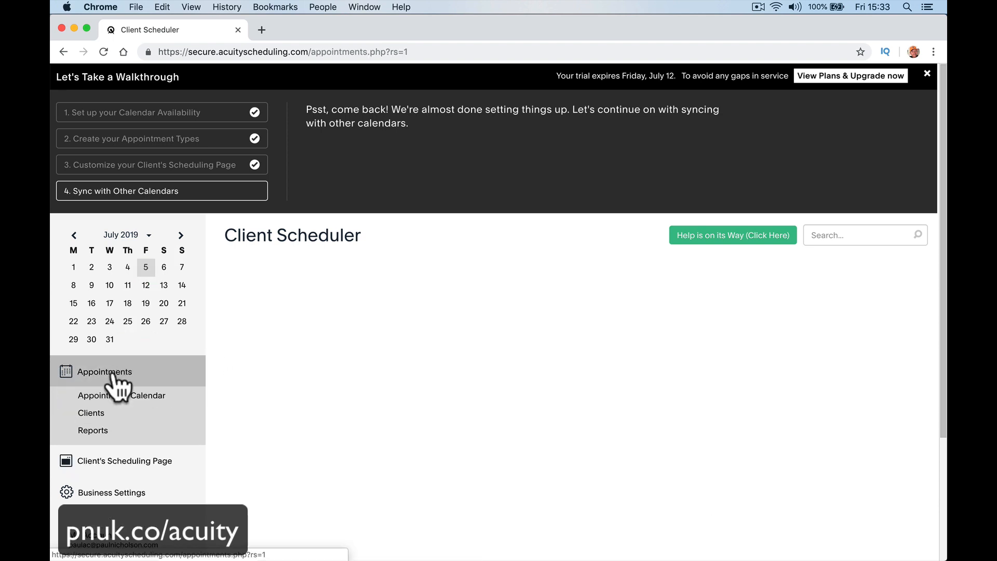
scroll(381, 456, "down", 3)
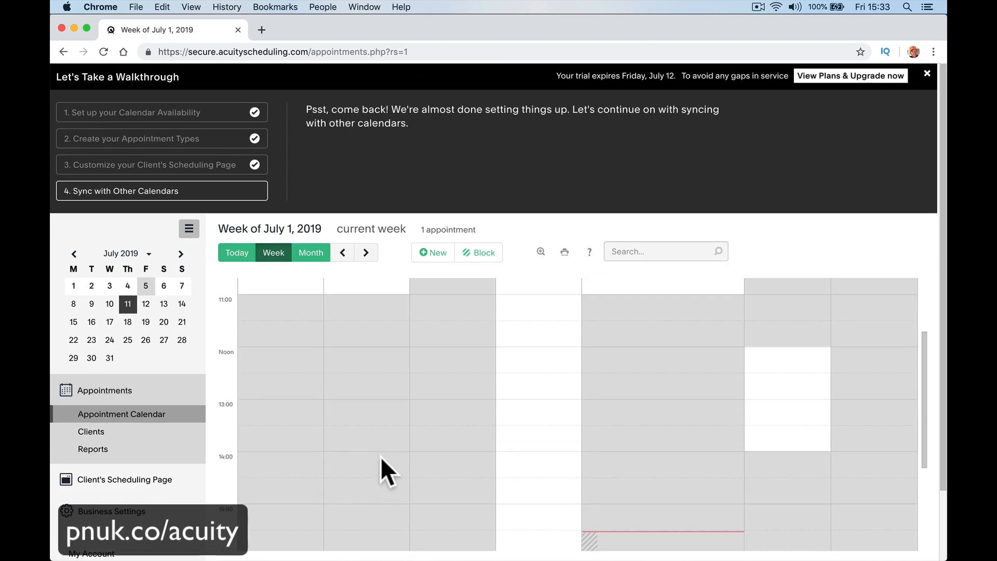
scroll(221, 333, "up", 3)
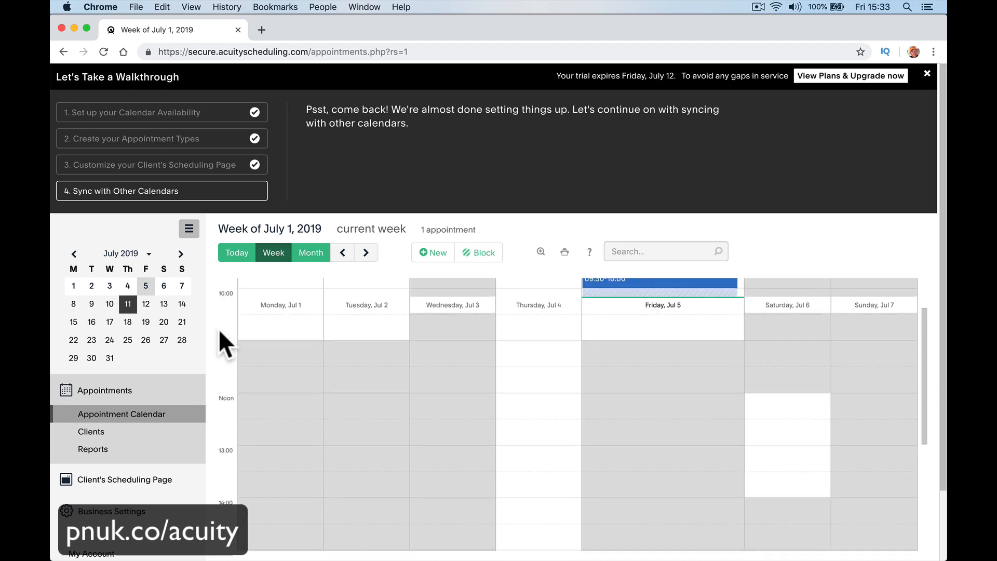
left_click(366, 252)
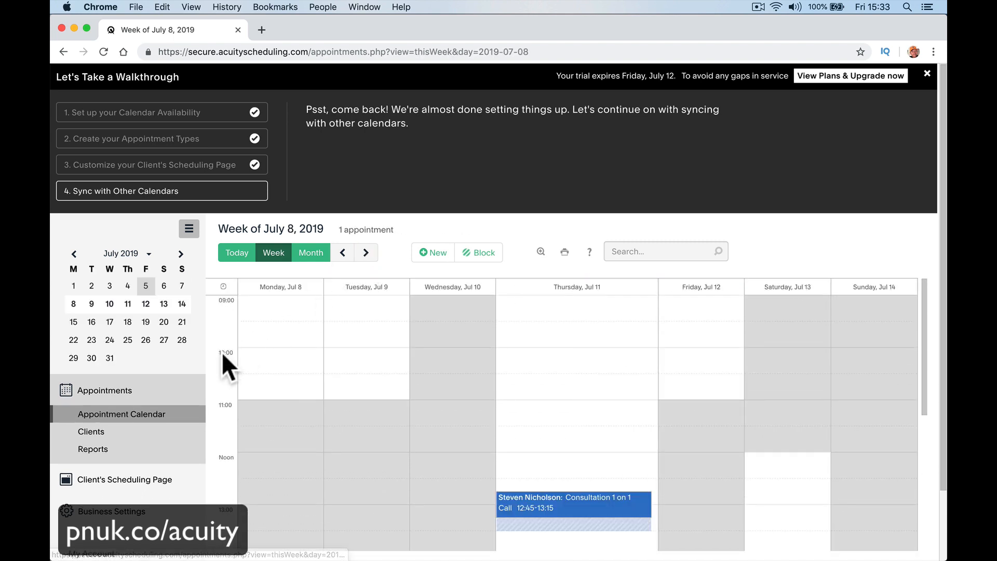
Open the Thursday, July 11 consultation at 12:45 and examine its client details, payment, notes and history
scroll(222, 351, "down", 5)
left_click(564, 364)
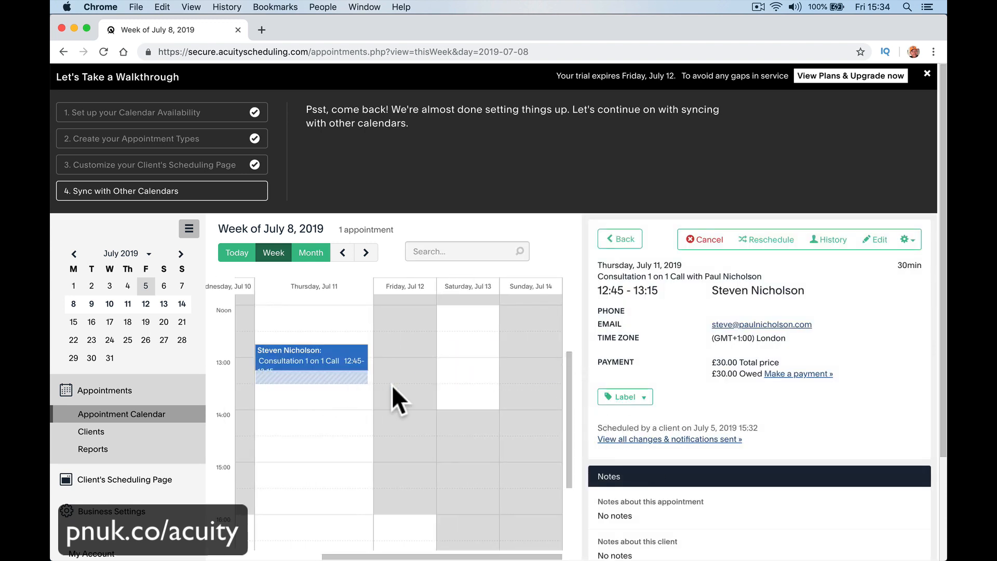
mouse_move(668, 496)
scroll(715, 393, "down", 3)
scroll(722, 353, "up", 3)
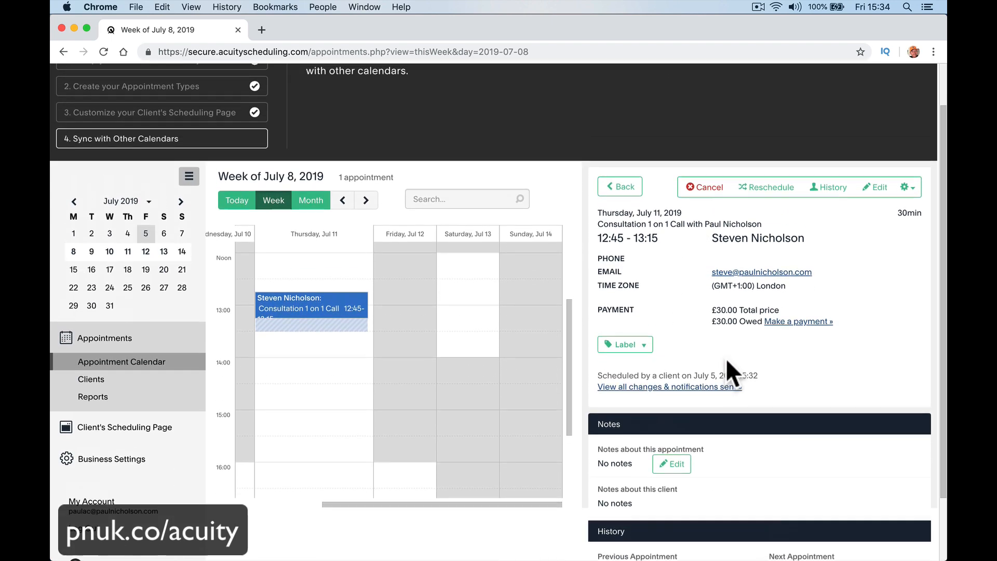
scroll(716, 390, "down", 3)
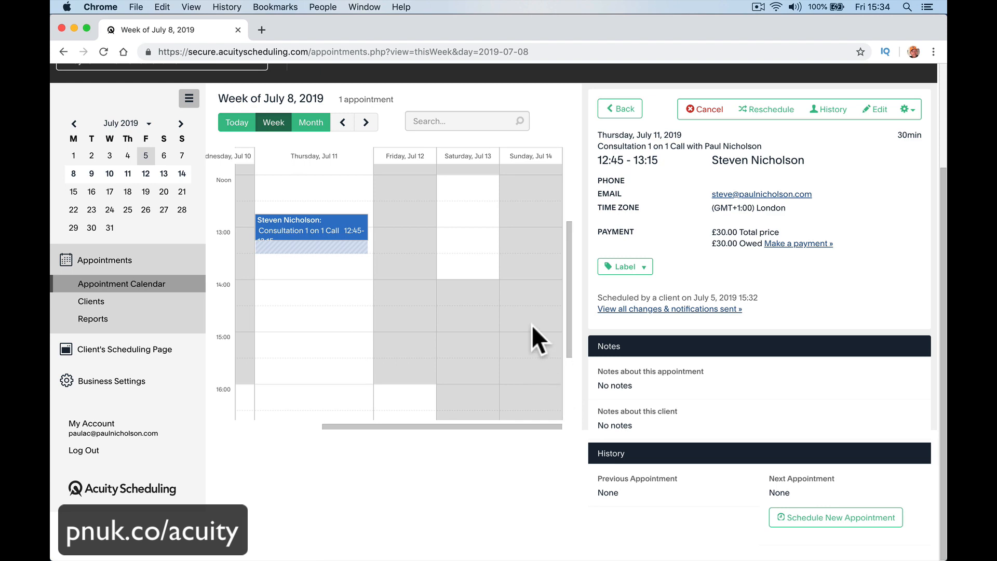
scroll(574, 282, "up", 3)
Switch to Safari, load the base client scheduling page at paulnico.as.me, and look over the available consultation times
mouse_move(446, 556)
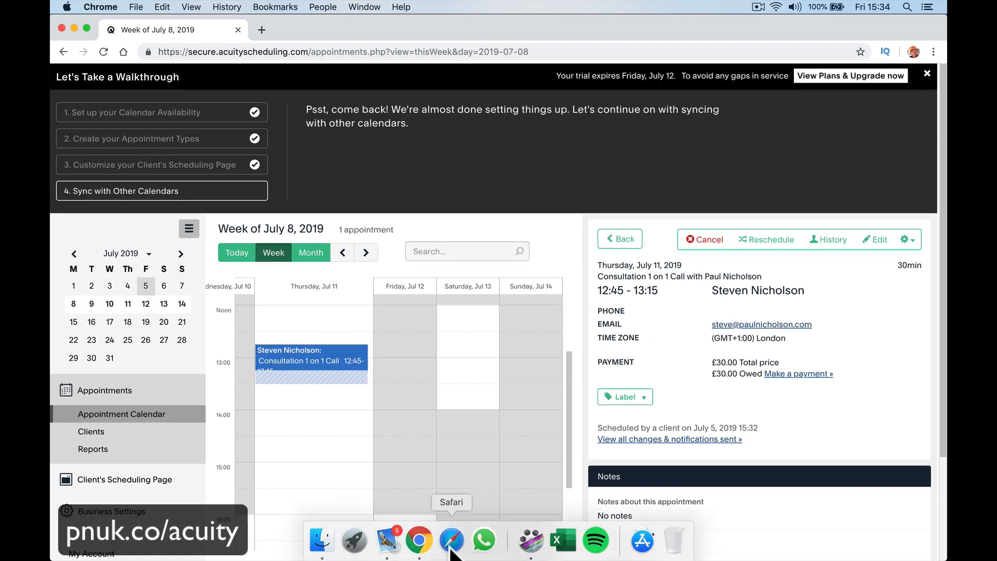
left_click(446, 539)
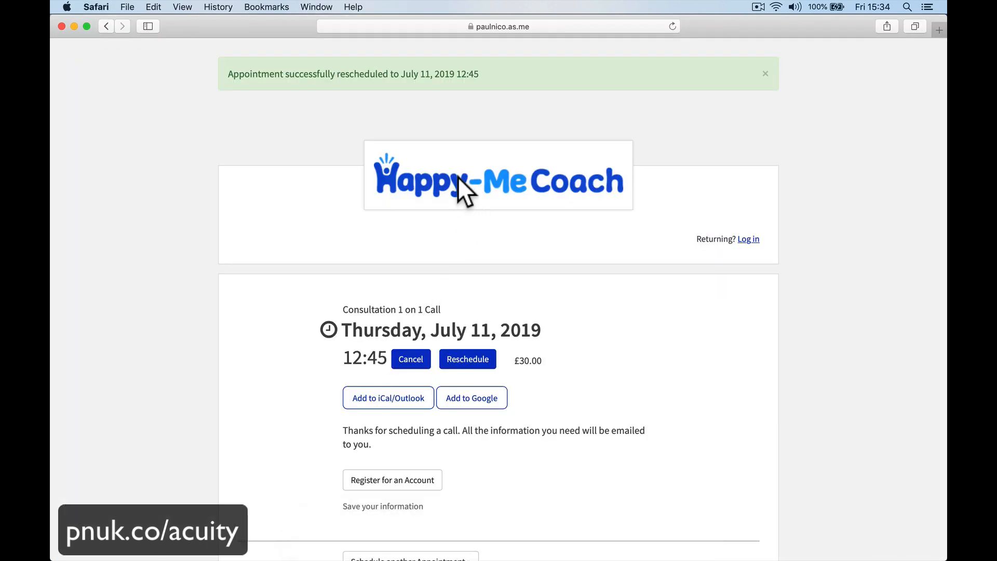
left_click(545, 27)
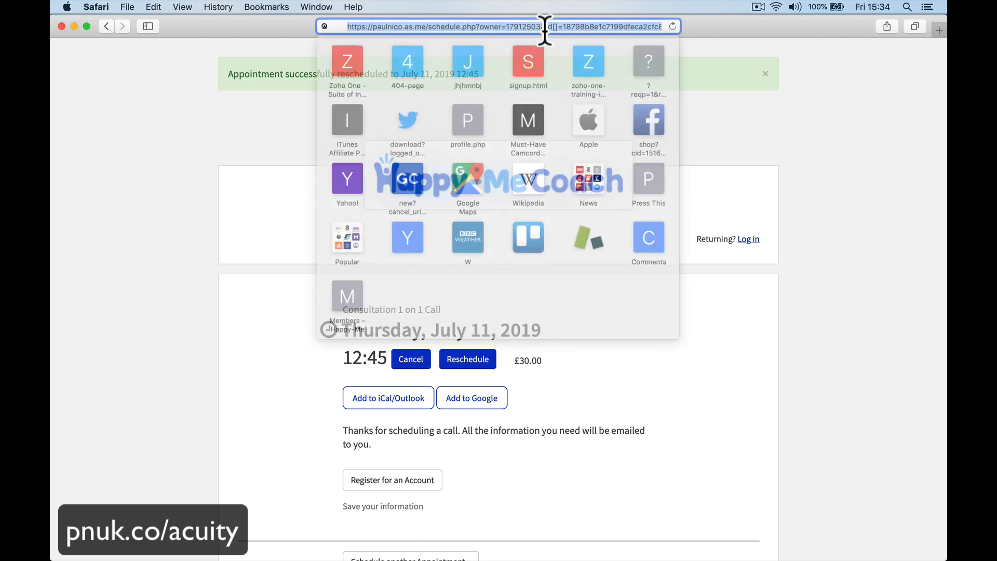
left_click(503, 27)
left_click_drag(408, 26, 429, 52)
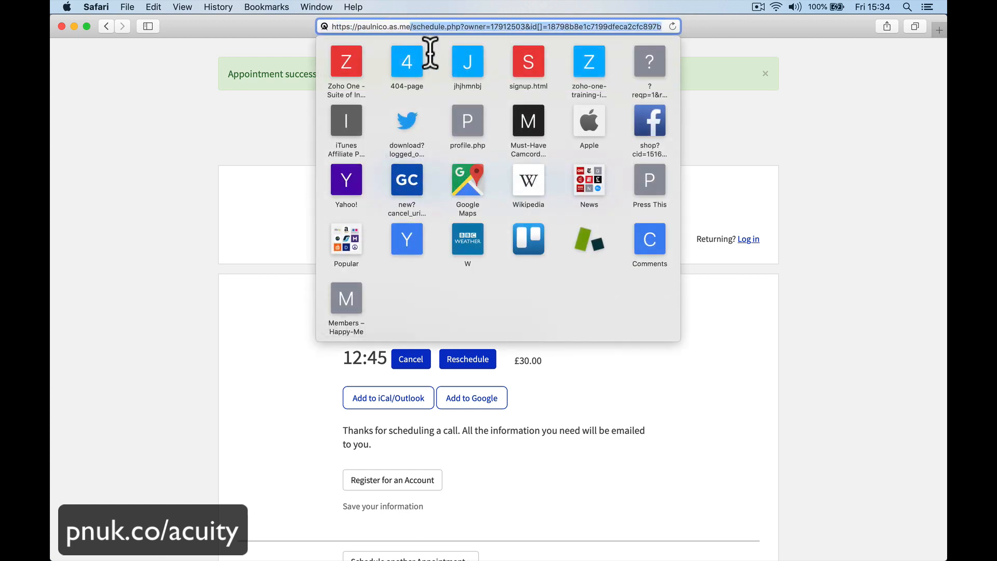
key("BackSpace")
key("Return")
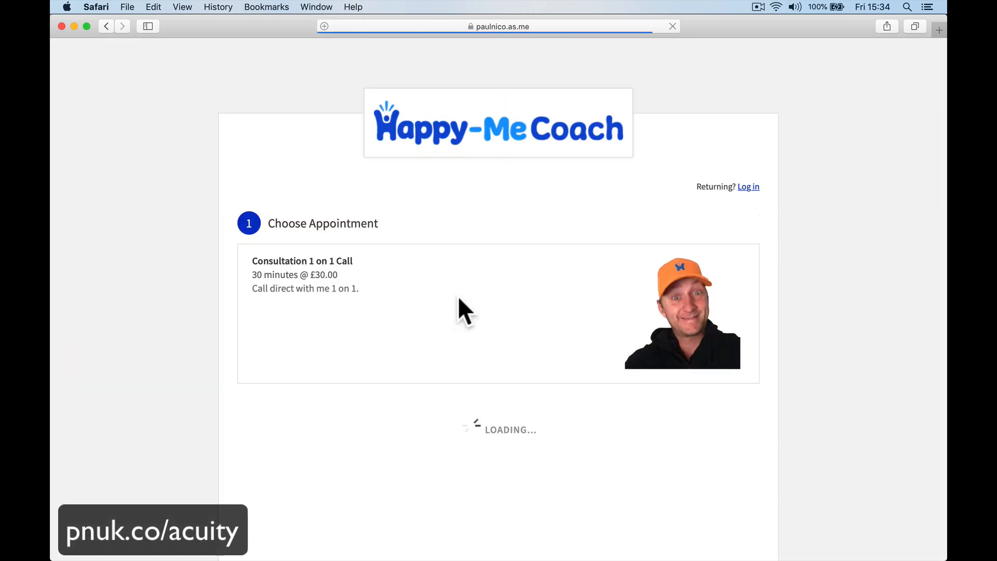
scroll(457, 298, "down", 5)
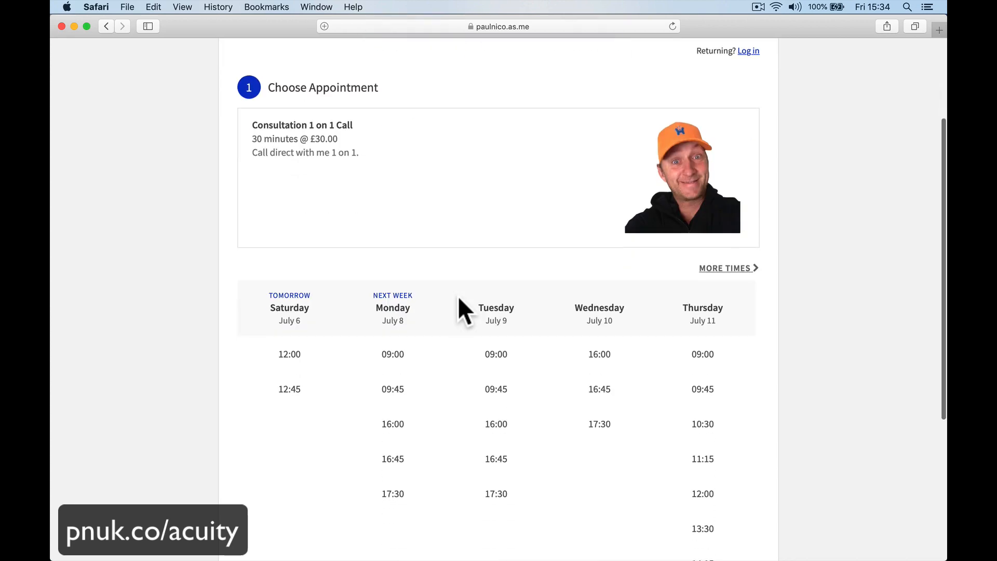
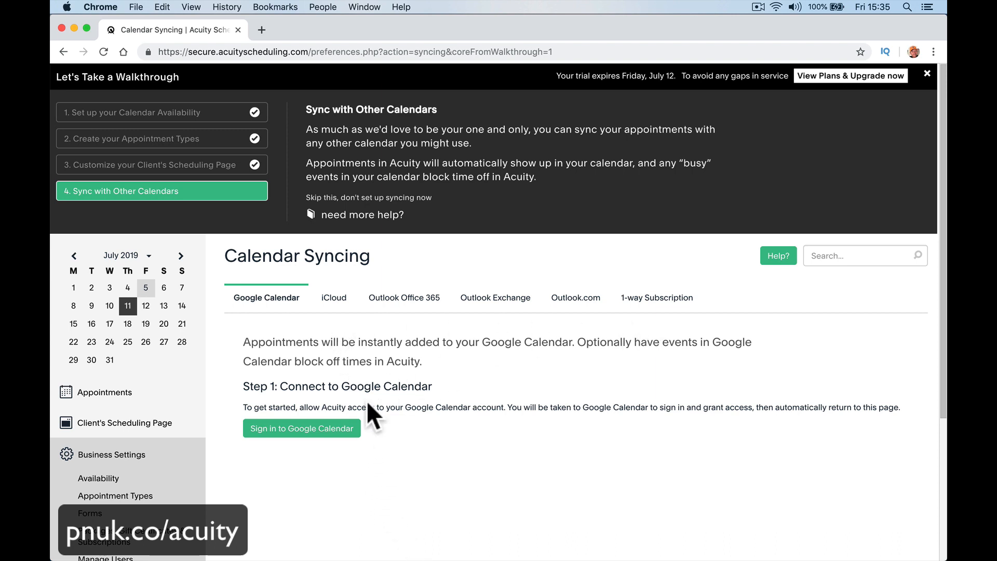
Sign in to Google Calendar with the business owner's Google account and allow acuityscheduling.com to access it
left_click(333, 435)
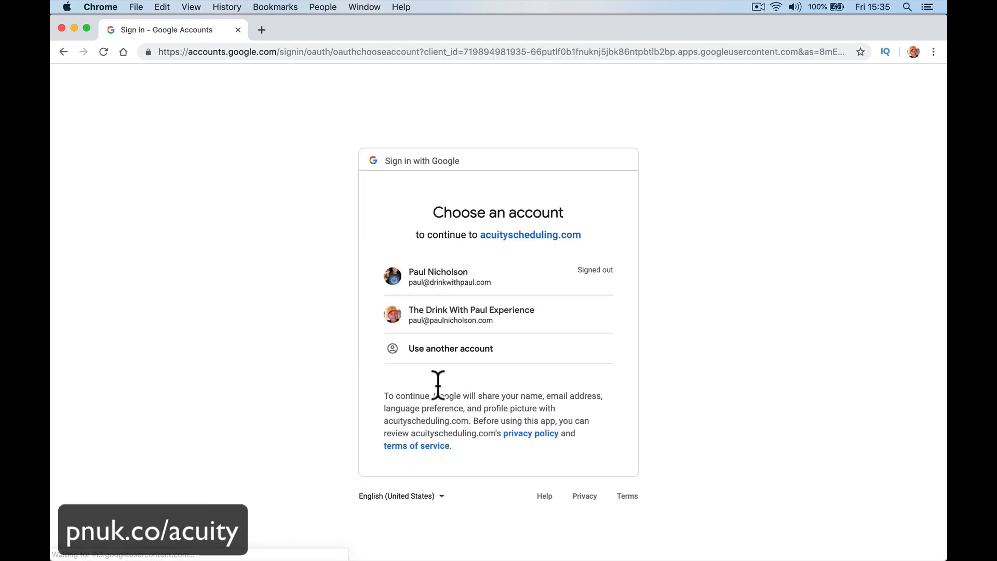
left_click(474, 315)
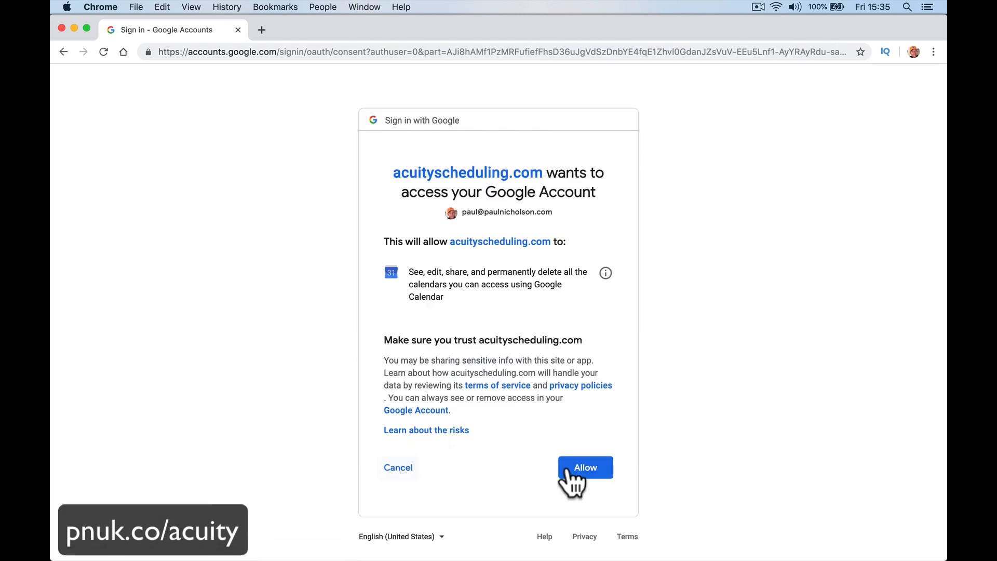
left_click(567, 470)
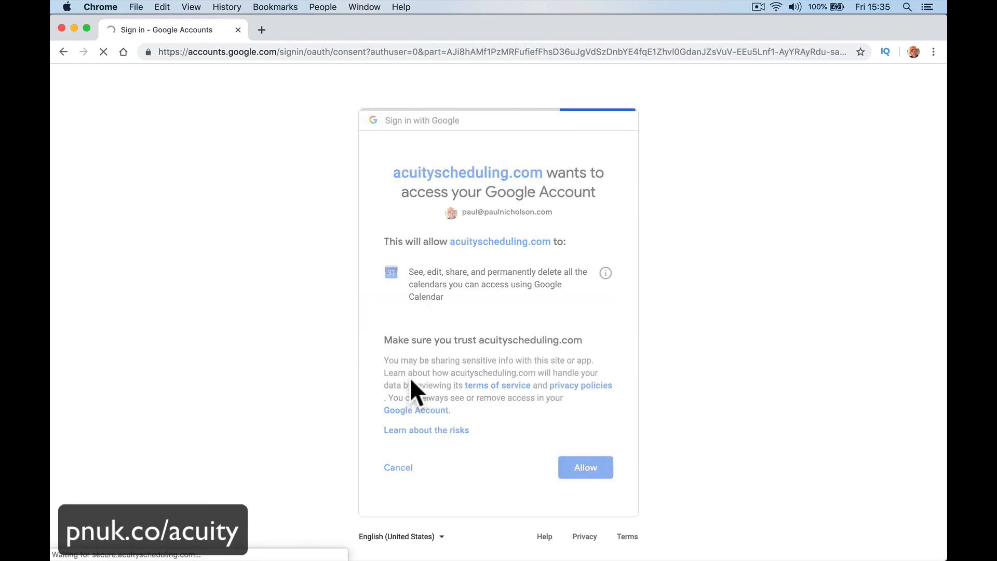
Sync the Acuity calendar with the first "Appointments on Facebook" Google calendar
scroll(419, 429, "down", 4)
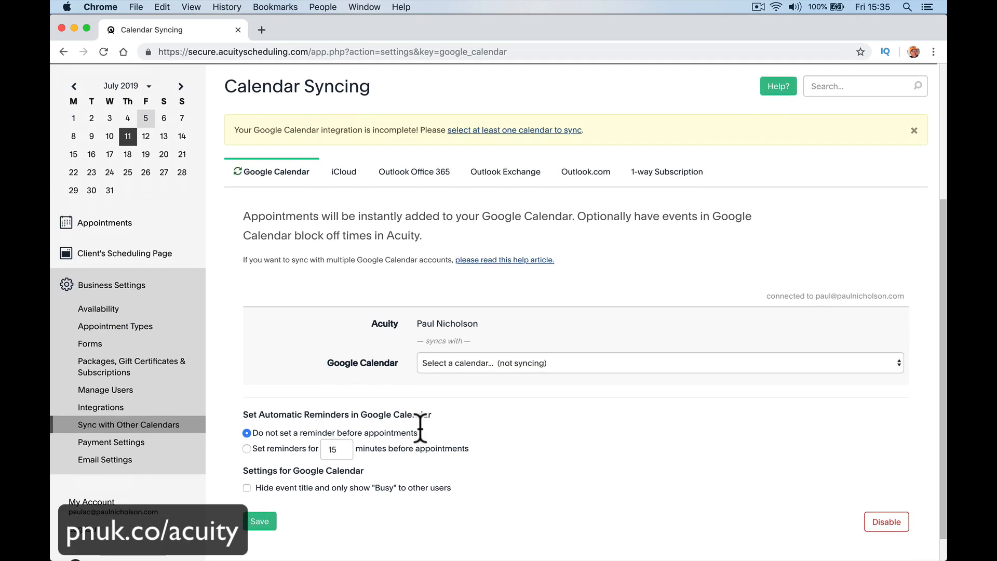
left_click(462, 366)
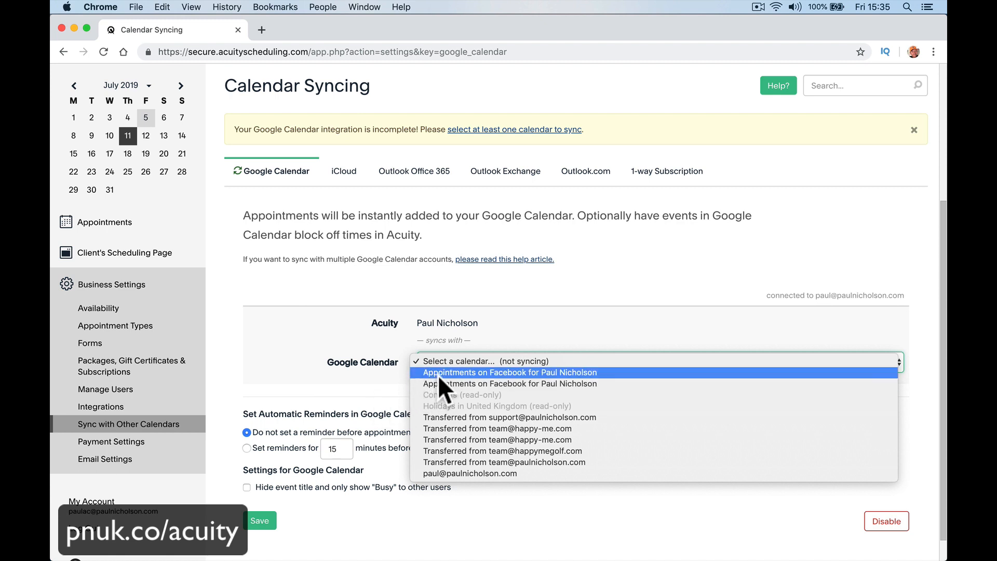
left_click(379, 375)
left_click(450, 358)
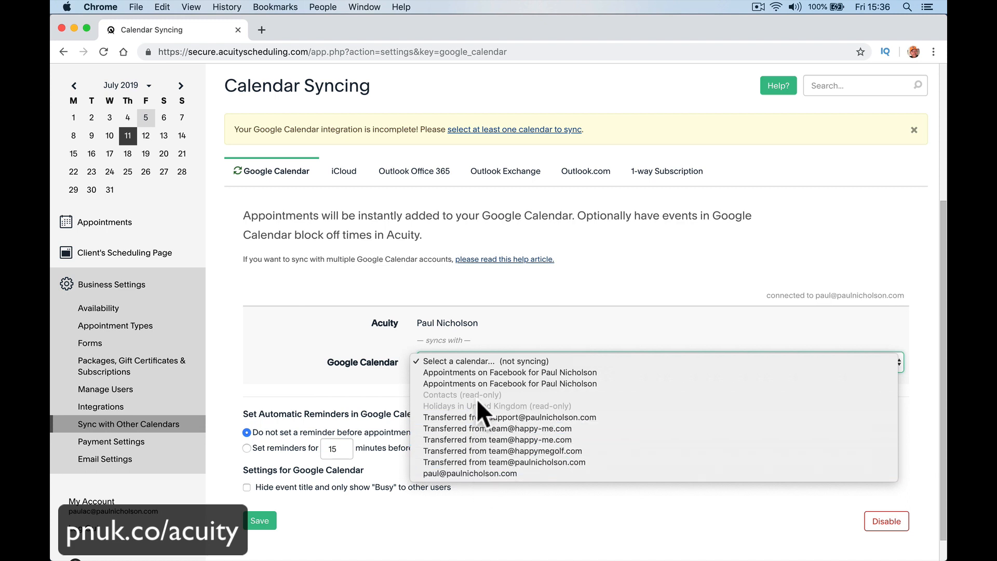
left_click(480, 373)
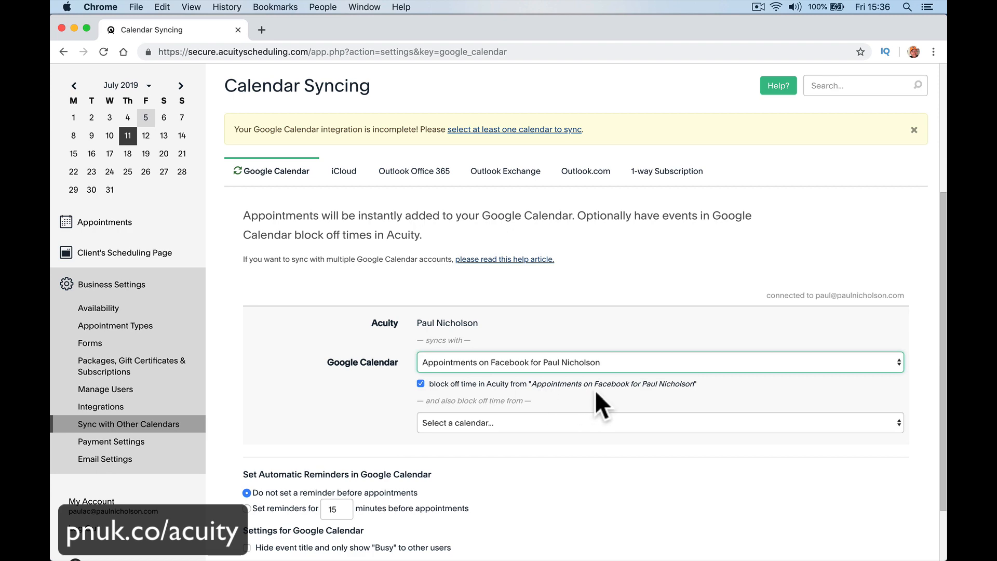
Also block off time from the other "Appointments on Facebook" calendar and save the Google Calendar syncing settings
left_click(559, 425)
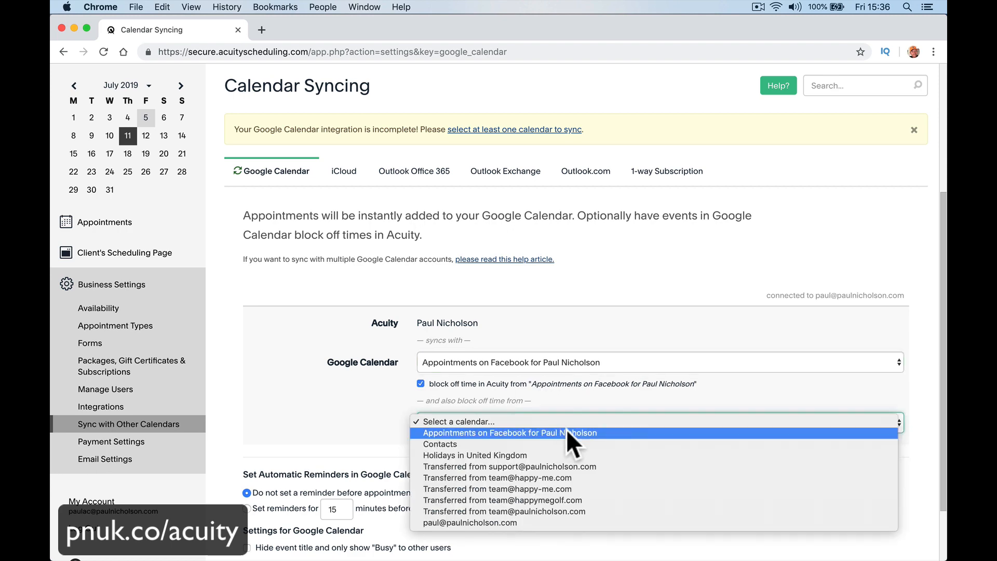
left_click(567, 432)
scroll(501, 481, "down", 3)
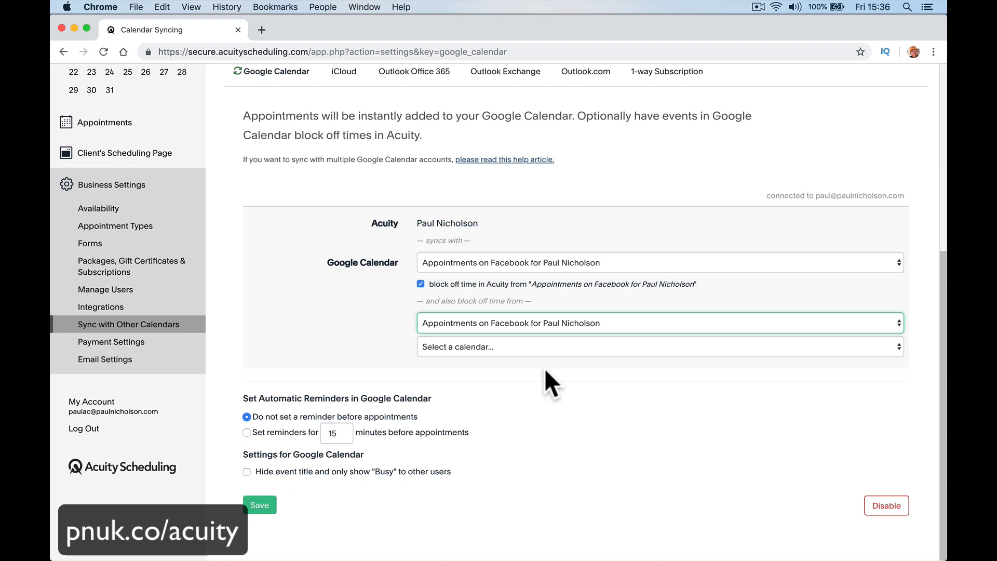
left_click(529, 346)
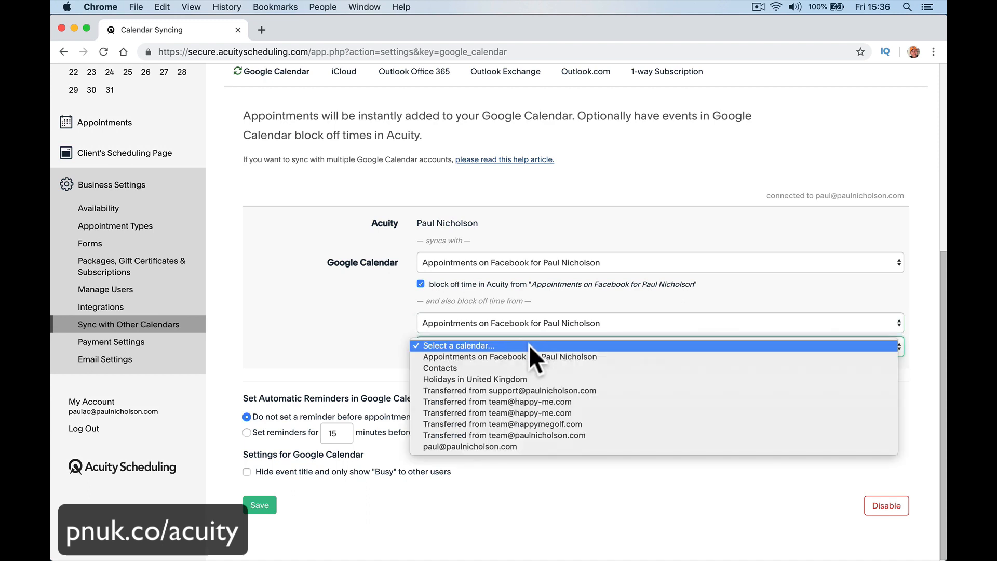
left_click(507, 344)
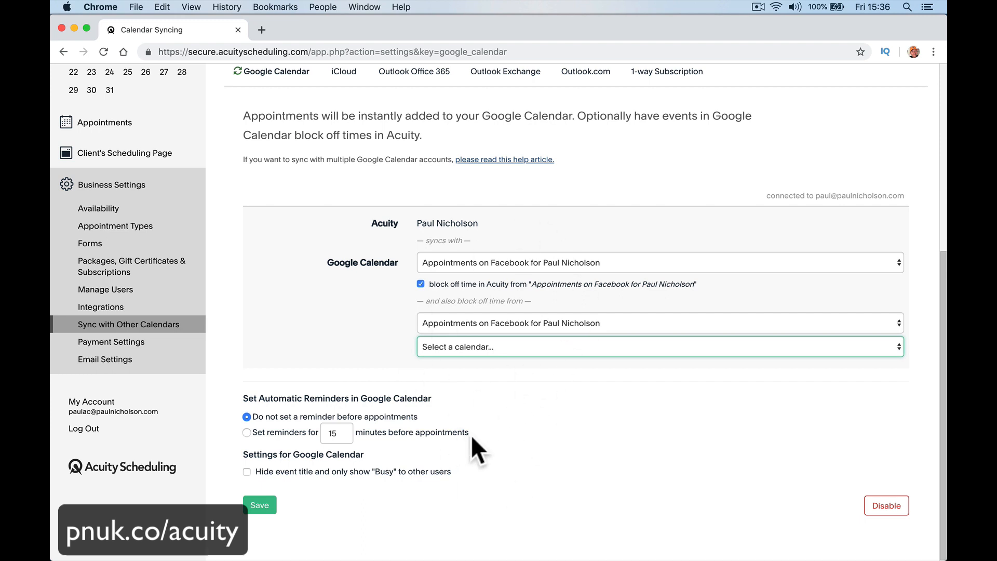
left_click(262, 502)
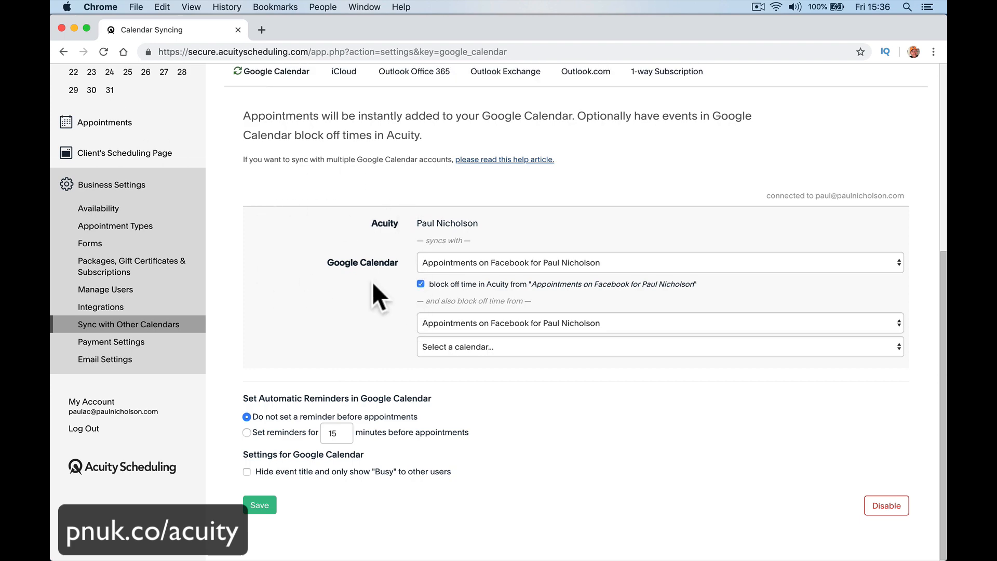
scroll(276, 204, "down", 2)
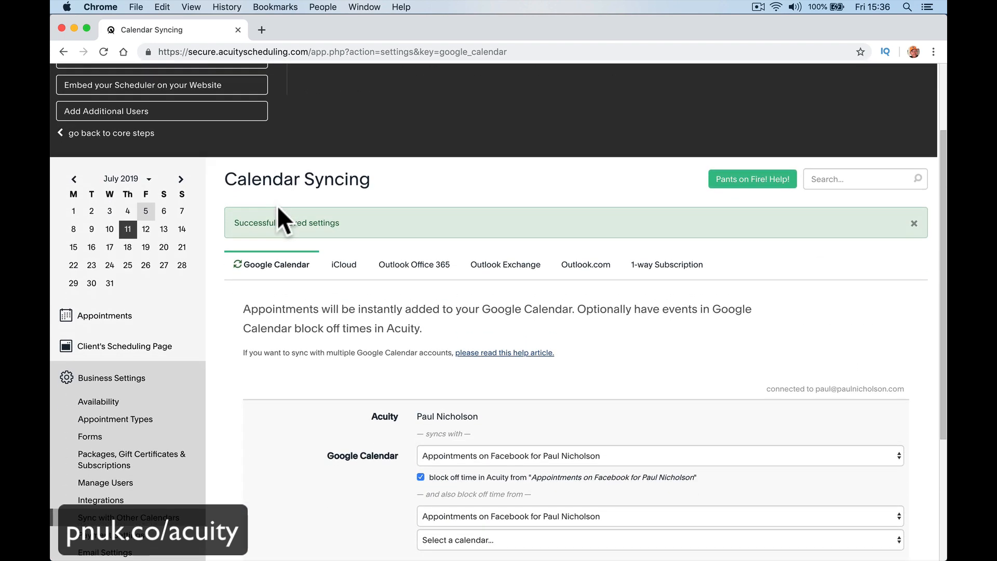
scroll(276, 232, "up", 2)
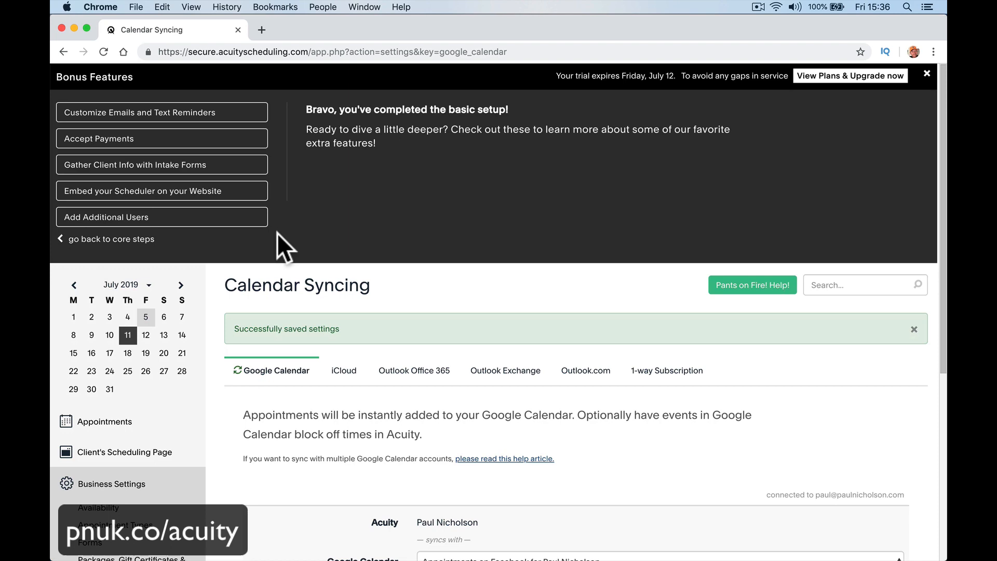
Open the appointment calendar and examine the booked and available hours across the week of July 8, 2019
scroll(277, 233, "down", 5)
scroll(275, 232, "up", 1)
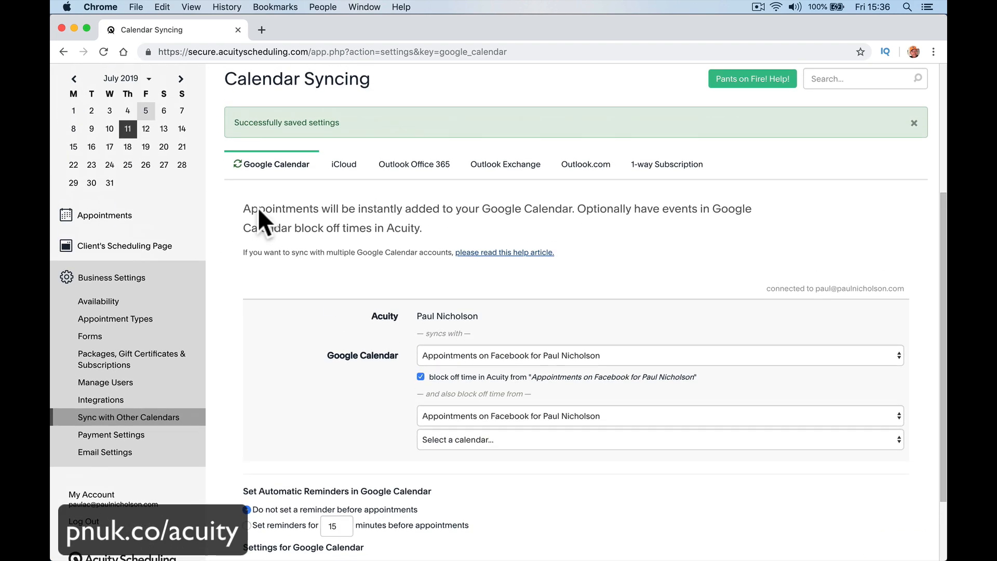
left_click(174, 216)
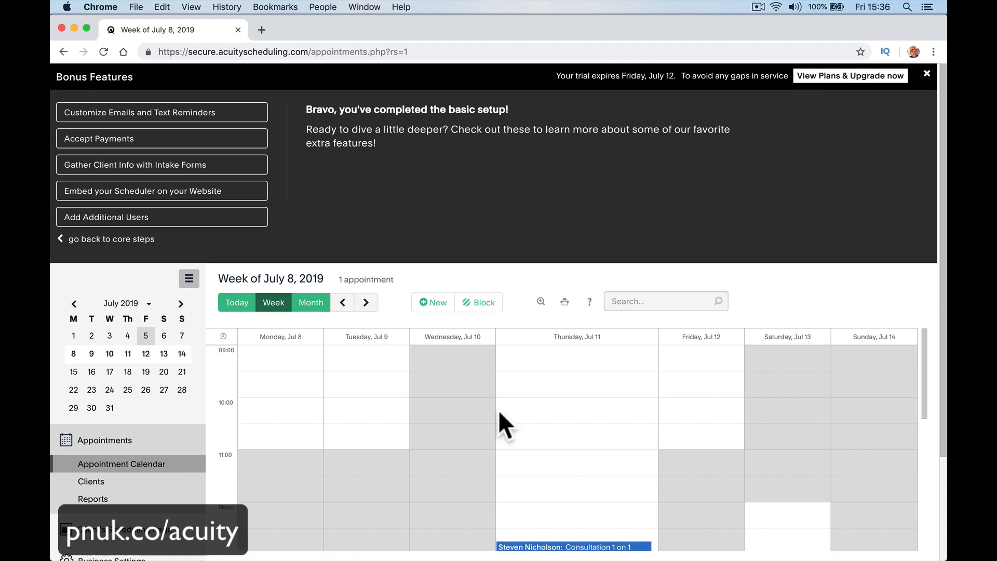
scroll(500, 413, "down", 10)
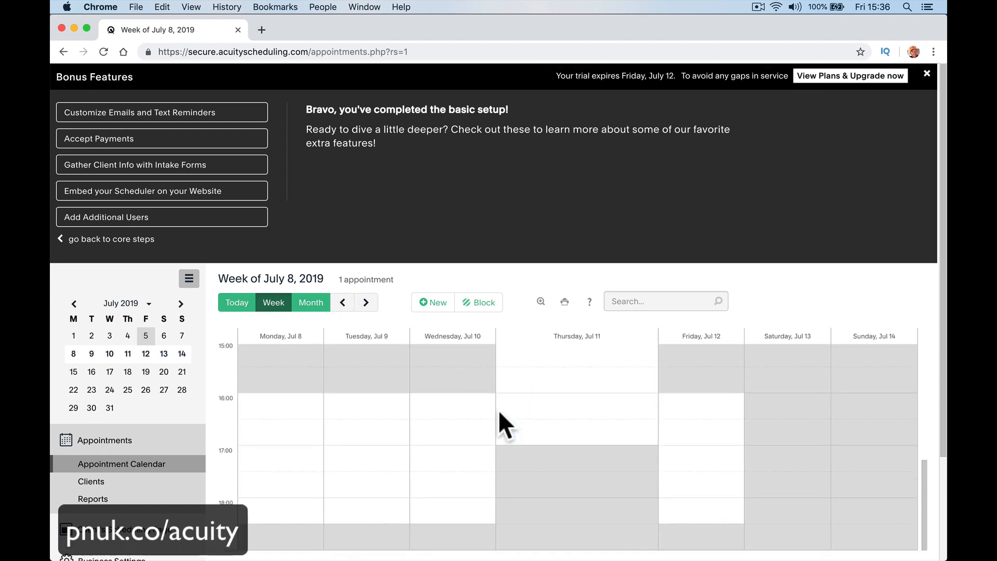
scroll(498, 405, "down", 1)
scroll(439, 467, "up", 5)
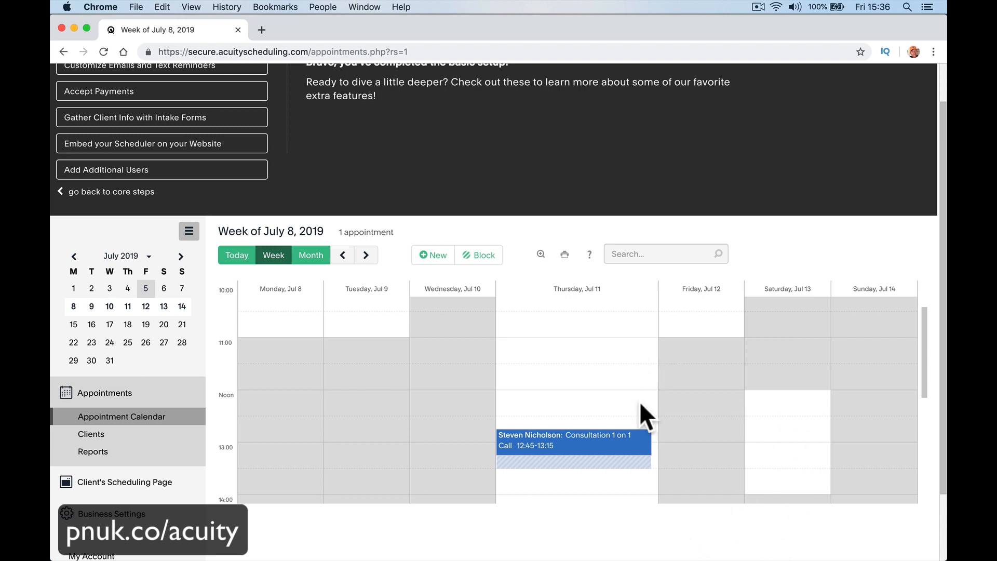
scroll(638, 413, "down", 5)
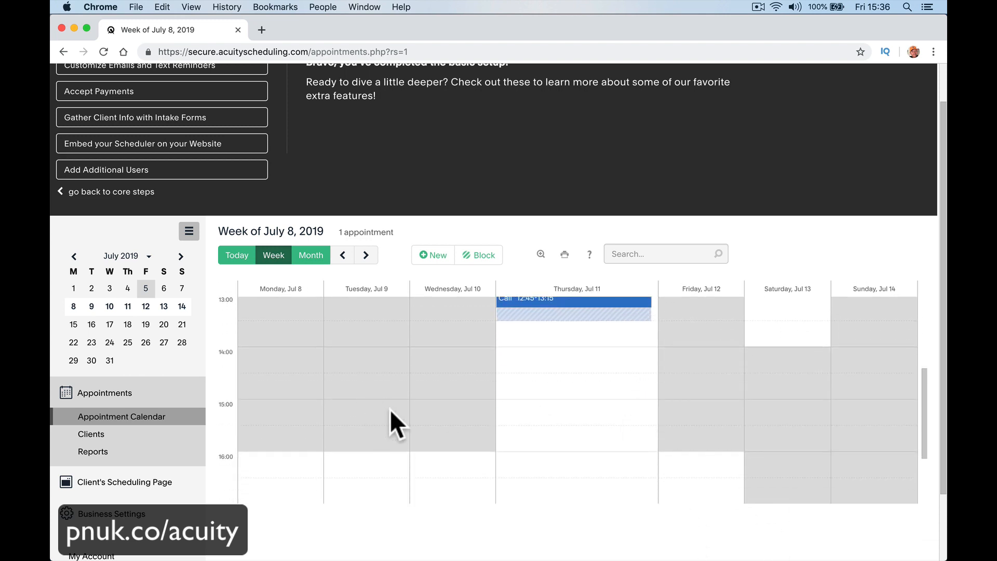
scroll(390, 409, "up", 6)
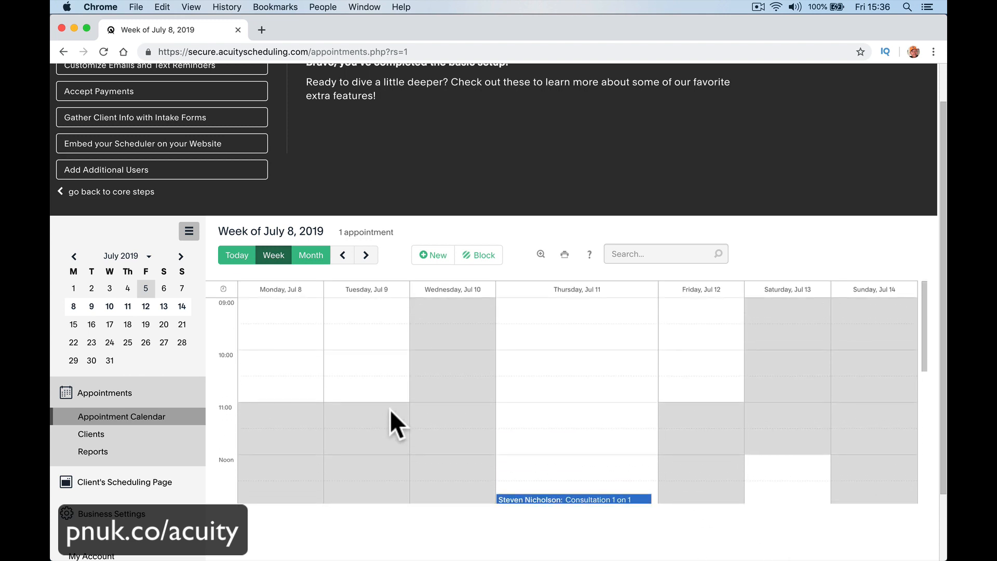
scroll(391, 409, "down", 6)
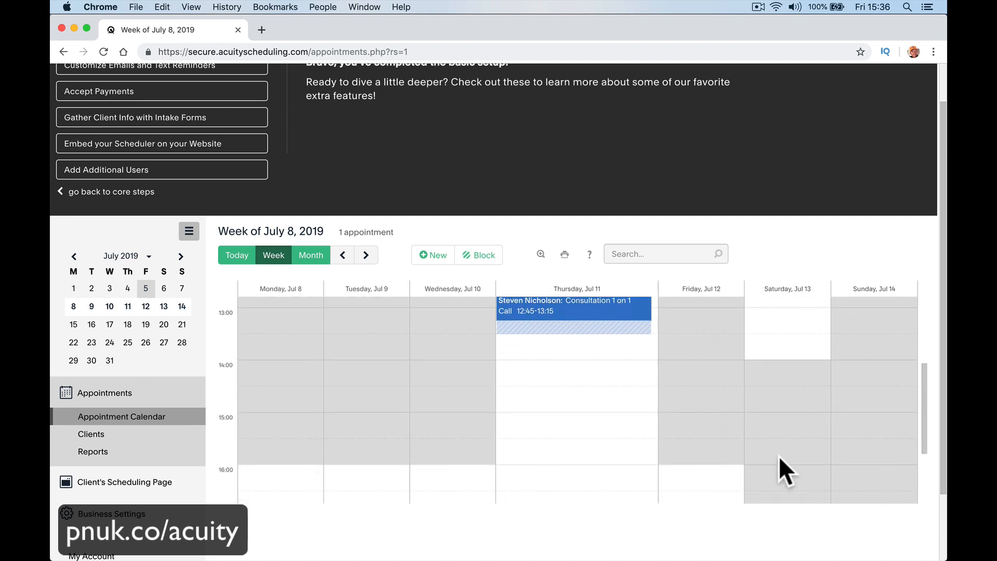
scroll(778, 456, "up", 6)
left_click_drag(675, 326, 678, 341)
scroll(590, 353, "down", 2)
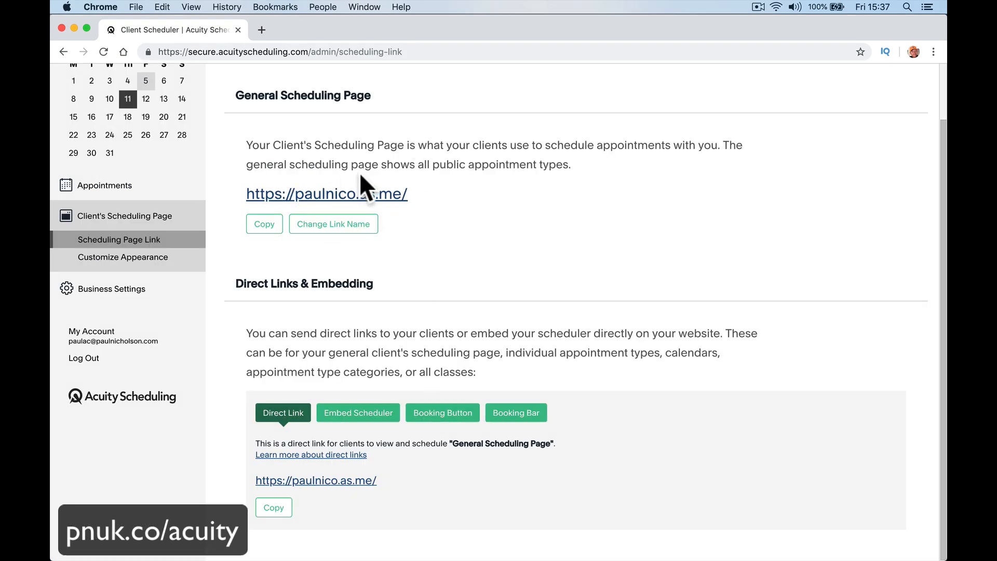
left_click(370, 193)
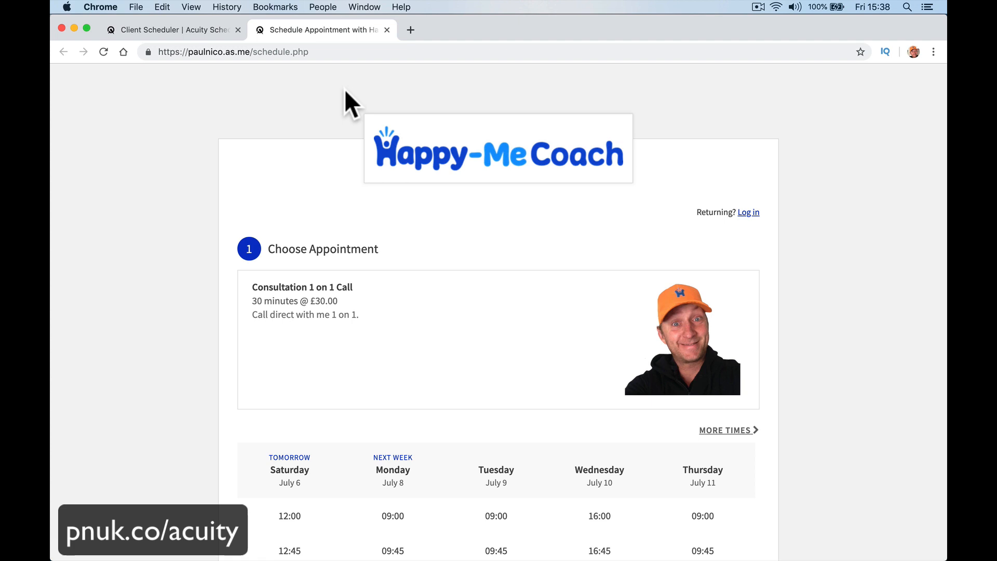
left_click(368, 49)
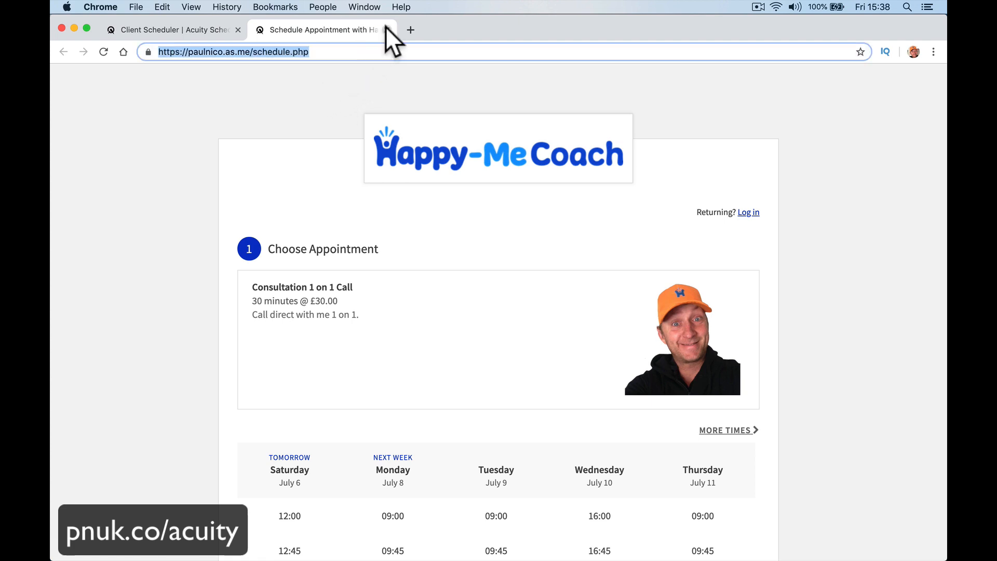
left_click(387, 30)
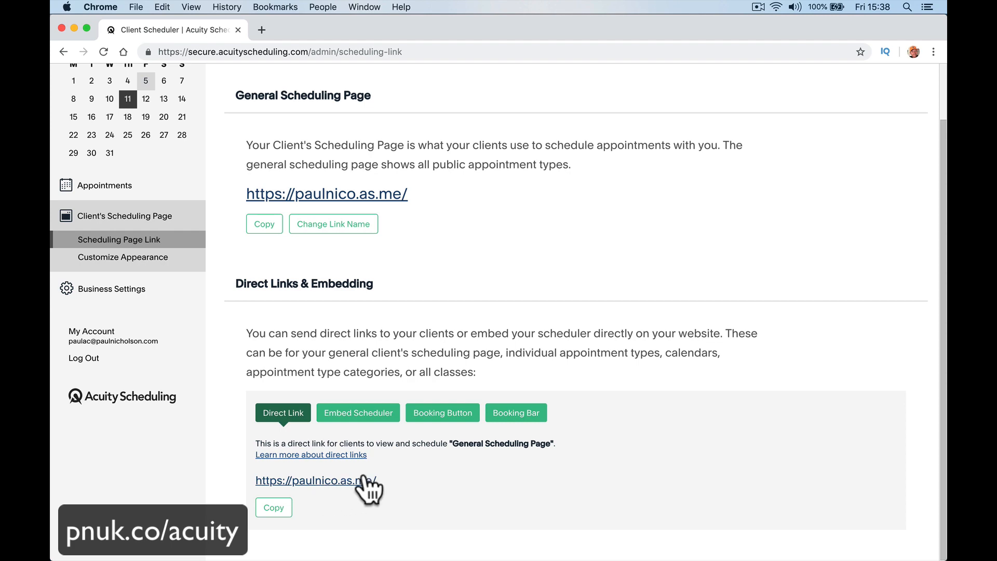
Show the Embed Scheduler code and the Booking Button code for the General Scheduling Page
left_click(363, 415)
scroll(382, 463, "down", 1)
scroll(383, 465, "down", 2)
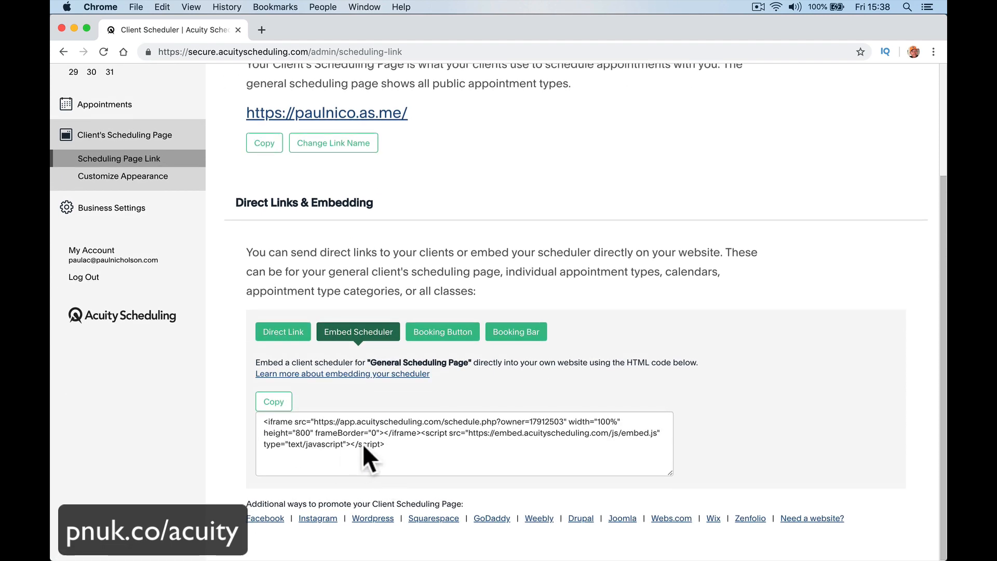
left_click(442, 334)
scroll(436, 397, "up", 1)
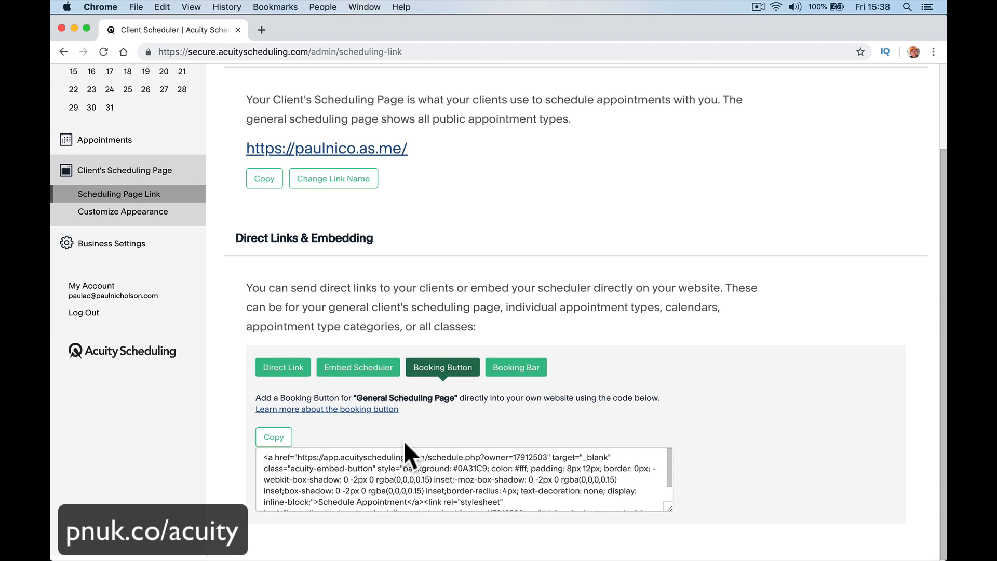
scroll(405, 483, "down", 1)
scroll(404, 483, "up", 1)
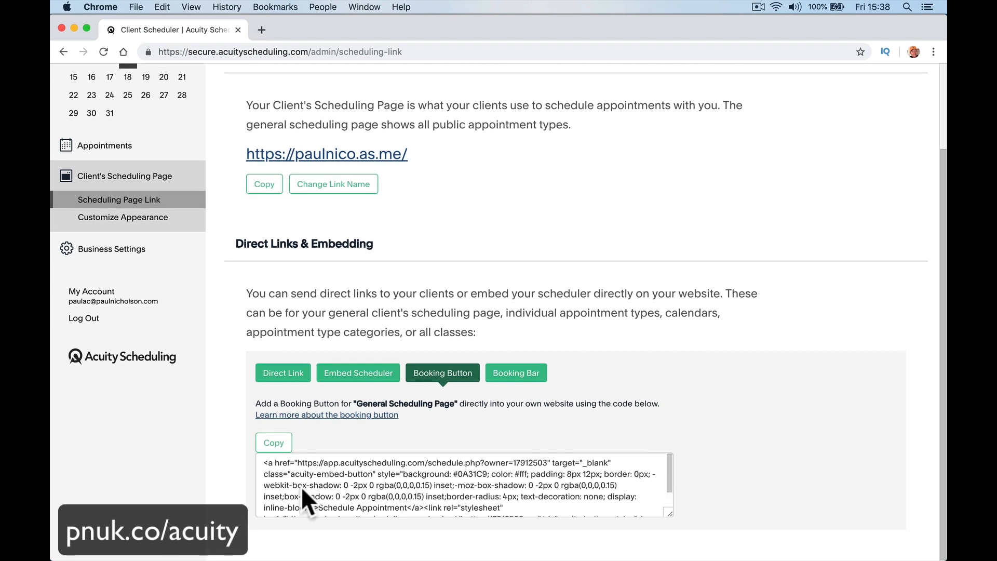
Show the Booking Bar code and the direct link for the General Scheduling Page
scroll(190, 491, "down", 1)
left_click(519, 373)
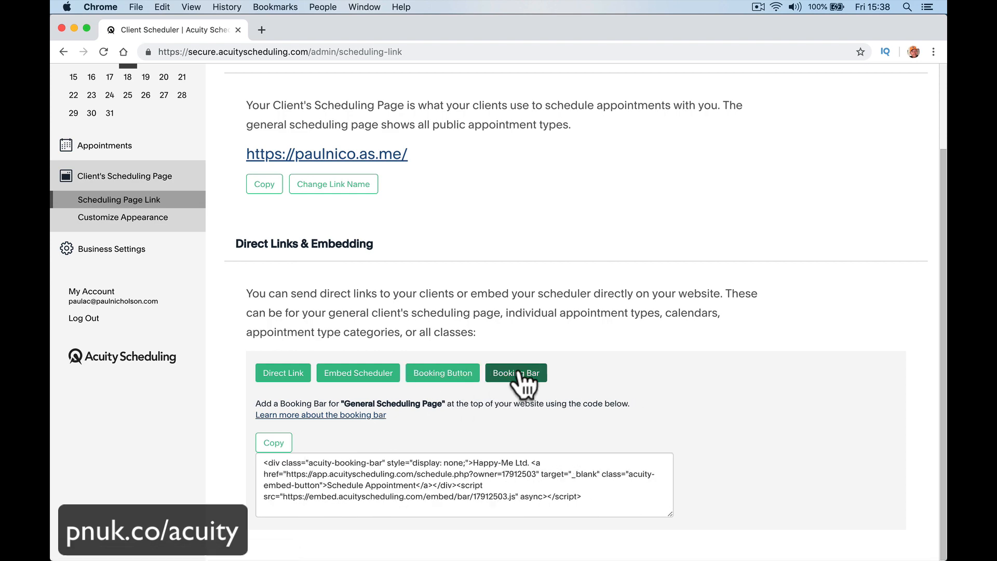
left_click(302, 375)
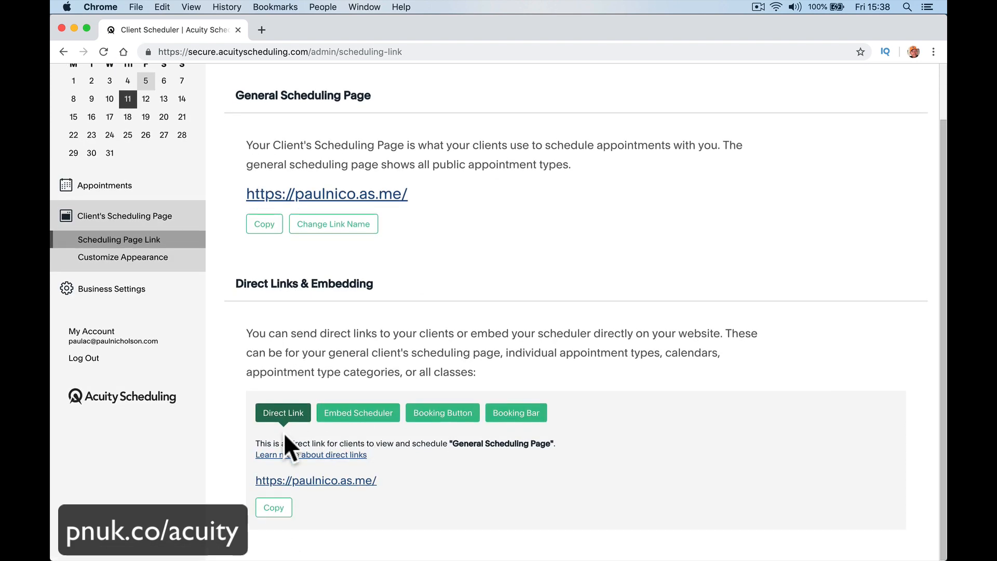
Show the Embed Scheduler option and copy its full HTML code for the General Scheduling Page
left_click(359, 420)
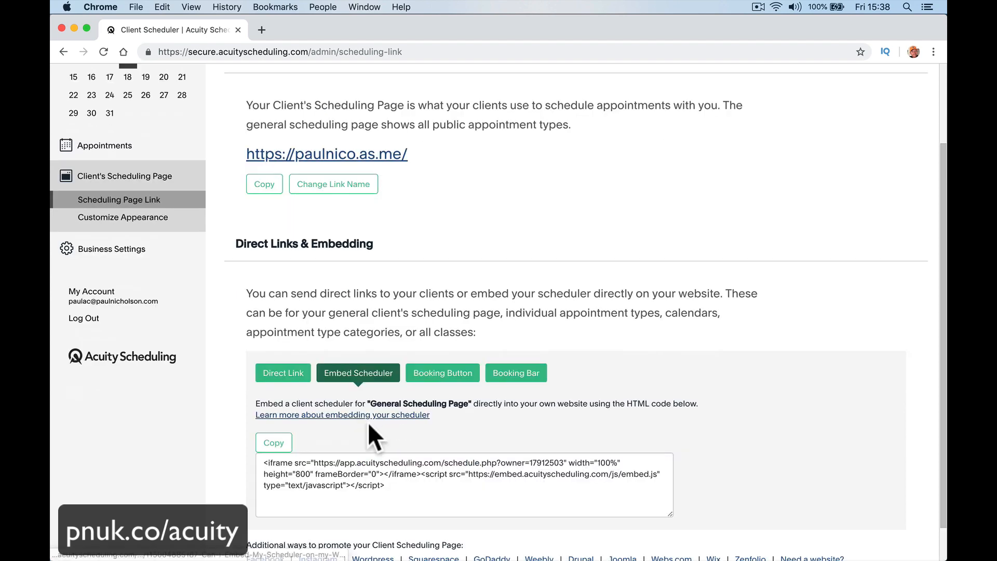
left_click(392, 470)
key("super+c")
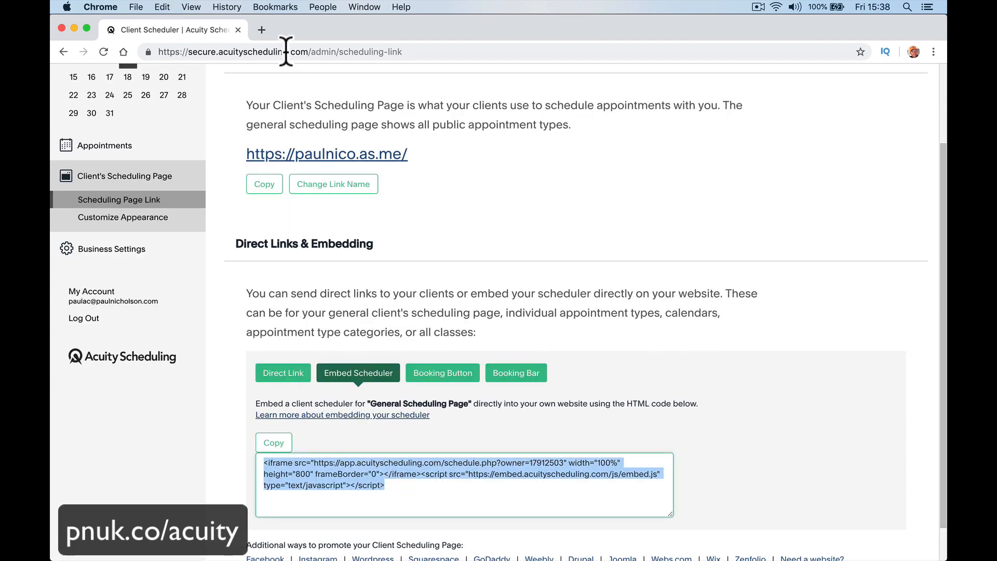
Open happymegolf.com in a new browser tab and go to its WordPress dashboard at happymegolf.com/wp-admin
left_click(262, 30)
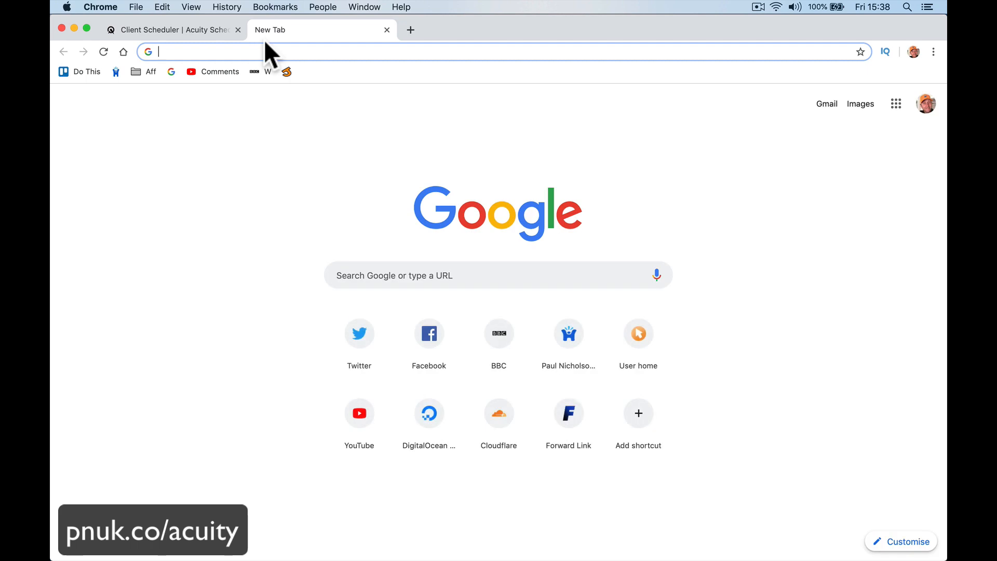
type("happymegolf.com")
key("Return")
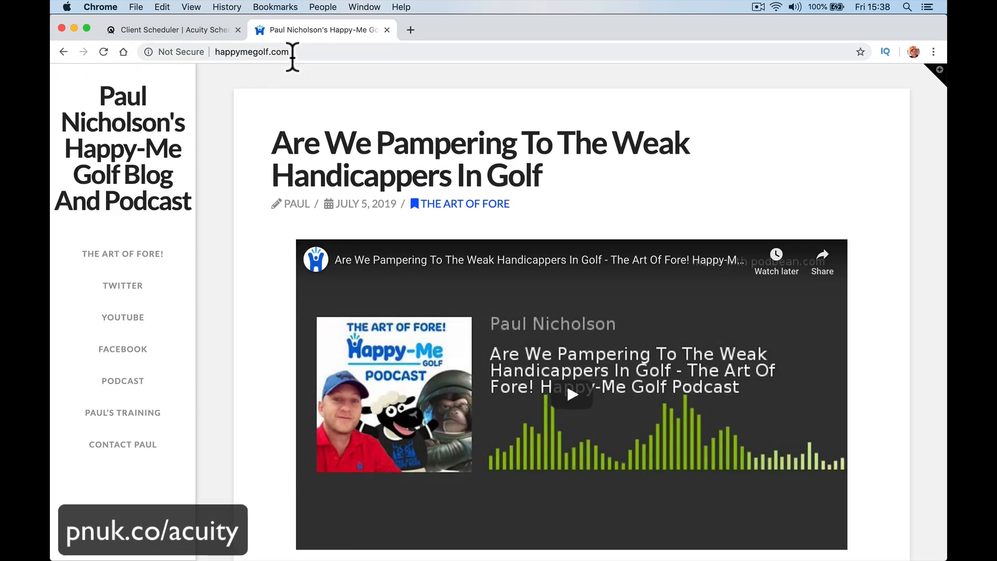
left_click(292, 52)
left_click(293, 53)
type("/wp-adm")
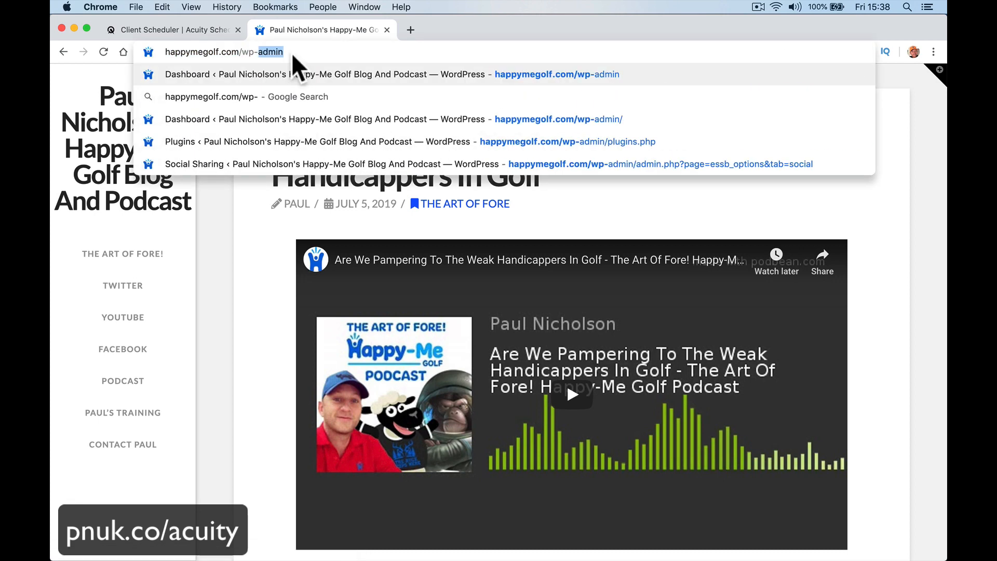
type("i")
key("Return")
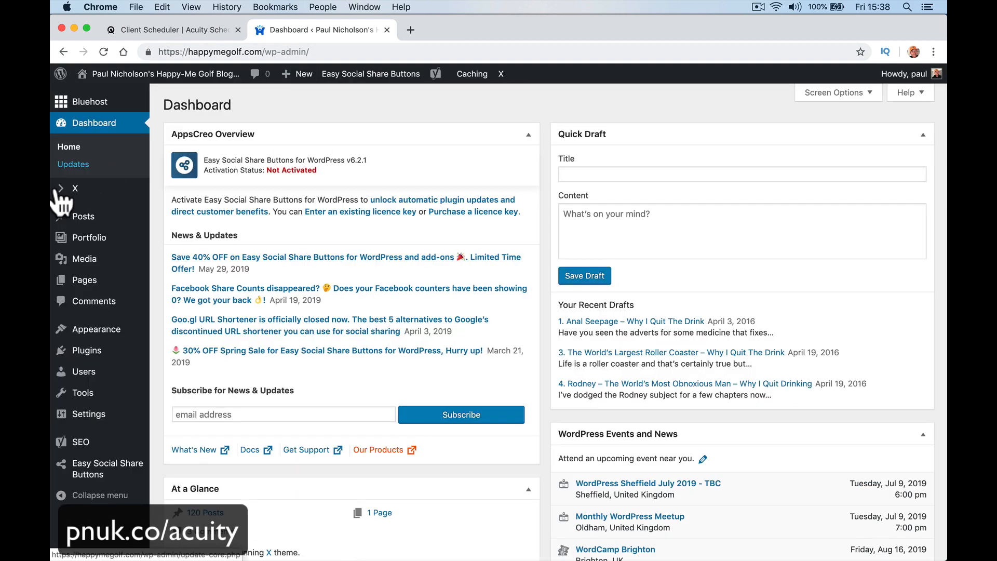
Create a new WordPress page titled "Schedule A Meeting" and start an empty block below the title
mouse_move(114, 281)
left_click(200, 288)
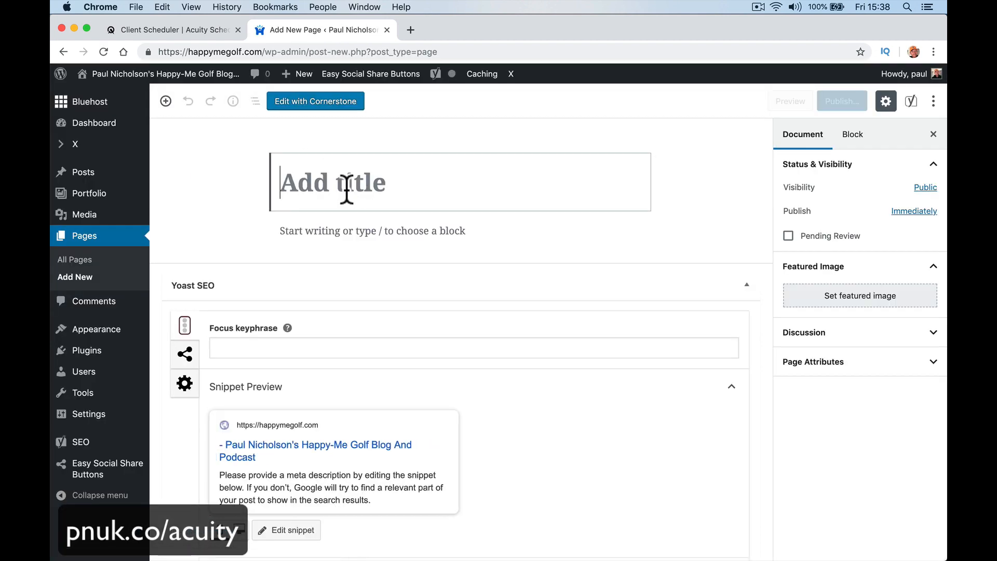
type("Schedul")
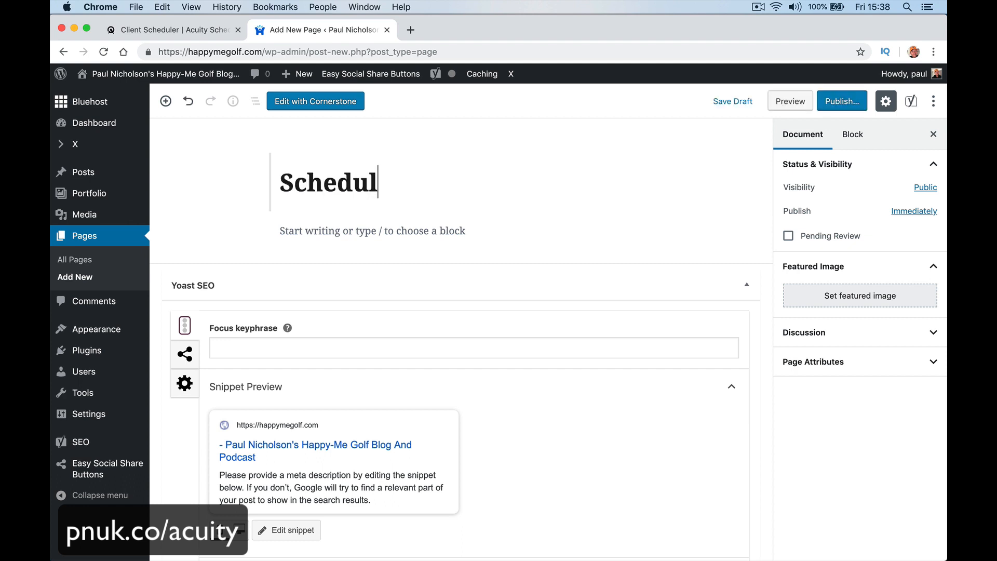
type("e A Meeting")
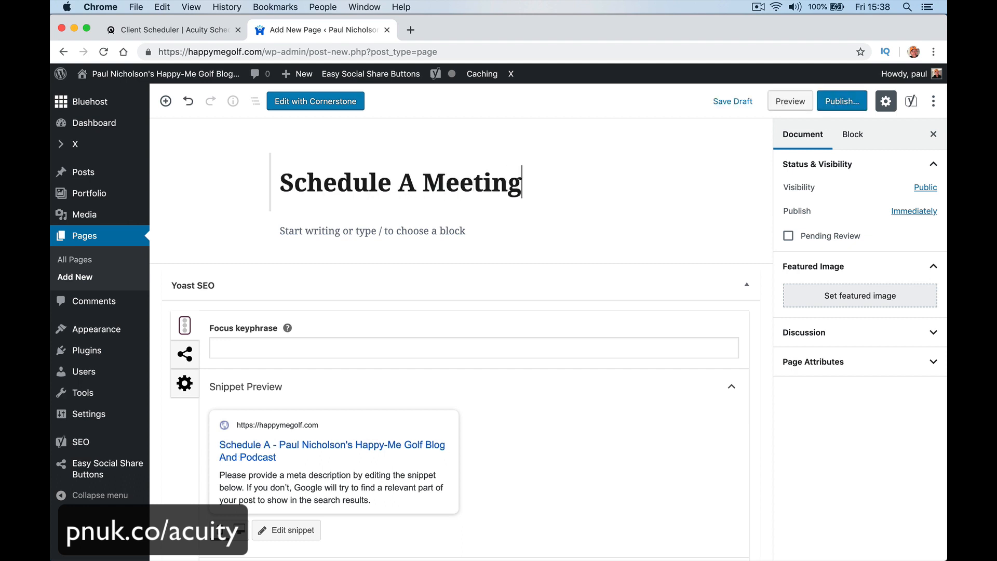
key("Return")
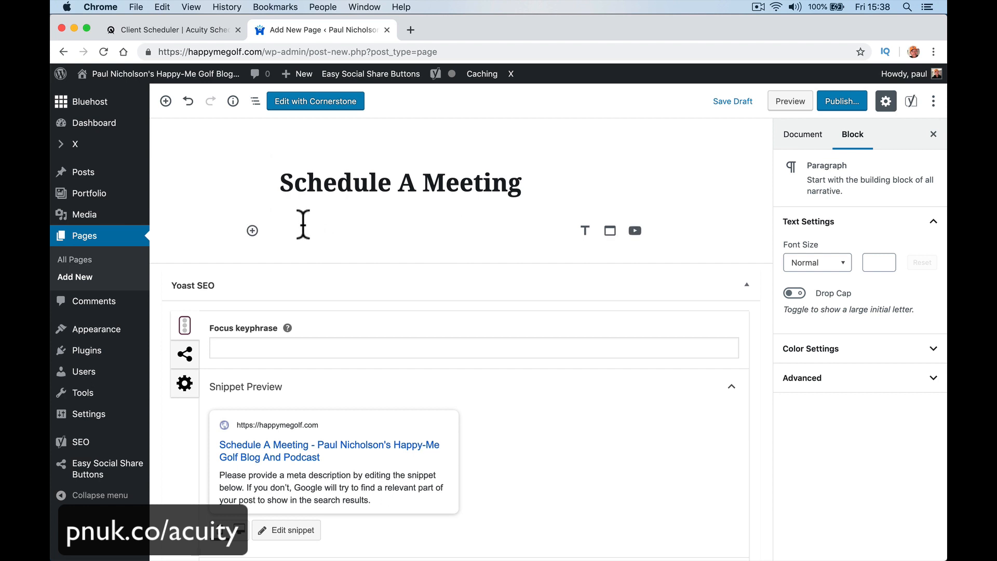
Browse the Embeds category of blocks and add a generic Embed block below the page title
left_click(252, 231)
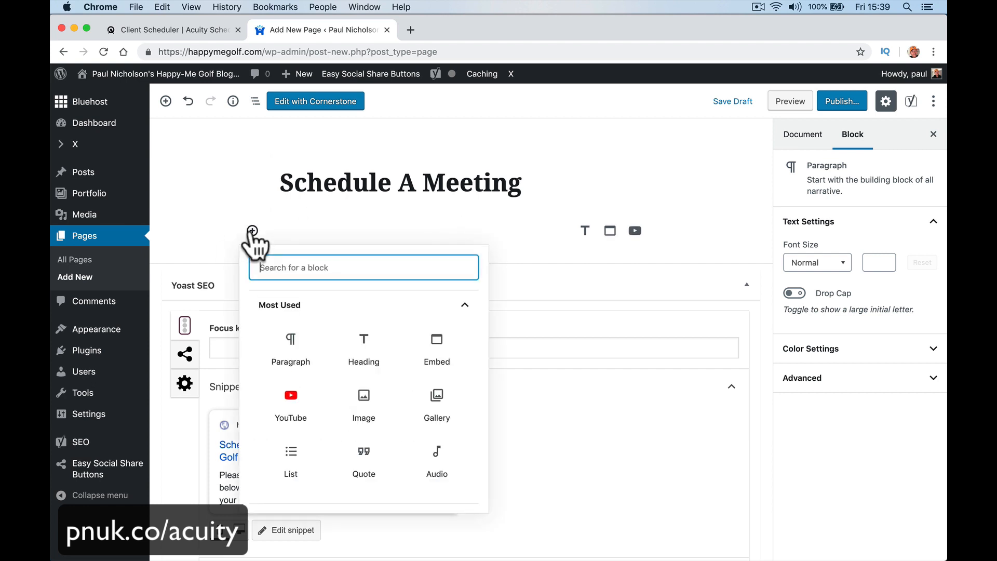
scroll(382, 394, "down", 4)
scroll(384, 394, "down", 3)
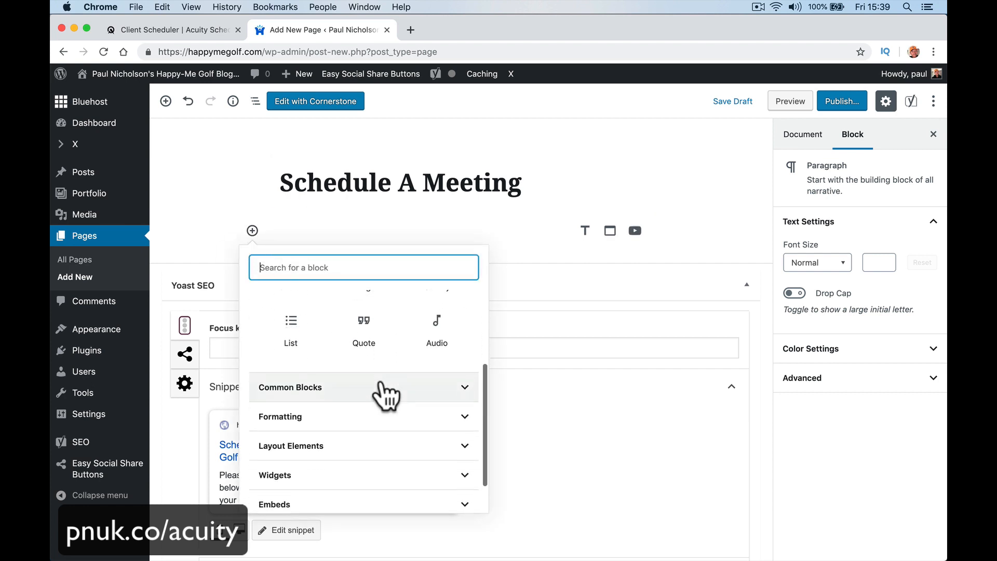
left_click(375, 464)
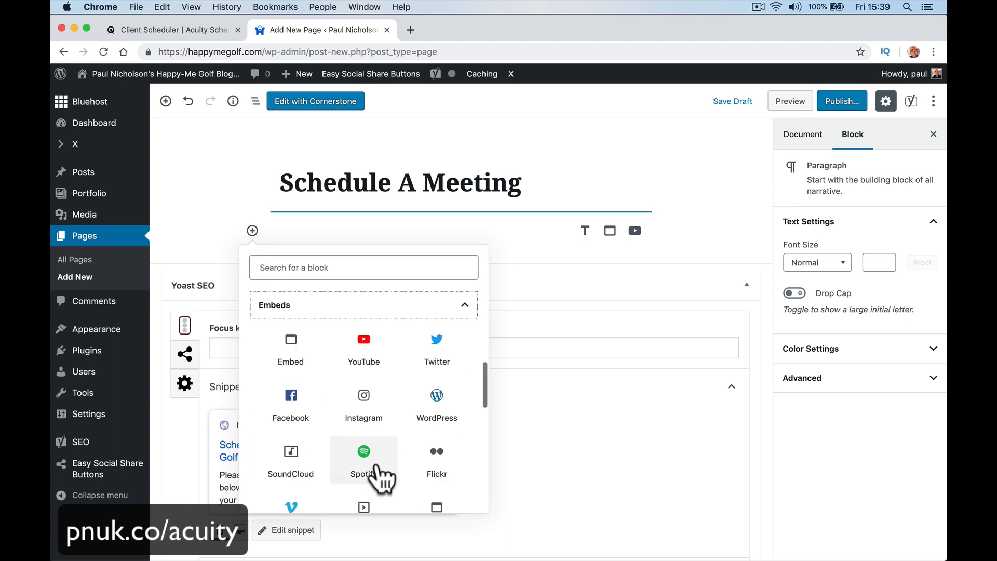
scroll(375, 466, "down", 2)
scroll(375, 466, "up", 2)
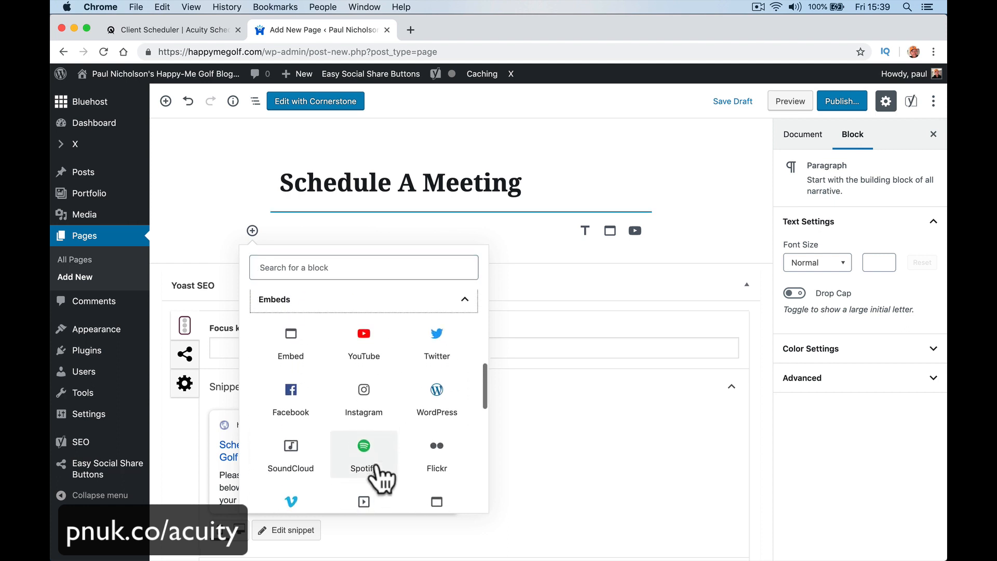
scroll(376, 465, "down", 3)
scroll(376, 466, "down", 5)
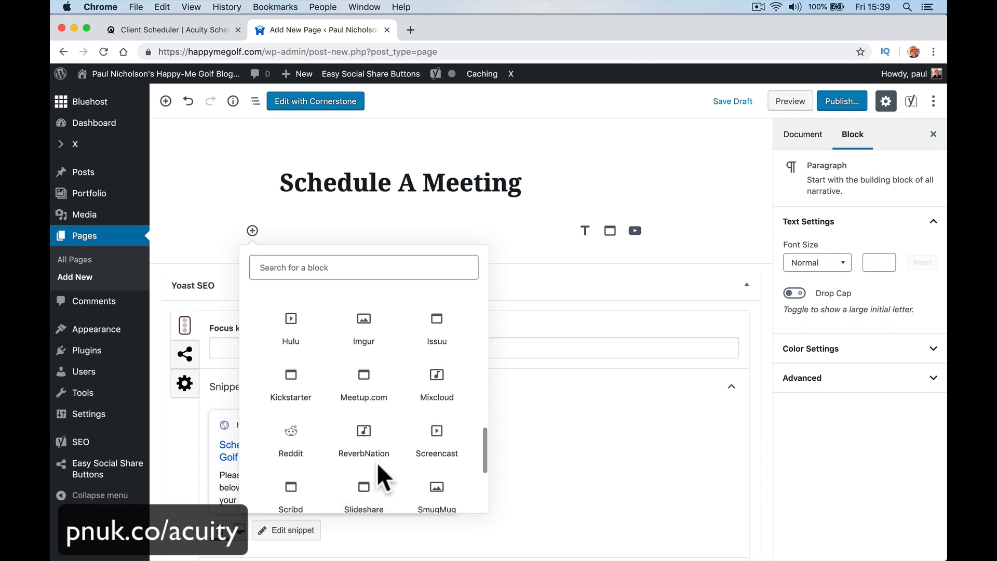
scroll(376, 462, "up", 8)
scroll(375, 462, "down", 4)
scroll(375, 466, "down", 3)
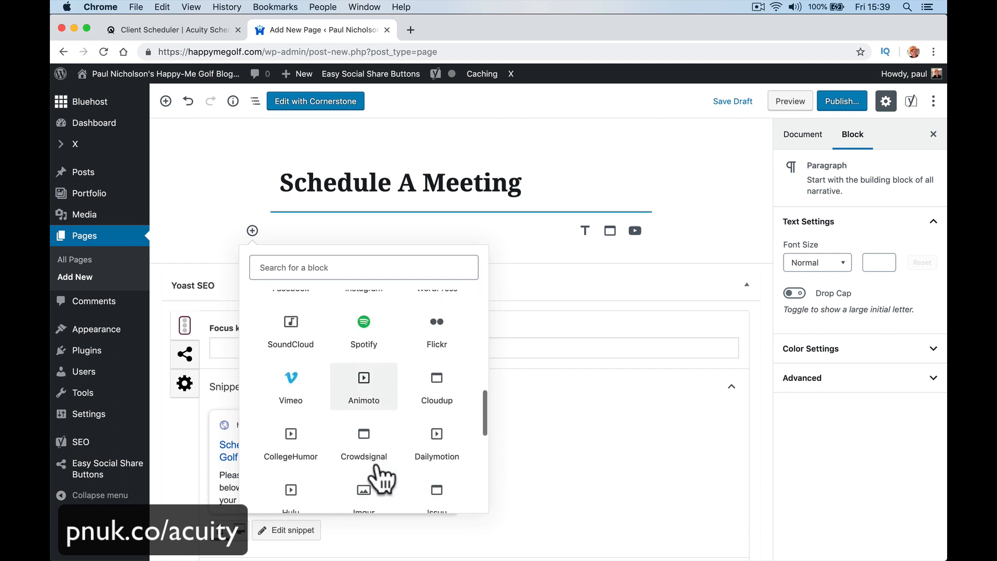
scroll(376, 462, "up", 5)
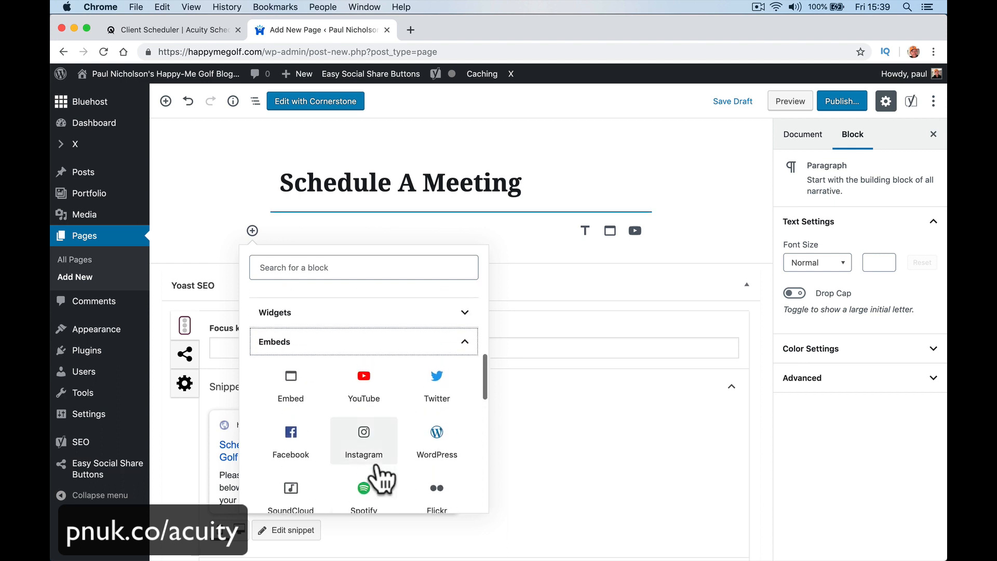
left_click(290, 388)
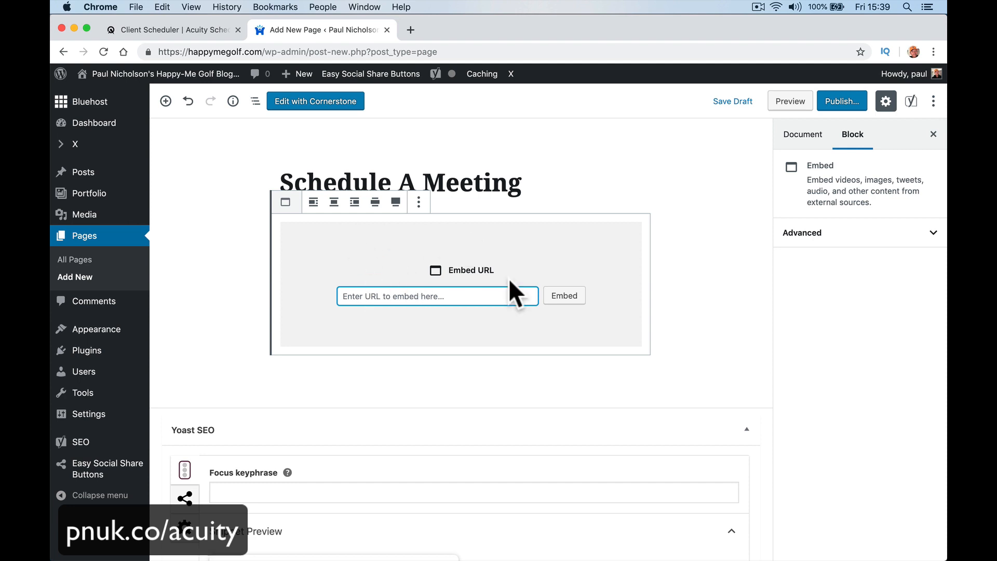
Remove the empty Embed block from the page
left_click(458, 438)
left_click(460, 382)
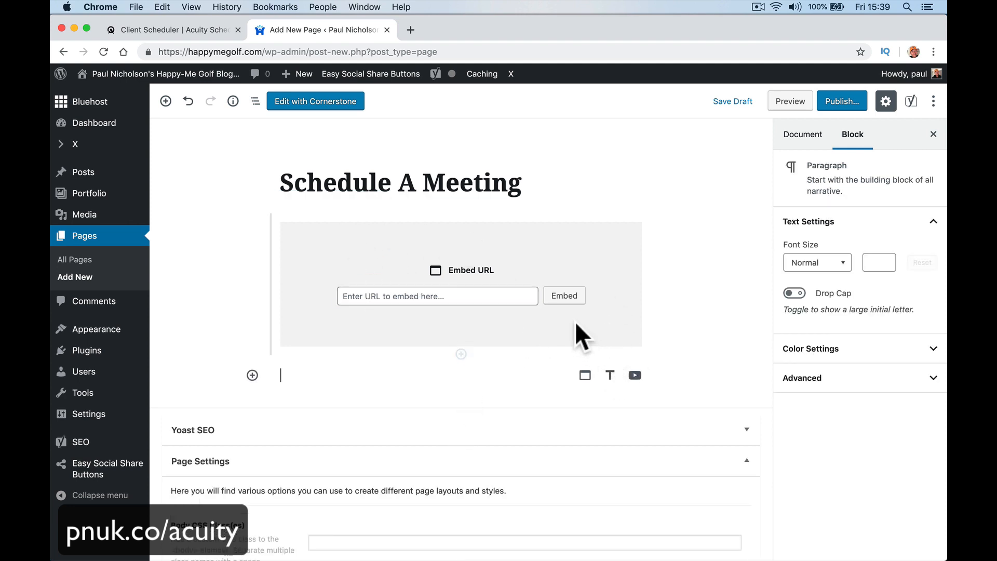
left_click(437, 296)
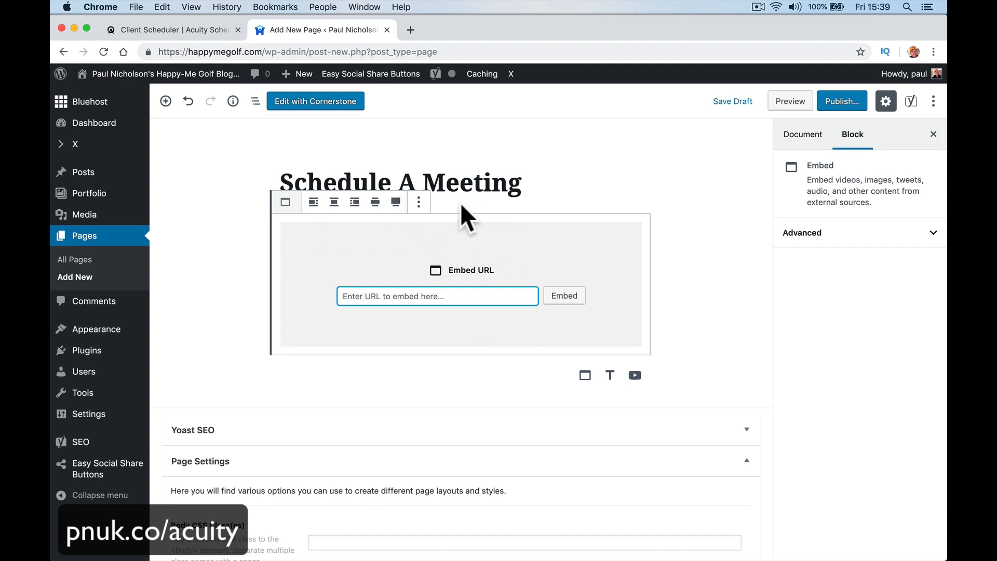
left_click(418, 202)
left_click(442, 381)
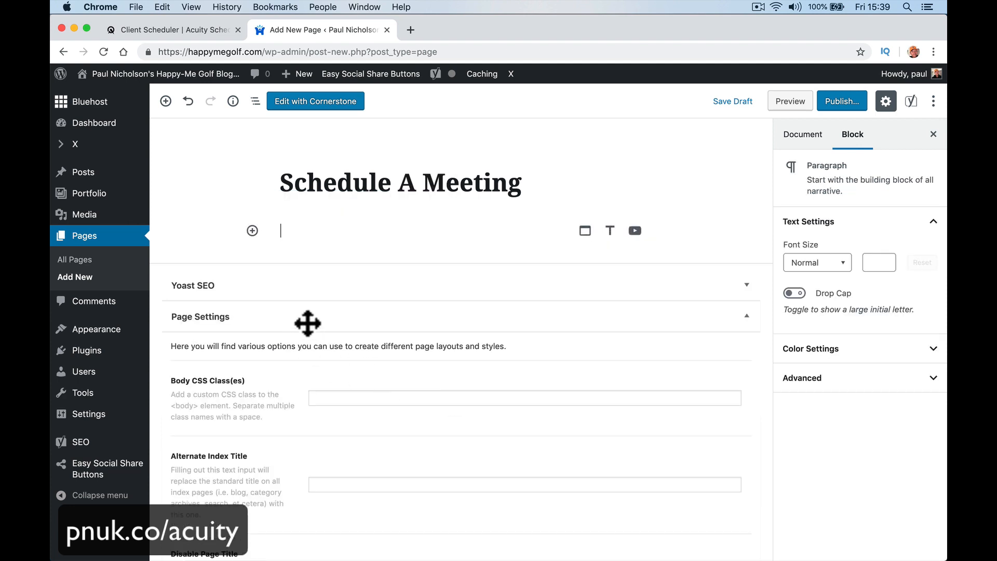
Find the Custom HTML block by searching "htm", add it below the title, and paste the copied Acuity embed code into it
left_click(252, 231)
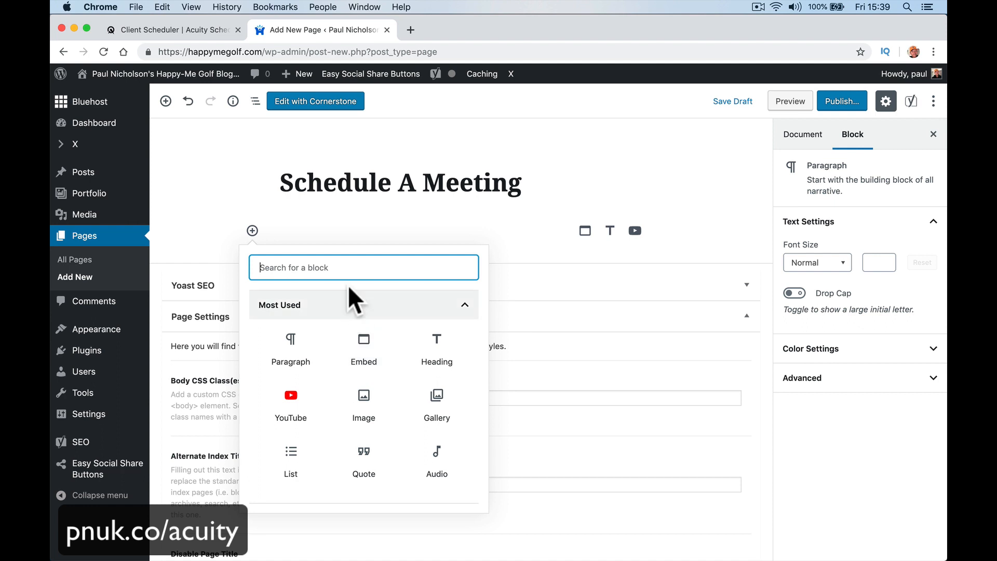
type("htm")
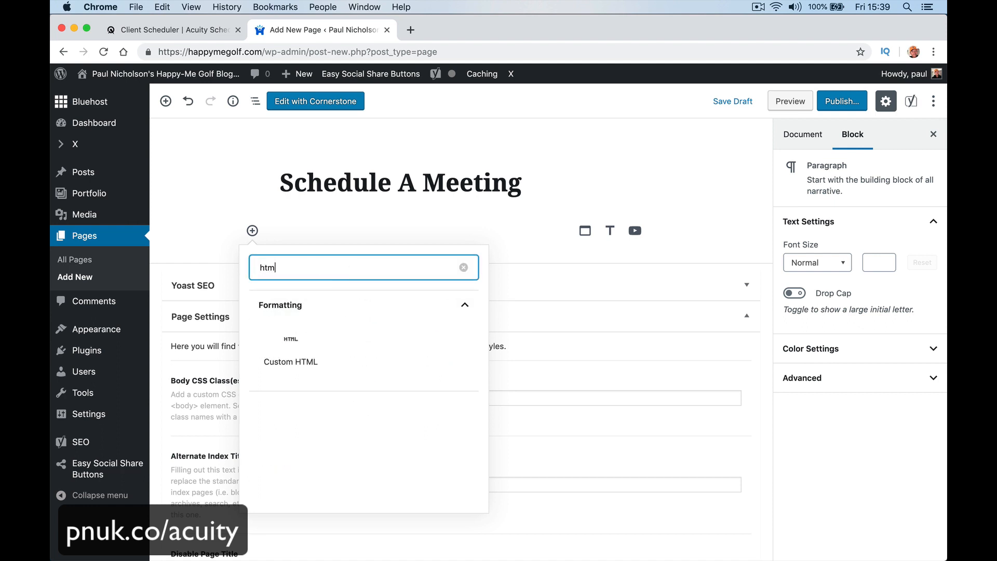
left_click(326, 318)
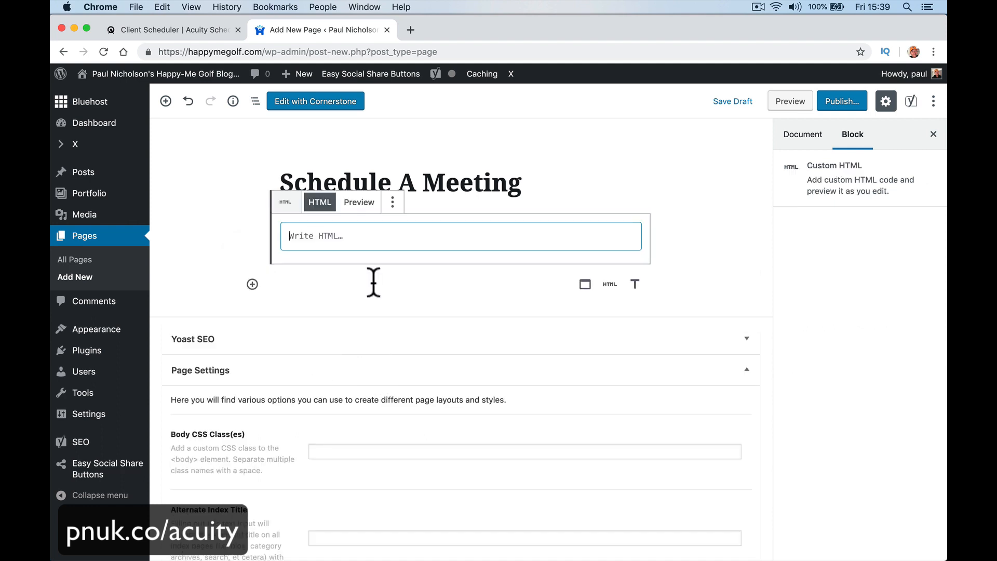
type("<iframe src=\"https://app.acuityscheduling.com/schedule.php?owner=17912503\" width=\"100%\" height=\"800\" frameBorder=\"0\"></iframe> <script src=\"https://embed.acuityscheduling.com/js/embed.js\" type=\"text/javascript\"></script>")
Publish the Schedule A Meeting page and view it live on the website
left_click(842, 104)
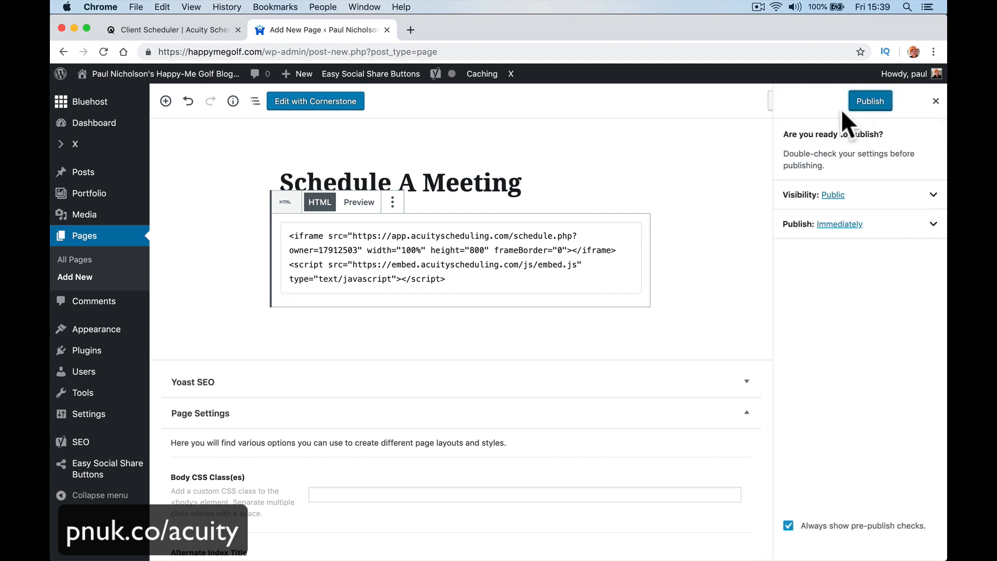
left_click(870, 102)
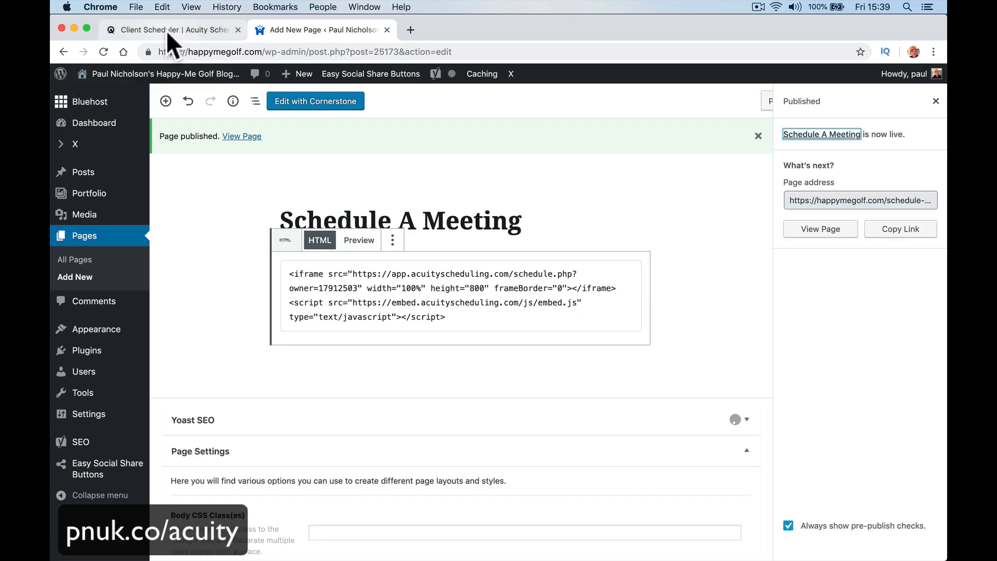
left_click(166, 30)
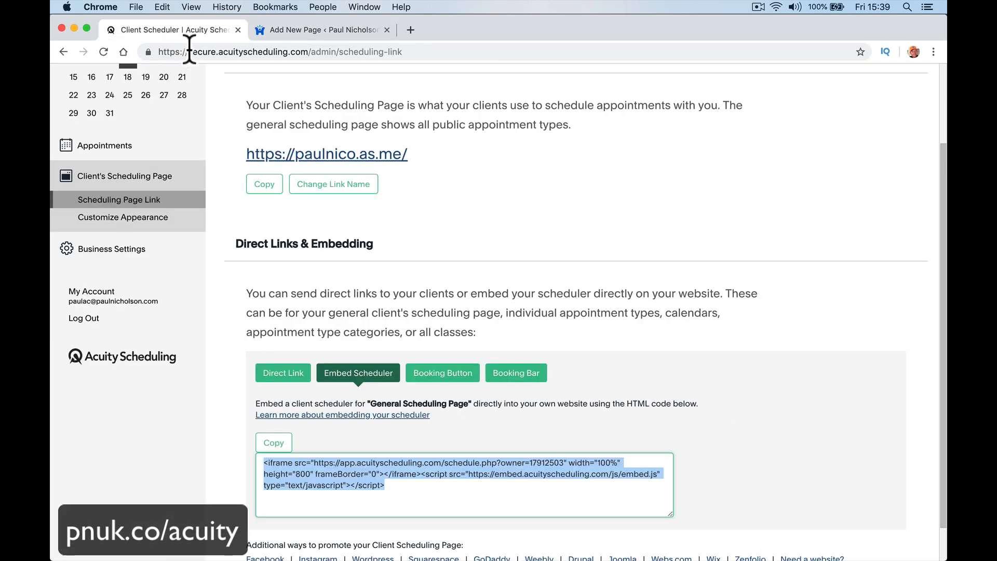
left_click(319, 31)
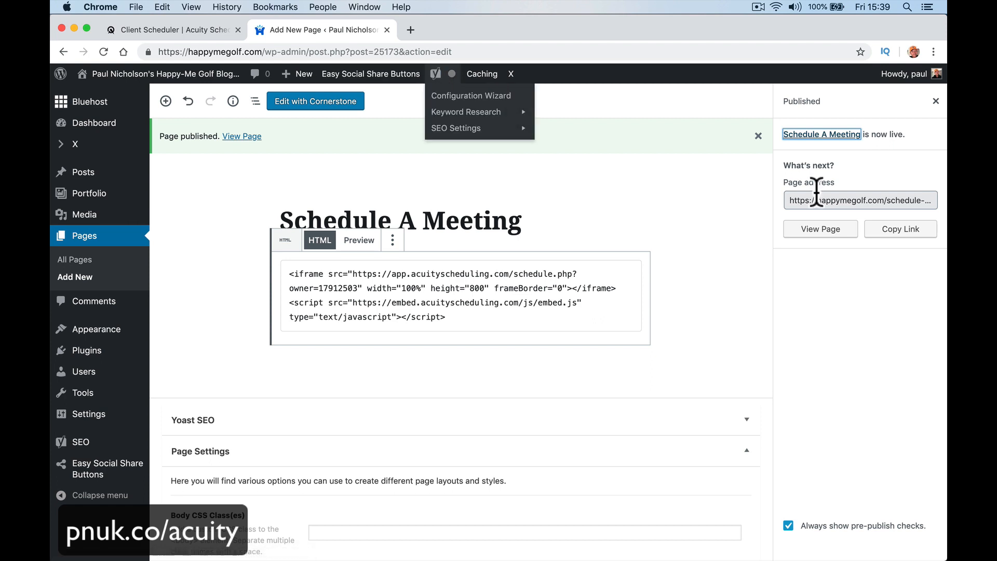
left_click(819, 229)
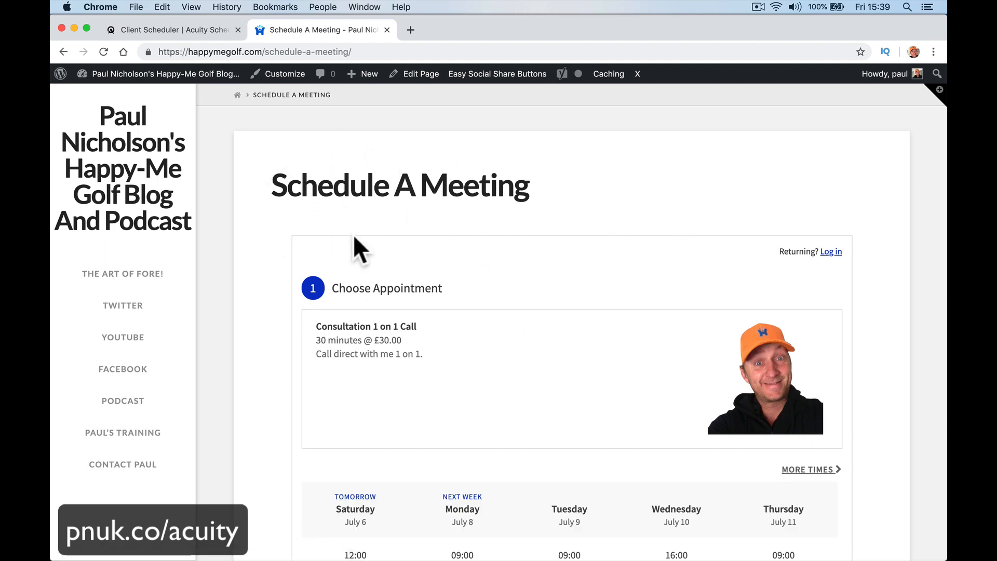
Review the embedded scheduler on the live page, select the Monday July 8 09:00 slot, and continue to the client information form
scroll(484, 289, "down", 10)
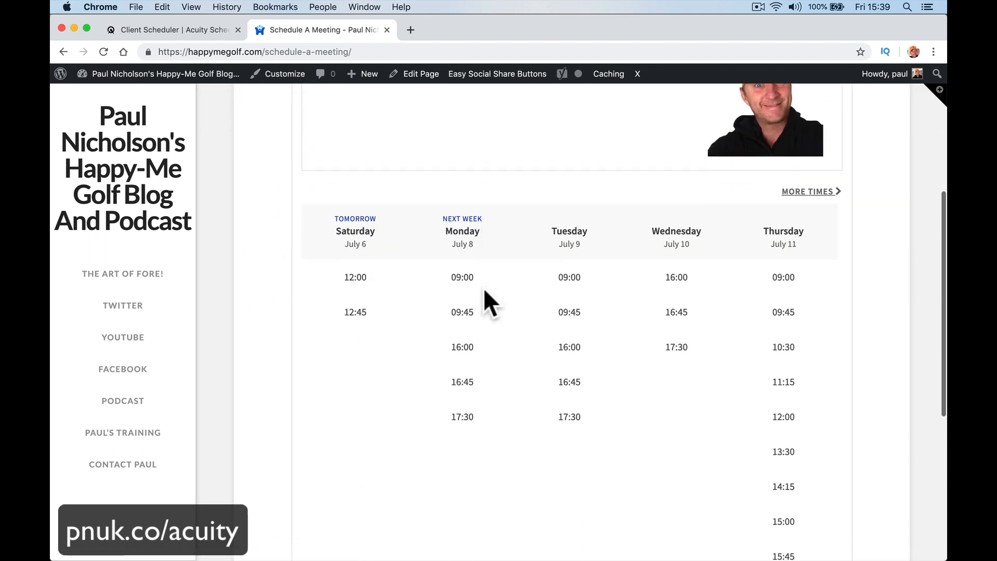
scroll(484, 288, "up", 6)
scroll(484, 288, "down", 7)
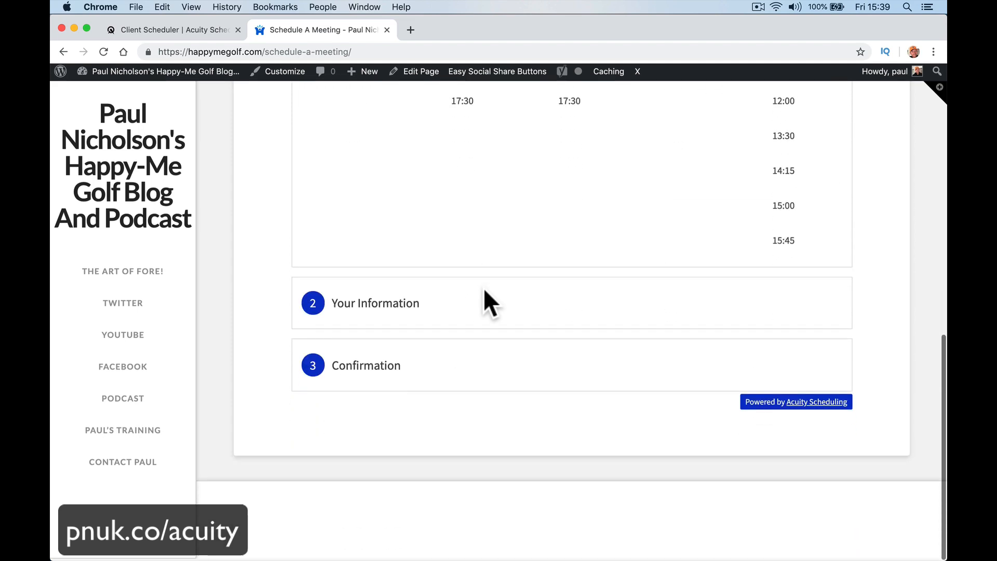
scroll(484, 289, "up", 10)
scroll(484, 288, "down", 3)
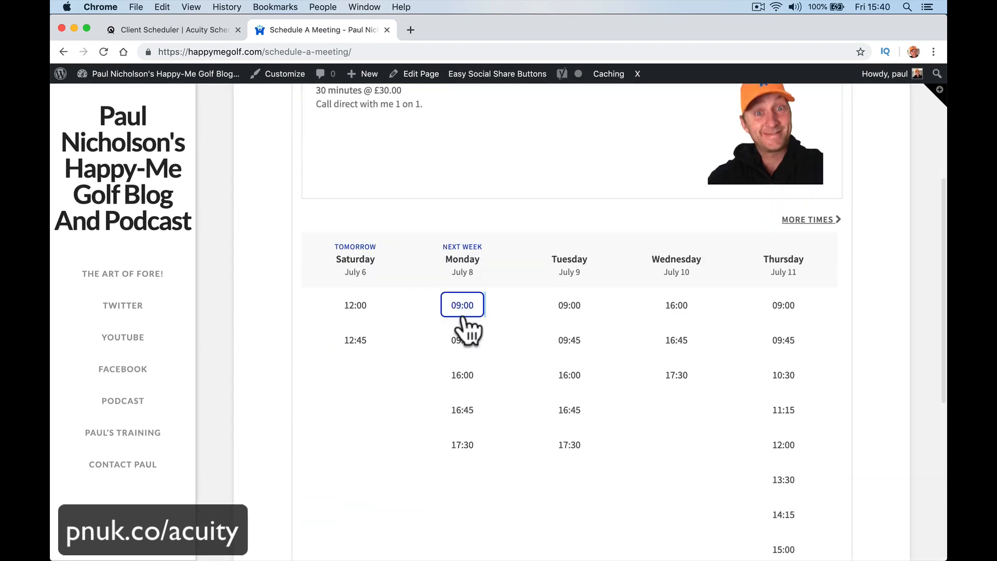
left_click(463, 308)
left_click(481, 332)
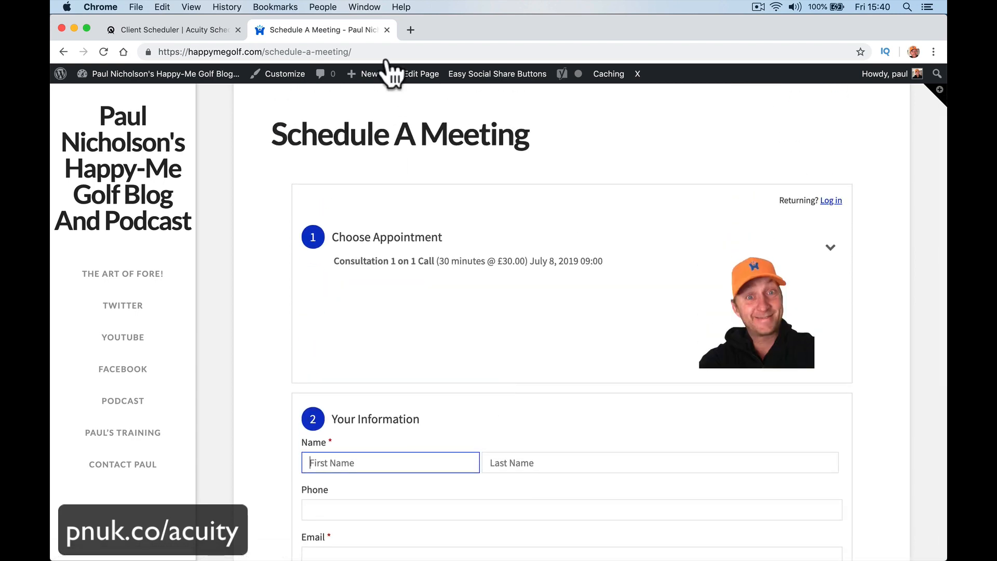
Open the Schedule A Meeting page for editing, then copy the Booking Button code for the General Scheduling Page in Acuity Scheduling
left_click(414, 74)
left_click(200, 31)
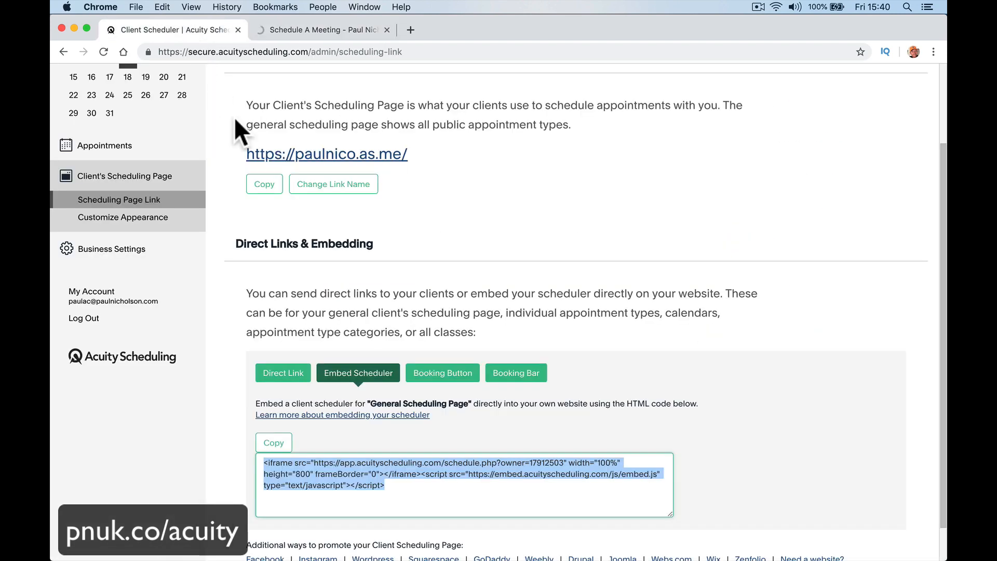
left_click(451, 374)
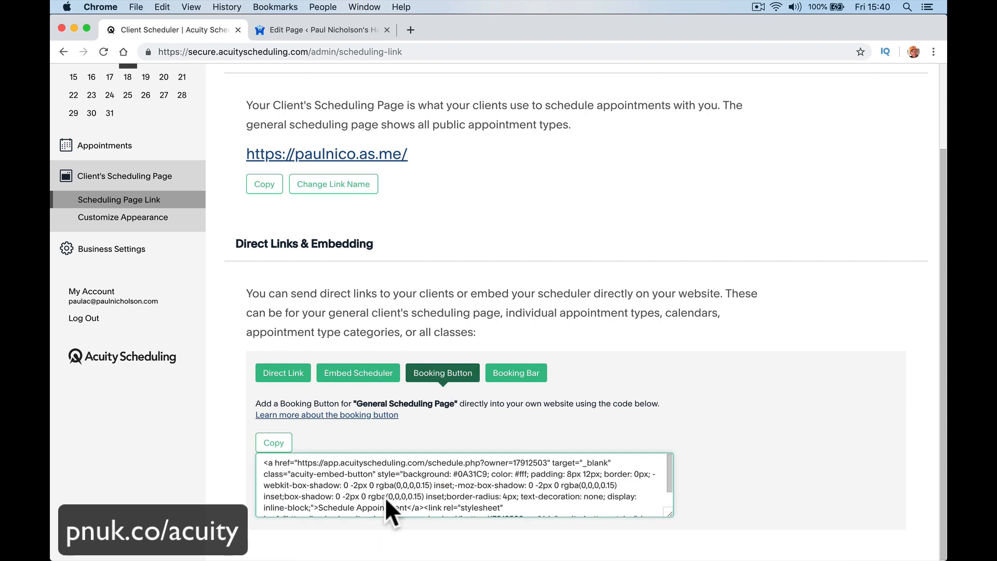
left_click(274, 442)
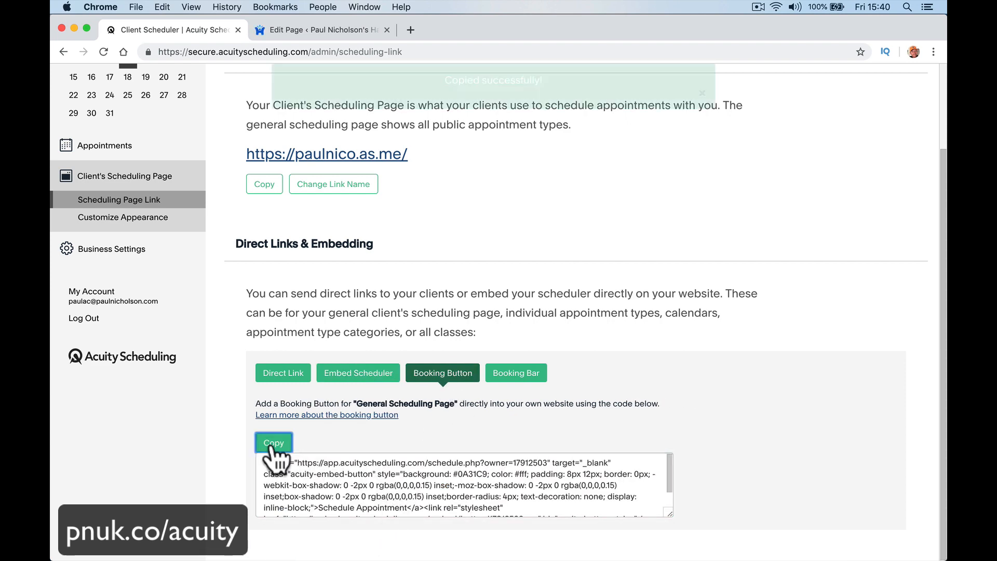
From the WordPress posts list, view "The Good, The Bad And The Average" post and open it for editing
left_click(309, 32)
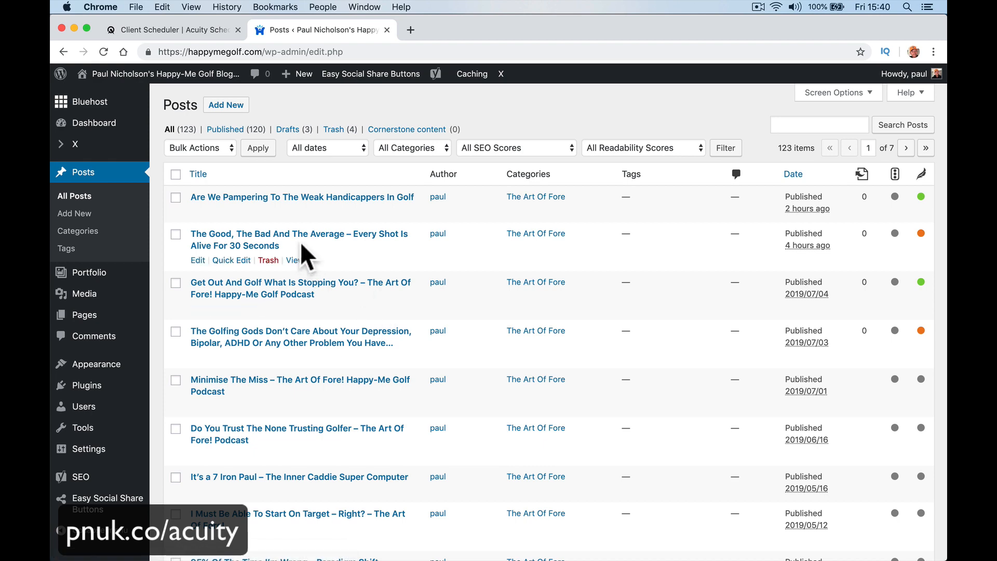
left_click(295, 260)
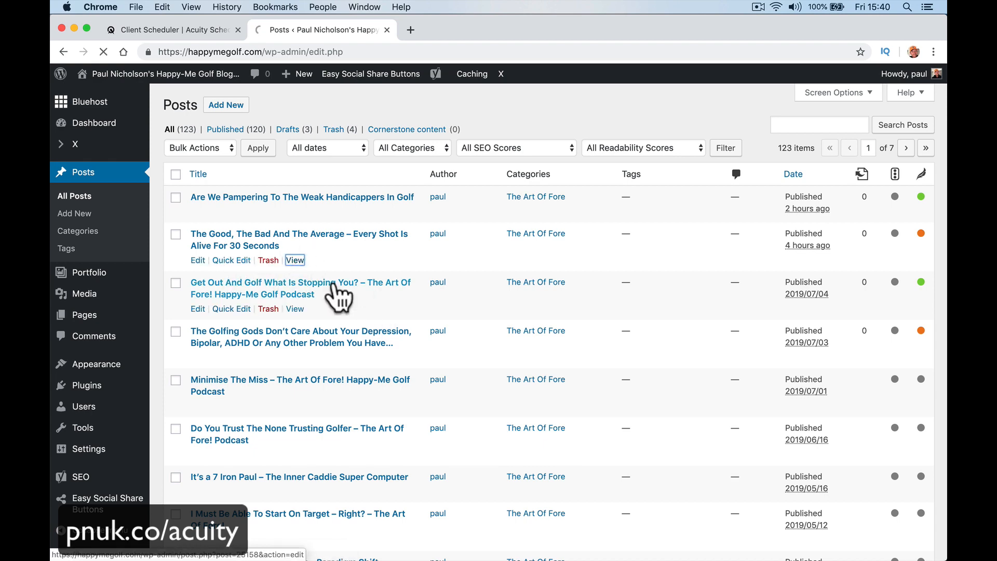
scroll(335, 294, "down", 6)
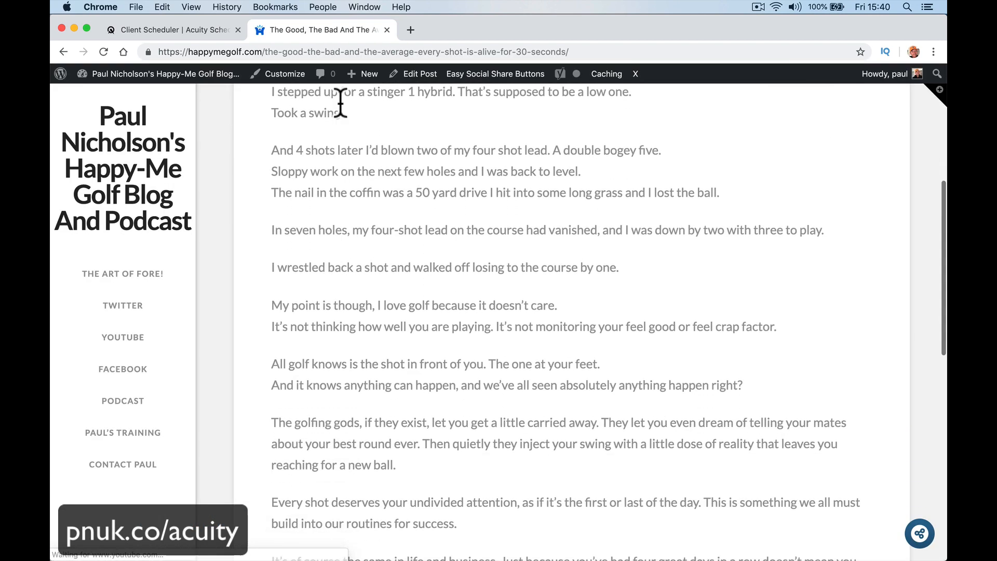
left_click(421, 73)
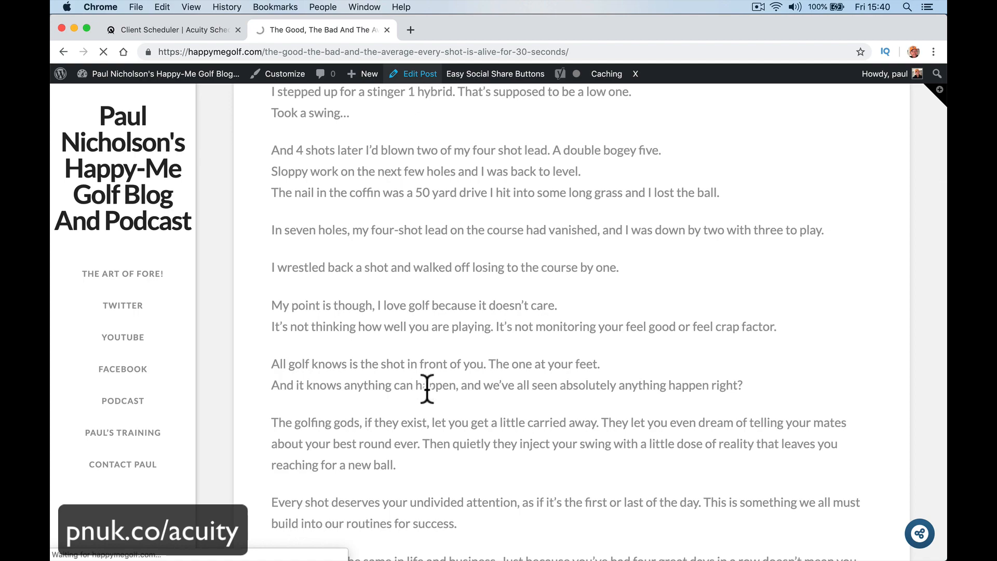
scroll(426, 388, "down", 15)
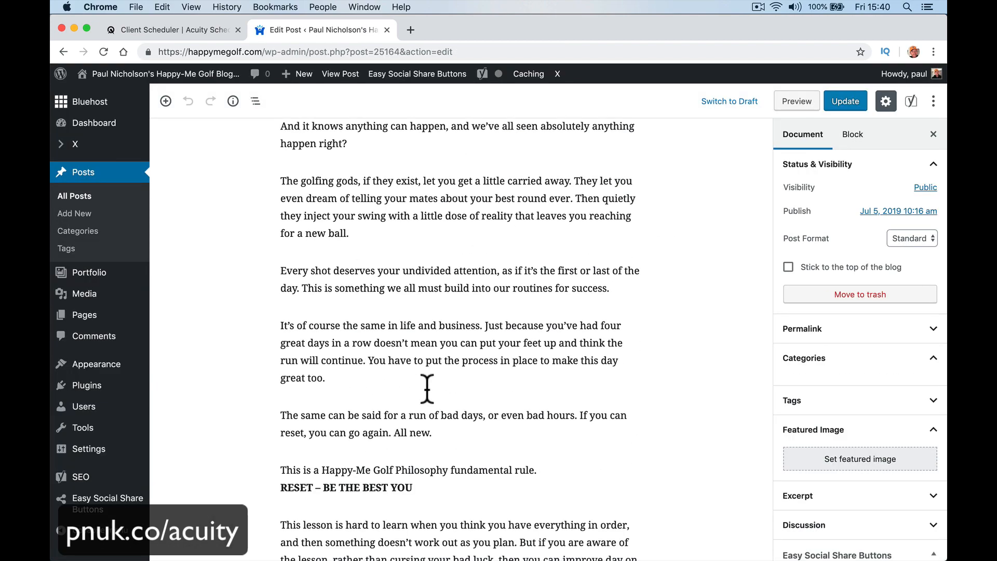
scroll(426, 388, "down", 12)
scroll(427, 390, "up", 4)
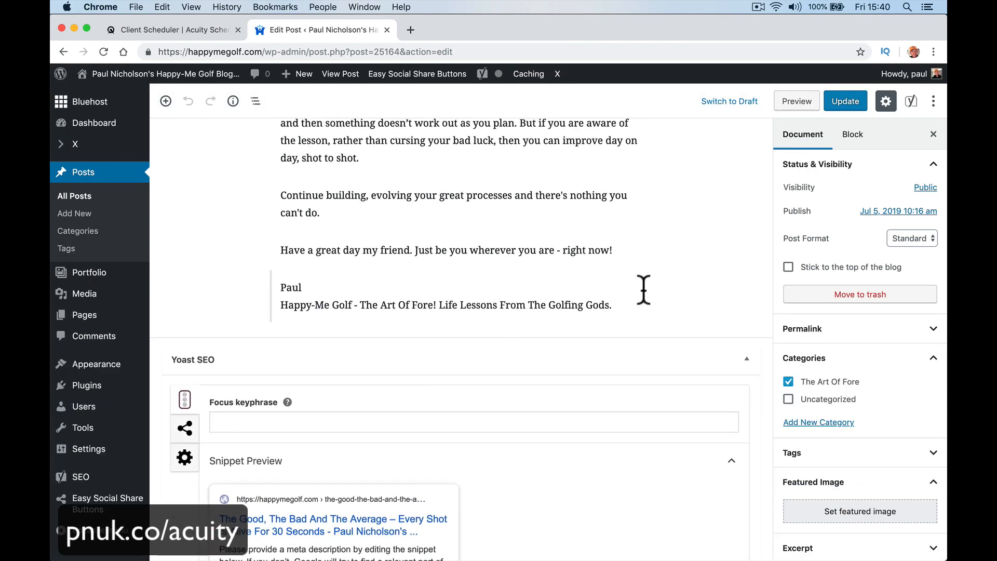
Add a Custom HTML block at the end of the post, paste the booking button code into it, and update the post
left_click(644, 290)
key("Return")
key("Return")
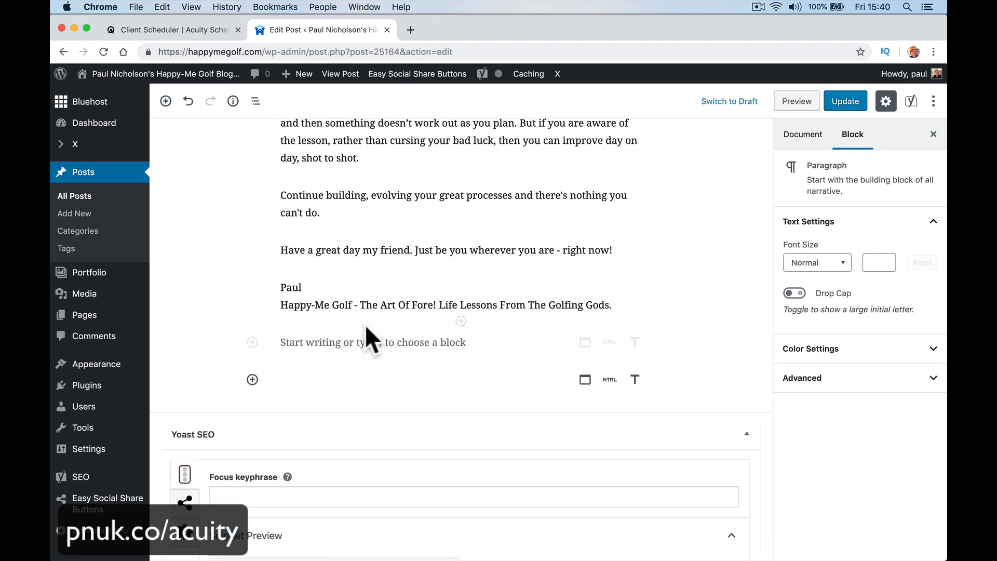
left_click(252, 379)
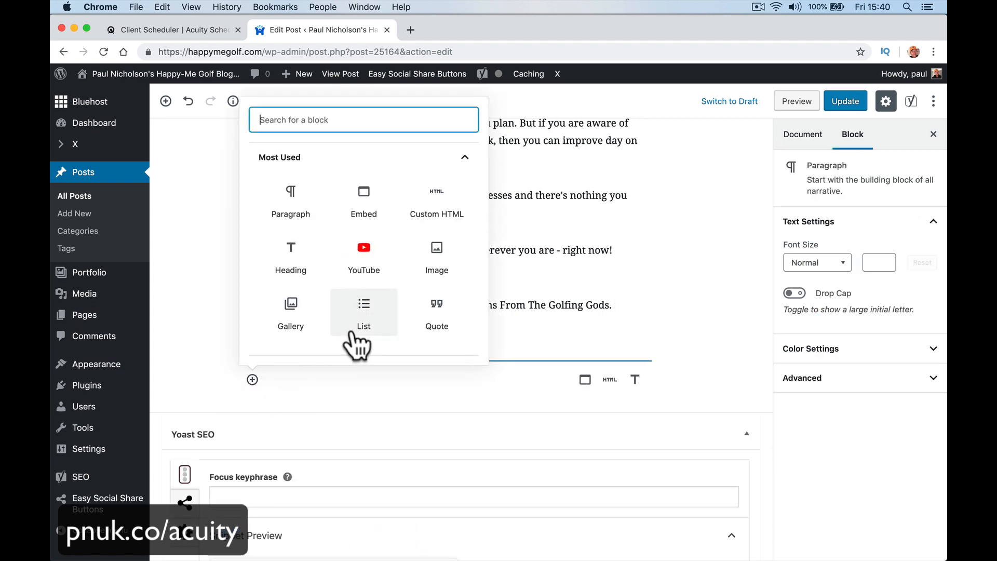
type("htm")
left_click(291, 202)
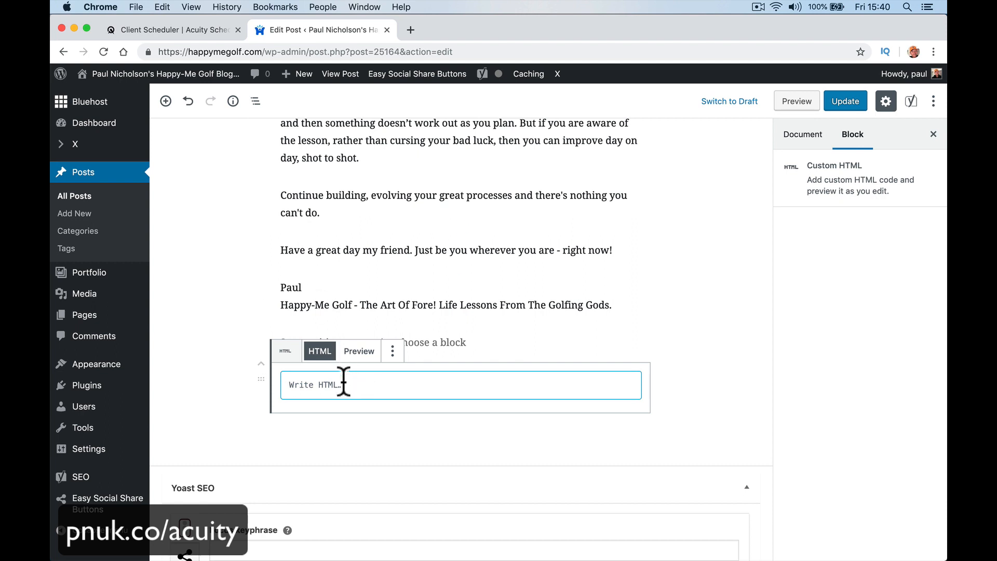
key("super+v")
left_click(841, 107)
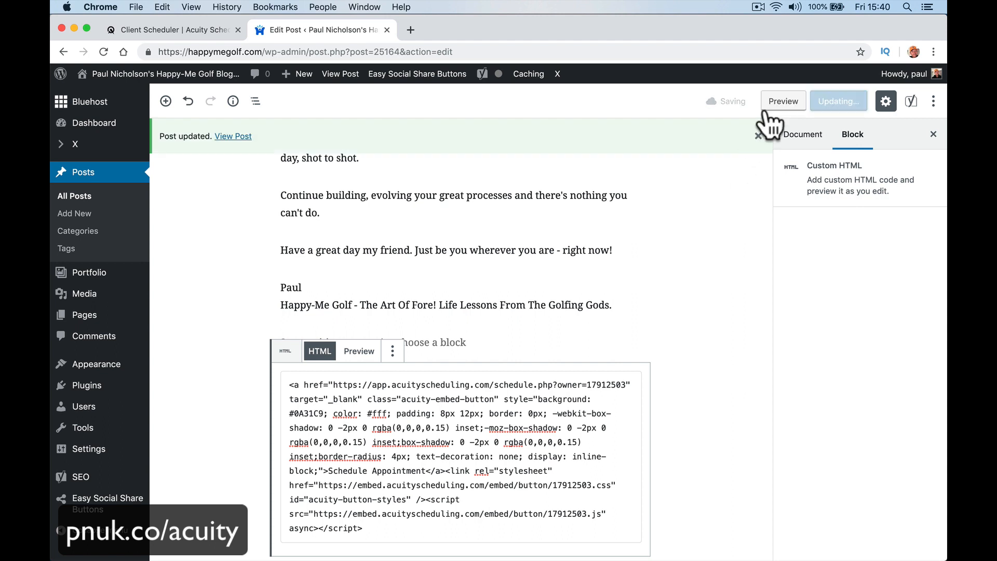
Preview the post and use its Schedule Appointment button to examine the pop-up scheduler
left_click(783, 101)
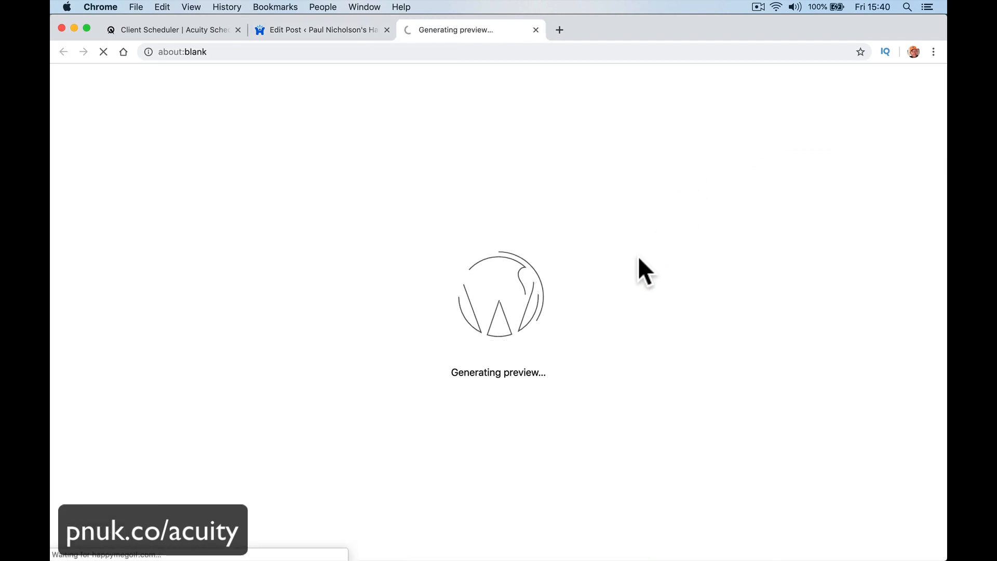
scroll(638, 257, "down", 20)
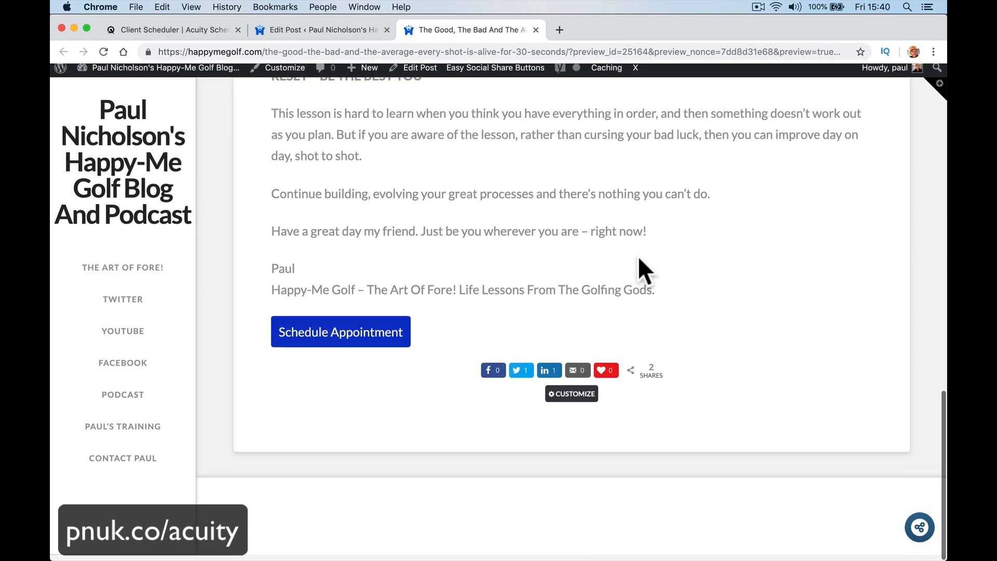
left_click(347, 337)
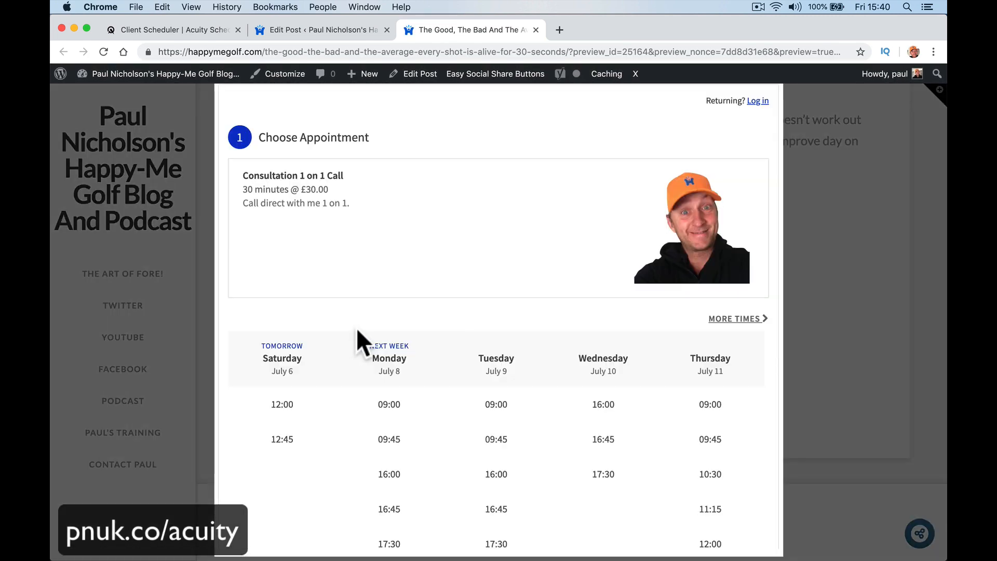
scroll(361, 328, "down", 5)
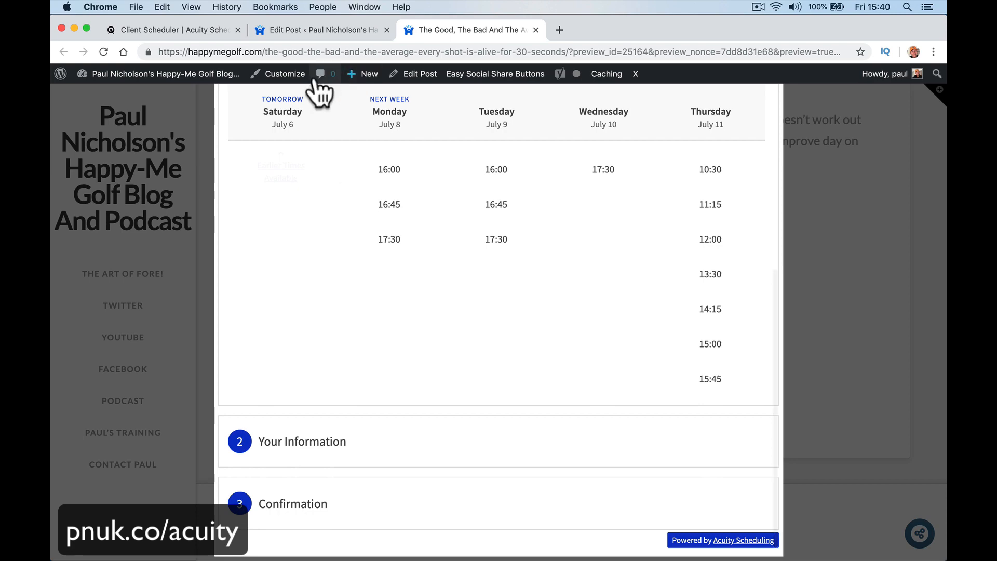
Copy the Booking Bar code for the General Scheduling Page in Acuity Scheduling
left_click(198, 31)
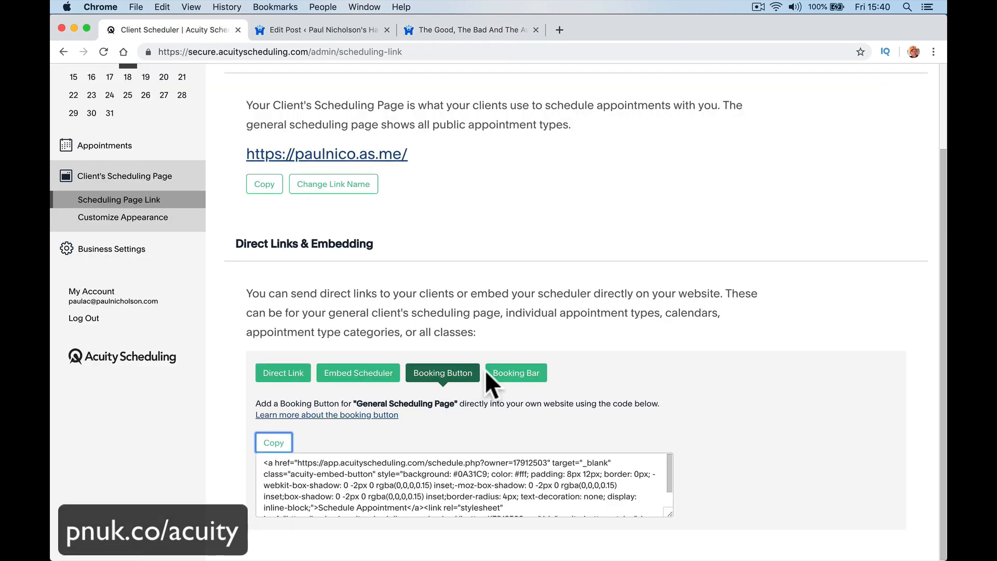
left_click(515, 372)
left_click(409, 470)
key("super+a")
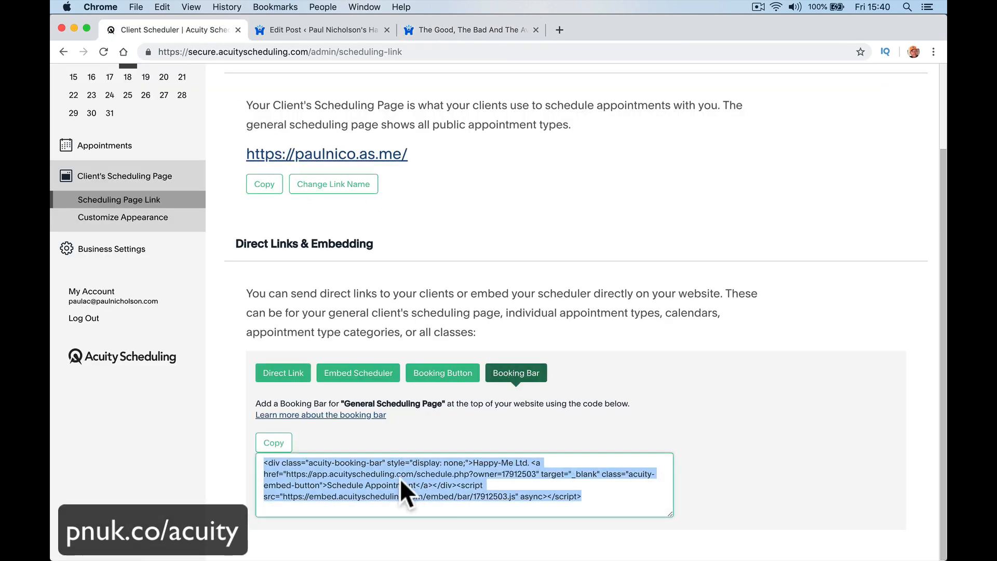
key("super+c")
Close the post preview, replace the Custom HTML block's code with the booking bar code, and update the post
left_click(445, 29)
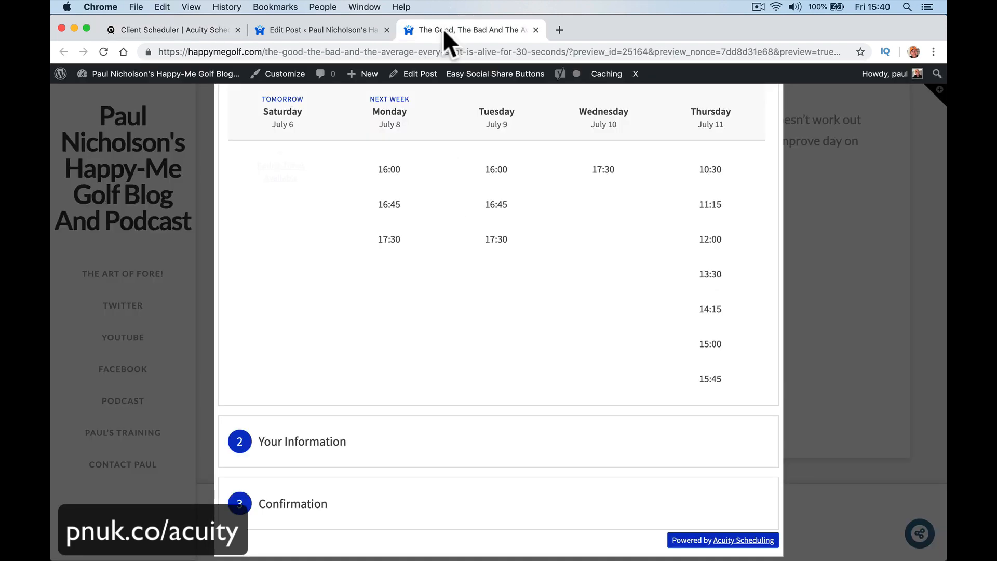
left_click(536, 29)
left_click(416, 415)
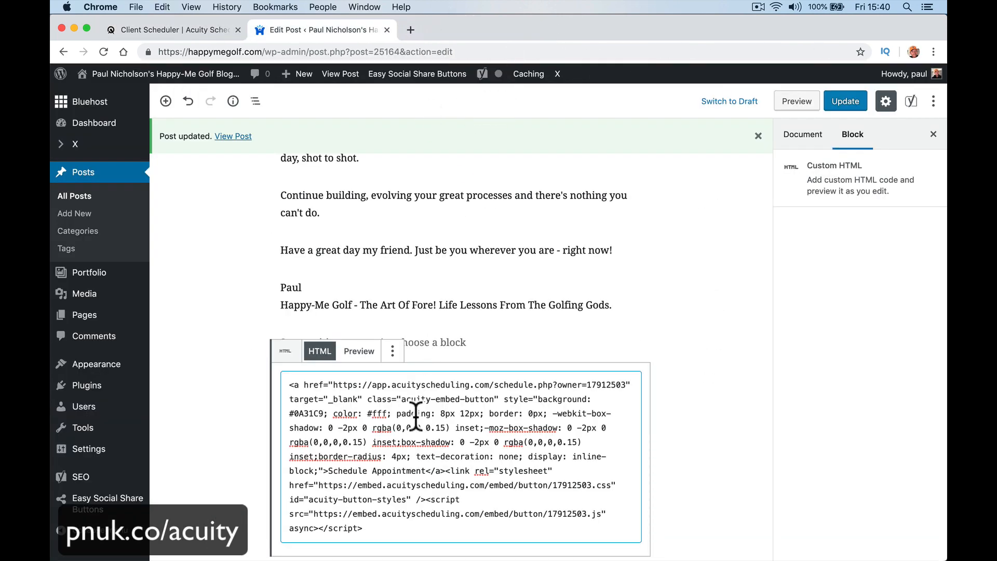
key("super+a")
key("super+v")
left_click(846, 103)
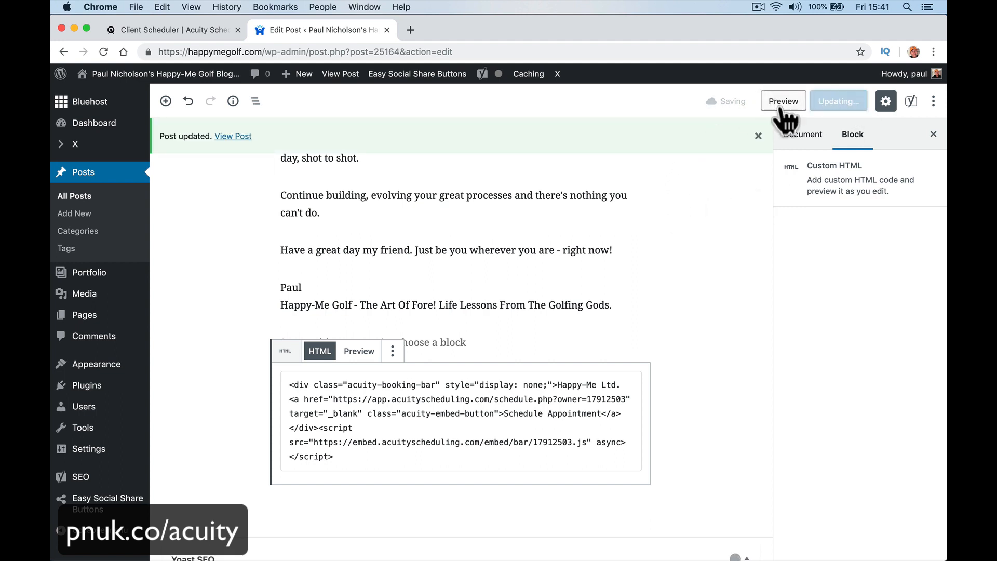
Preview the updated post, log out of WordPress, and return to the blog's home page as a visitor
left_click(782, 102)
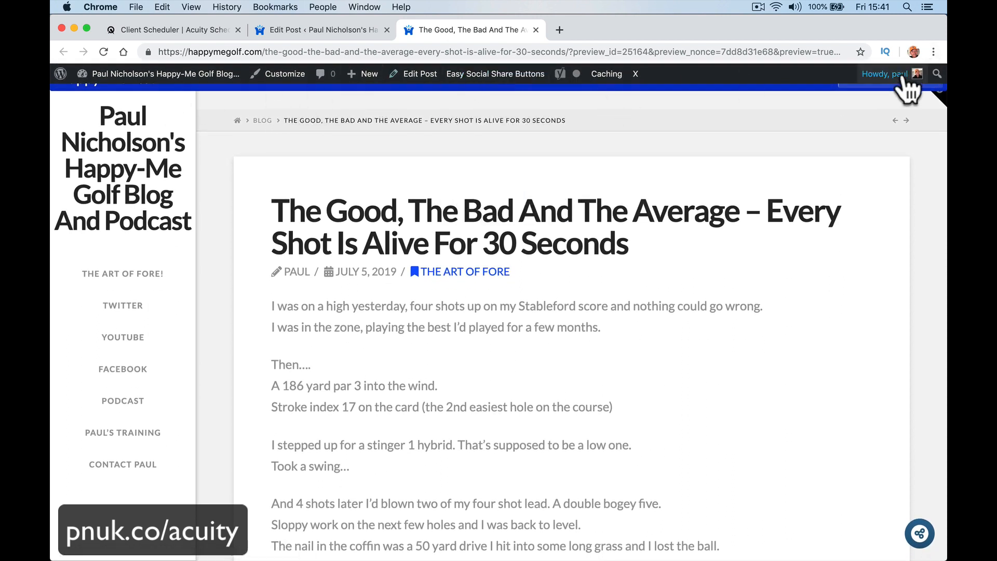
mouse_move(885, 74)
left_click(837, 134)
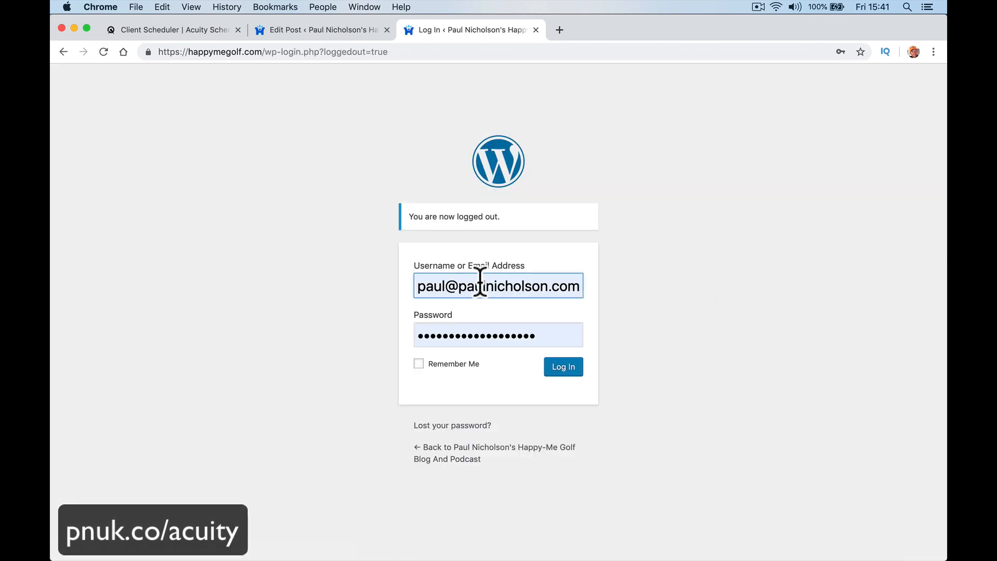
left_click(470, 459)
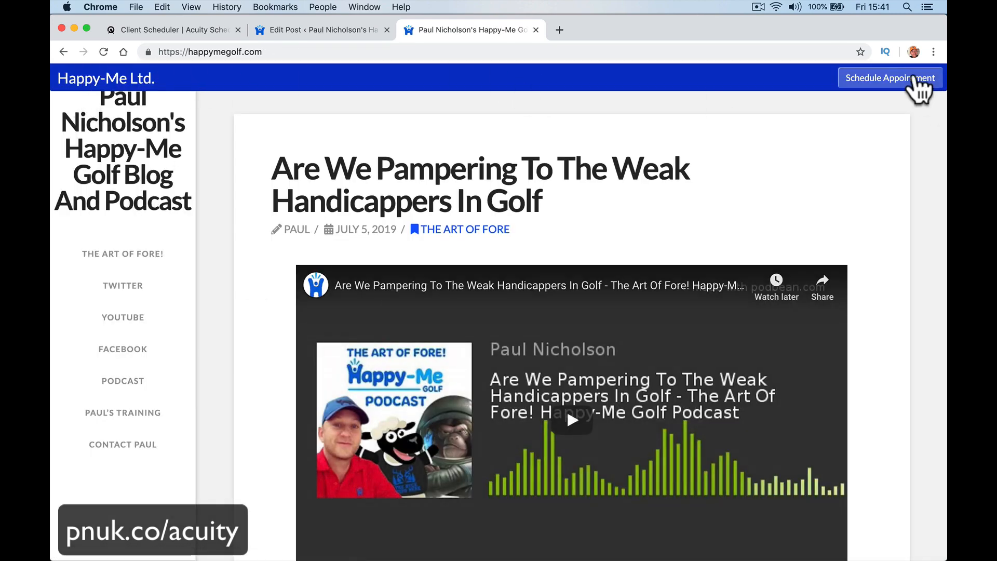
Open the scheduler from the booking bar's Schedule Appointment button, review the available times, and close it
left_click(917, 84)
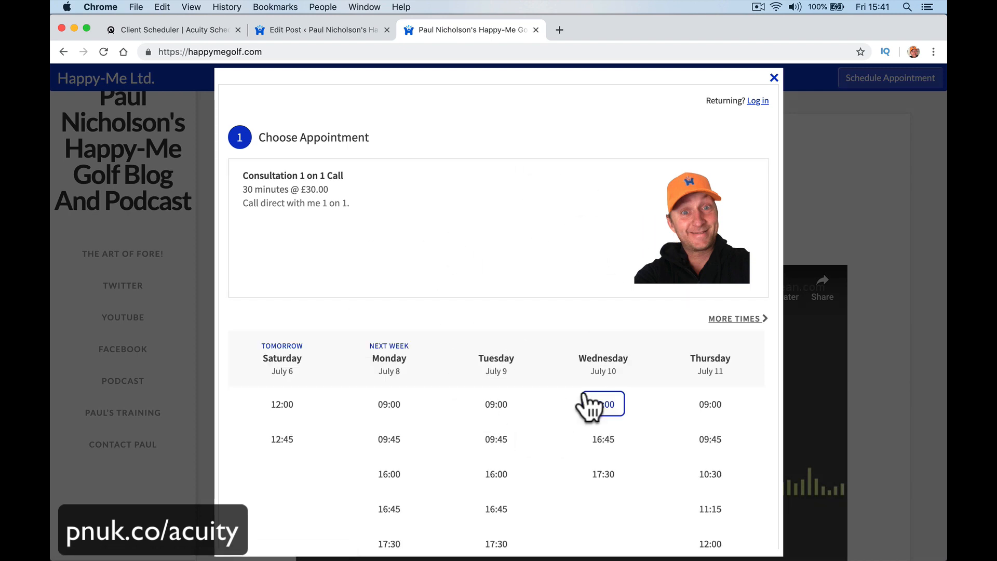
scroll(643, 260, "down", 5)
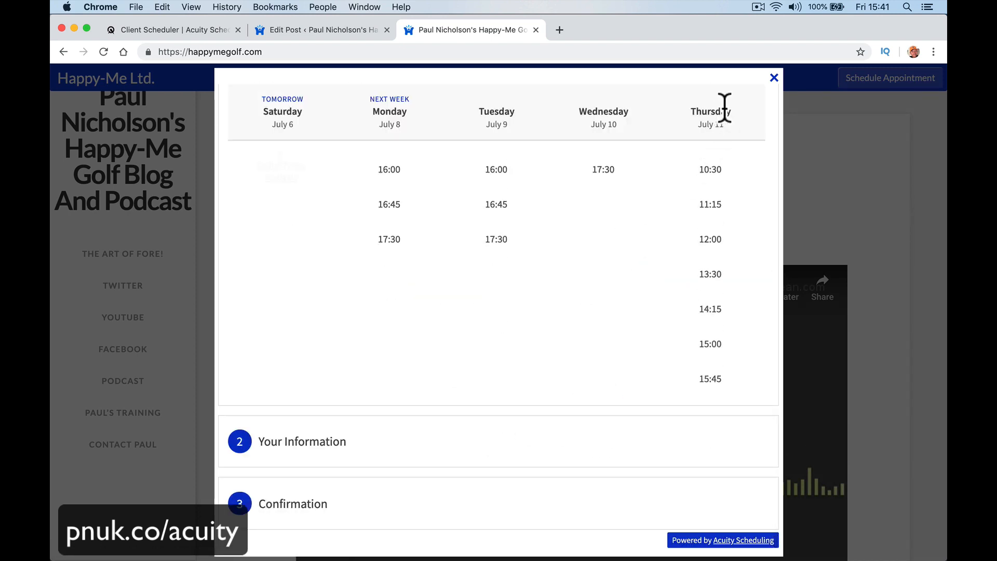
left_click(773, 78)
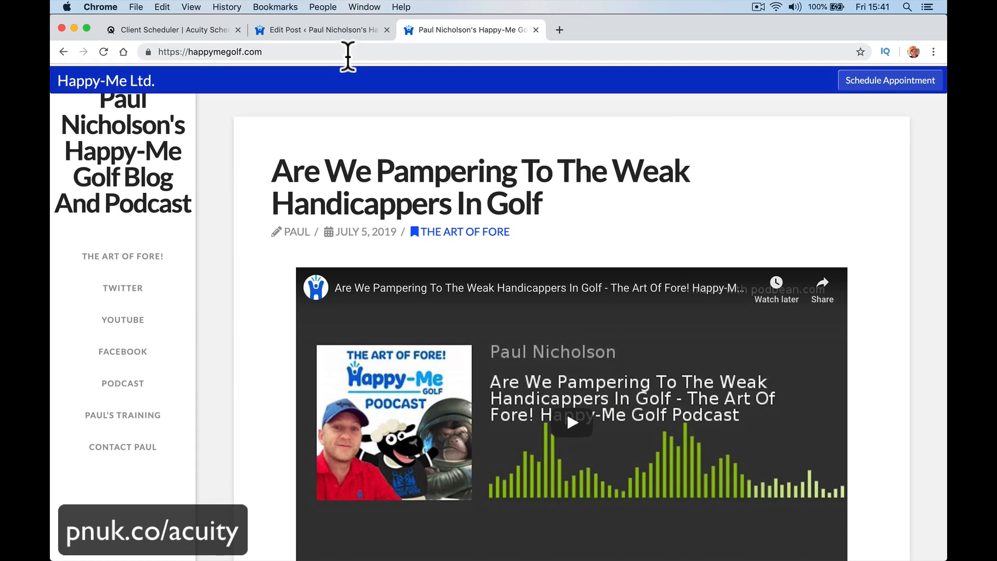
Check the booking bar along the home page, then go to happymegolf.com/wp-admin and log back in with the saved credentials
left_click(323, 53)
left_click(314, 52)
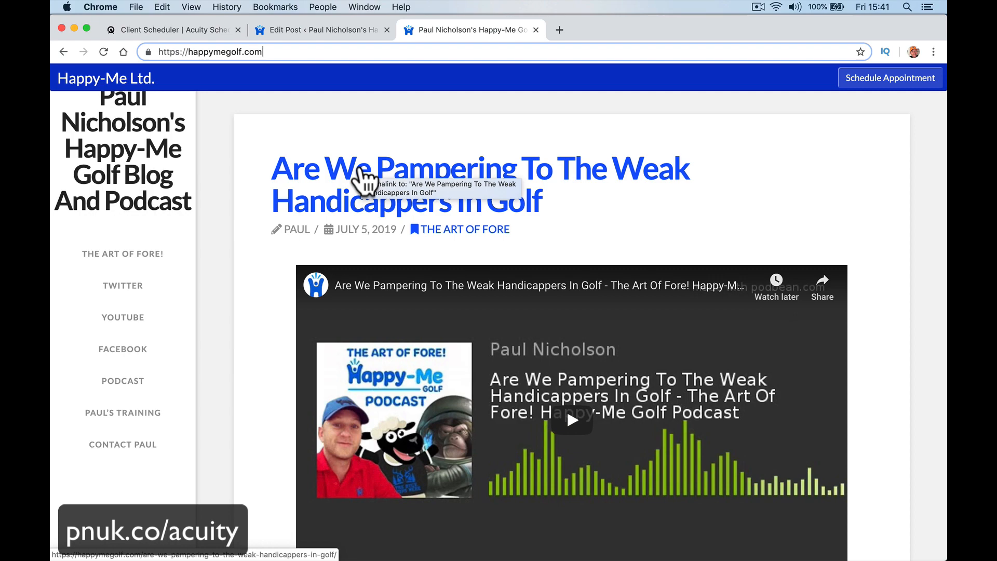
scroll(457, 322, "down", 15)
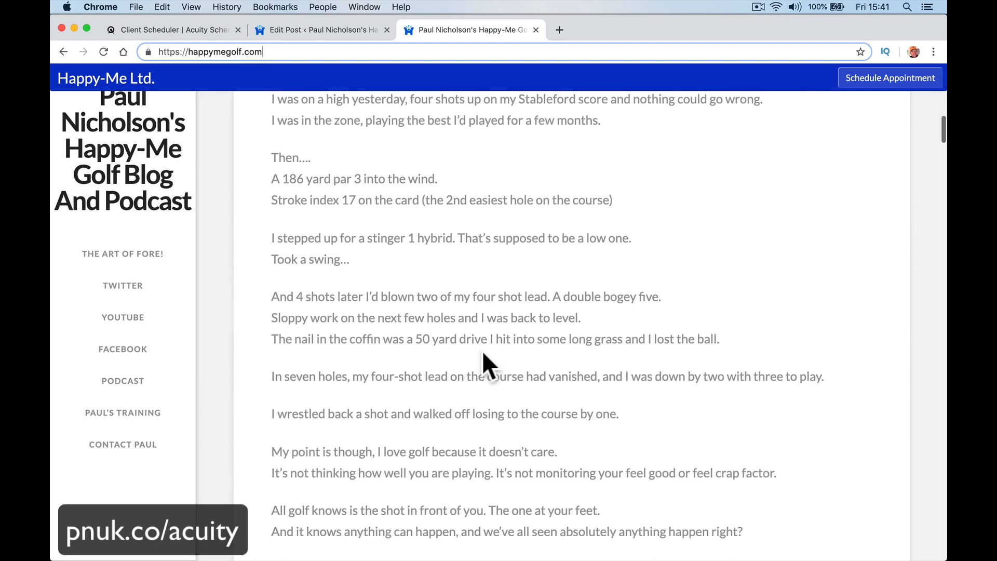
scroll(483, 353, "down", 10)
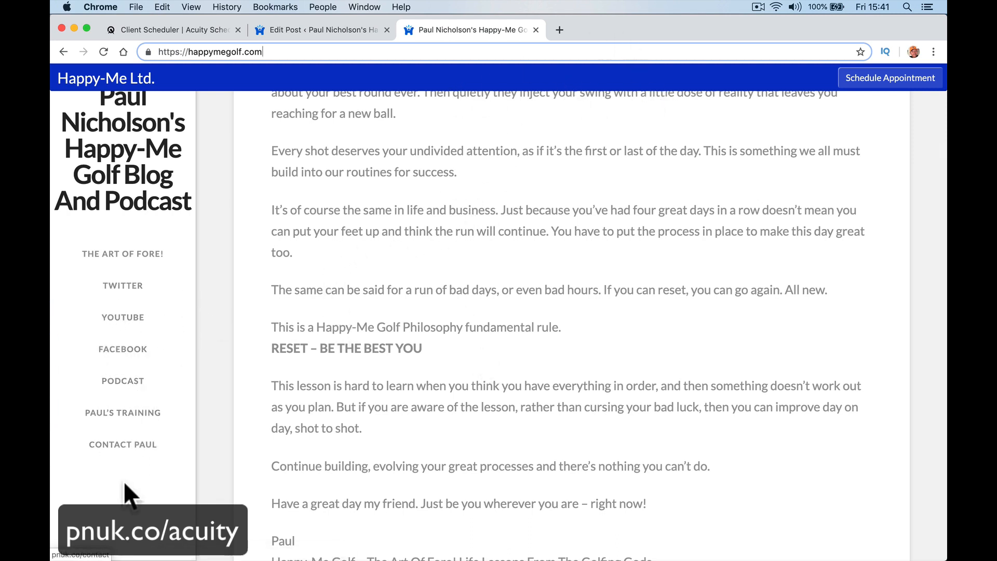
scroll(256, 196, "up", 15)
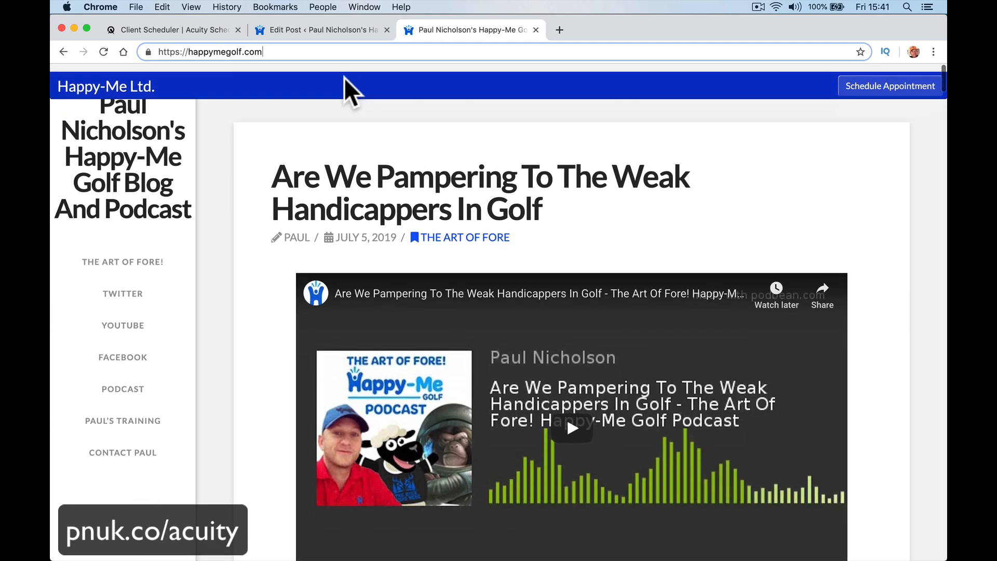
type("/wp-admin")
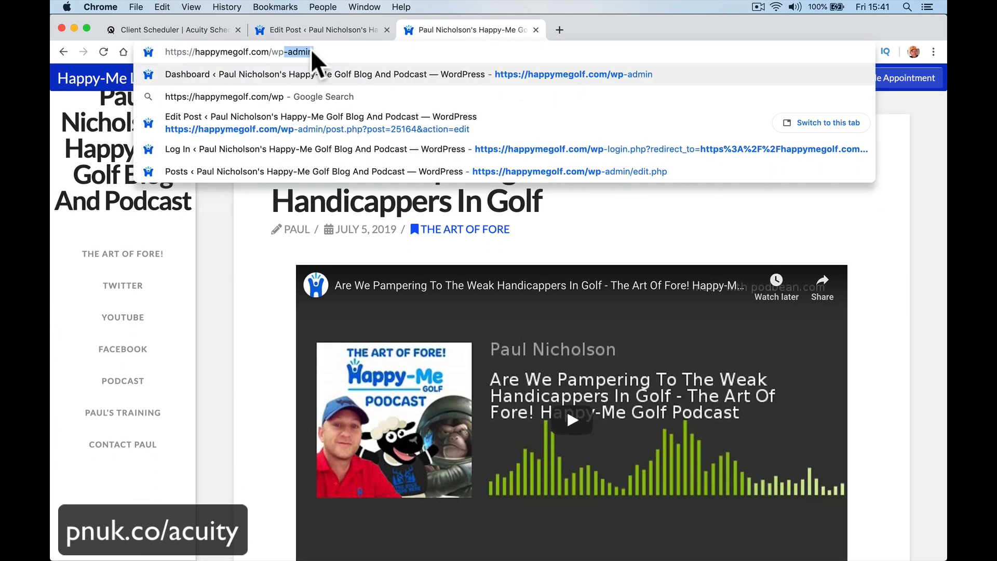
key("Return")
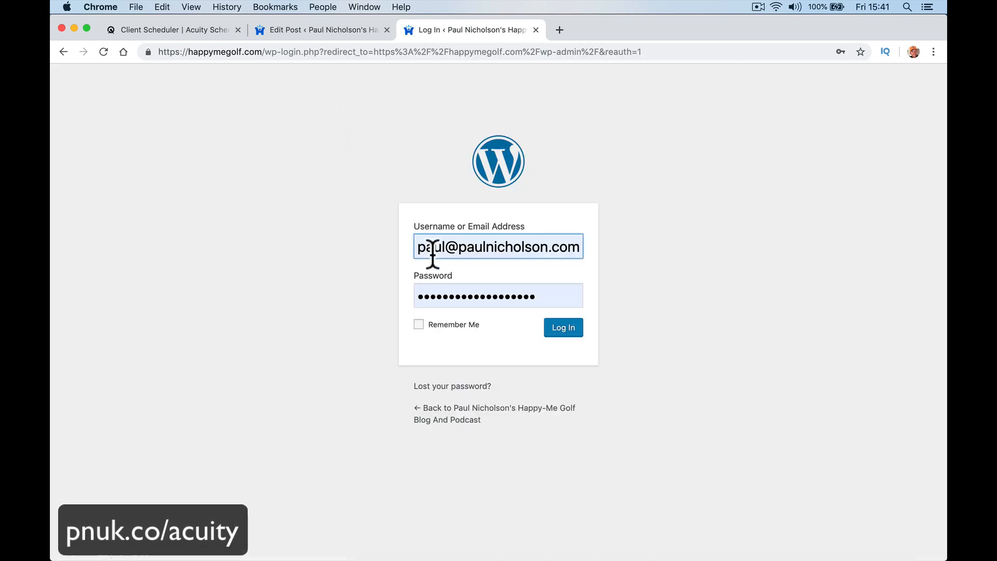
left_click(563, 327)
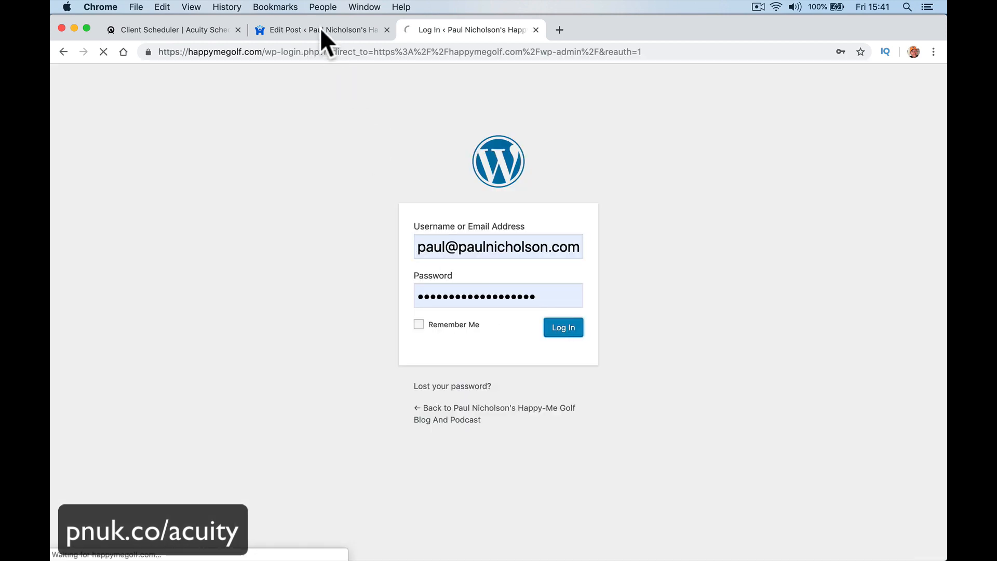
Dismiss the expired-session login prompt over the post editor and close the extra WordPress dashboard tab
left_click(316, 30)
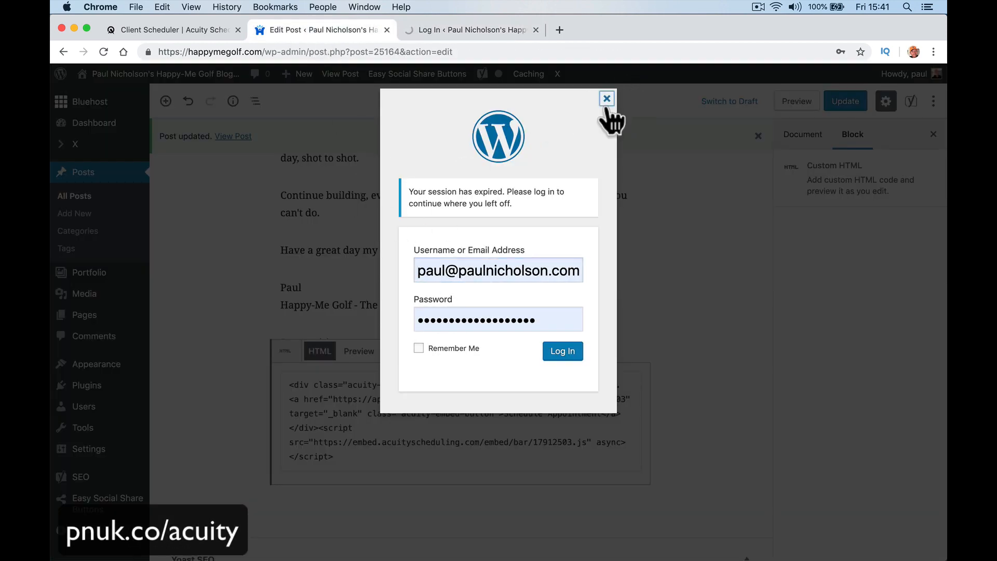
left_click(607, 100)
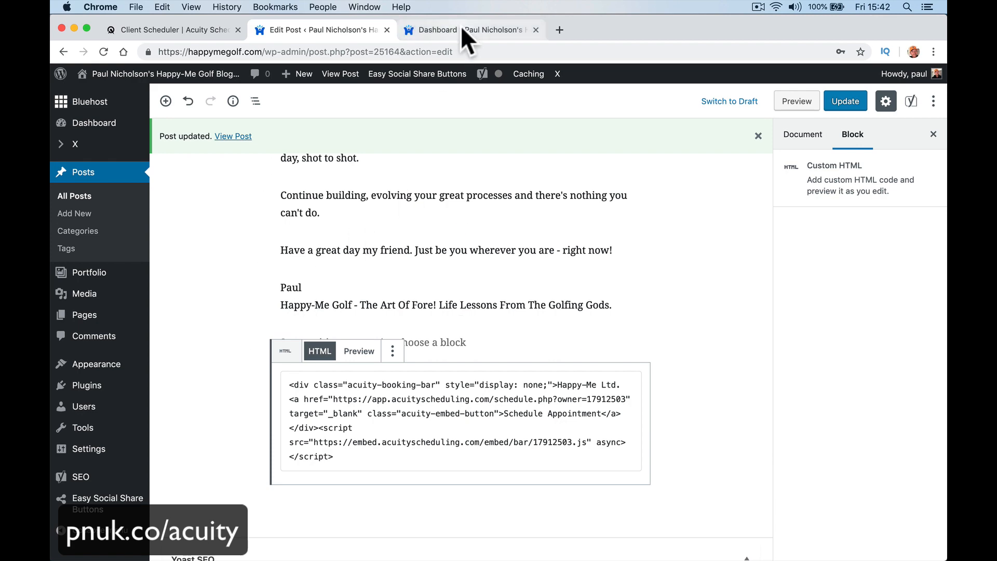
left_click(434, 36)
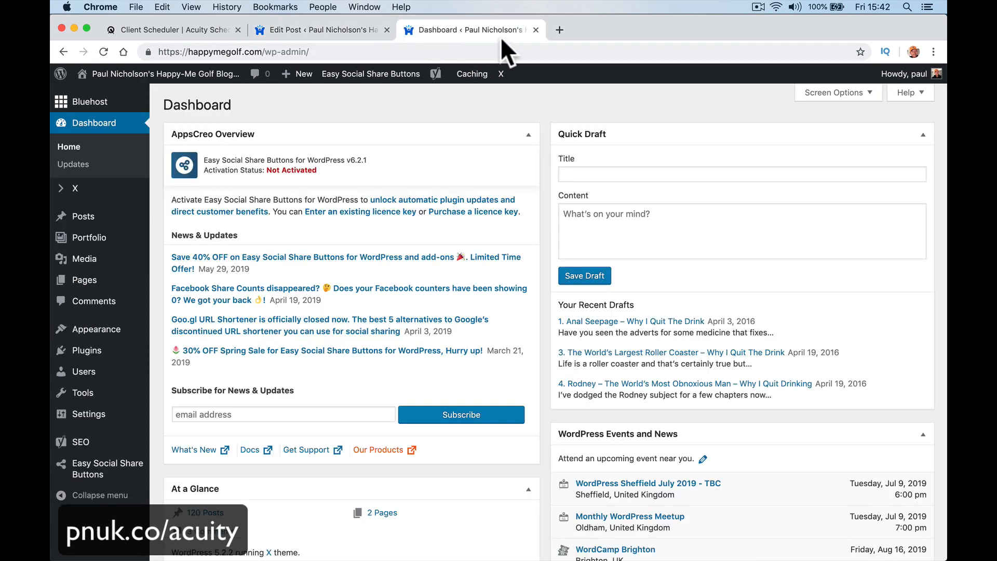
left_click(535, 30)
Remove the booking bar's Custom HTML block from the post, update the post, and view it on the site
left_click(393, 351)
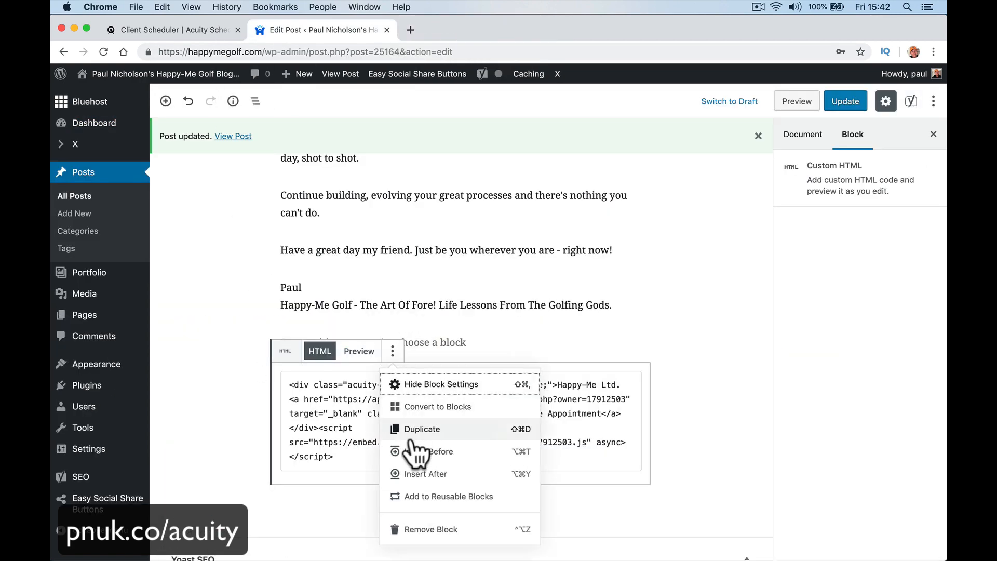
left_click(420, 526)
left_click(845, 100)
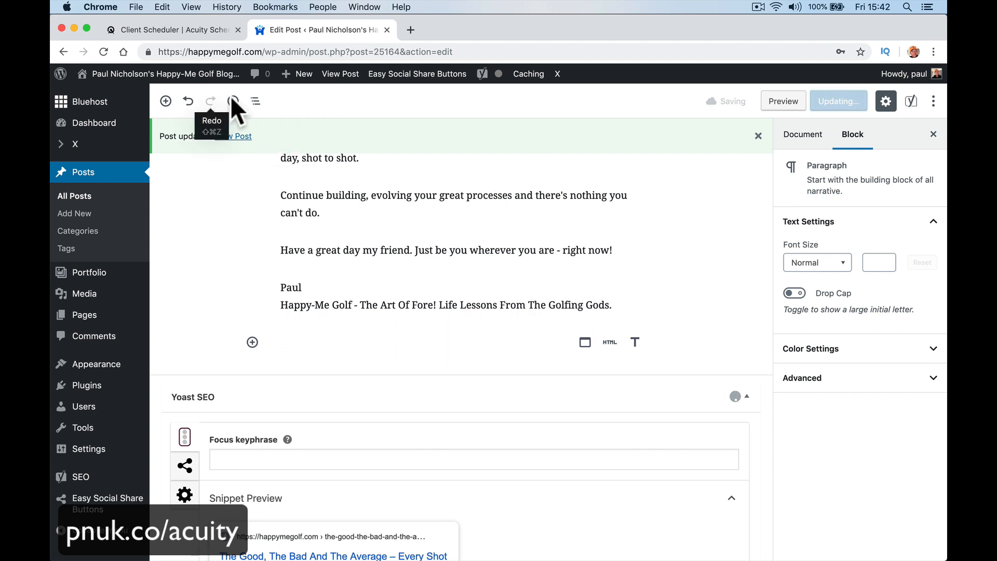
left_click(232, 136)
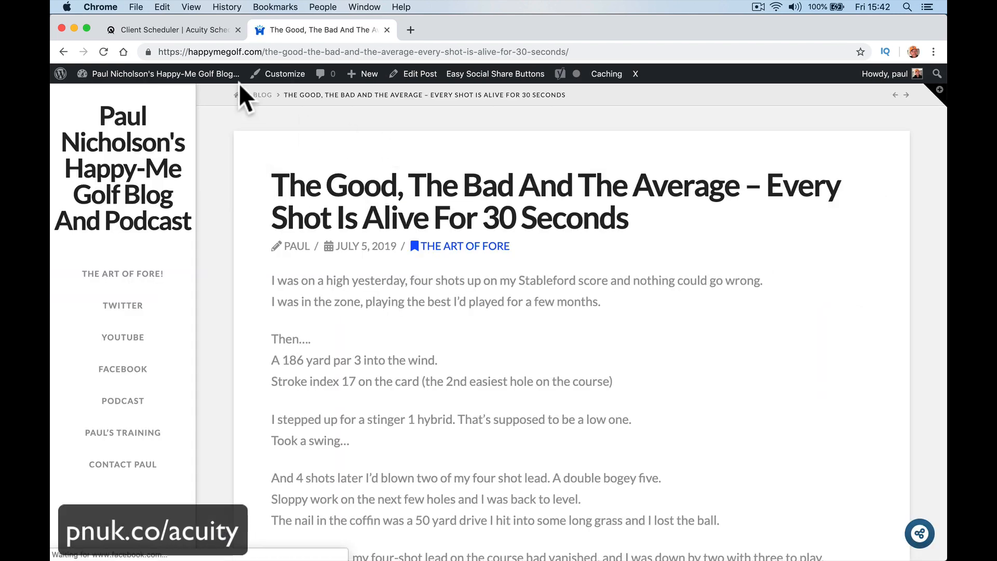
Switch to Acuity Scheduling and copy the direct link for the General Scheduling Page
left_click(167, 29)
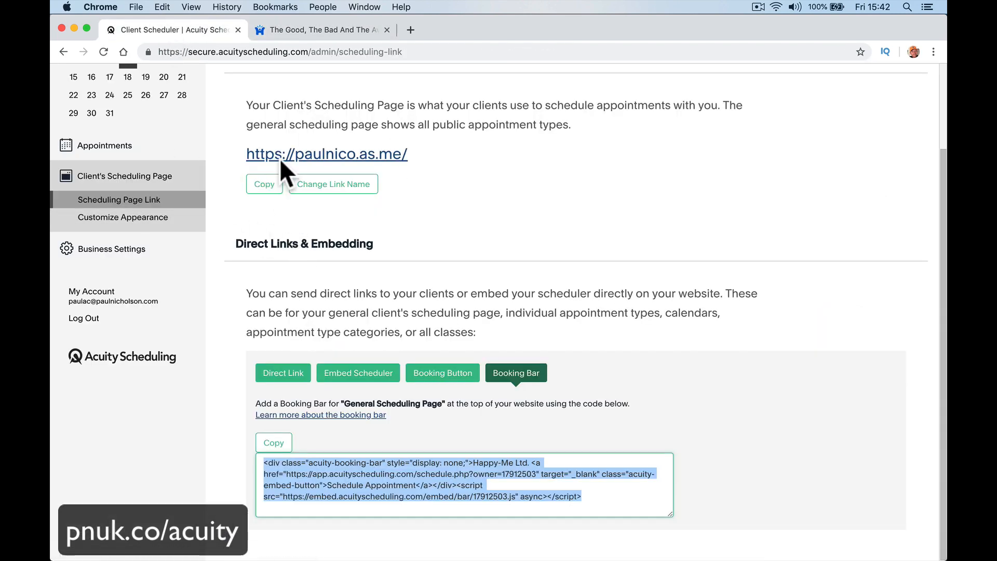
left_click(275, 373)
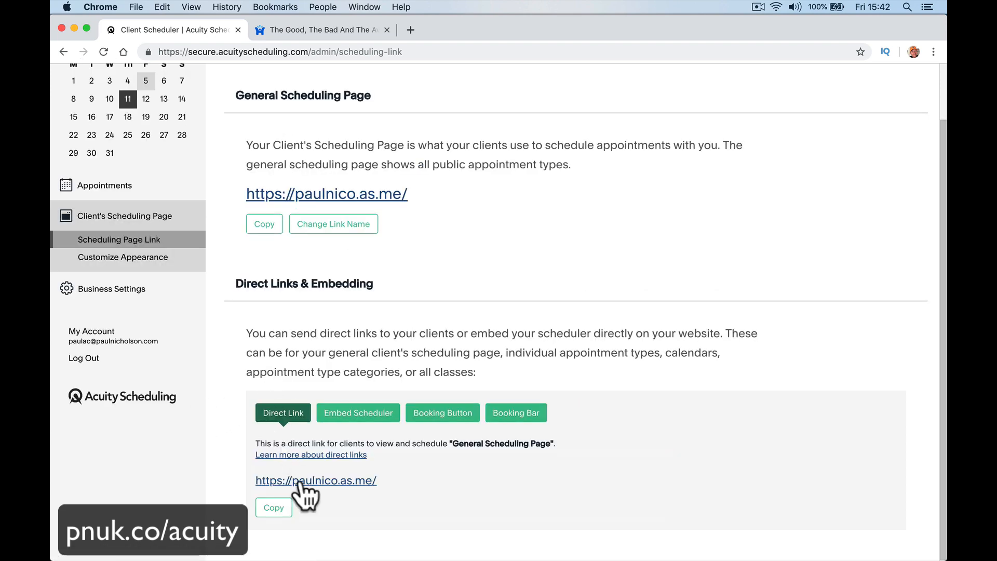
left_click(275, 506)
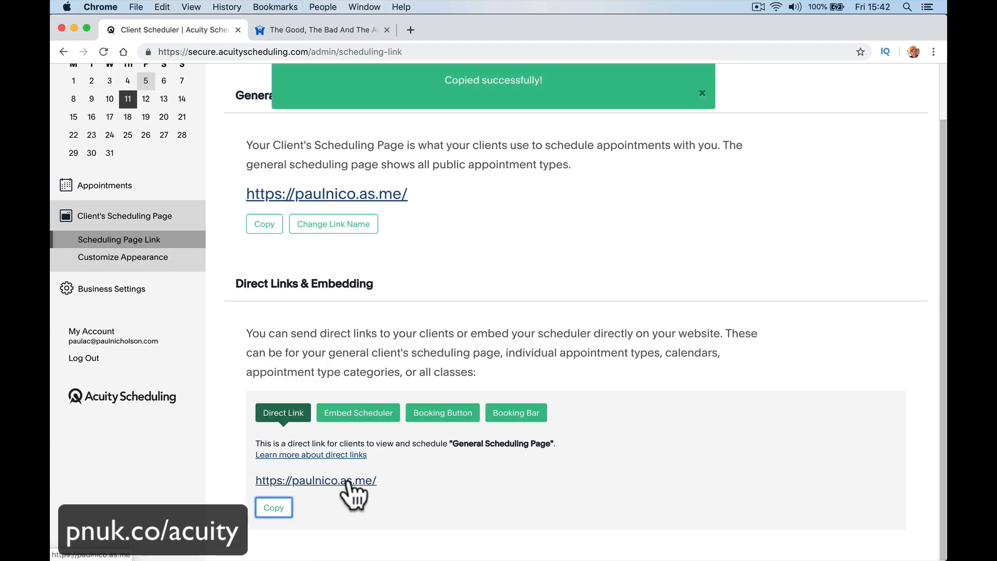
Add a custom link labelled "Book A Meeting" with the copied direct link to the WordPress site's navigation menu, and save the menu
left_click(314, 29)
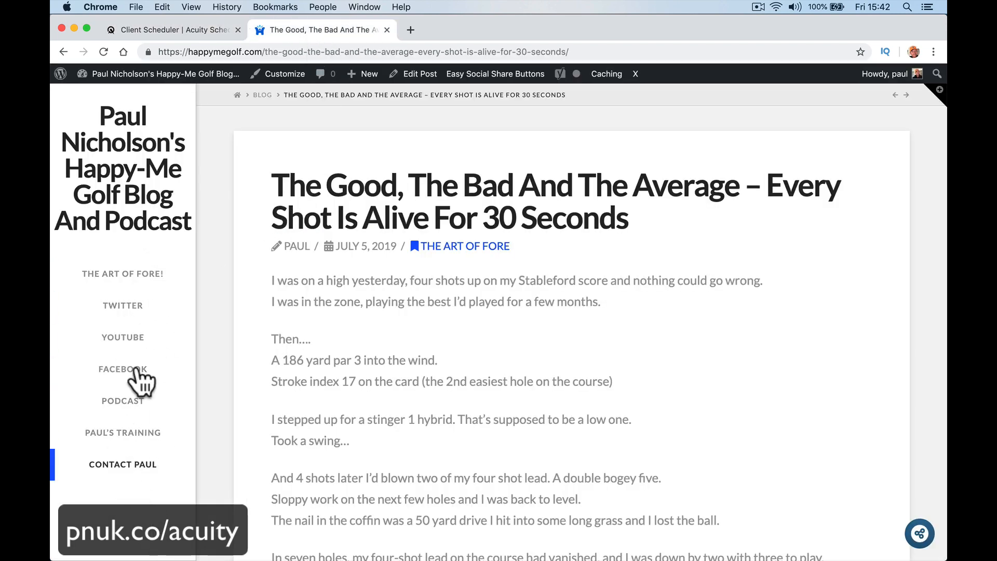
mouse_move(175, 72)
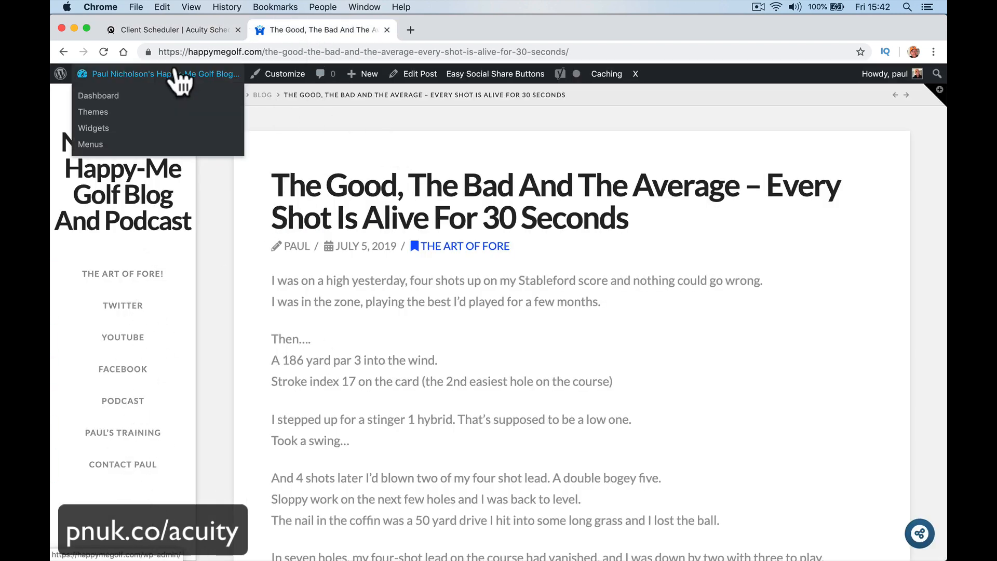
left_click(127, 148)
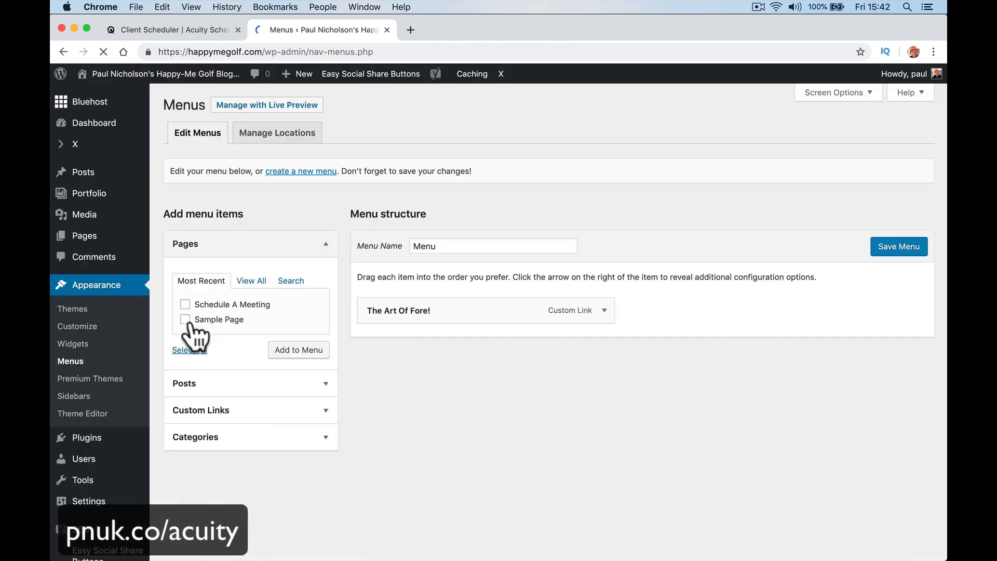
left_click(262, 411)
left_click(278, 340)
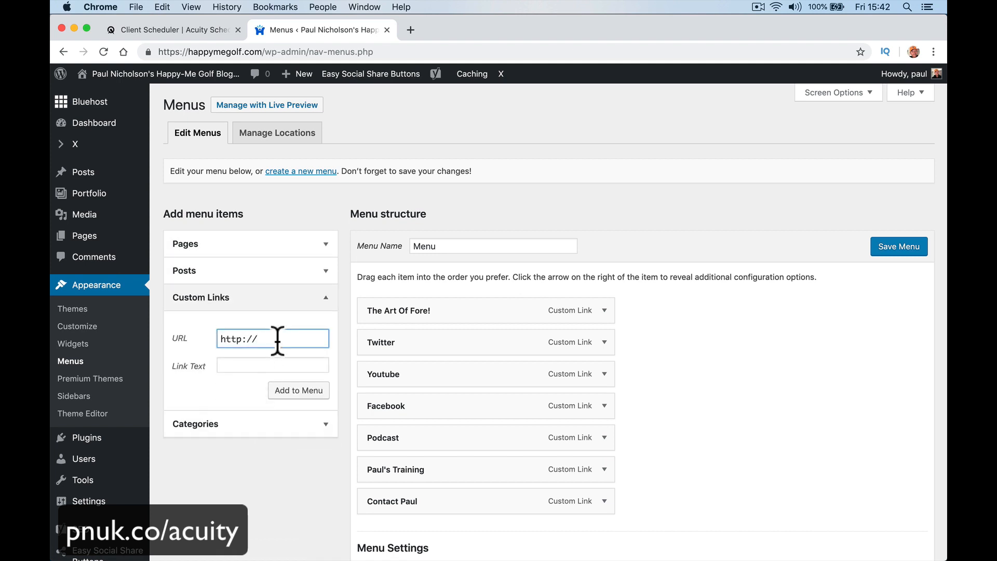
key("cmd+v")
type("S")
key("BackSpace")
type("§")
key("BackSpace")
key("Tab")
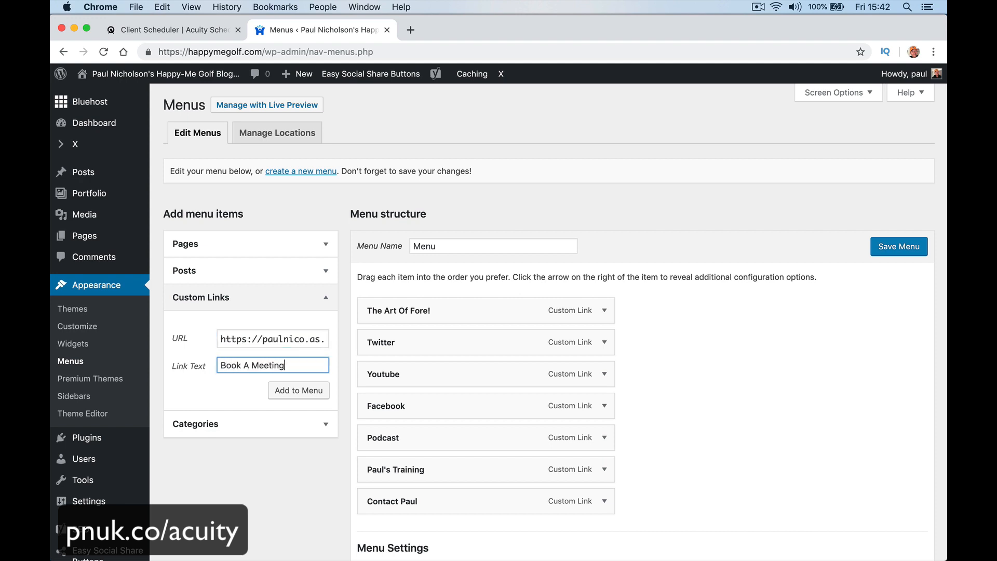
left_click(303, 391)
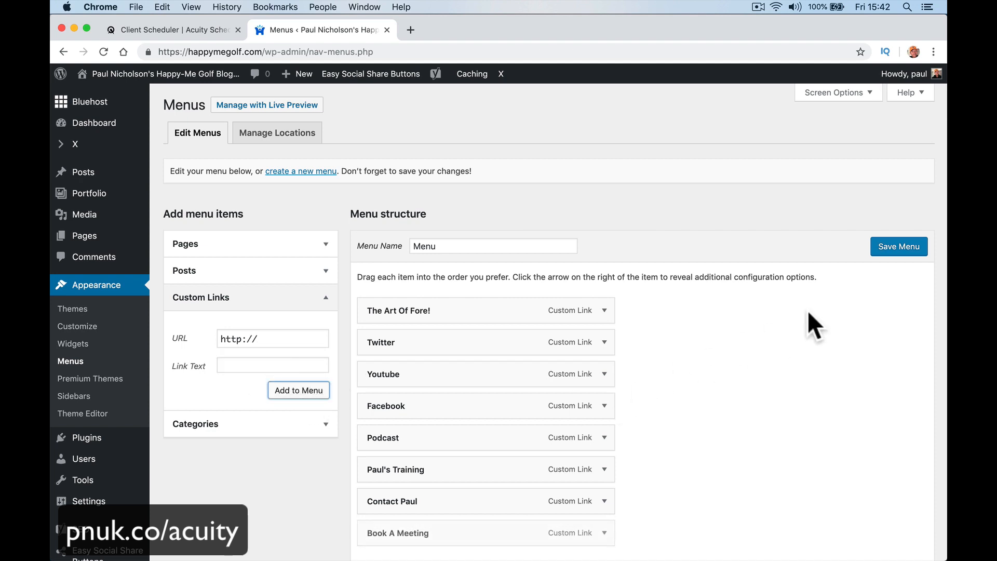
left_click(891, 248)
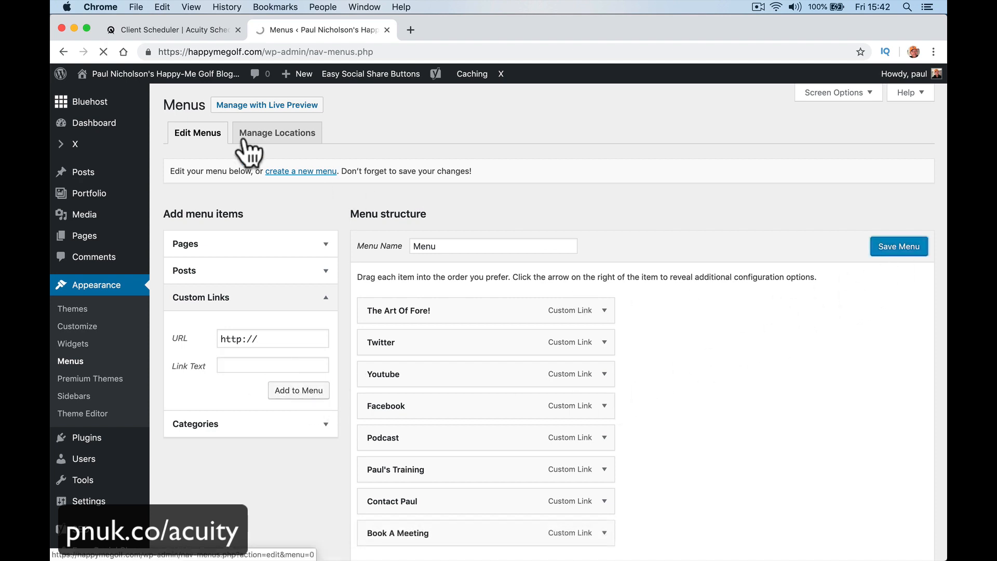
Visit the blog's home page, open the scheduler from the Book A Meeting link, review the available times, and return to the blog
mouse_move(132, 92)
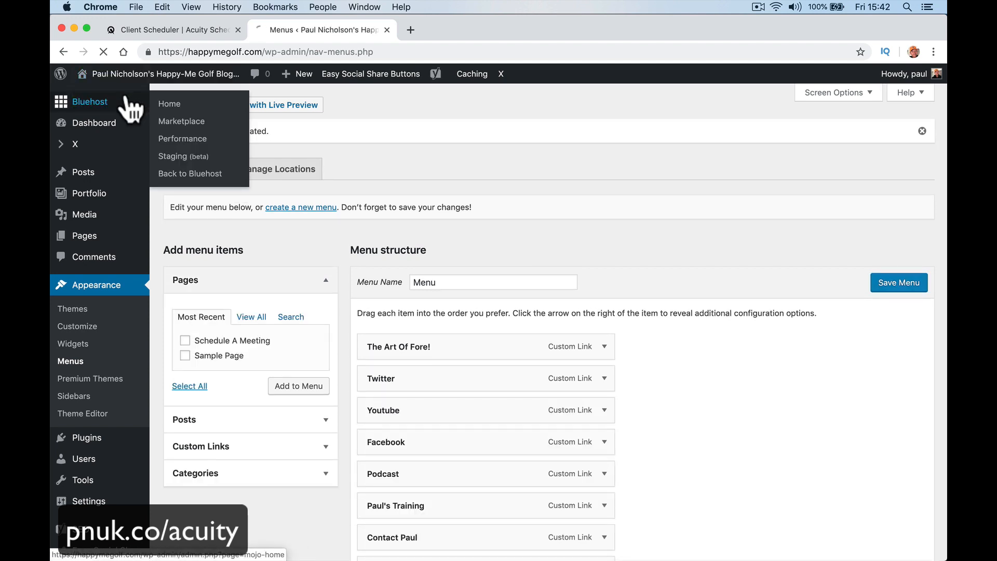
left_click(133, 103)
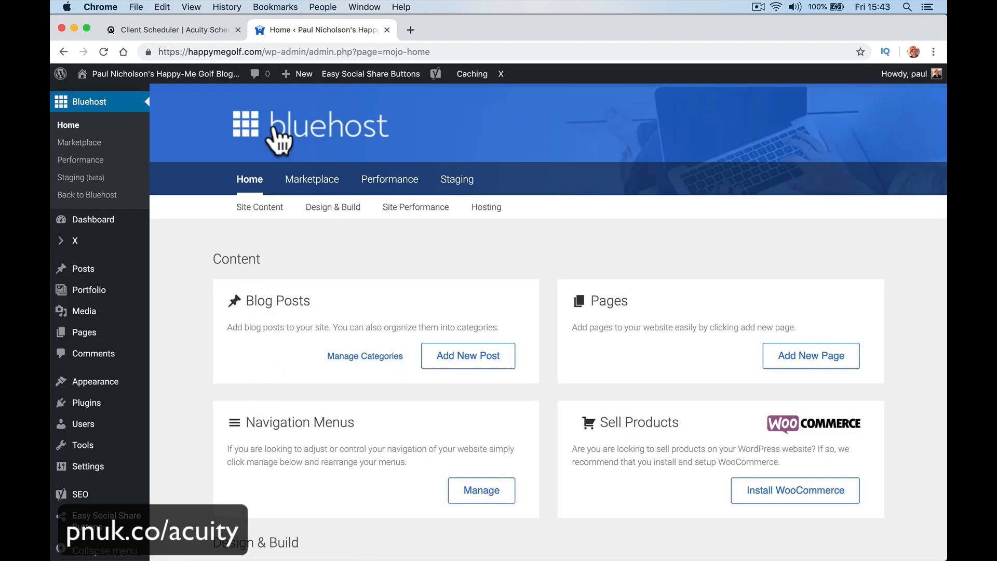
mouse_move(194, 77)
left_click(165, 98)
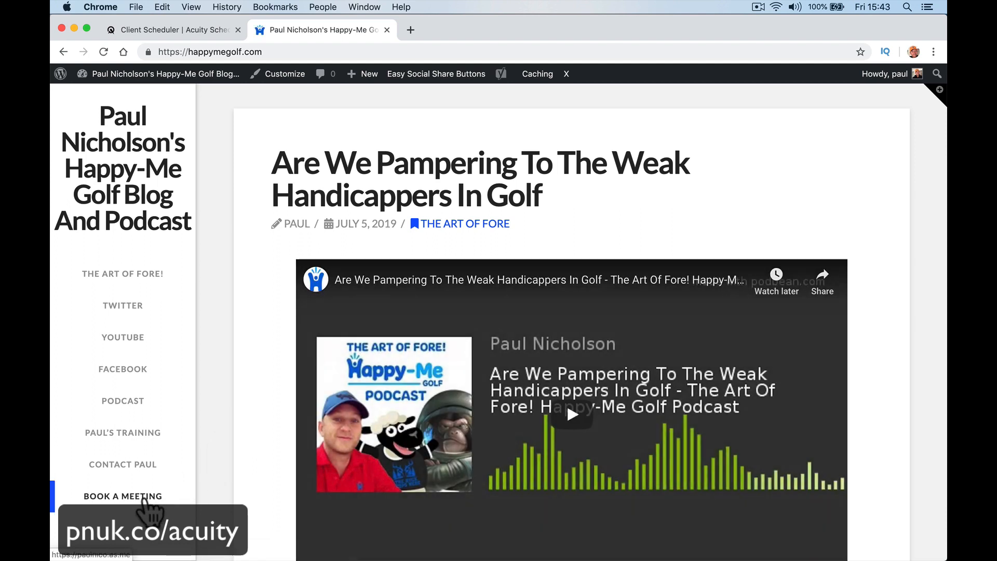
left_click(143, 497)
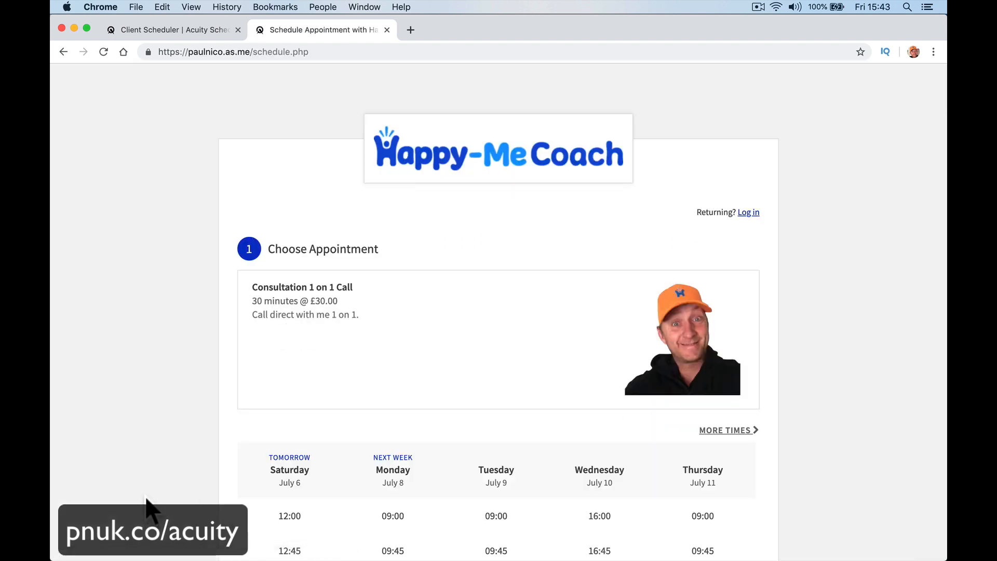
scroll(272, 513, "down", 5)
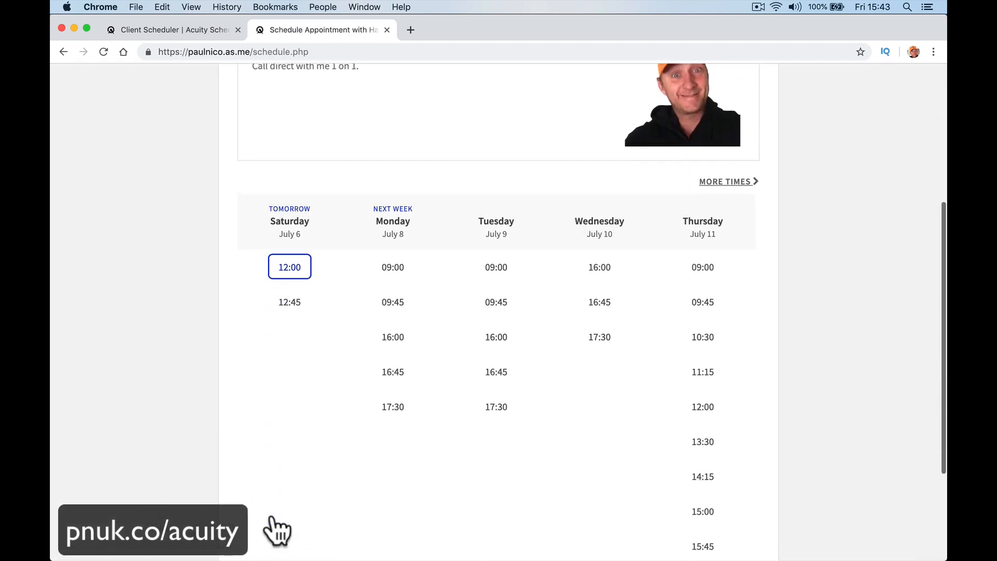
scroll(198, 119, "left", 5)
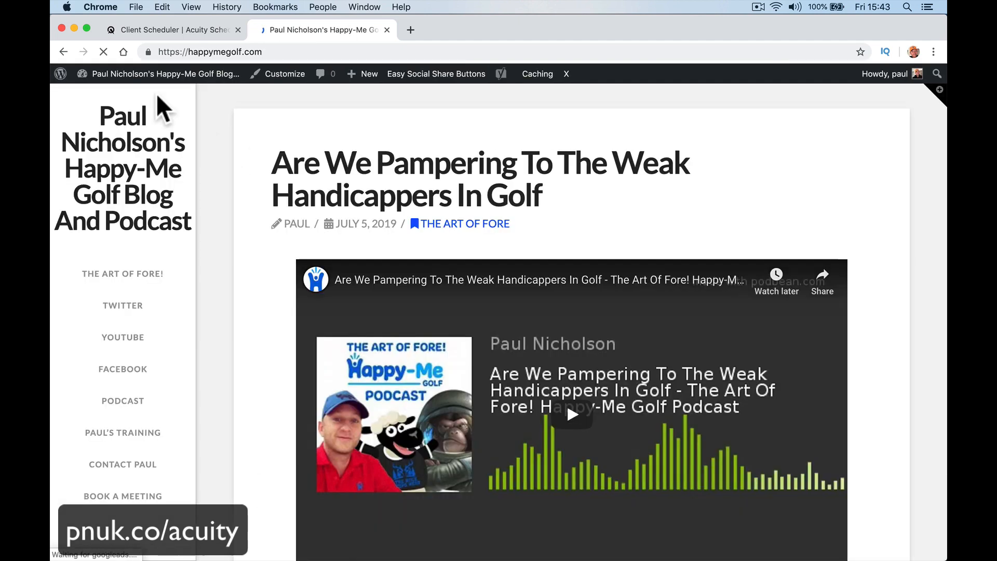
Return to the Menus editor, remove the Book A Meeting item from the menu structure, and save the menu
mouse_move(146, 111)
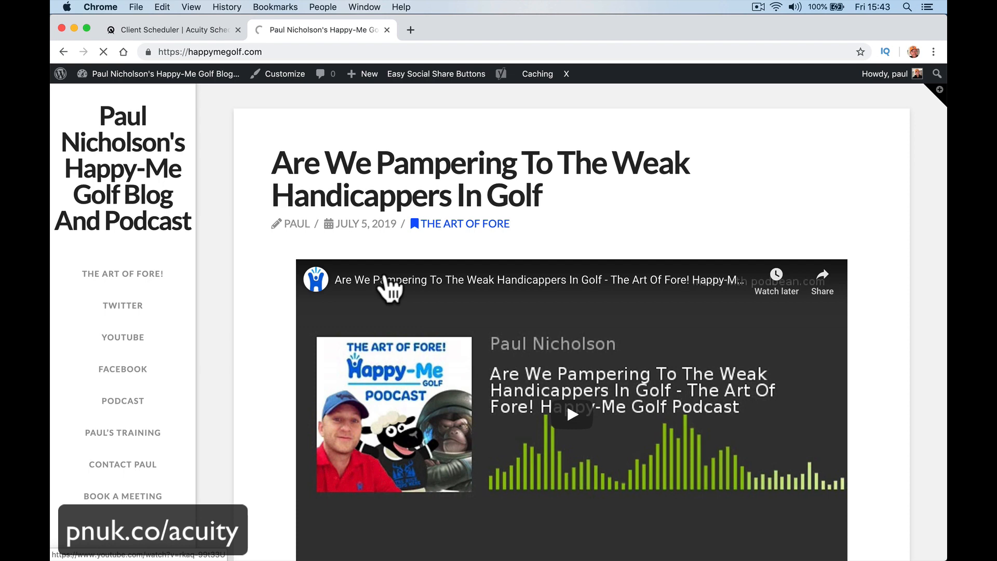
scroll(571, 493, "down", 3)
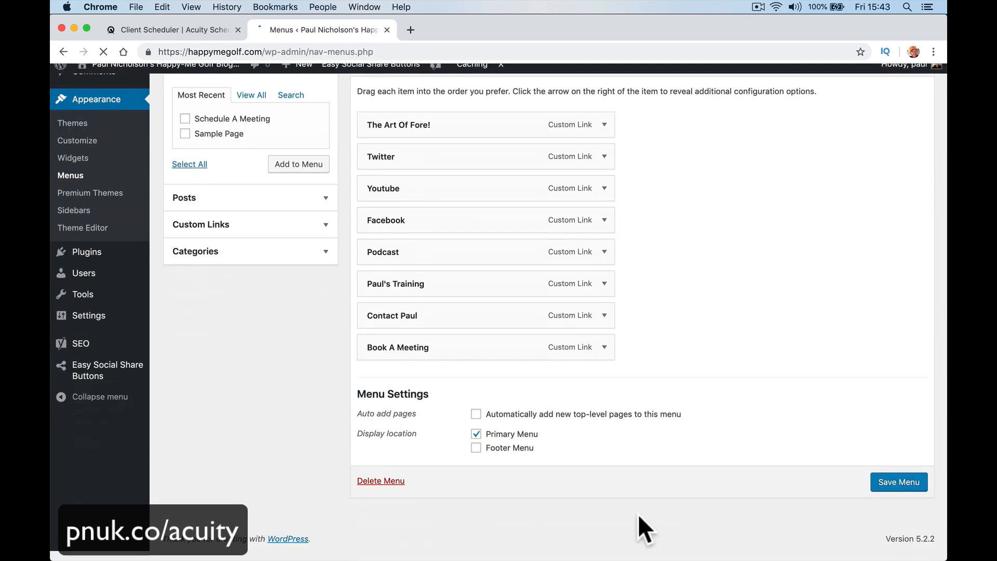
left_click(604, 358)
scroll(377, 485, "down", 4)
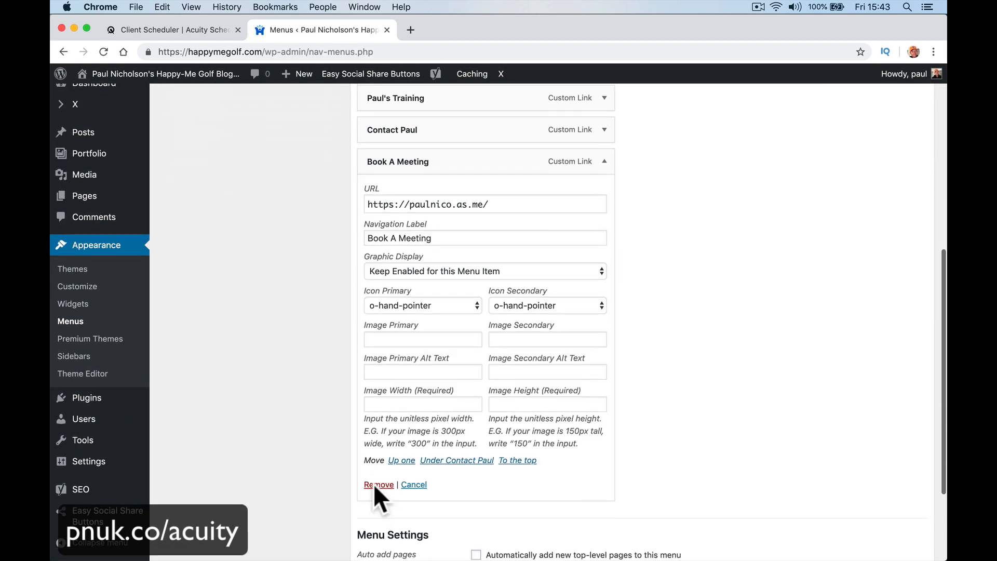
left_click(377, 484)
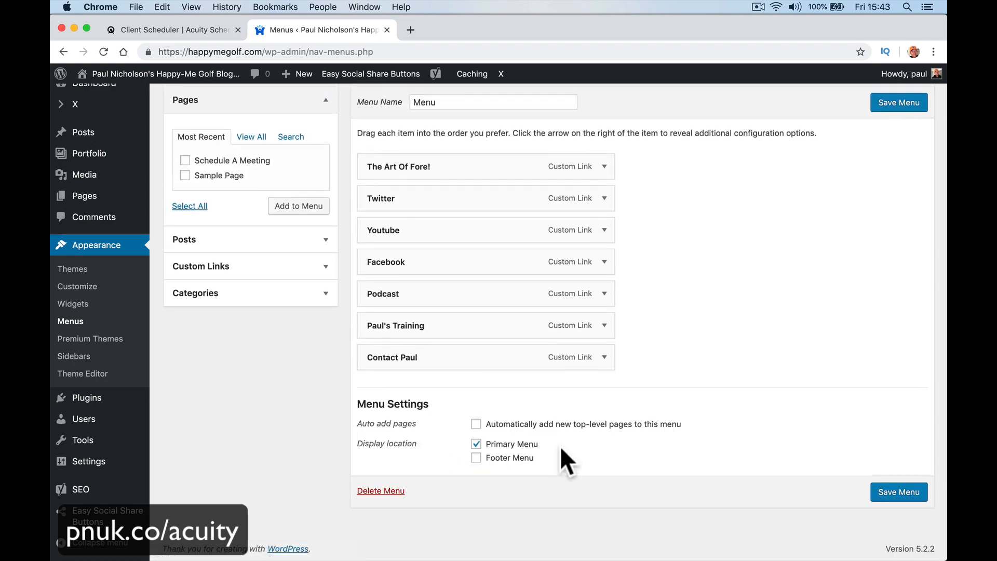
left_click(888, 493)
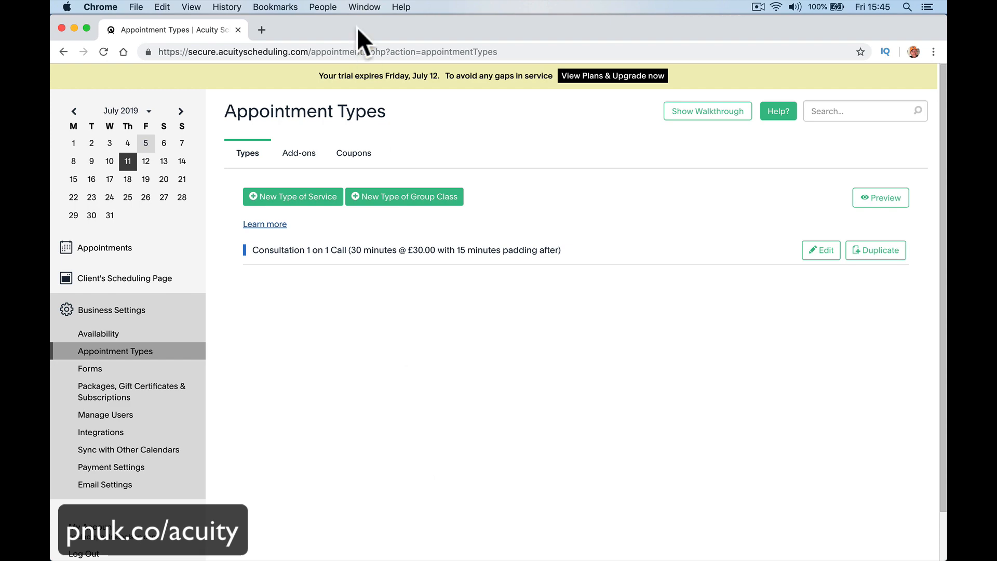
Open the instructor's Teachable training site in a new tab and browse through the list of courses
left_click(259, 29)
type("pau")
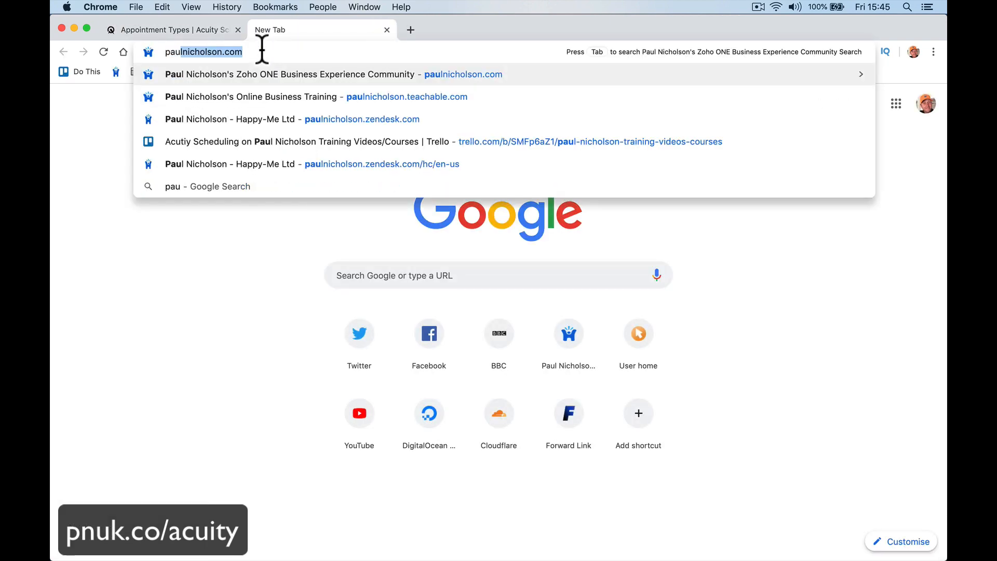
type("lnicholson.tea")
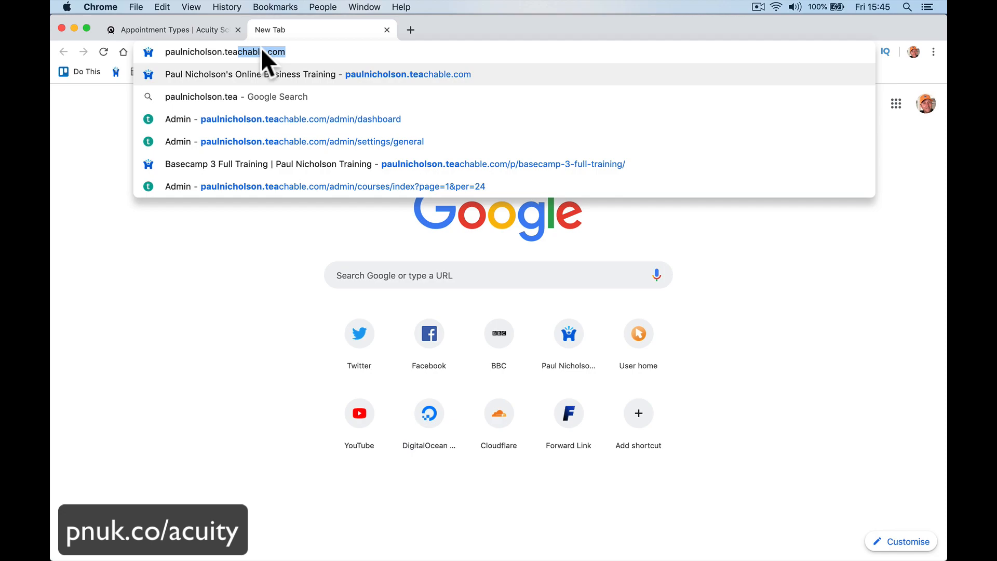
key("Return")
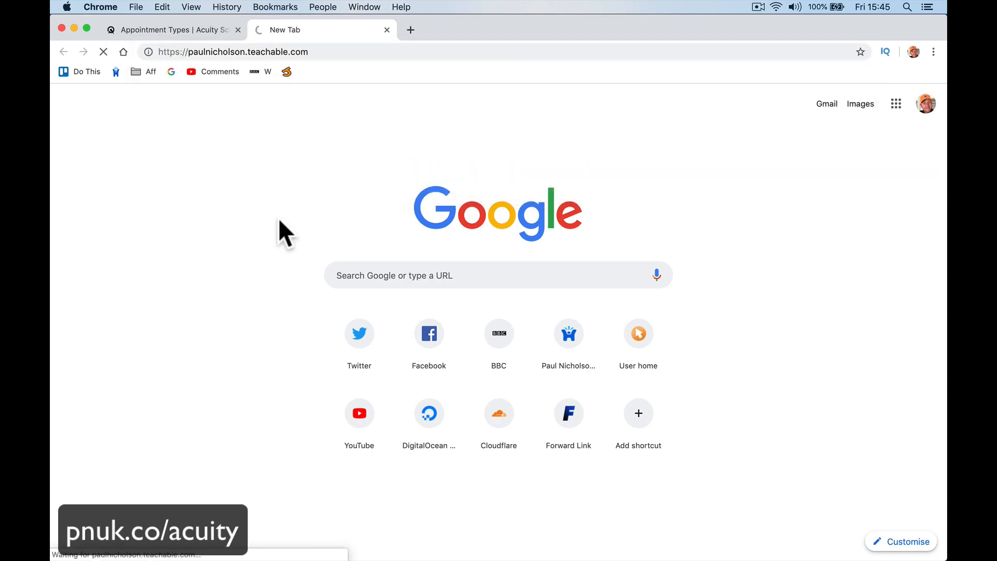
scroll(347, 312, "down", 10)
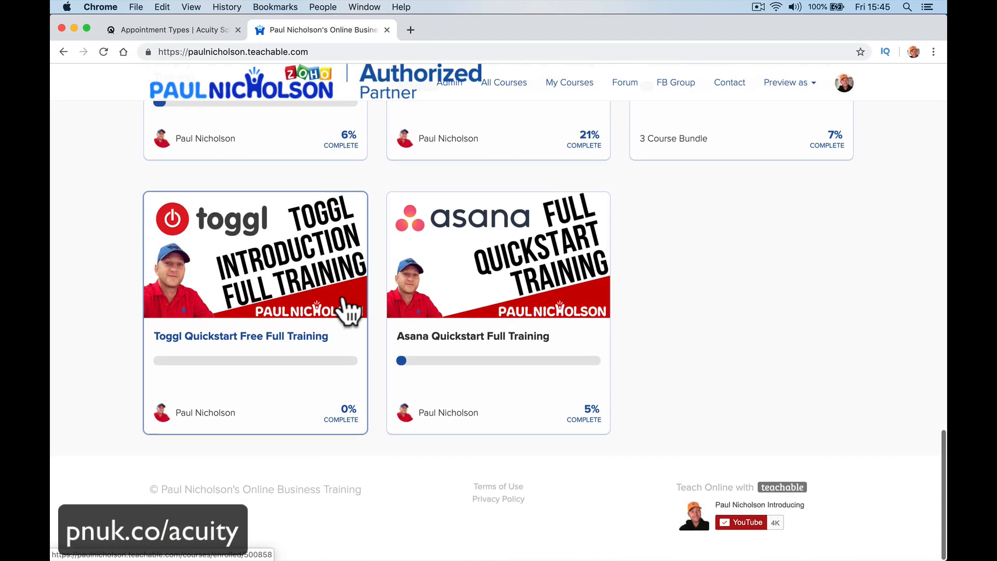
scroll(347, 311, "up", 5)
scroll(347, 312, "up", 8)
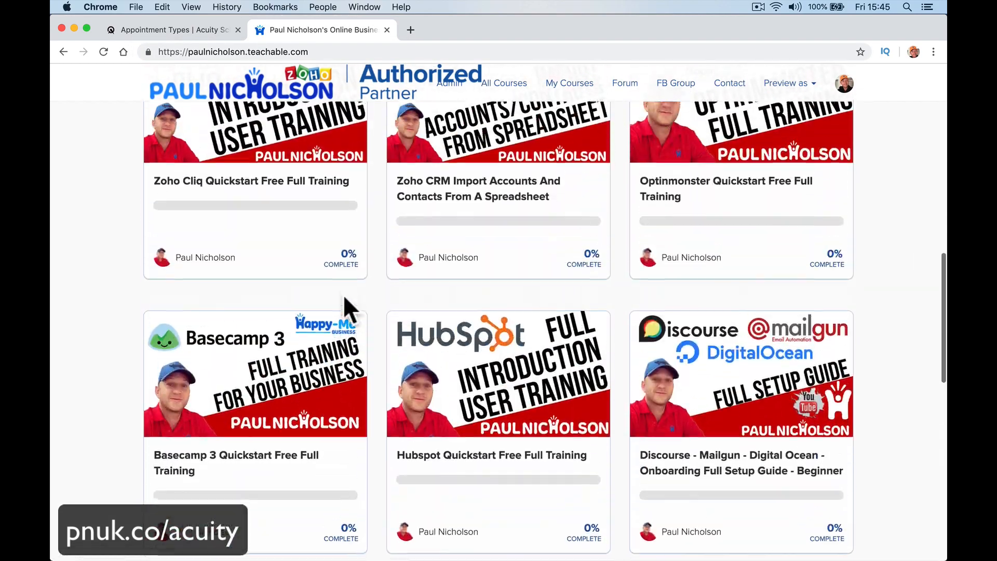
scroll(347, 311, "up", 10)
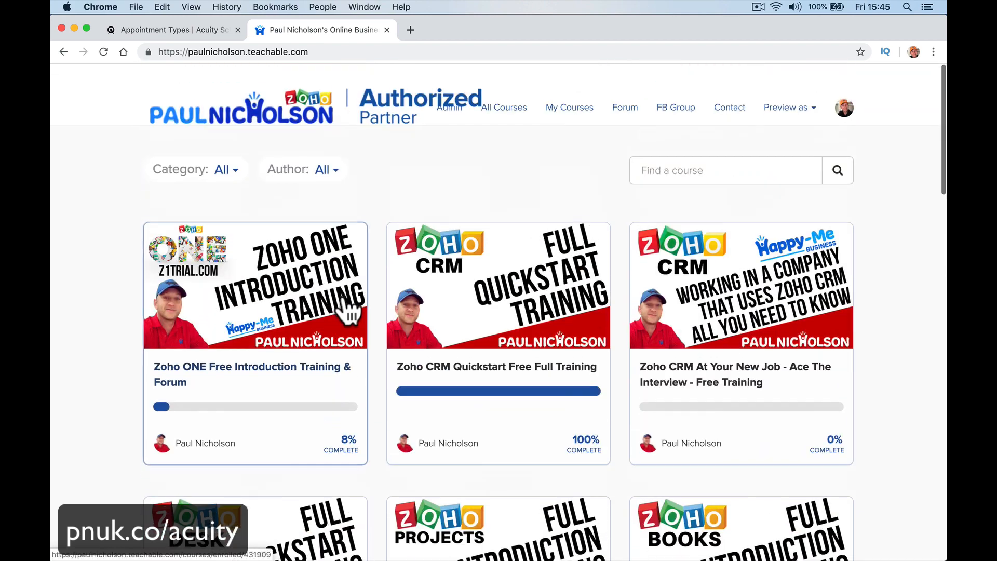
Preview the Teachable site as a logged out user and look through the courses on its homepage
left_click(797, 85)
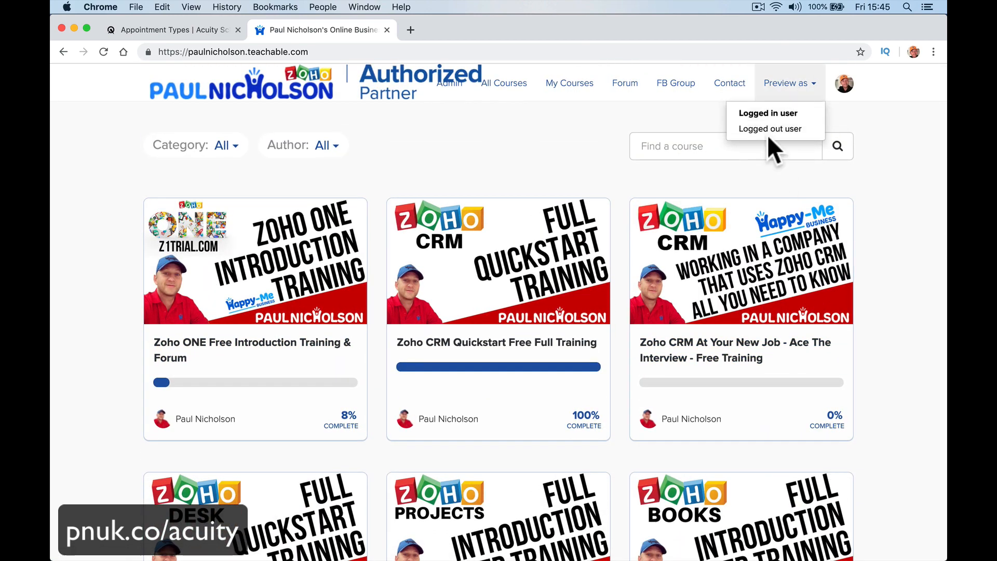
left_click(768, 133)
scroll(407, 490, "down", 10)
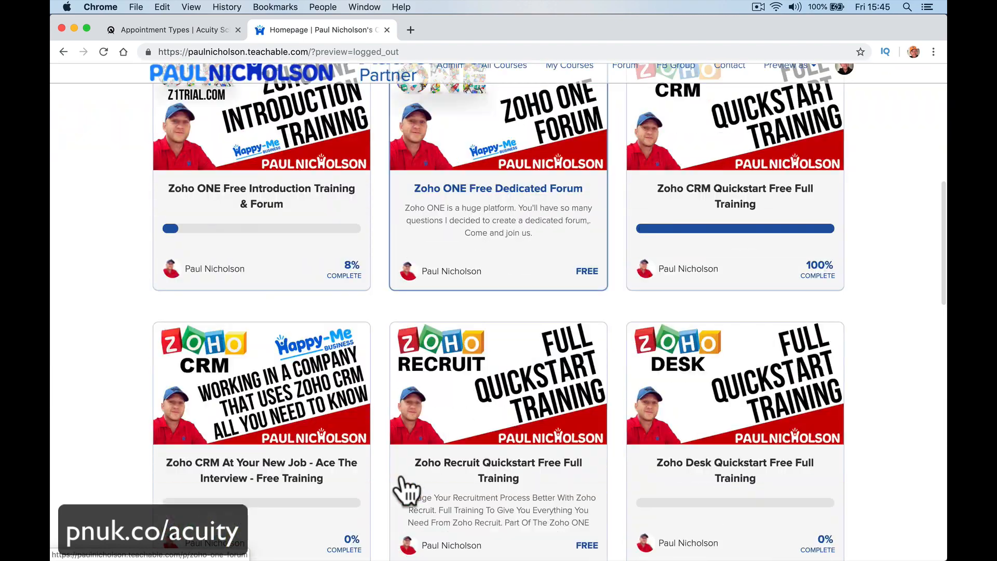
Look through the remaining featured courses on the Teachable homepage and return to its Featured Courses heading
scroll(407, 490, "down", 3)
scroll(489, 430, "down", 8)
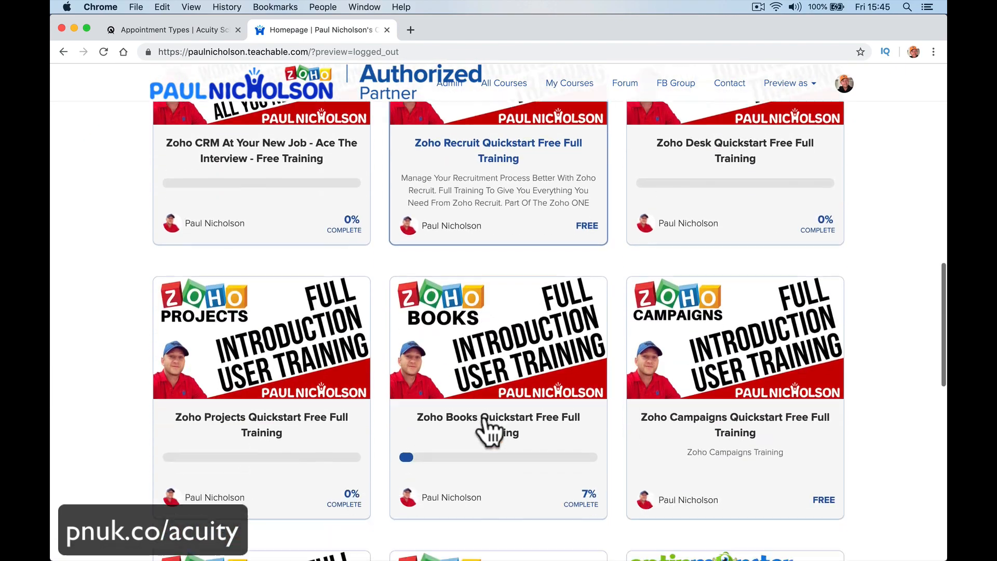
scroll(489, 431, "down", 8)
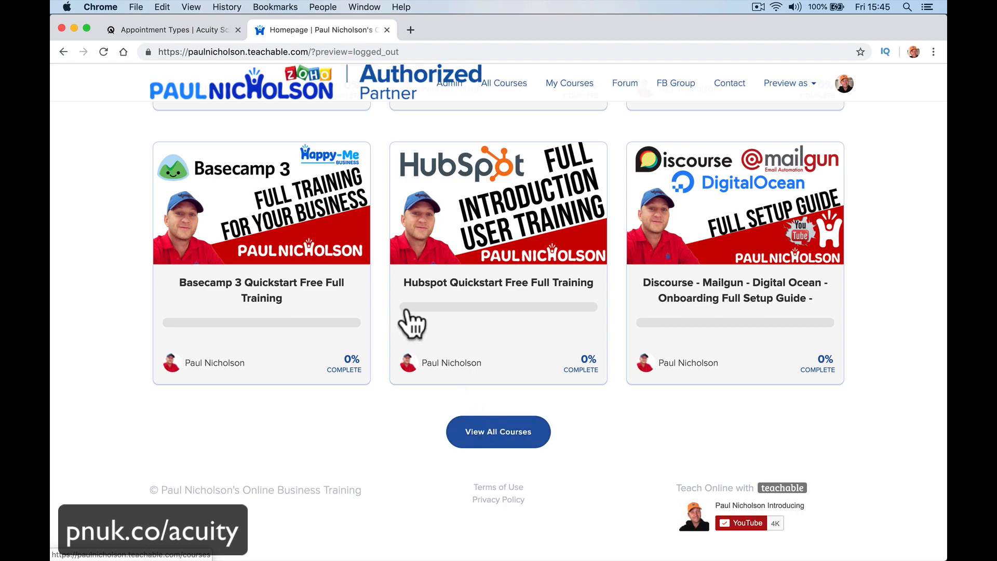
scroll(291, 191, "up", 10)
scroll(291, 191, "up", 15)
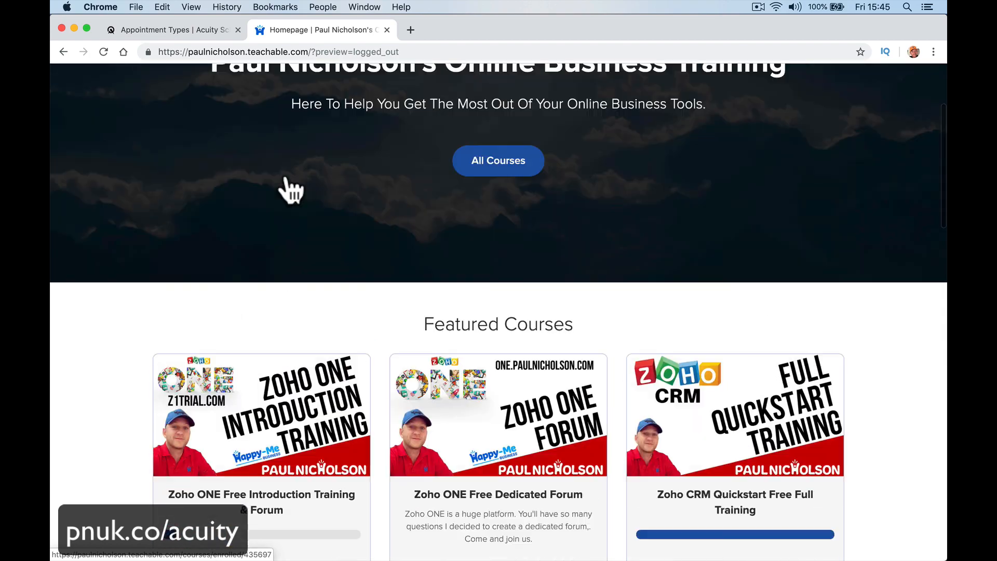
Switch back to Acuity Scheduling, open the Integrations settings, and review the available email marketing, video conferencing and CRM integrations
left_click(177, 30)
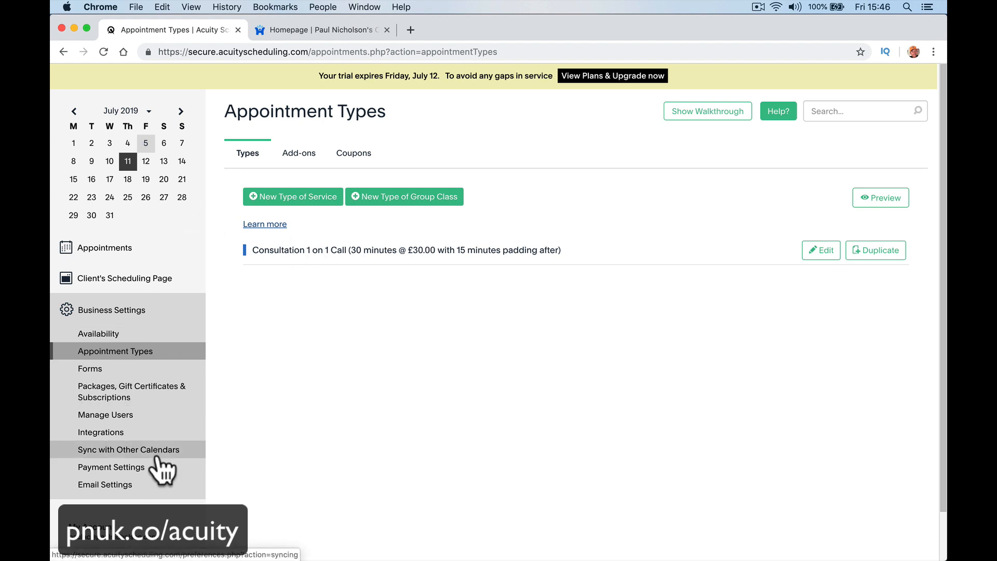
left_click(157, 435)
scroll(390, 479, "down", 15)
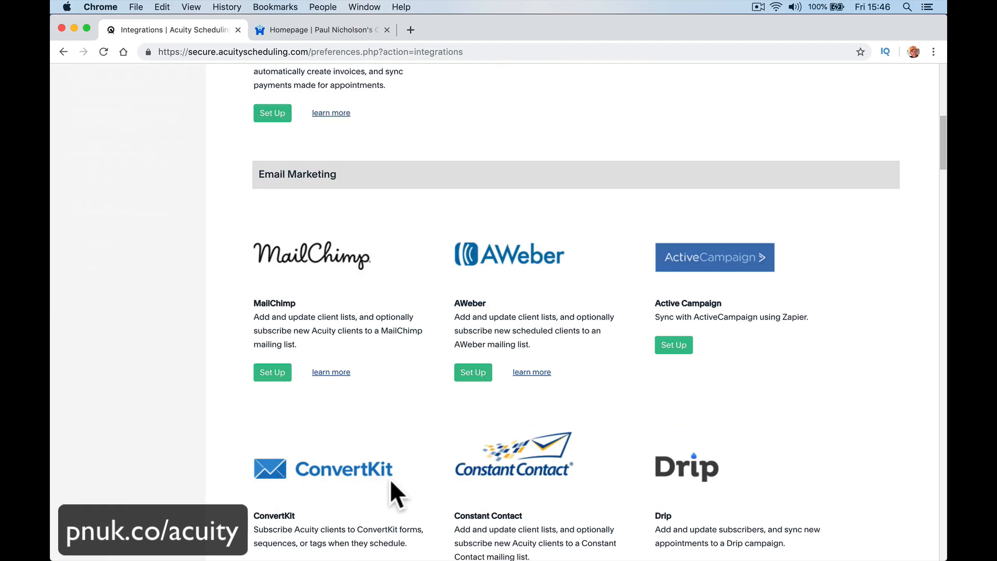
scroll(391, 478, "down", 12)
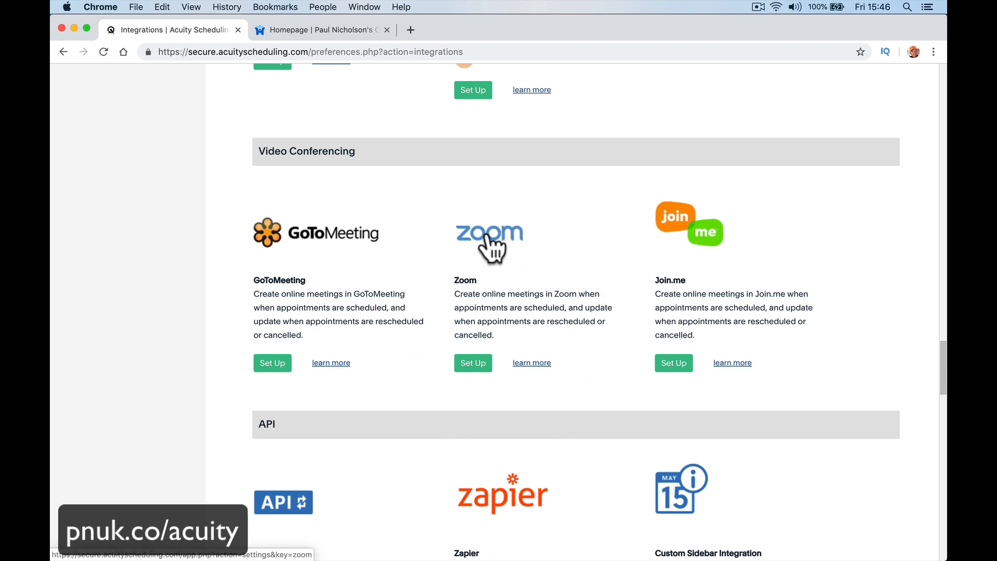
scroll(491, 244, "up", 20)
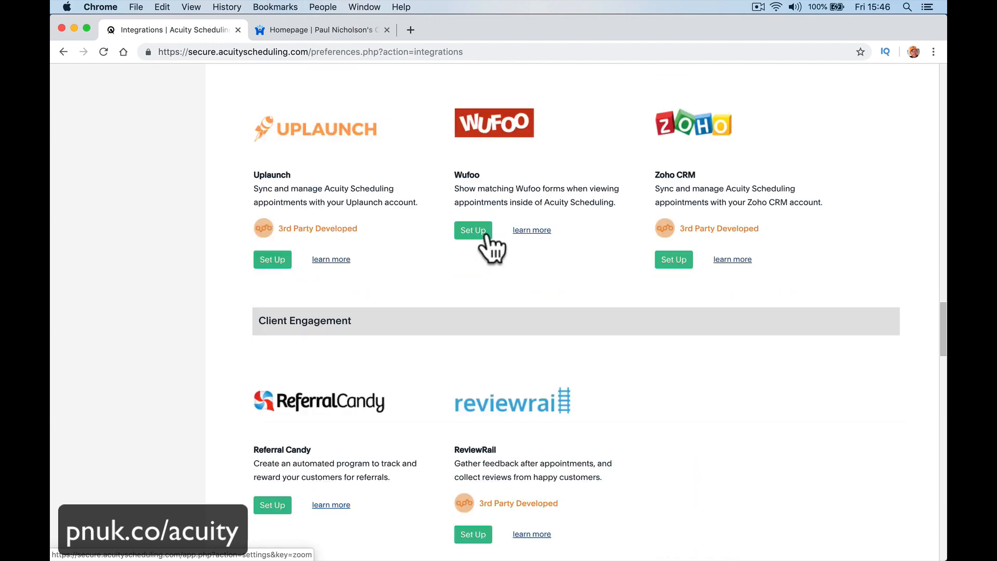